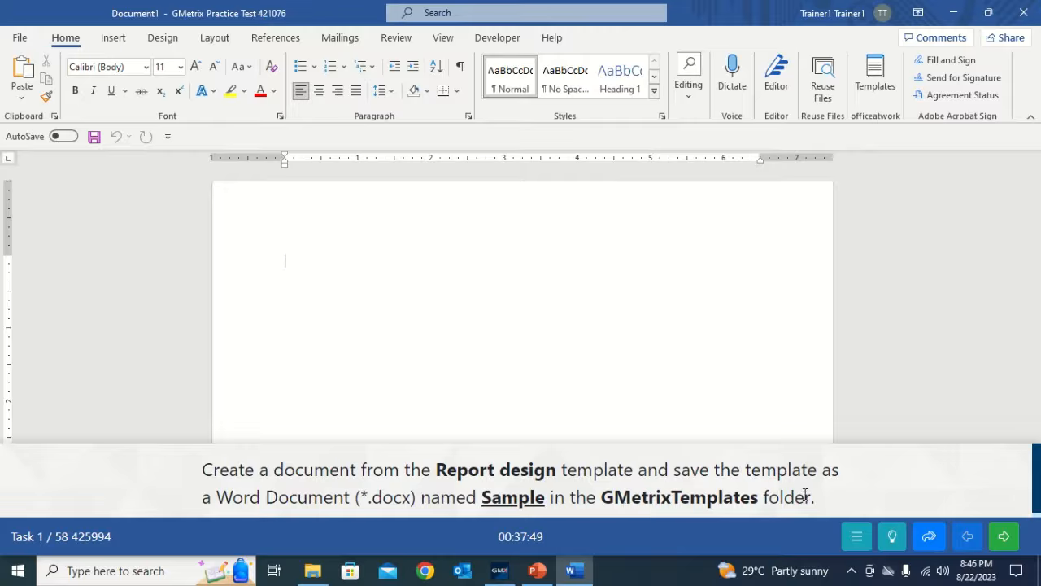
- From File > New, search the online templates for 'Report design'
left_click(21, 39)
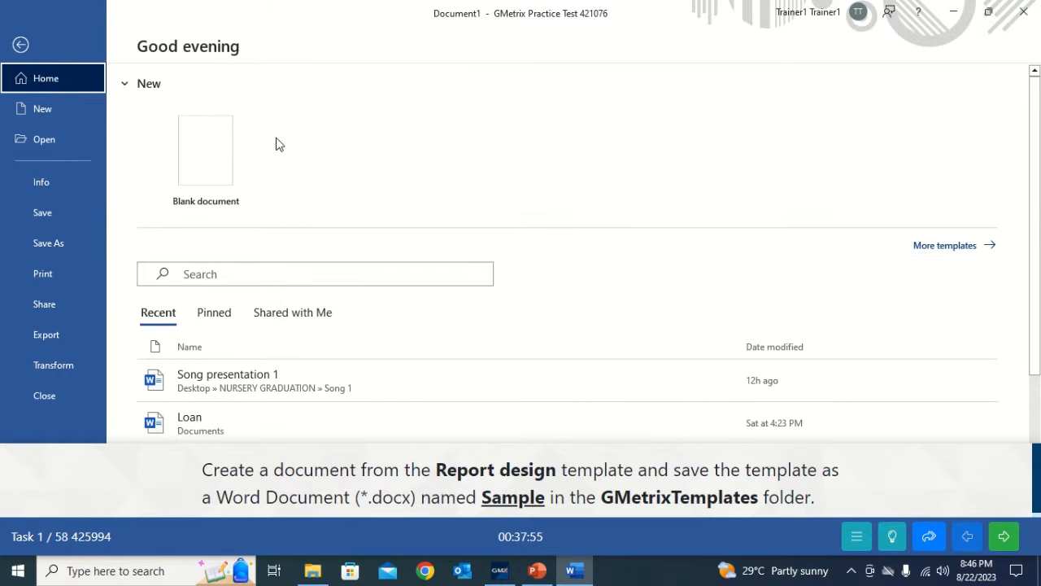
left_click(65, 116)
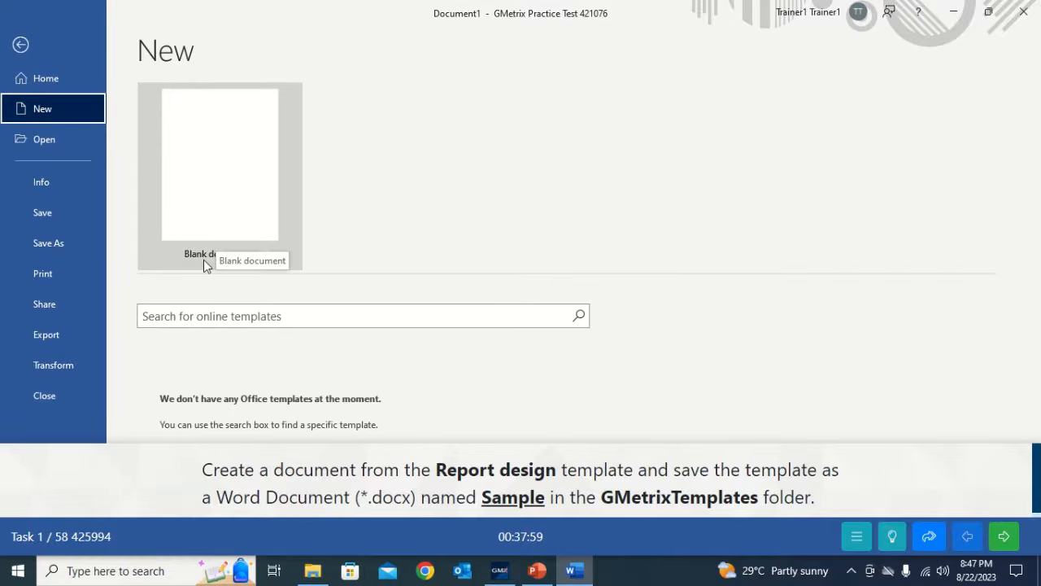
left_click(179, 318)
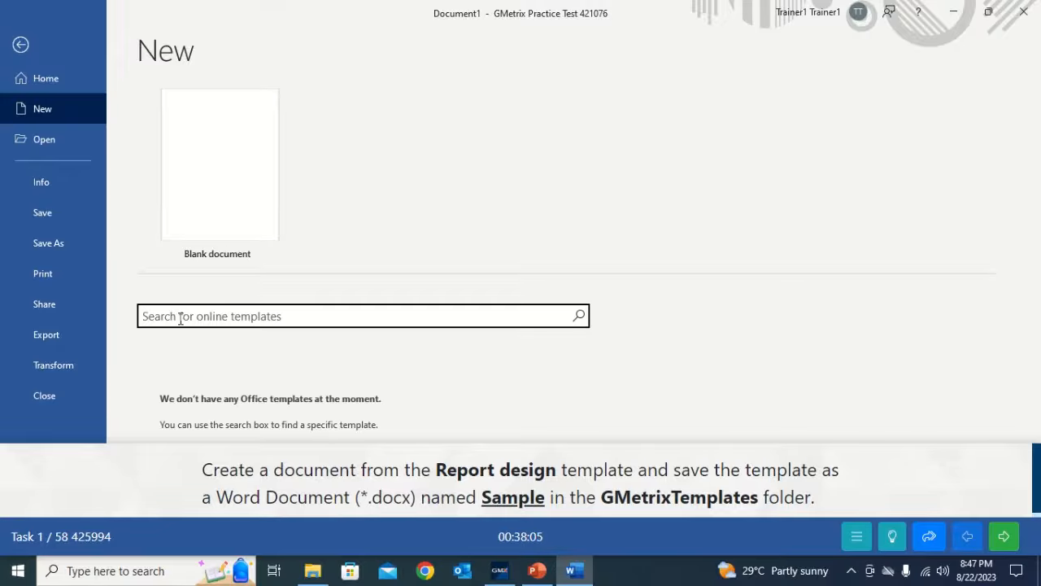
type("Report design")
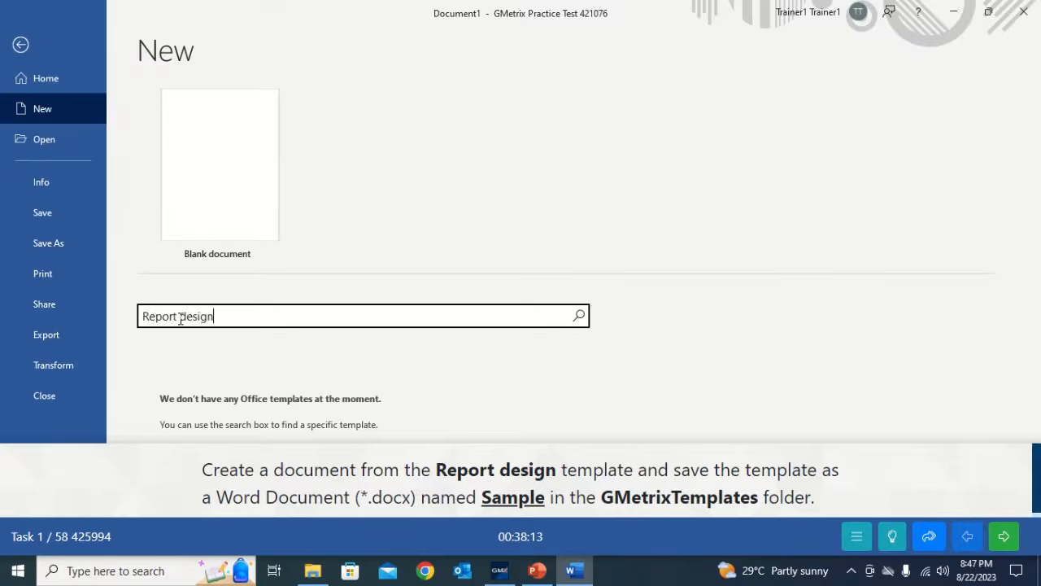
key("Return")
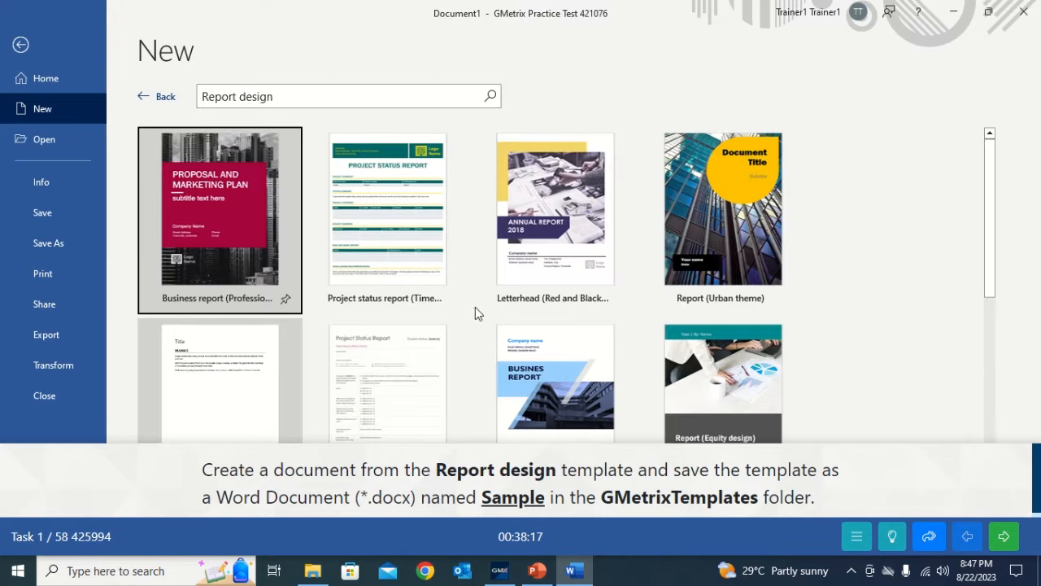
- Pick the Report design (blank) template from the results and create a new document from it
mouse_move(987, 209)
left_mouse_down()
mouse_move(994, 253)
mouse_move(978, 202)
left_mouse_up()
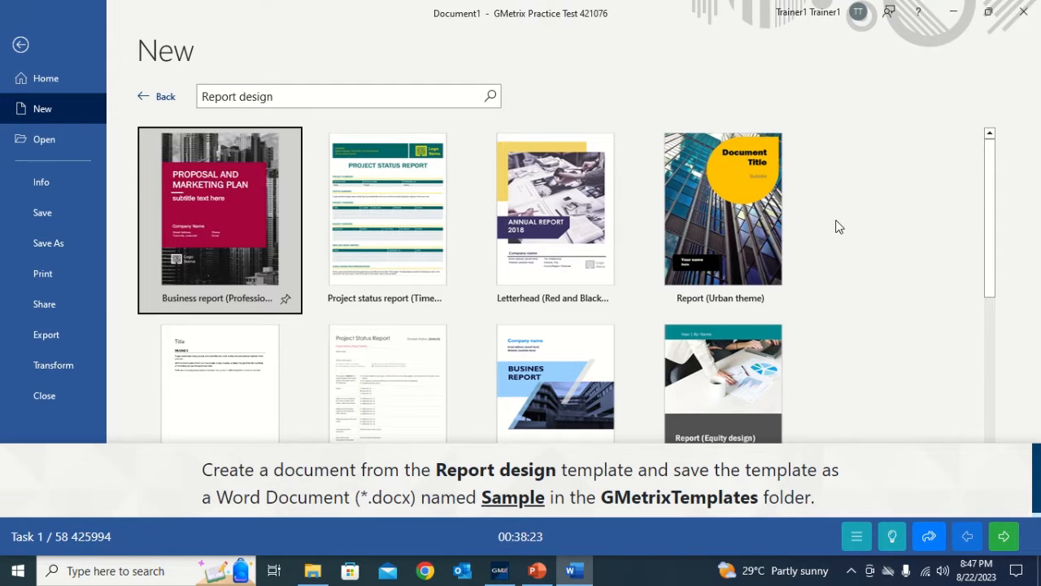
left_click_drag(989, 237, 1000, 287)
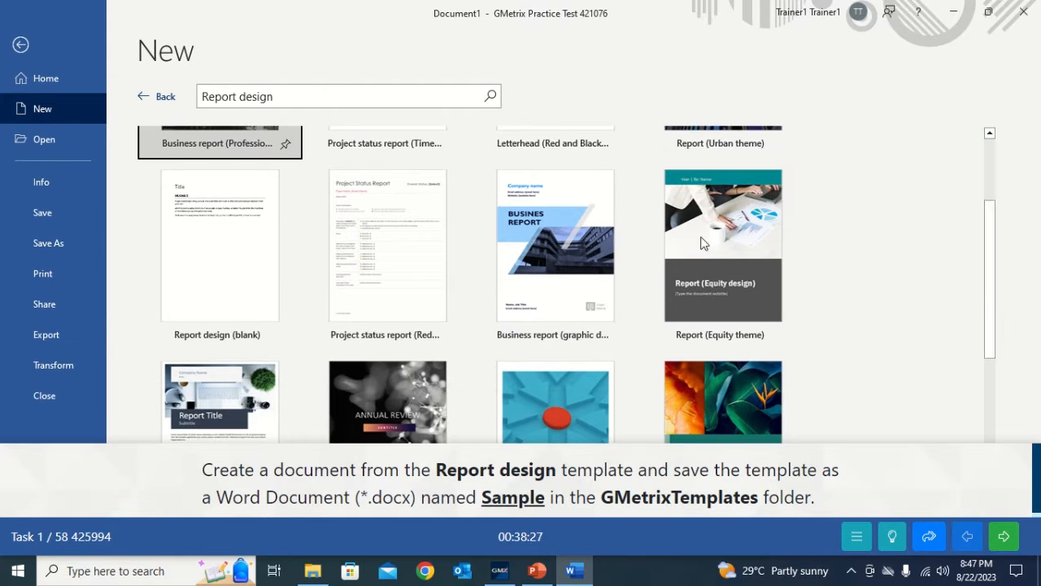
left_click(226, 287)
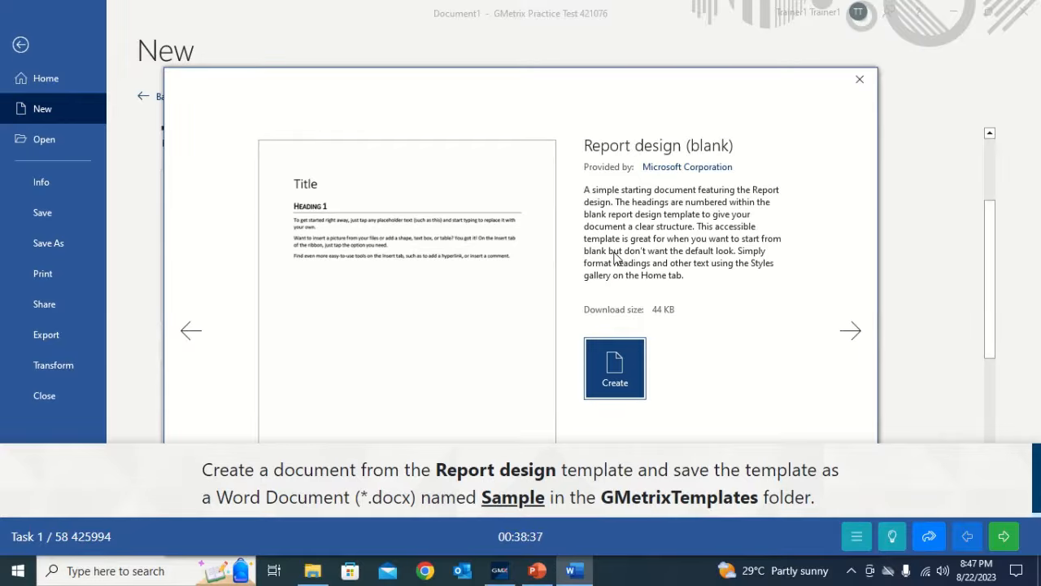
left_click(612, 379)
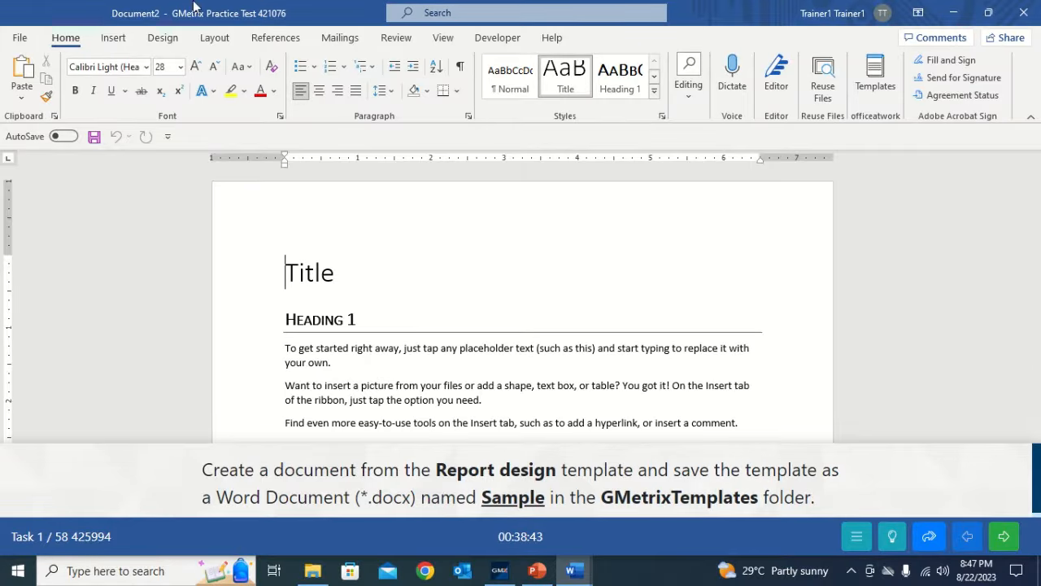
- Save the report as 'Sample' in the Documents > GMetrixTemplates folder
left_click(23, 37)
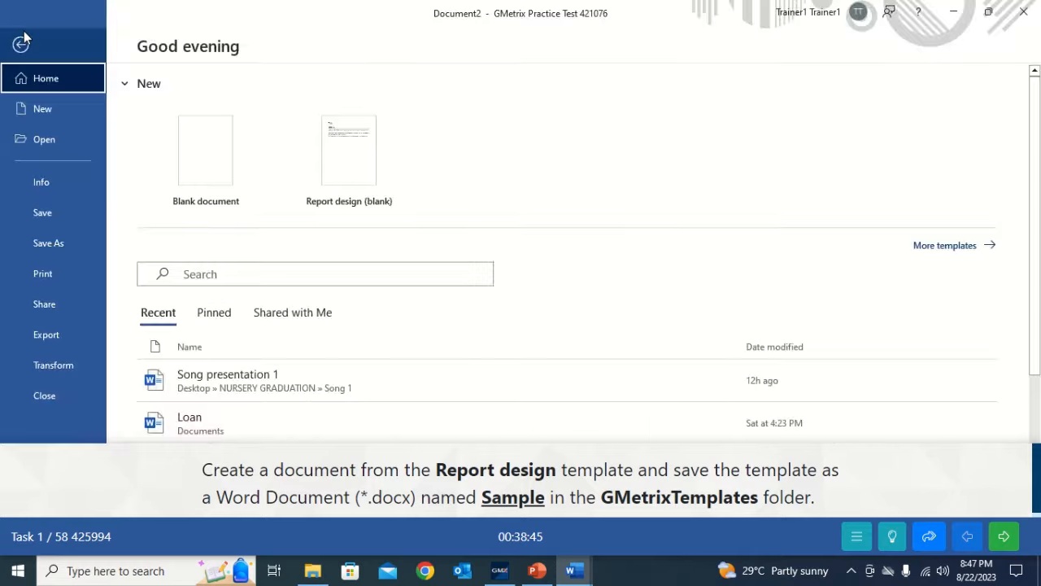
left_click(54, 244)
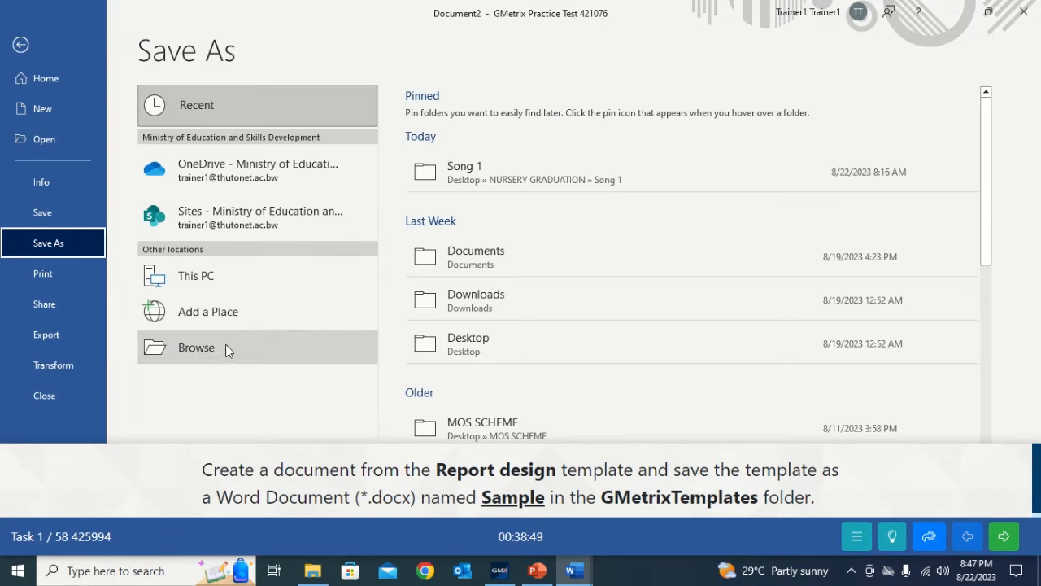
left_click(225, 347)
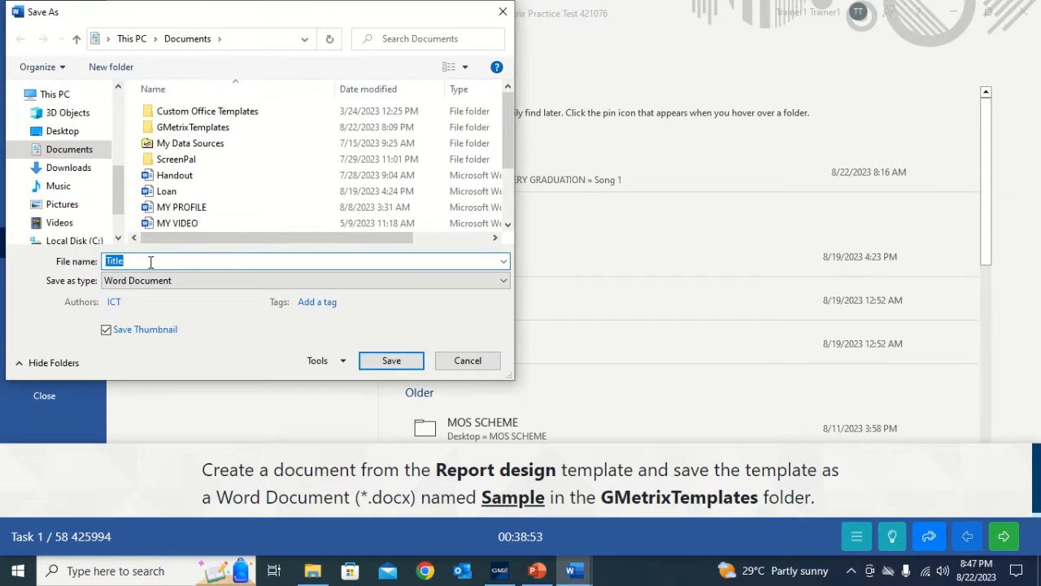
key("BackSpace")
type("Sample")
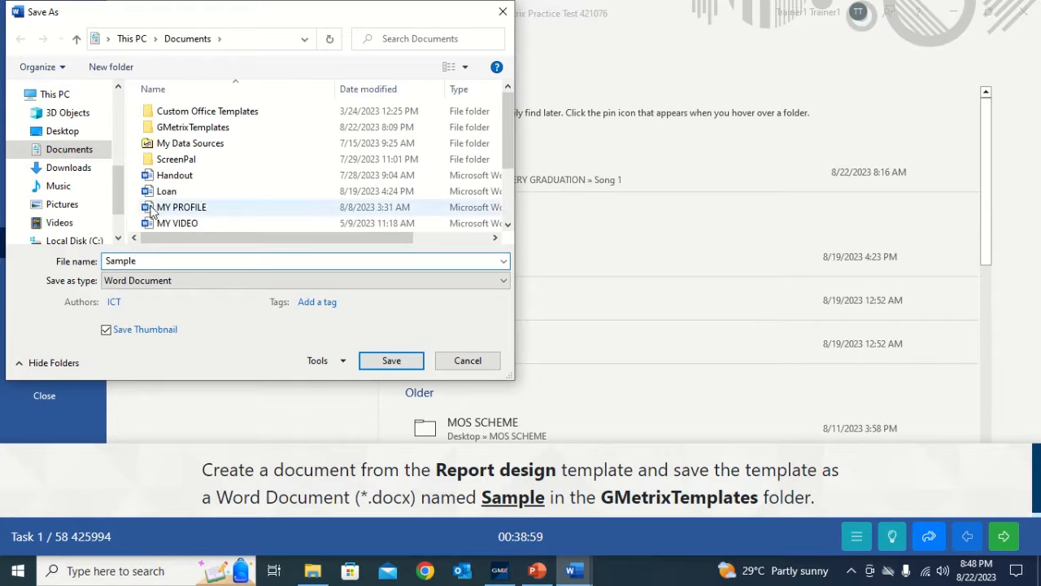
left_click(61, 153)
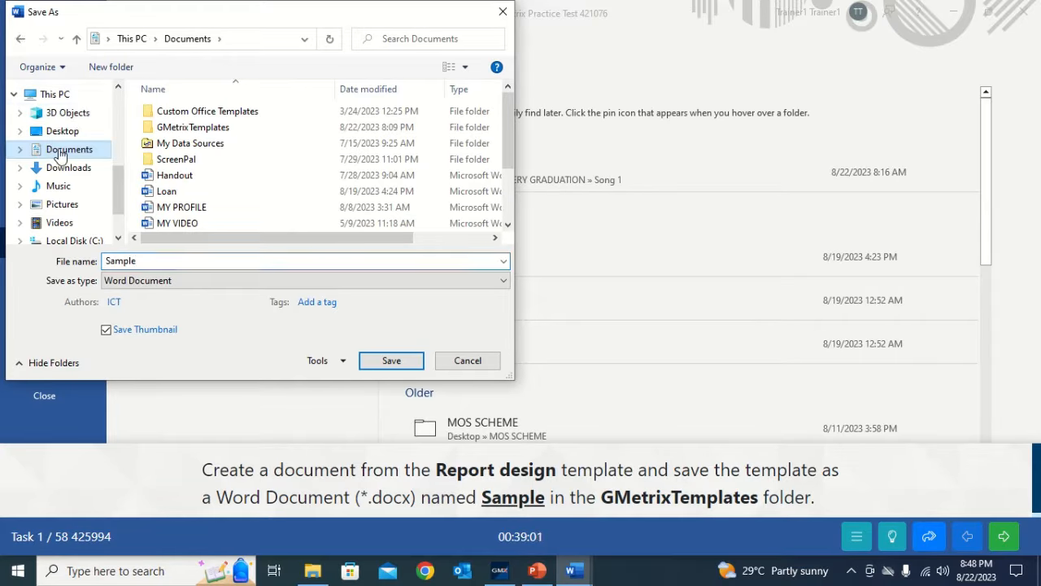
double_click(170, 128)
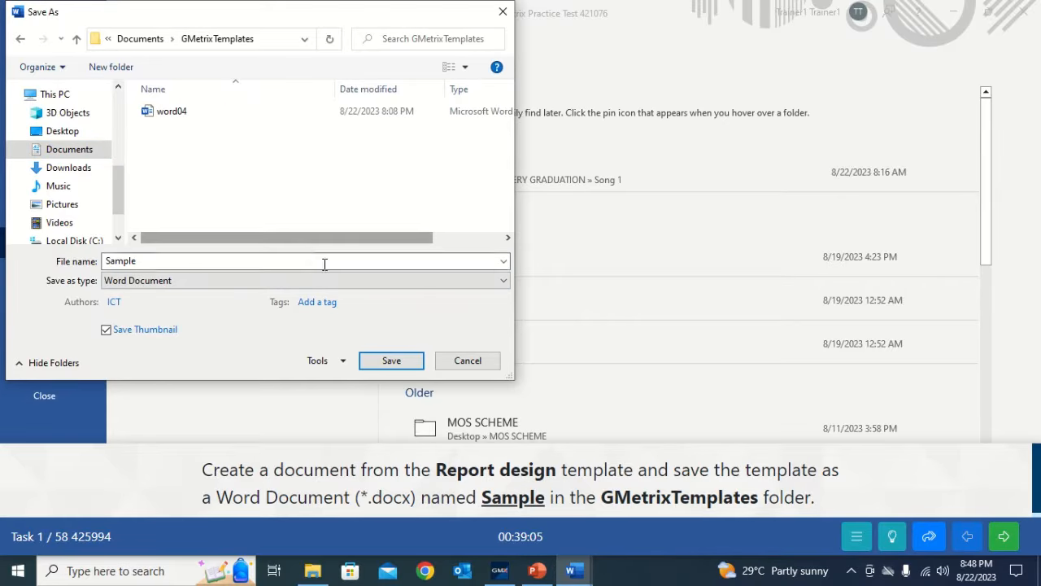
left_click(394, 362)
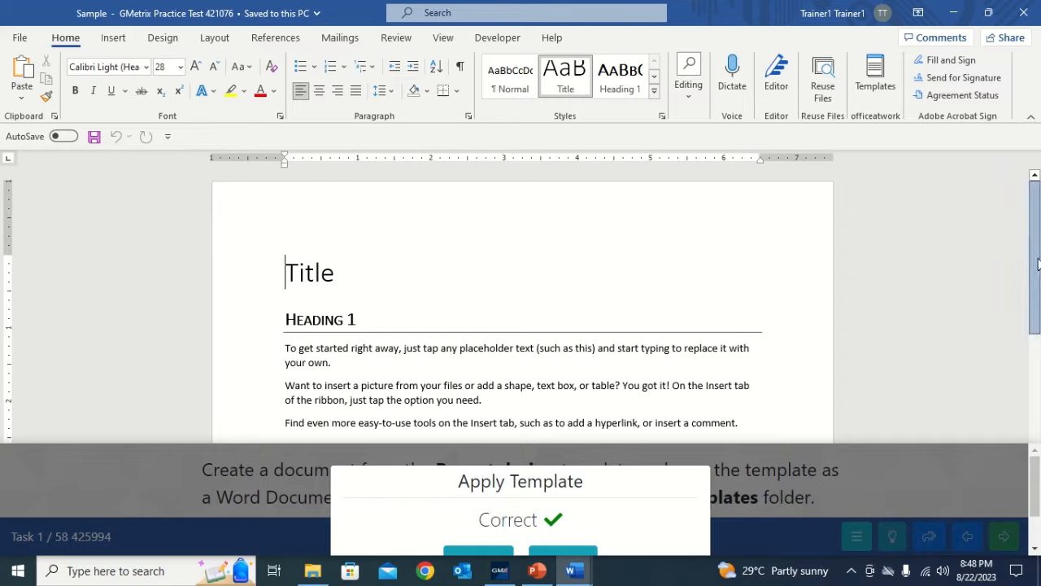
- Scroll the document and task panel to reach Task 2's blank document
left_click_drag(1038, 261, 1038, 327)
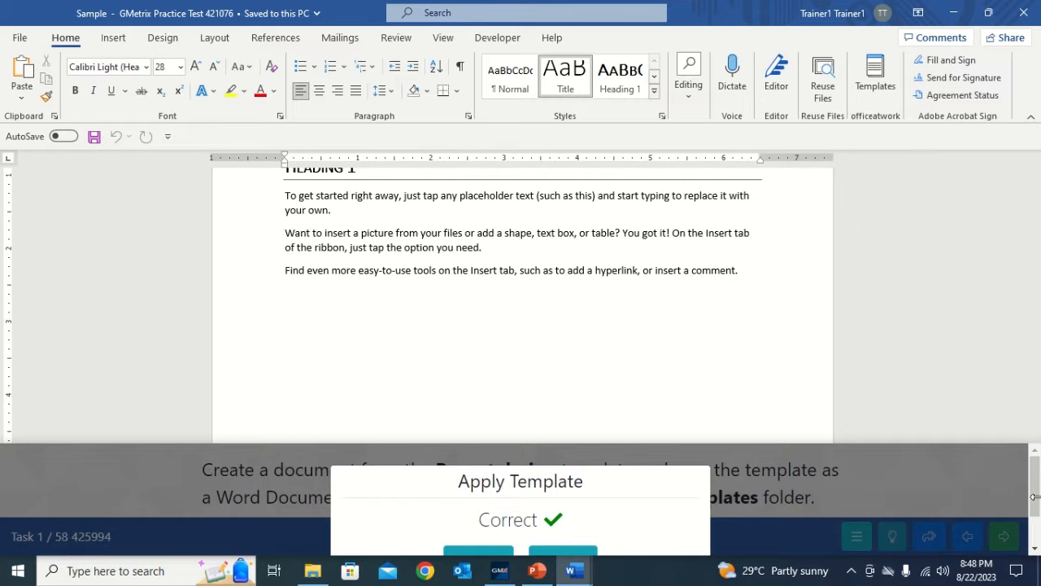
mouse_move(1038, 497)
left_mouse_down()
mouse_move(1037, 529)
mouse_move(1037, 516)
left_mouse_up()
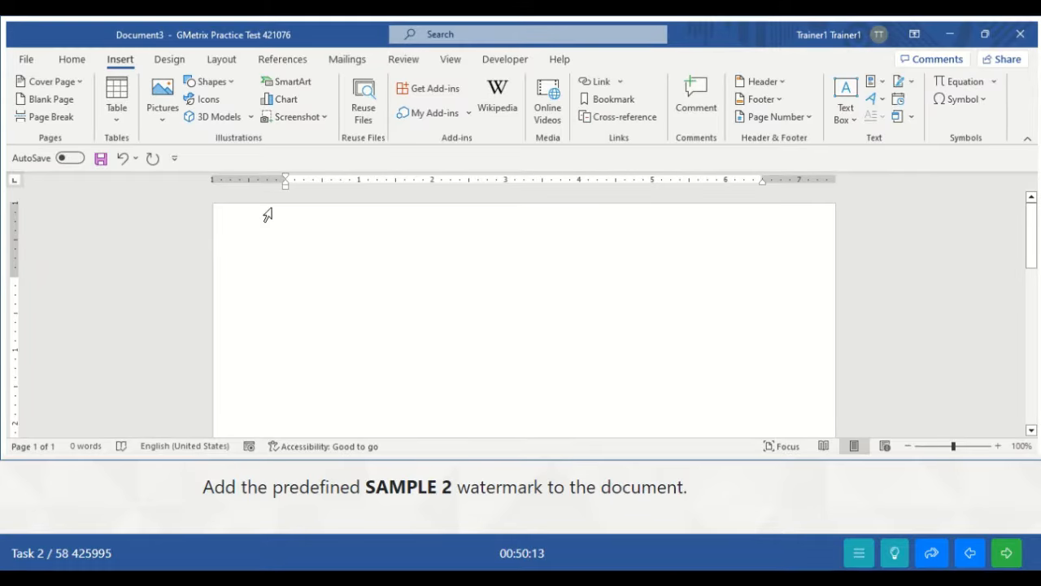
- Apply the SAMPLE 2 watermark from the Design tab's Watermark gallery
left_click(169, 61)
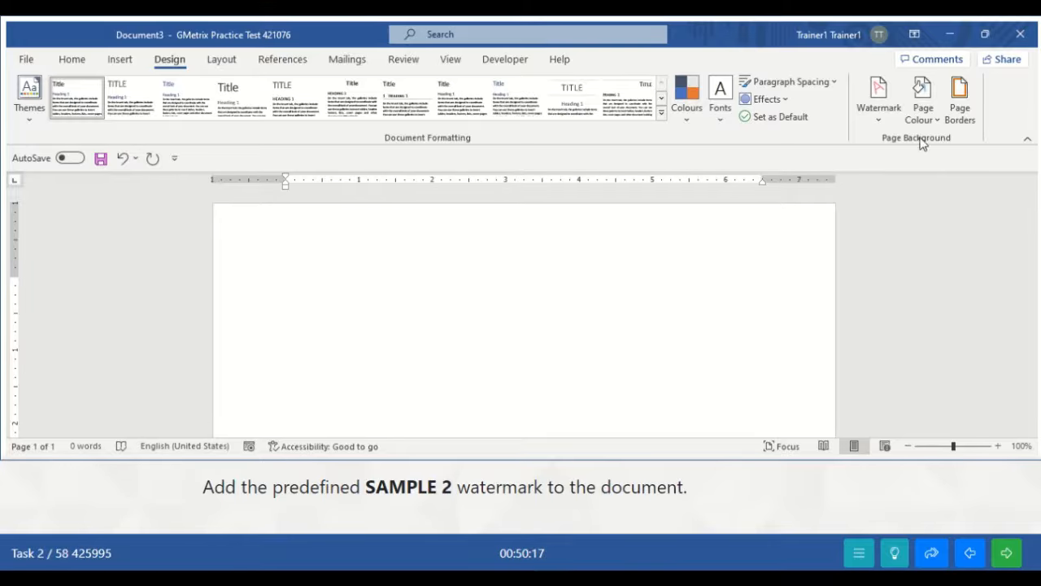
left_click(884, 120)
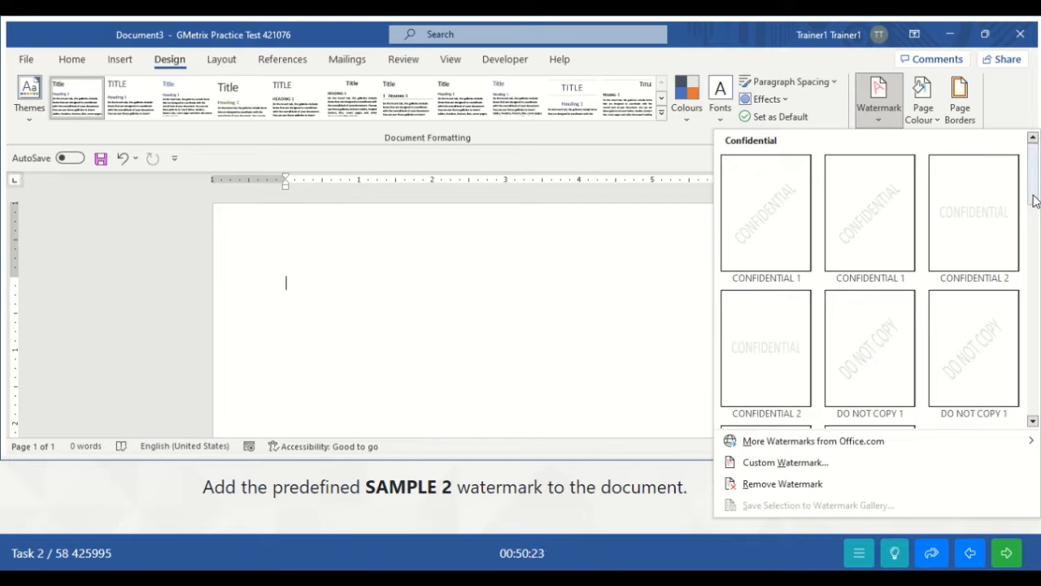
left_click_drag(1034, 201, 1036, 330)
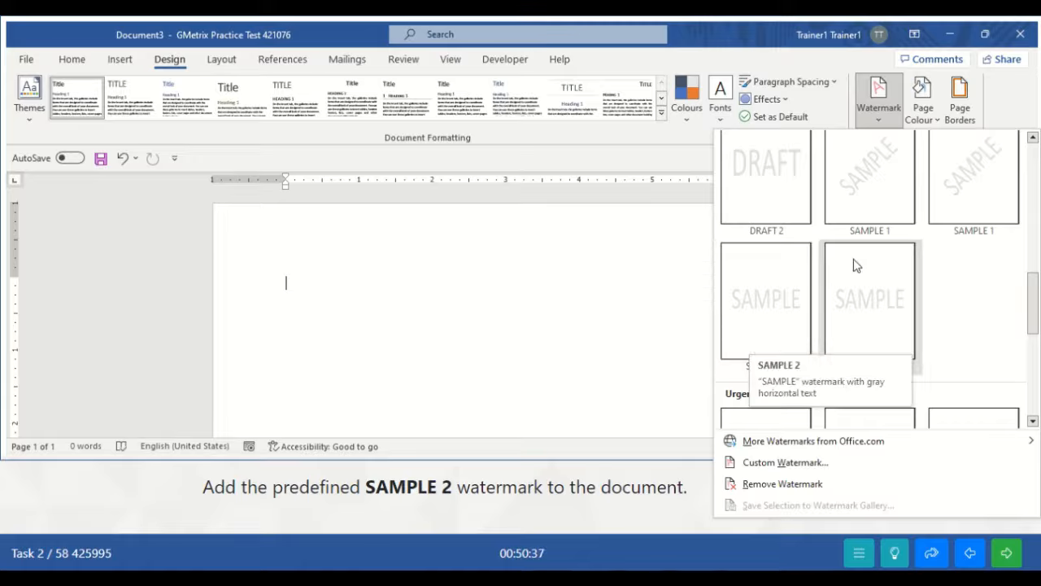
left_click(774, 307)
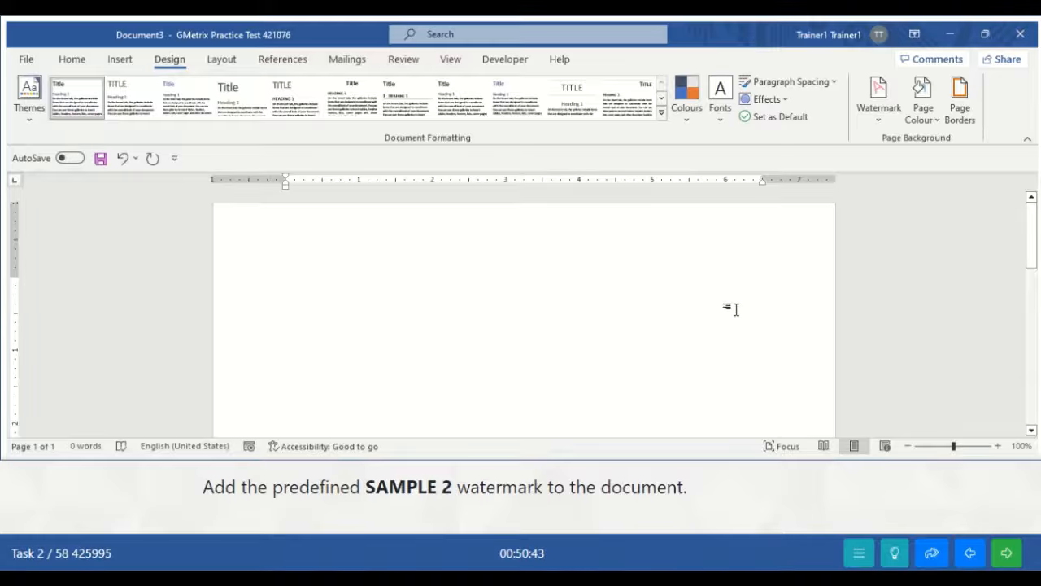
left_click_drag(1032, 244, 1034, 308)
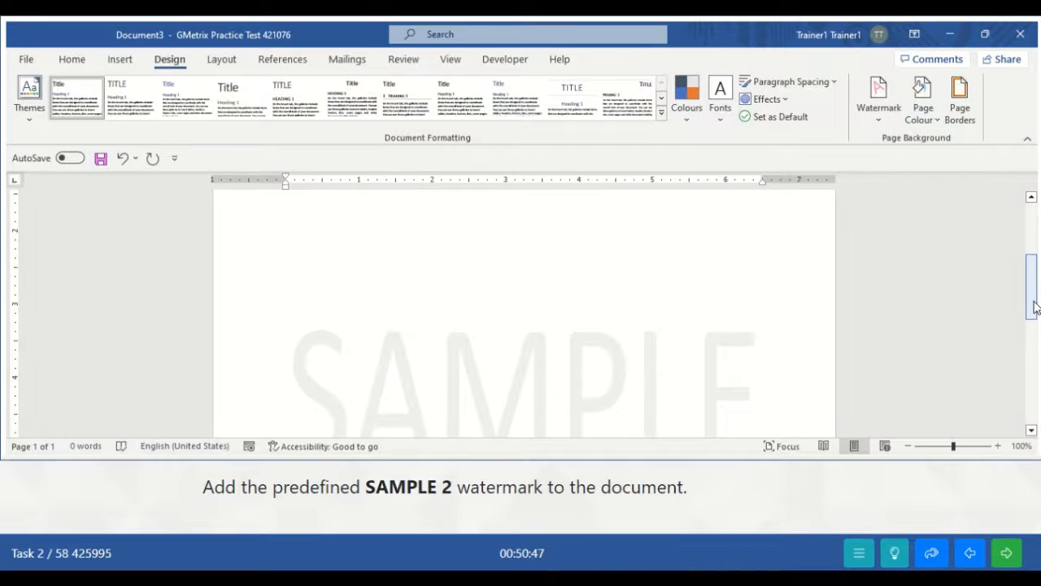
- Advance to Task 3, the Fusion Tomo Business Plan document
left_click(1007, 554)
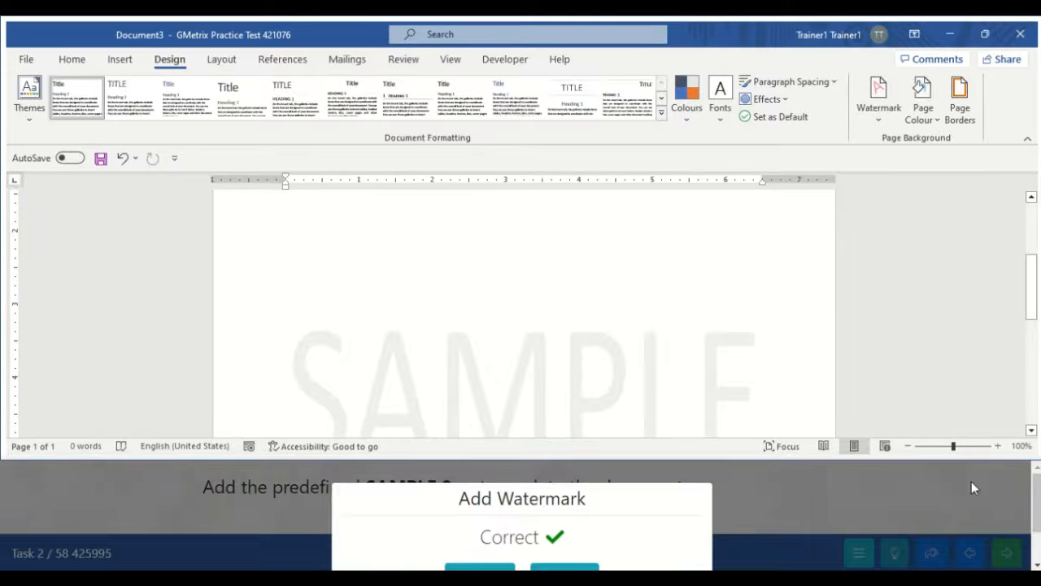
mouse_move(1035, 505)
left_mouse_down()
mouse_move(1036, 528)
mouse_move(1037, 519)
left_mouse_up()
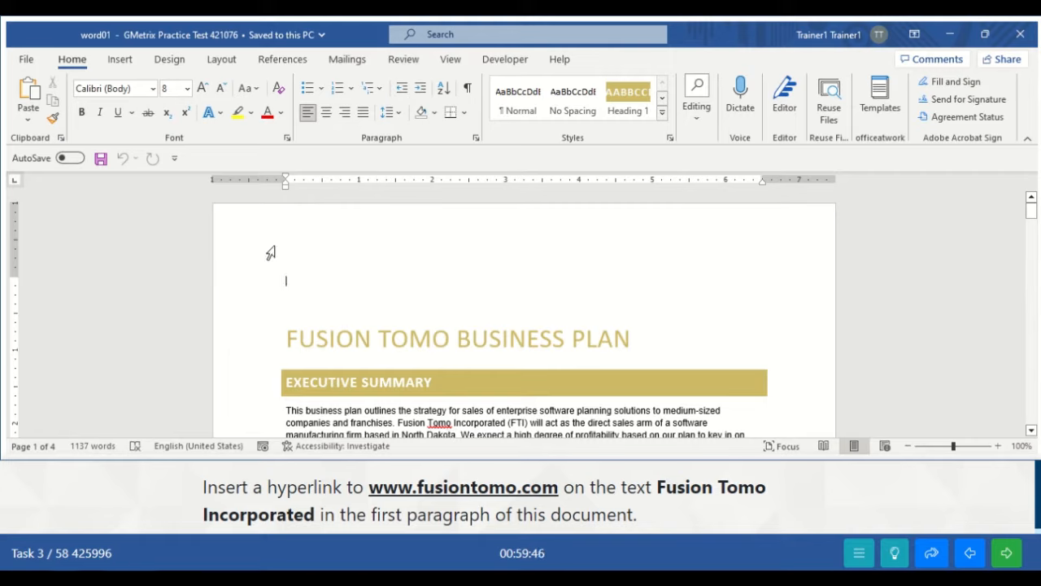
- Select 'Fusion Tomo Incorporated' in the first paragraph and bring up the Insert Link dialog
left_click(401, 321)
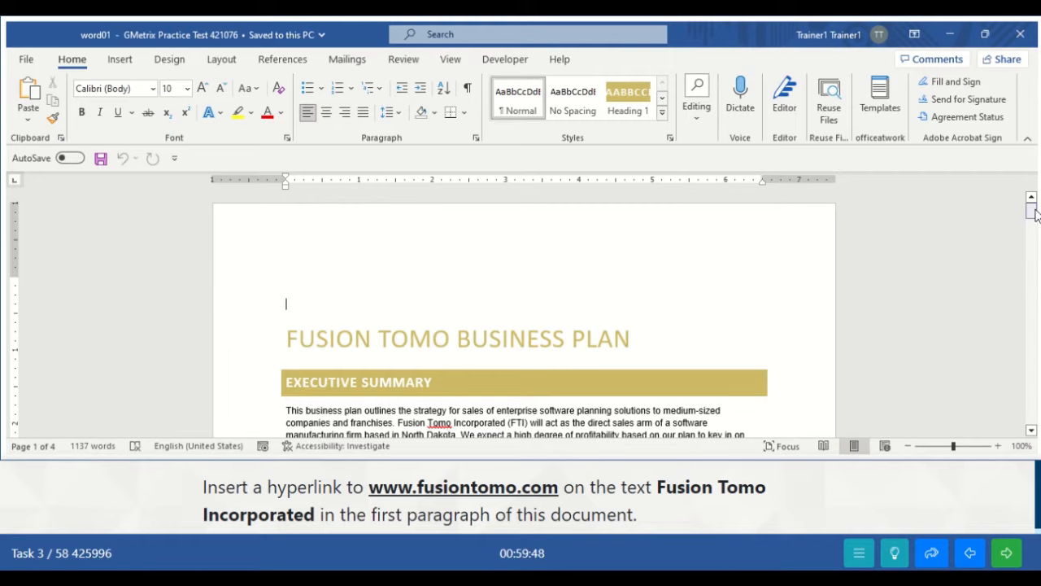
mouse_move(1032, 210)
left_mouse_down()
mouse_move(1033, 250)
mouse_move(1024, 201)
left_mouse_up()
left_click_drag(397, 422, 483, 424)
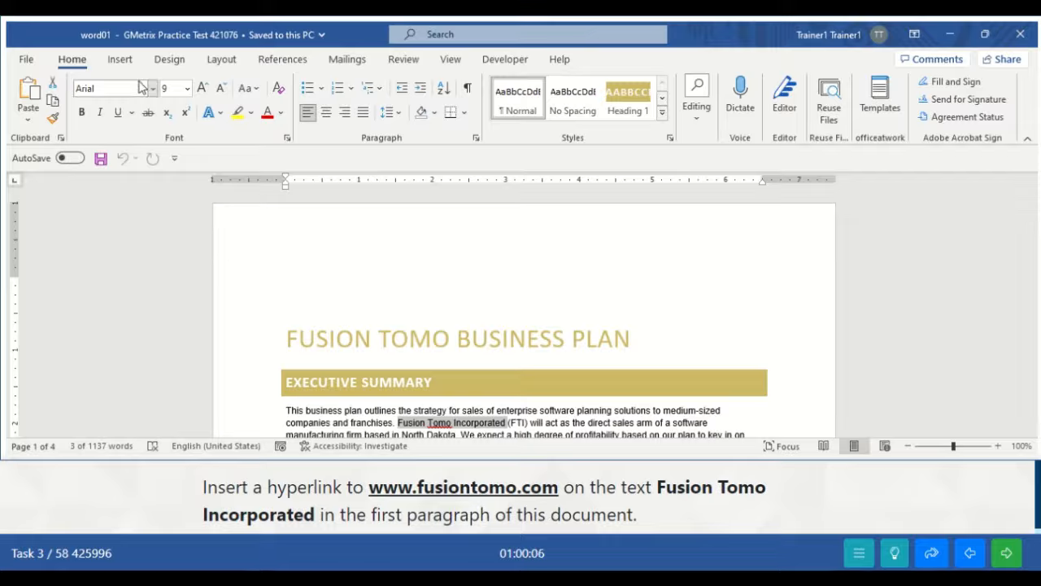
left_click(119, 61)
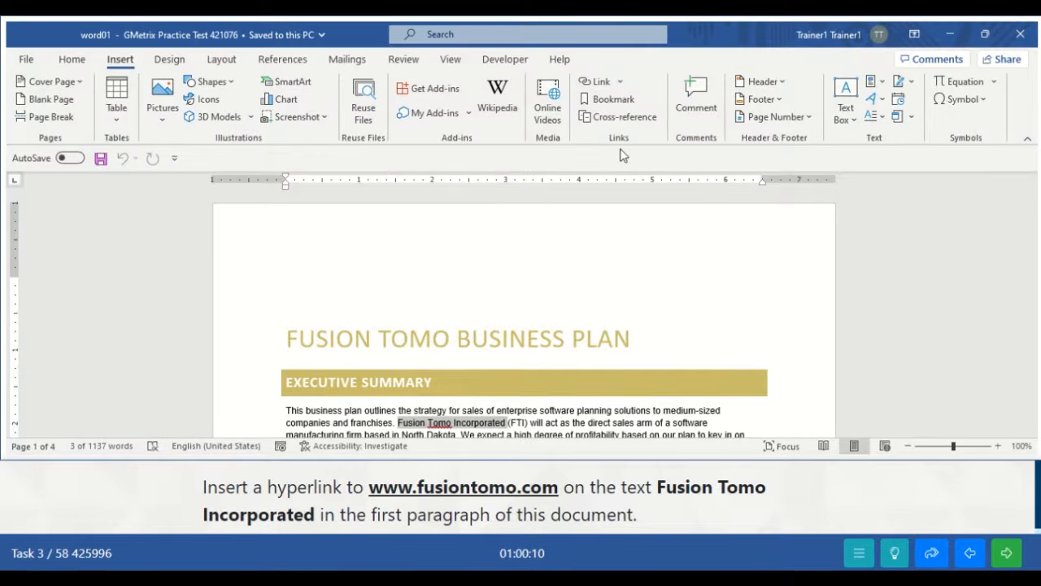
left_click(600, 81)
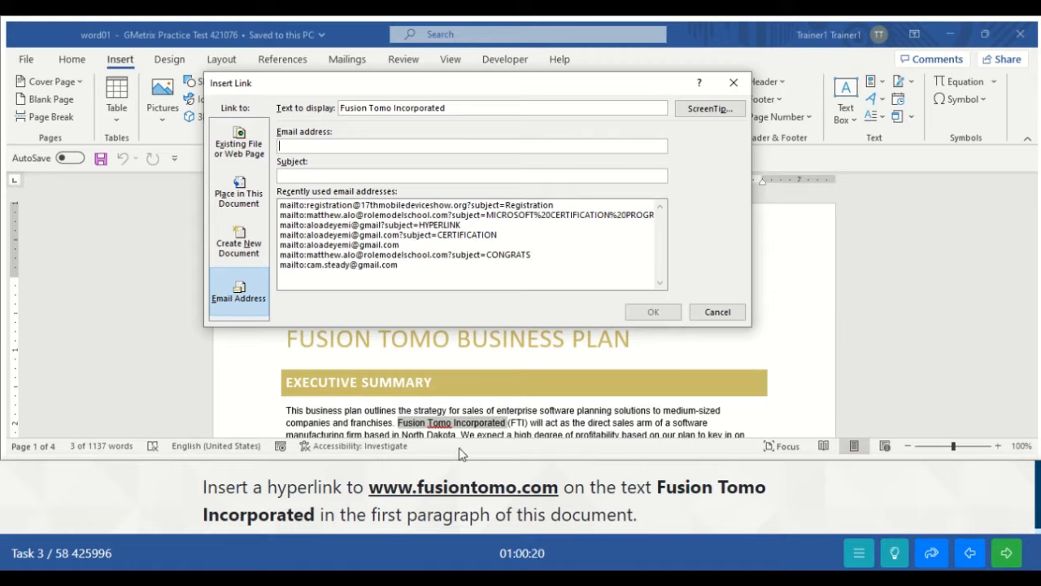
left_click(240, 147)
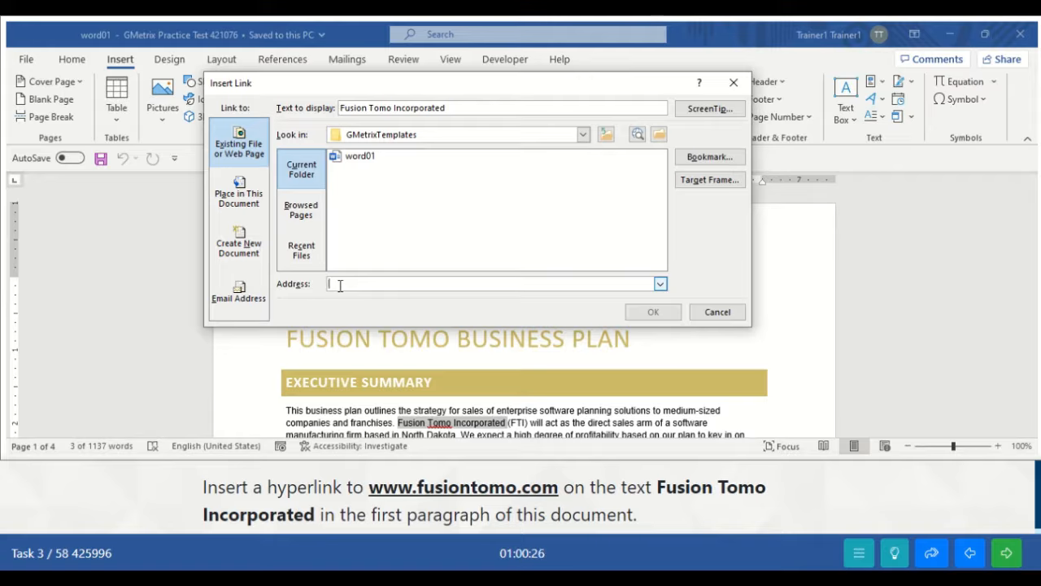
type("ww")
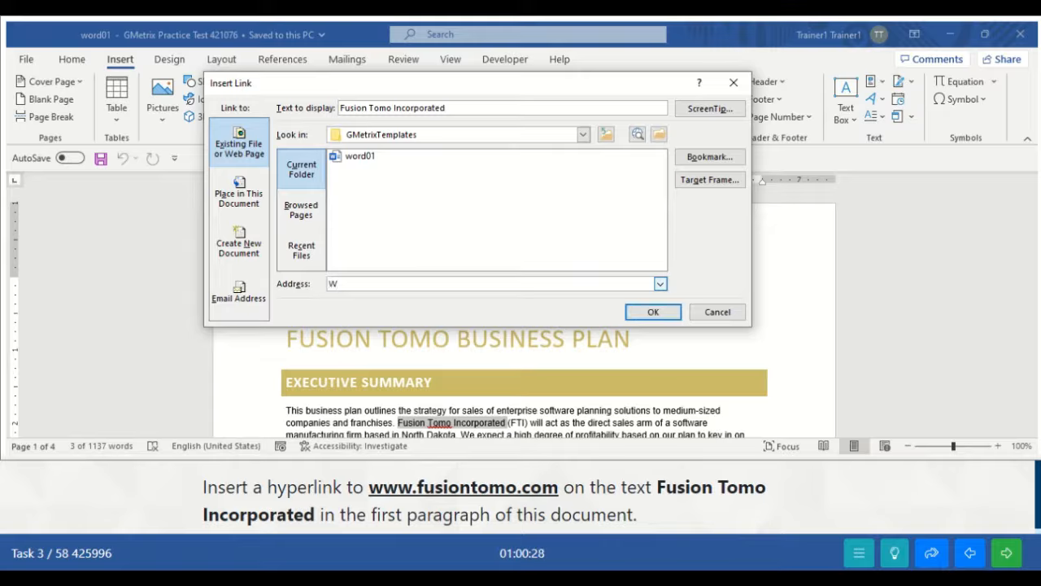
type("w.")
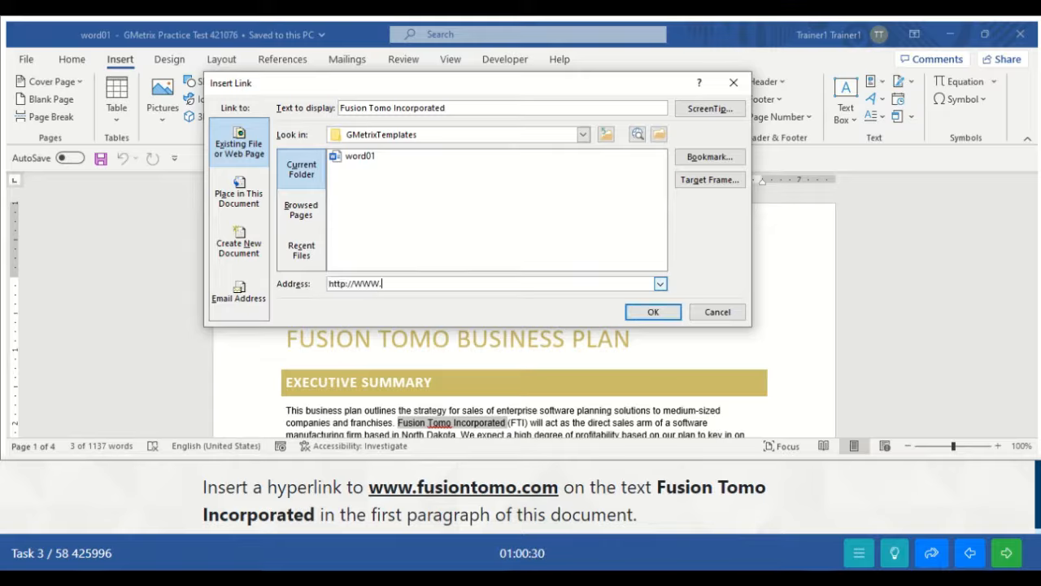
type("FUSI")
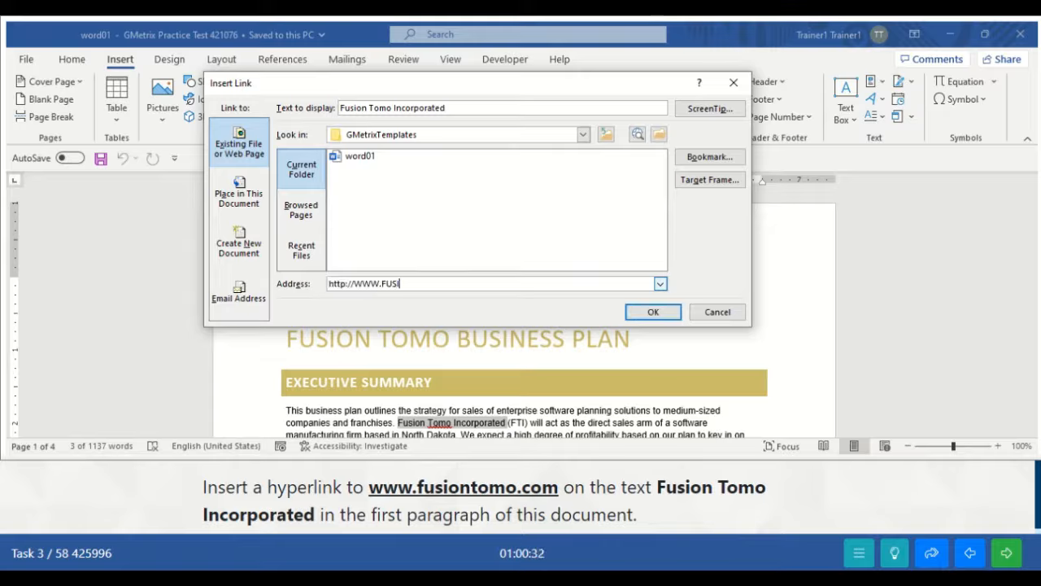
type("ON")
key("BackSpace")
key("BackSpace")
key("BackSpace")
key("BackSpace")
key("BackSpace")
key("BackSpace")
key("BackSpace")
key("BackSpace")
key("BackSpace")
key("BackSpace")
key("BackSpace")
key("BackSpace")
key("BackSpace")
key("BackSpace")
key("BackSpace")
key("BackSpace")
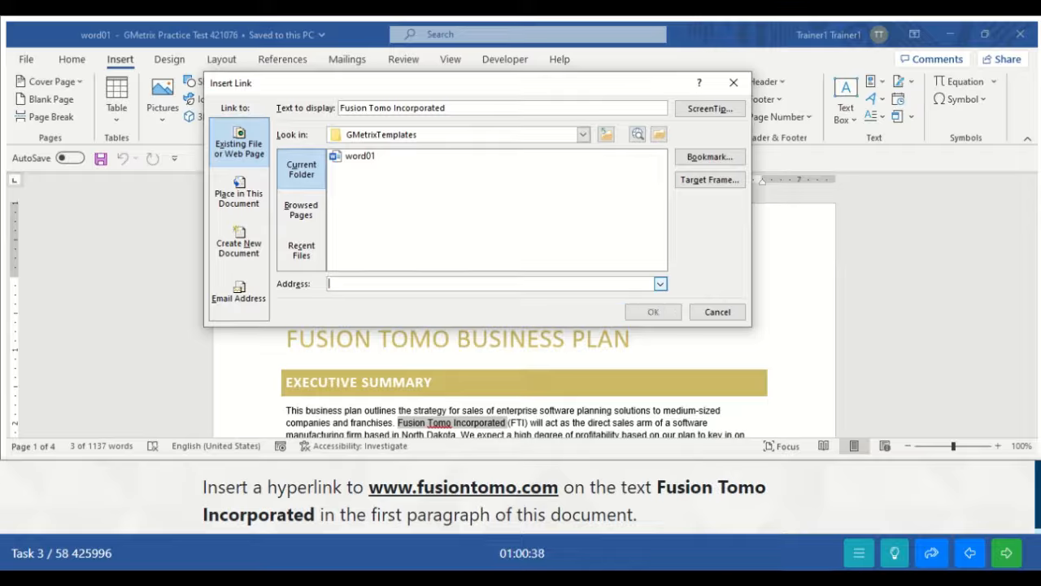
type("www.")
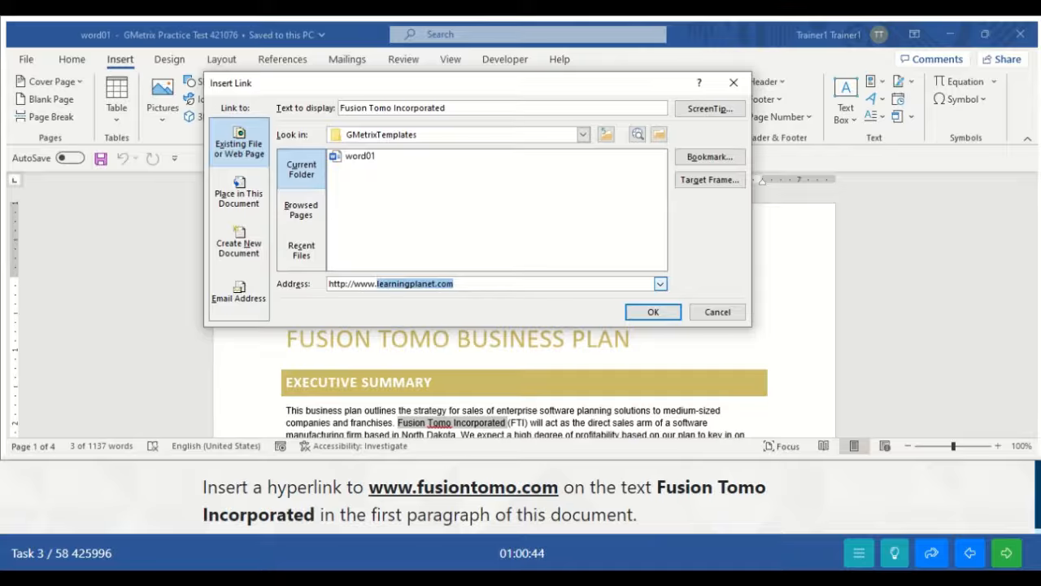
type("fusion")
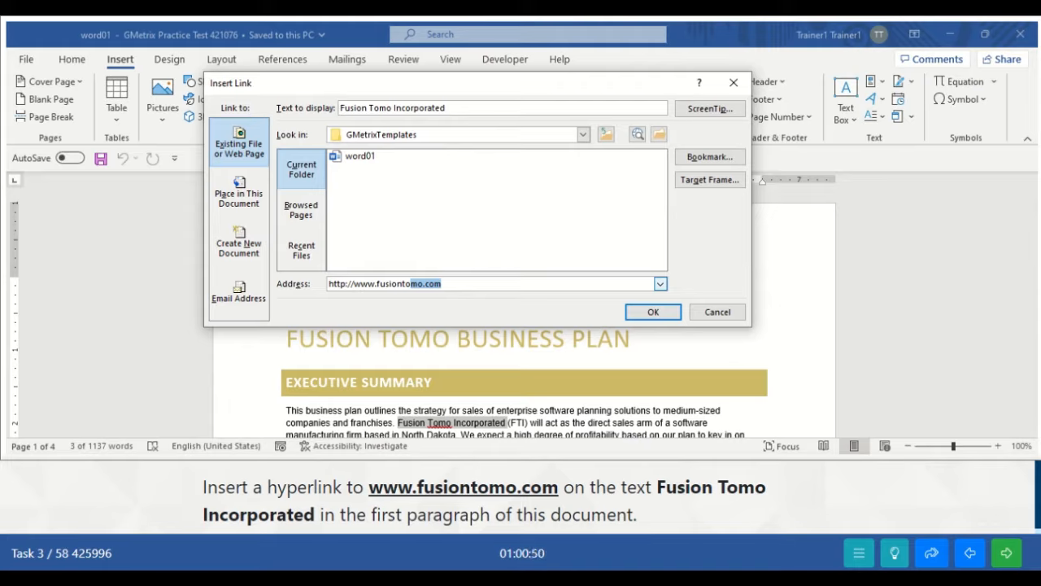
type("to")
left_click(448, 284)
- Confirm the hyperlink and advance to the Nondisclosure Agreement task
left_click(642, 314)
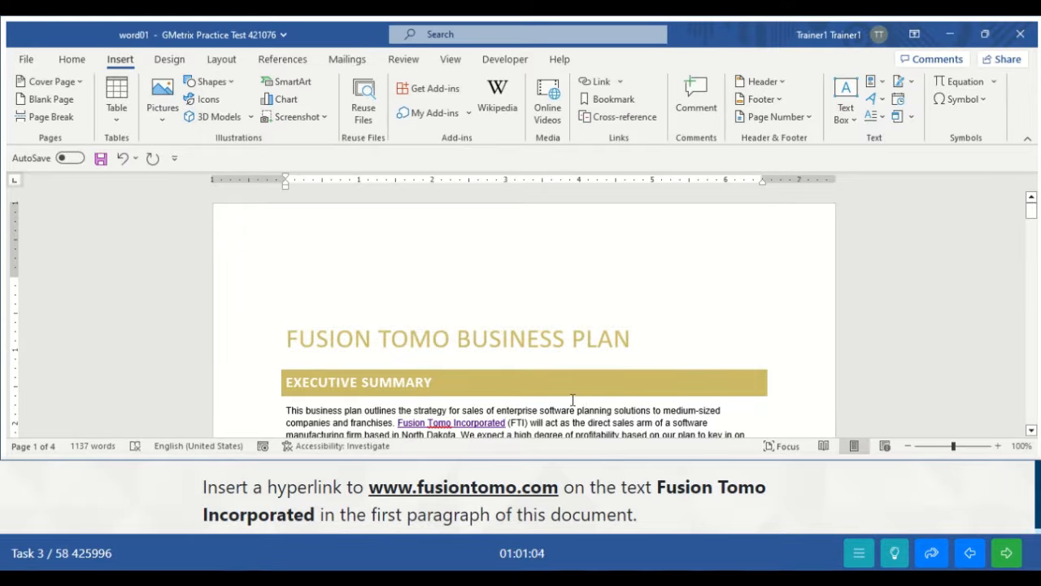
left_click(1007, 555)
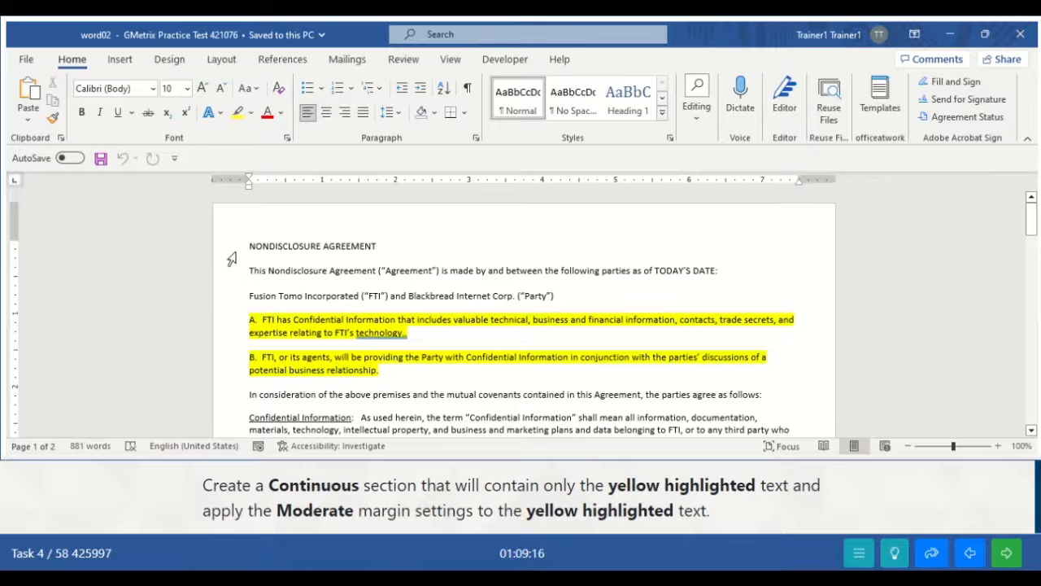
- Insert continuous section breaks before paragraph A and after paragraph B
left_click(225, 61)
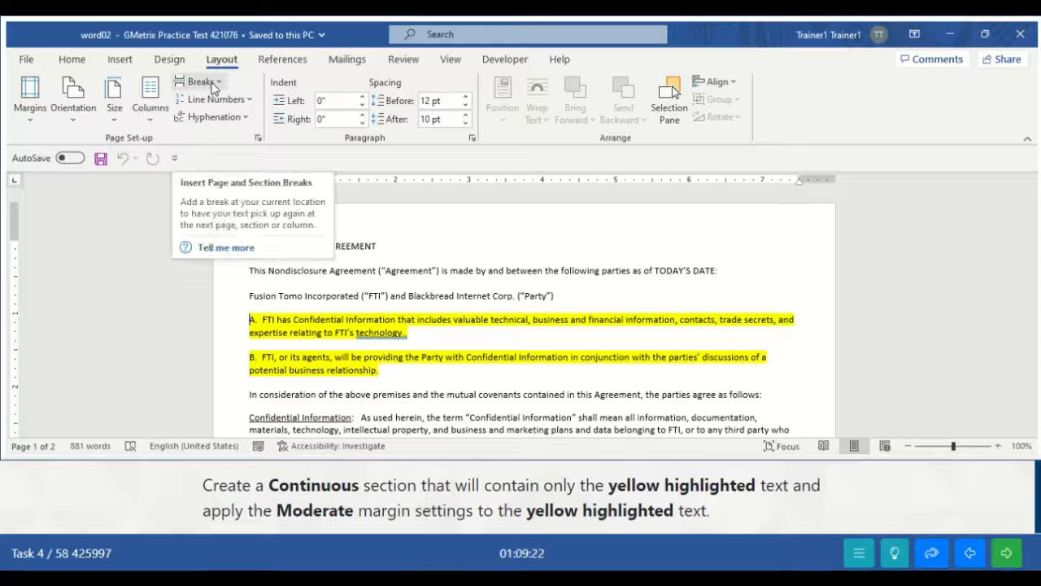
left_click(200, 82)
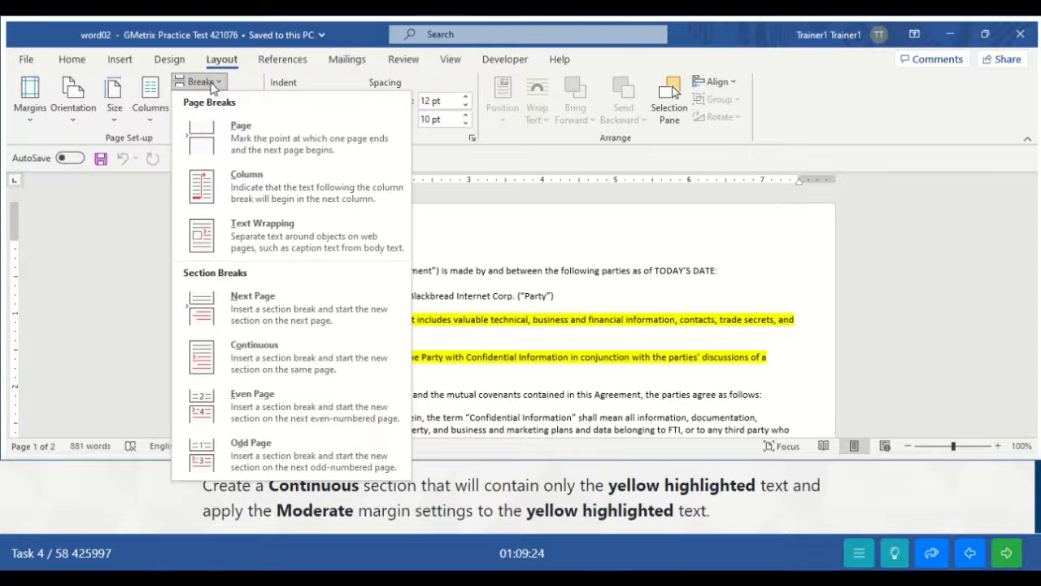
left_click(225, 354)
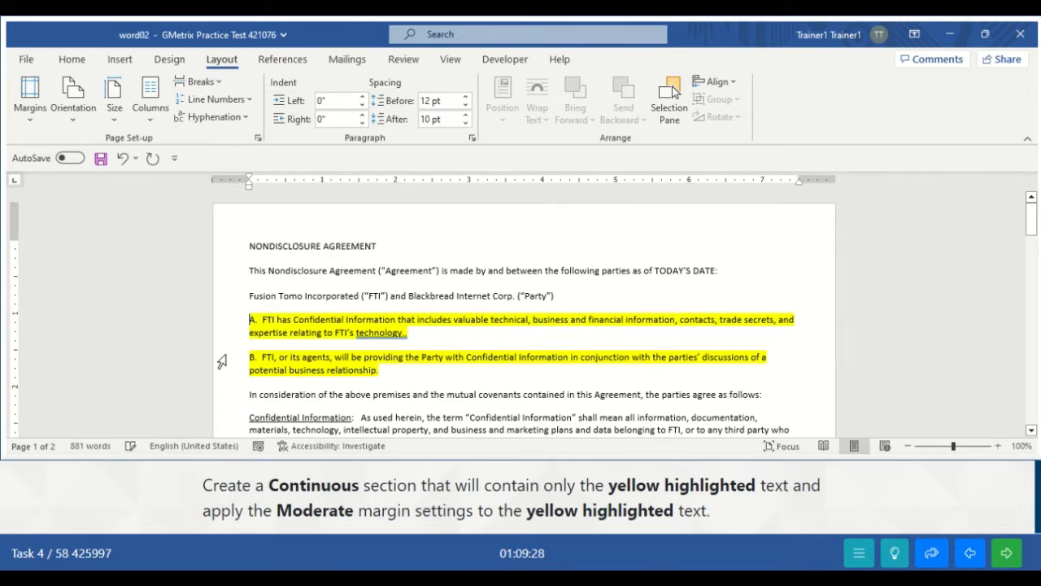
left_click(382, 374)
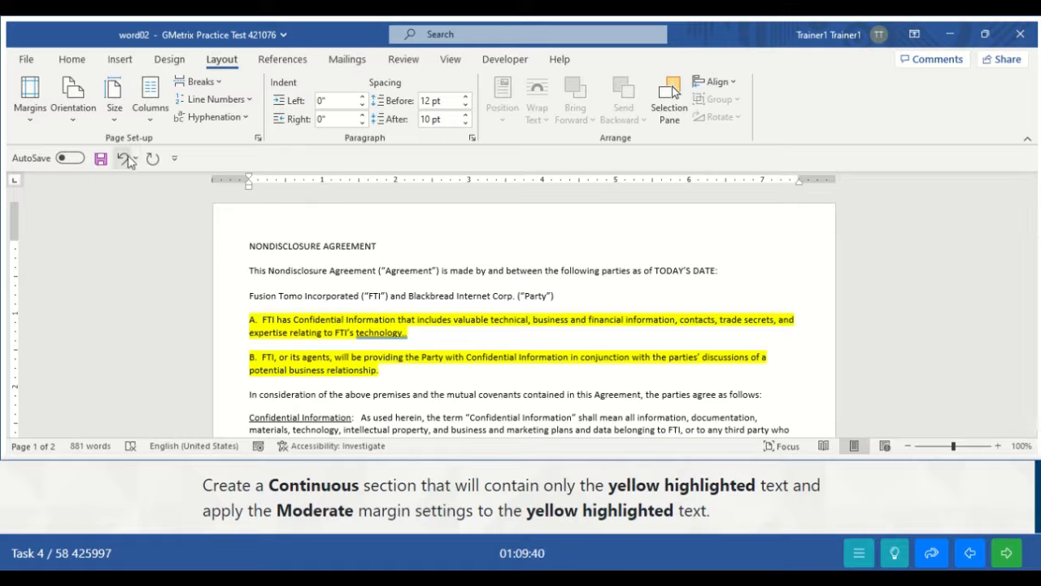
left_click(205, 82)
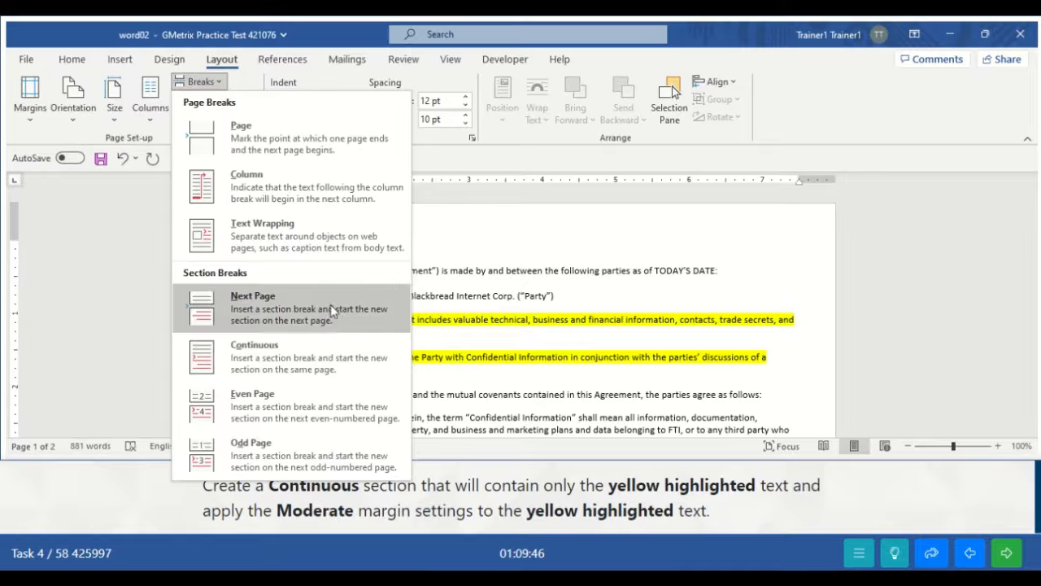
left_click(254, 353)
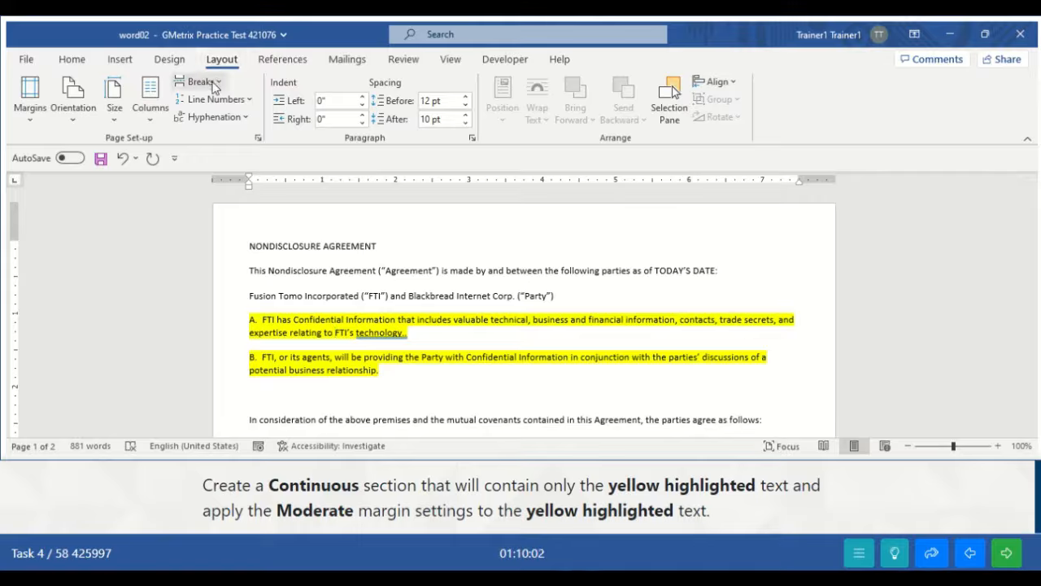
- Apply the Moderate margin preset to the yellow-highlighted section
left_click(33, 122)
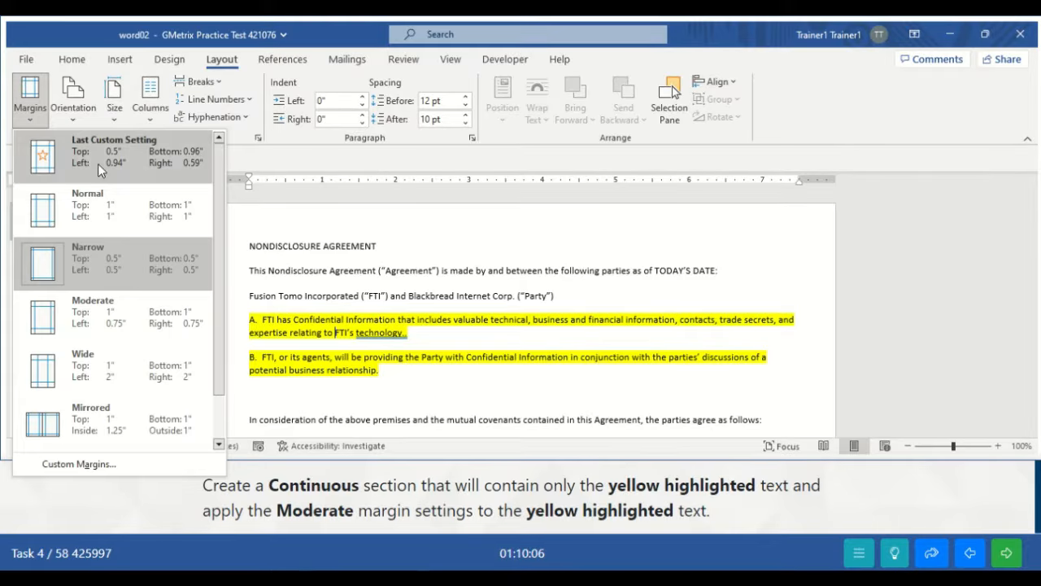
left_click(111, 313)
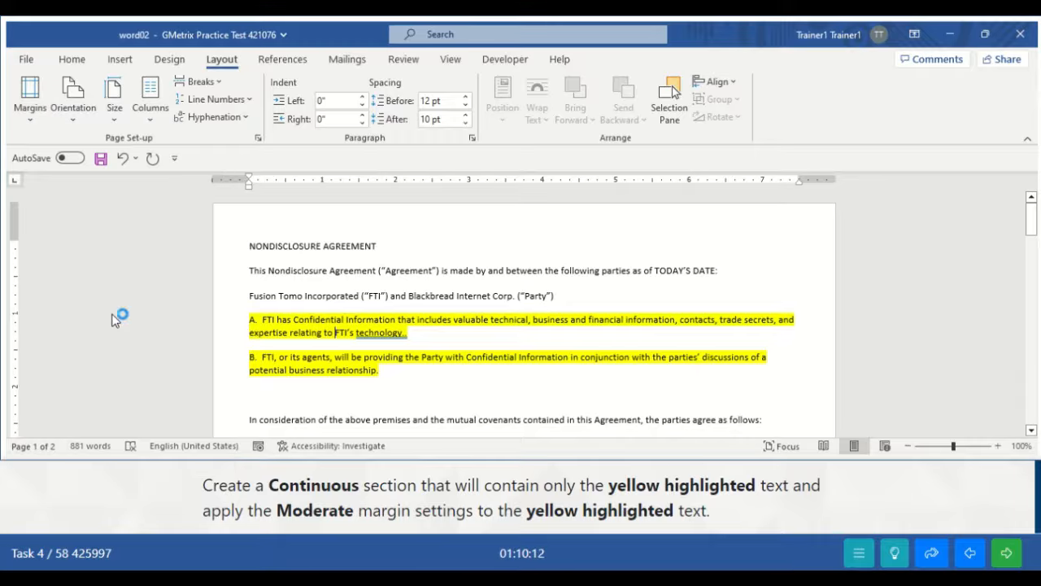
left_click(24, 96)
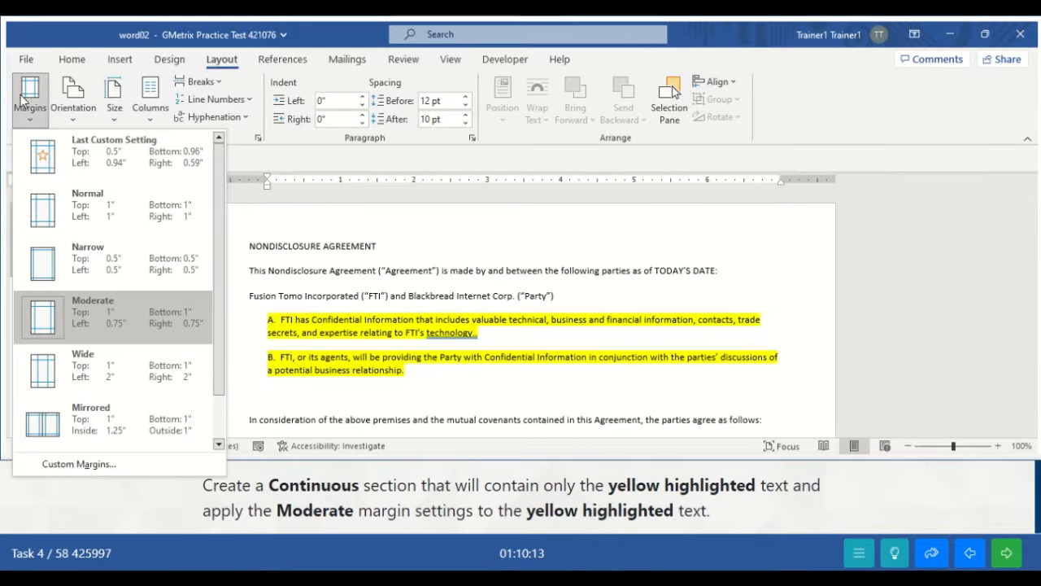
left_click(143, 329)
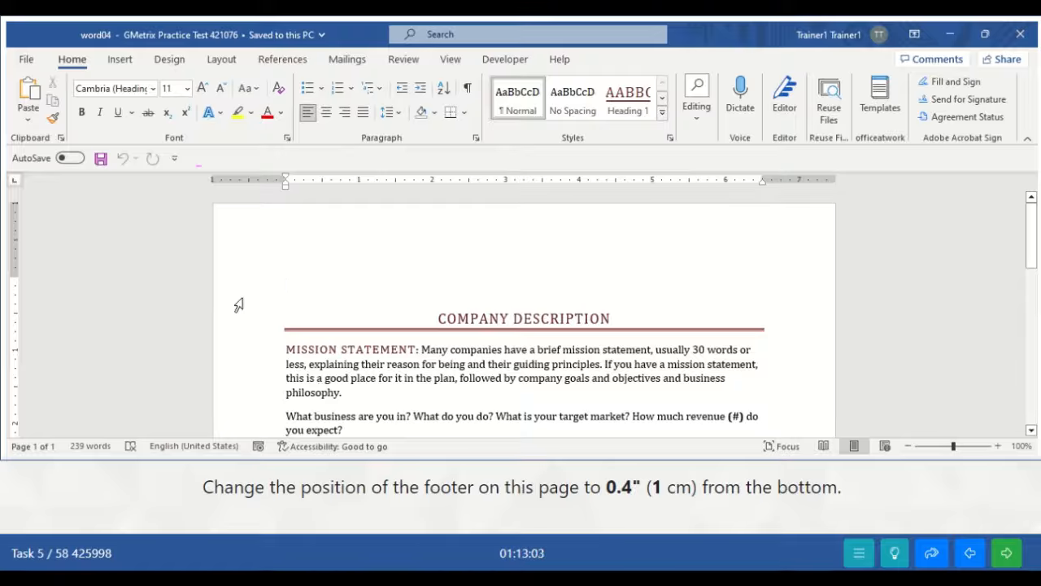
- Set the footer to 0.4" from the page bottom, close the footer and submit
left_click(120, 60)
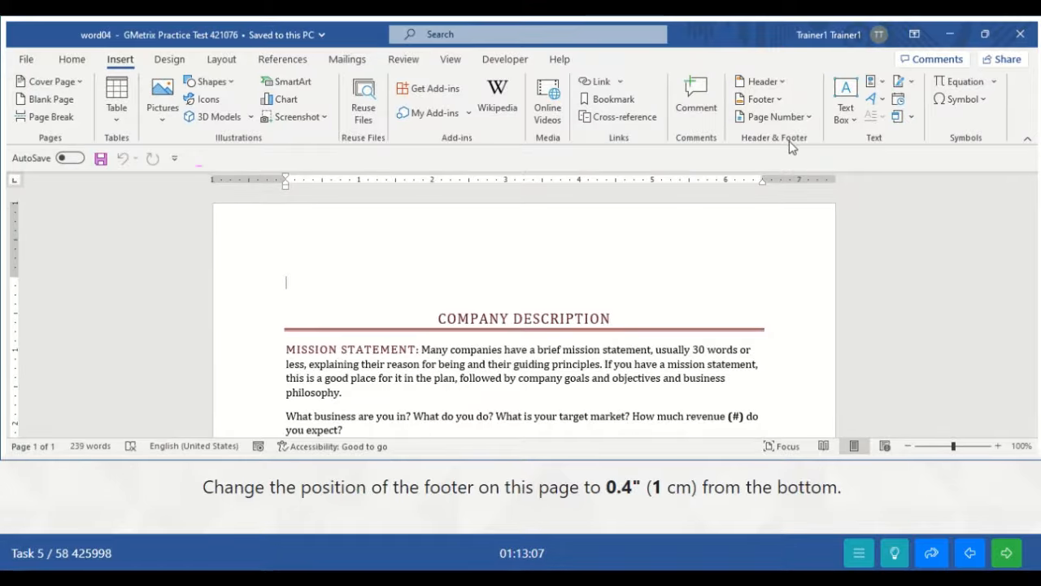
left_click(775, 100)
left_click(767, 103)
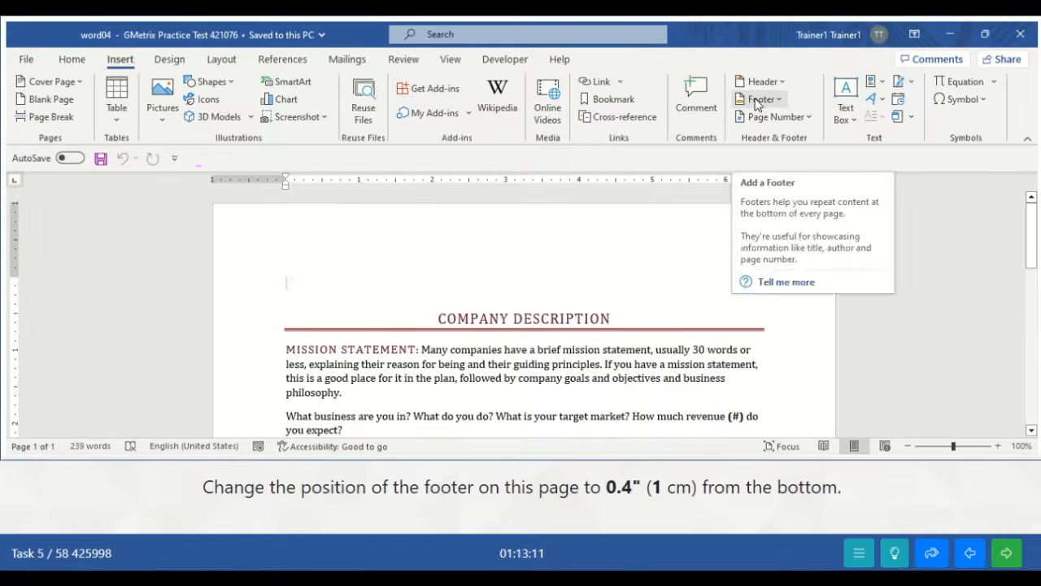
left_click(761, 99)
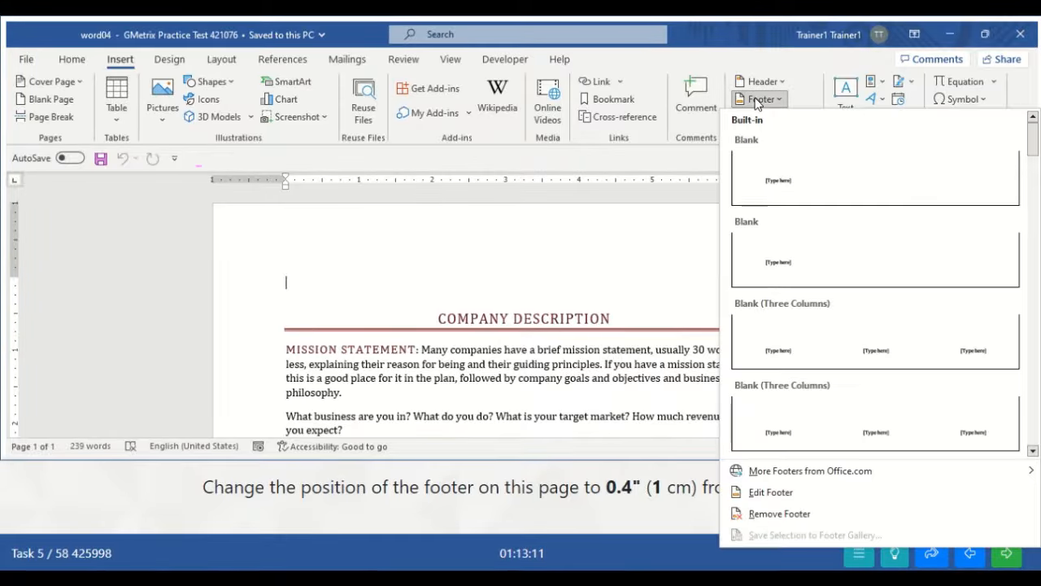
left_click(760, 495)
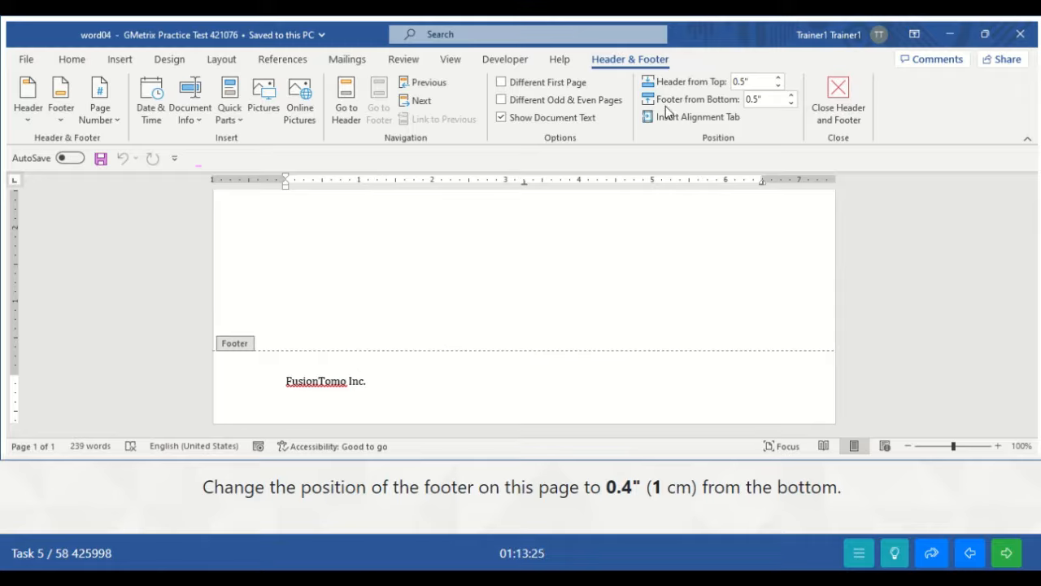
left_click(791, 102)
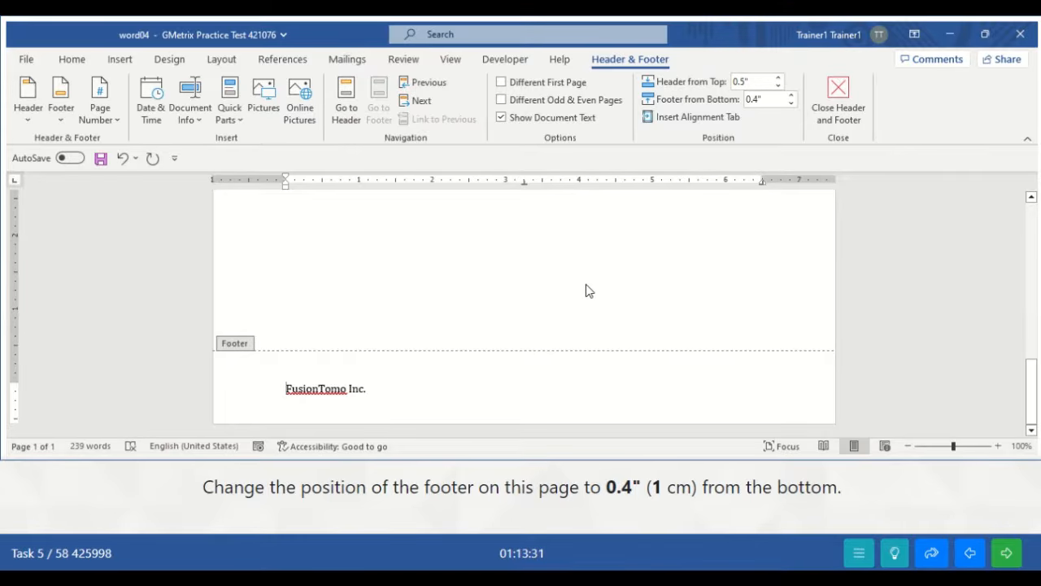
left_click(843, 108)
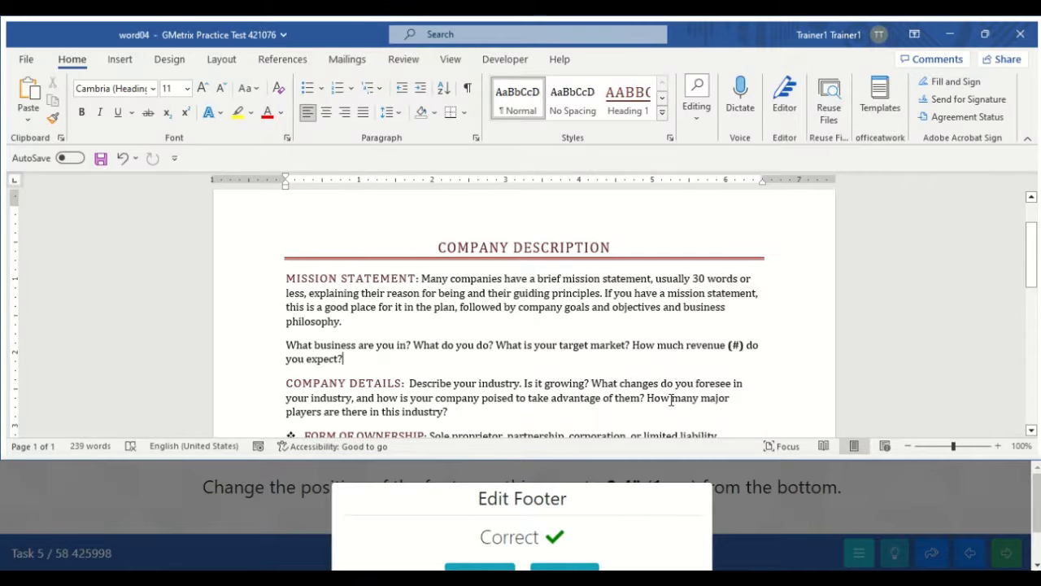
left_click(1038, 539)
left_click_drag(1038, 540, 1038, 533)
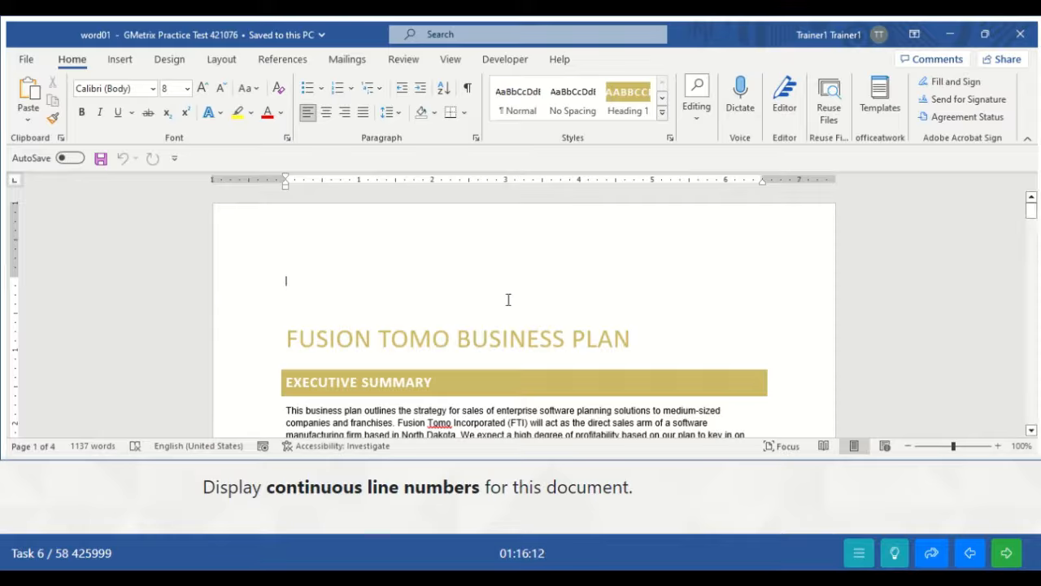
- Turn on continuous line numbering for the business plan and submit the task
left_click(220, 63)
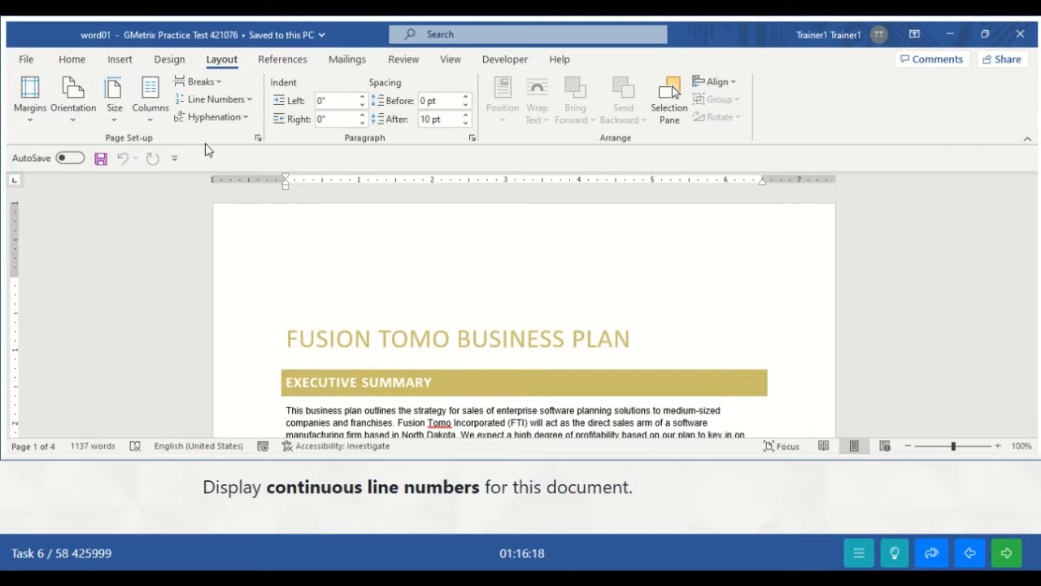
left_click(247, 104)
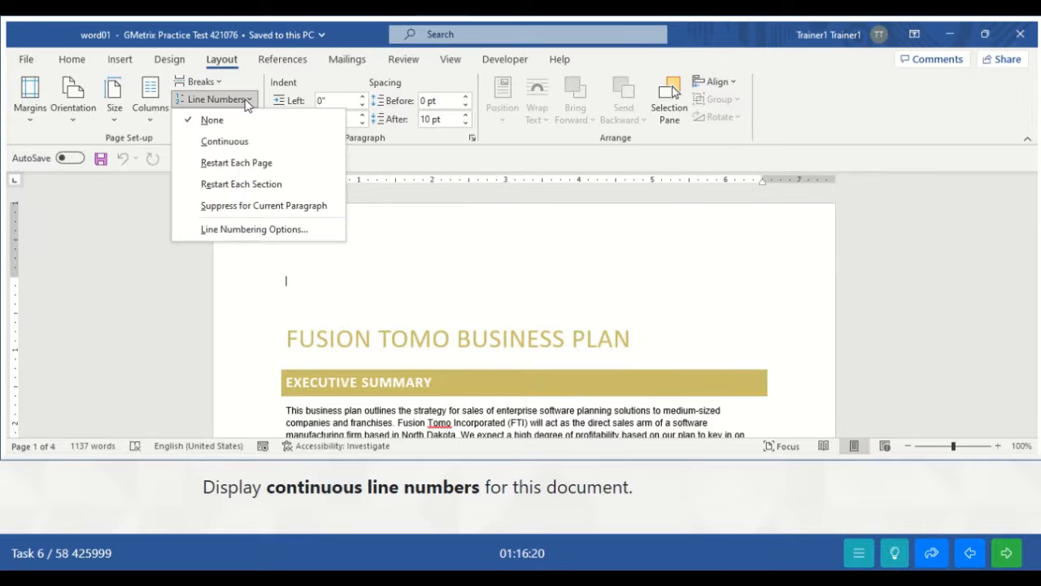
left_click(231, 146)
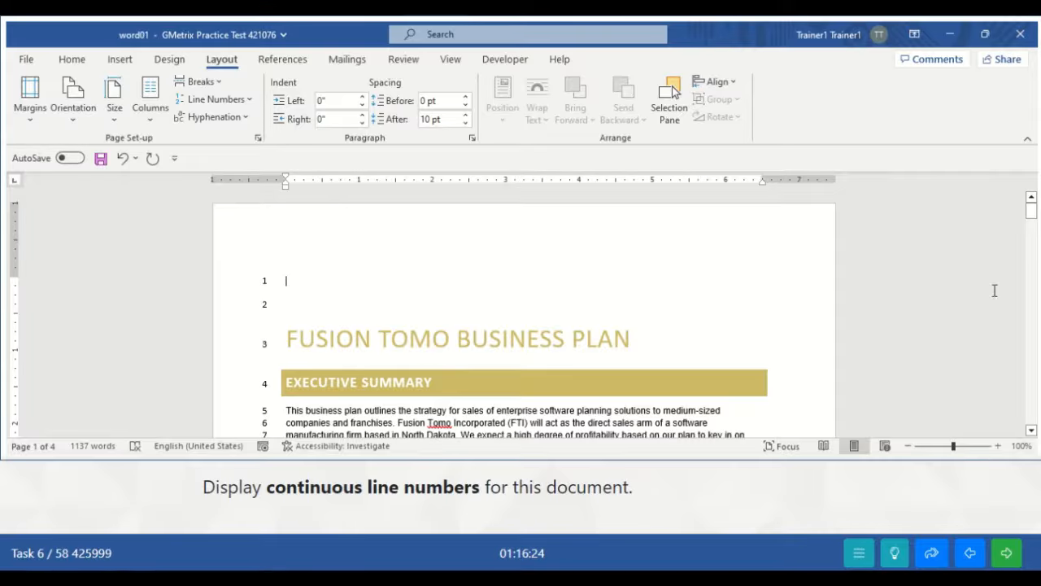
mouse_move(1031, 209)
left_mouse_down()
mouse_move(1031, 254)
mouse_move(1030, 210)
left_mouse_up()
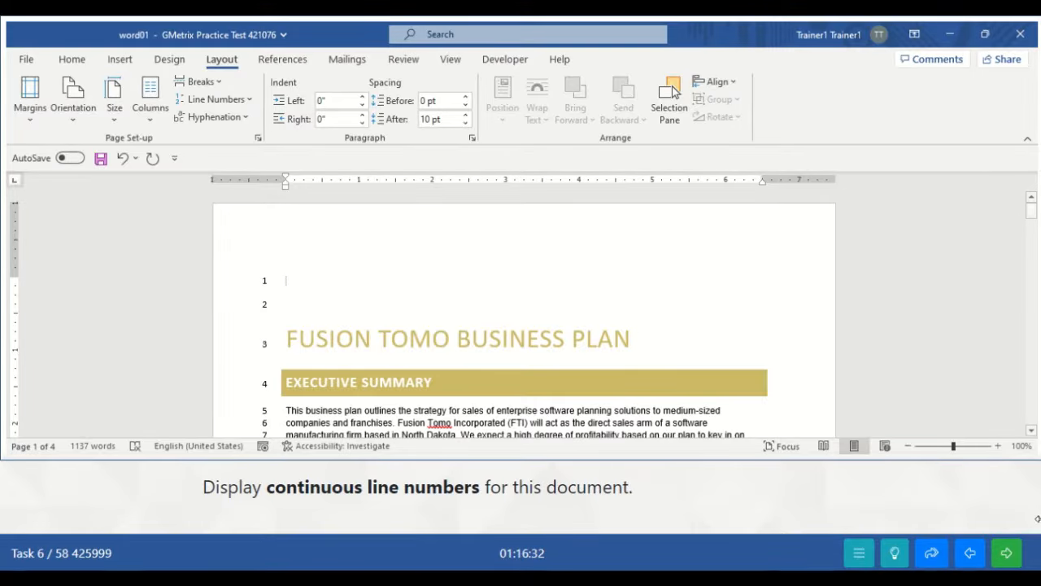
left_click(1006, 554)
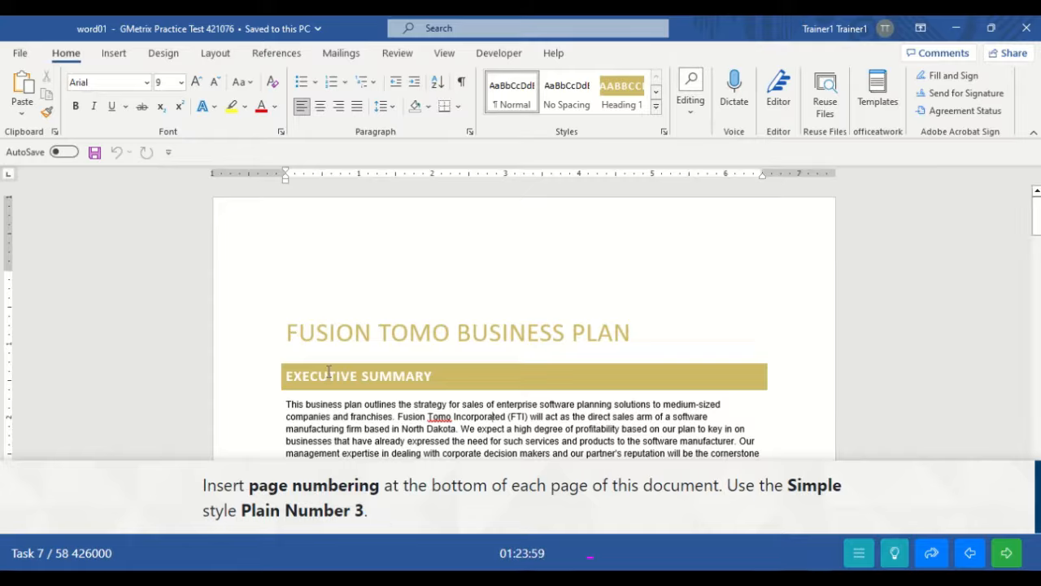
- Insert Plain Number 3 page numbers at the bottom of the page and submit the task
left_click(114, 54)
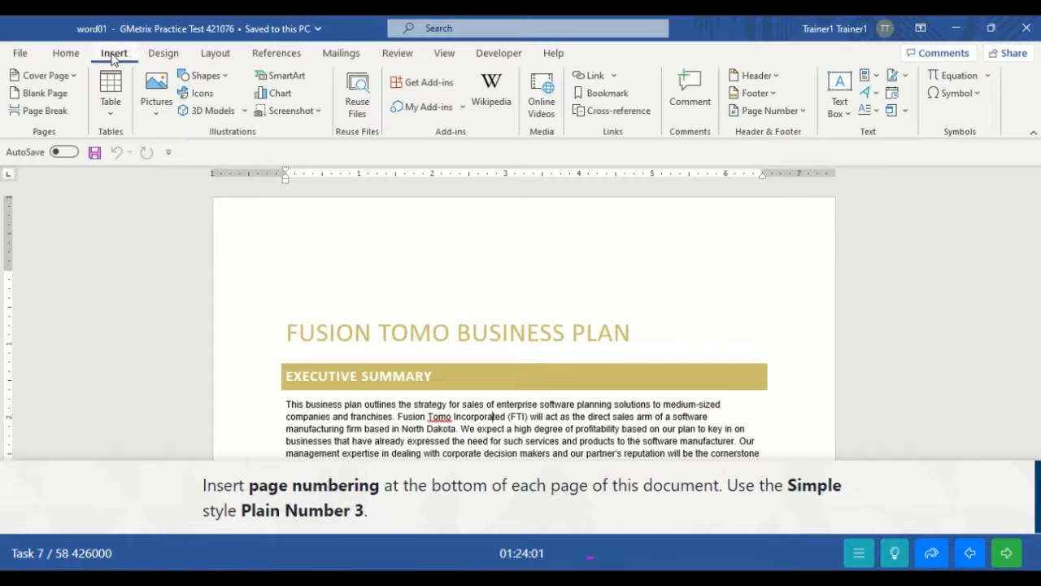
left_click(804, 111)
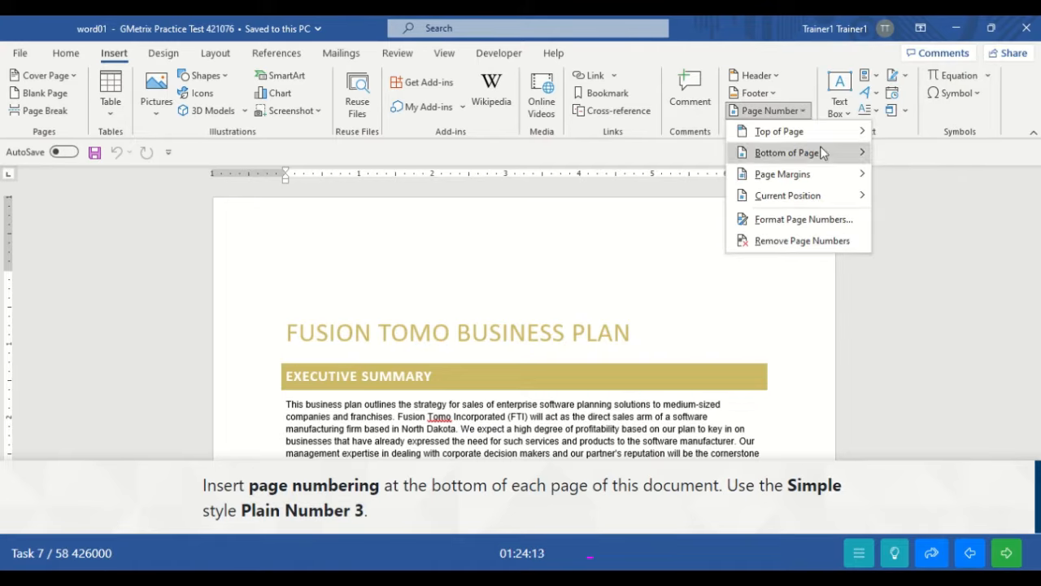
mouse_move(822, 153)
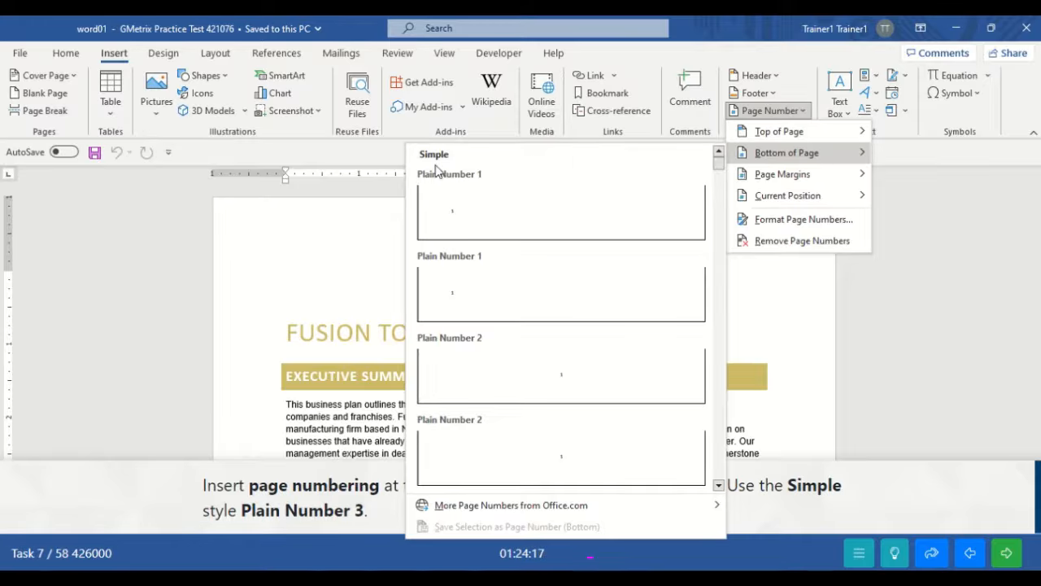
left_click(719, 486)
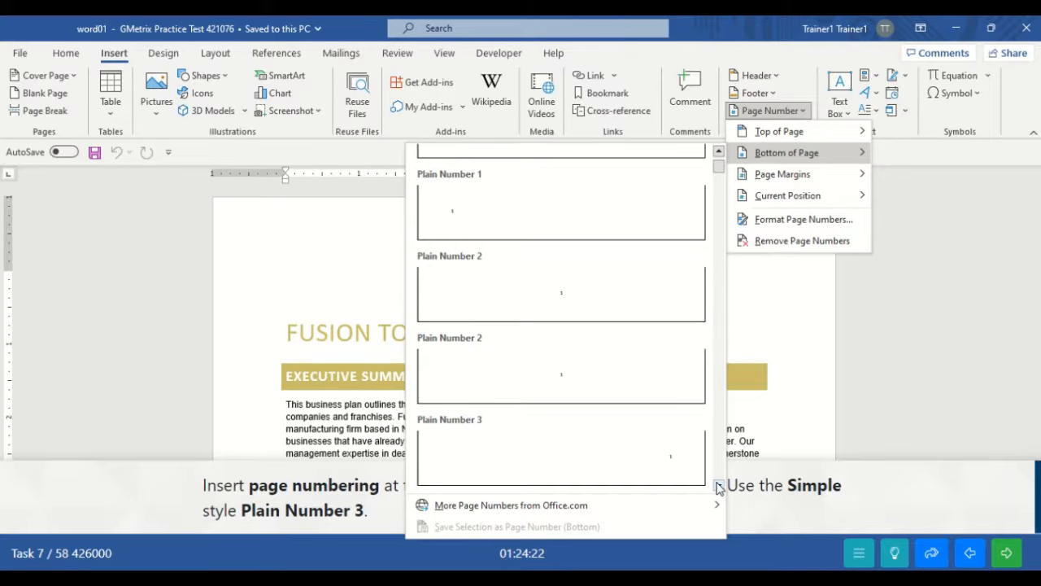
left_click(570, 452)
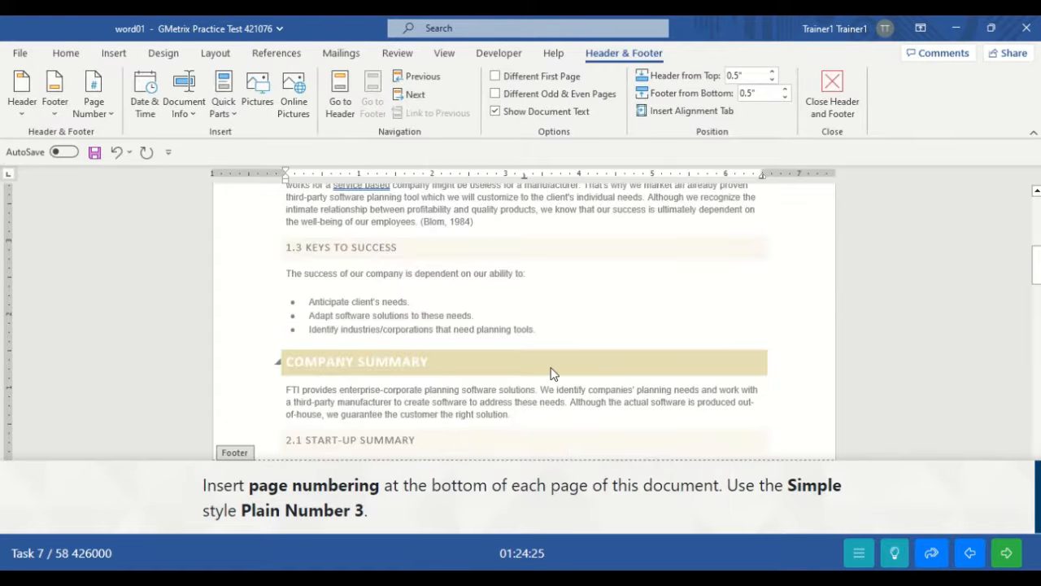
left_click(1009, 555)
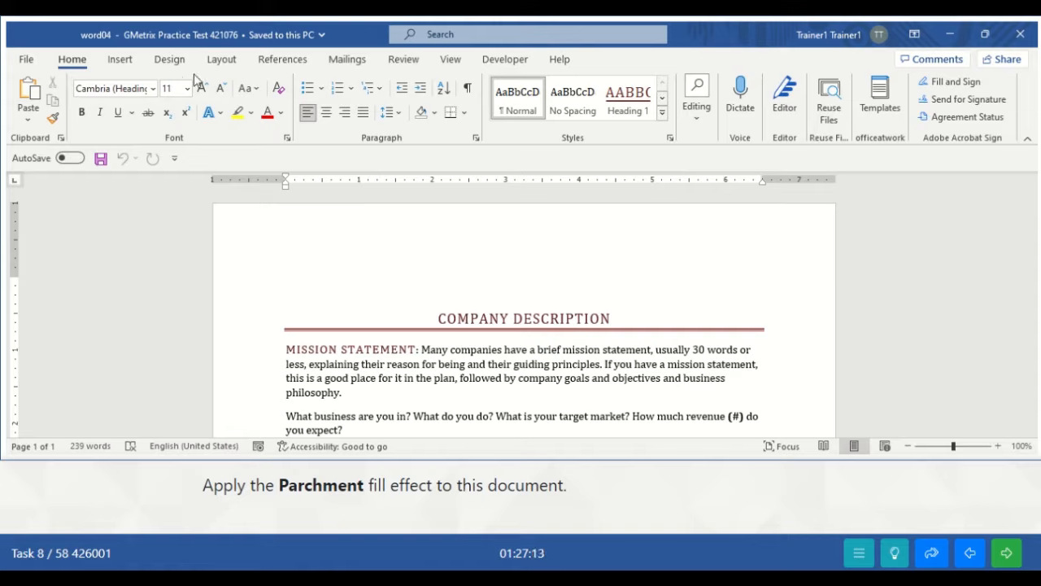
- Preview several Fill Effects textures and select Parchment as the page colour
left_click(169, 60)
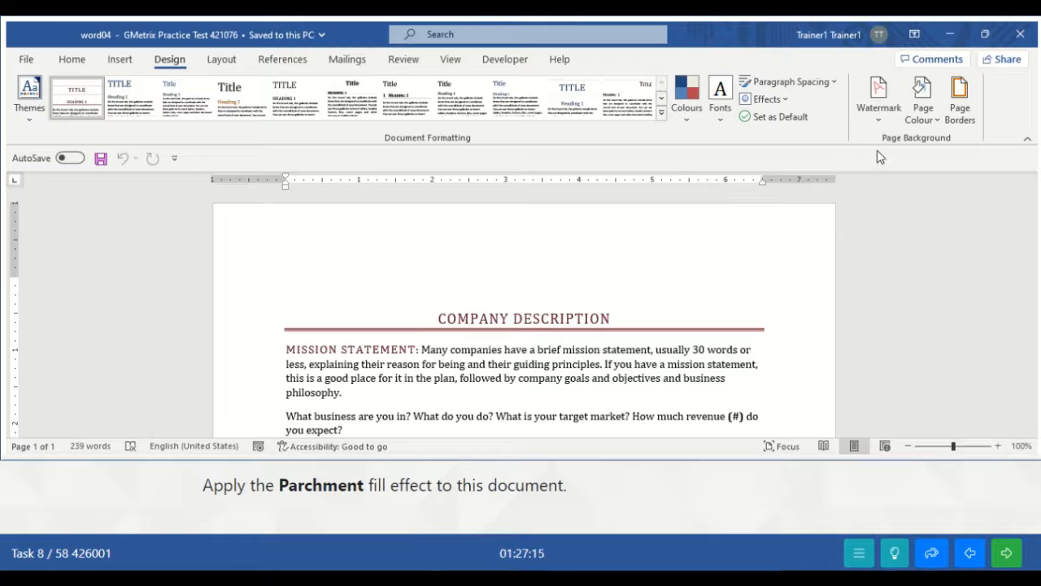
left_click(936, 122)
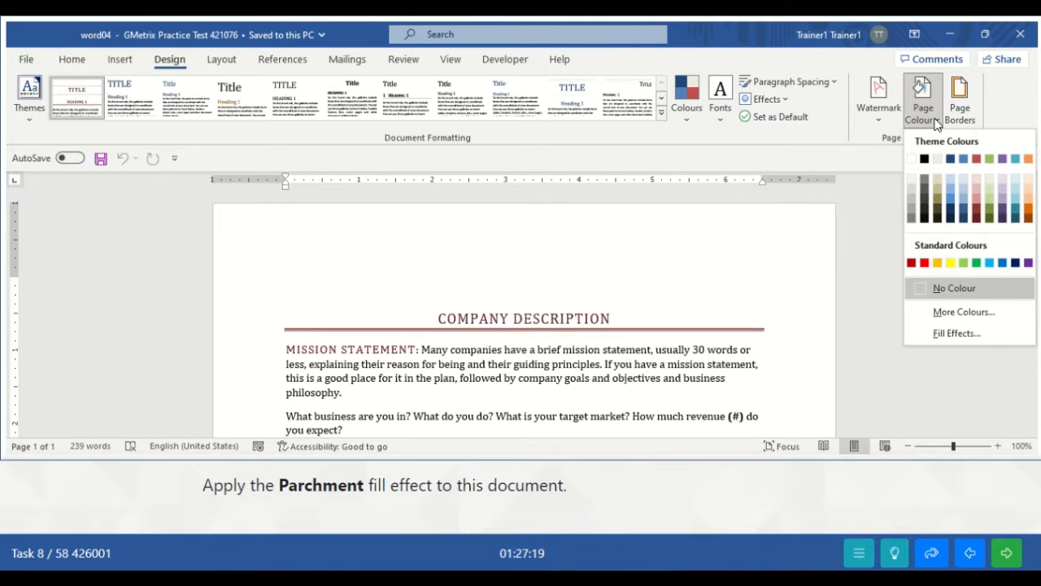
left_click(971, 329)
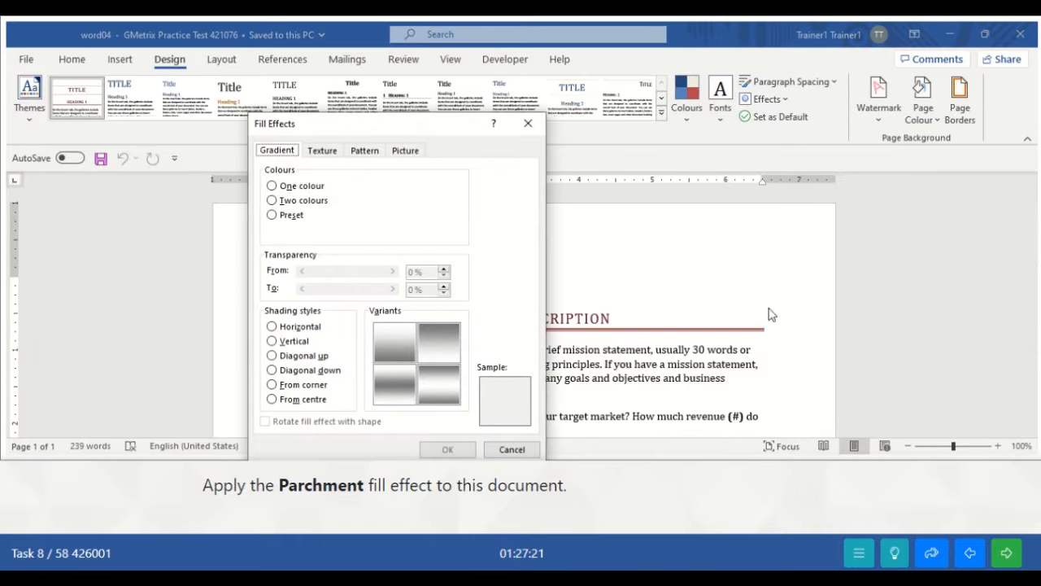
left_click(322, 151)
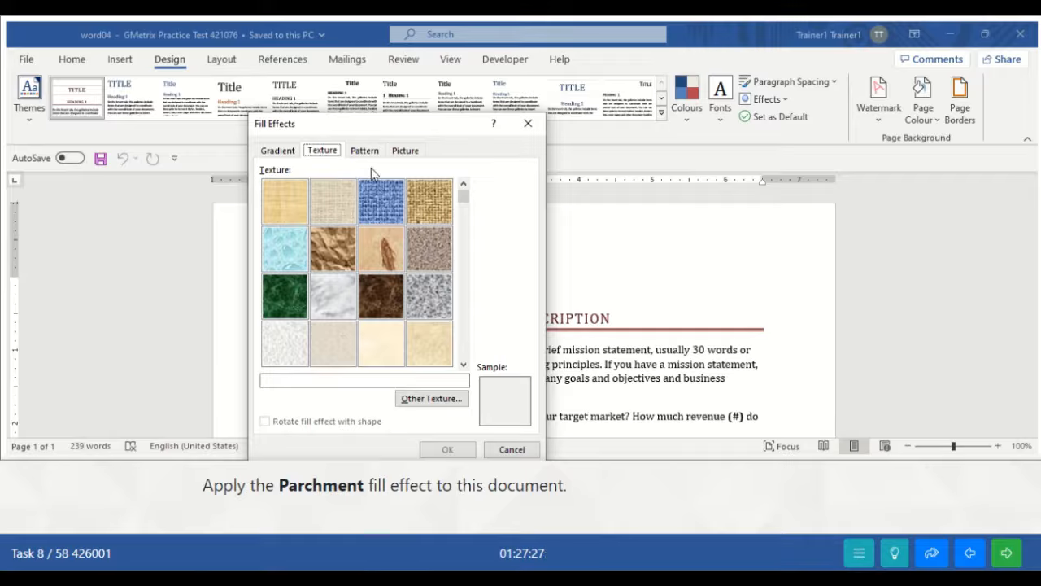
left_click(298, 249)
left_click(329, 253)
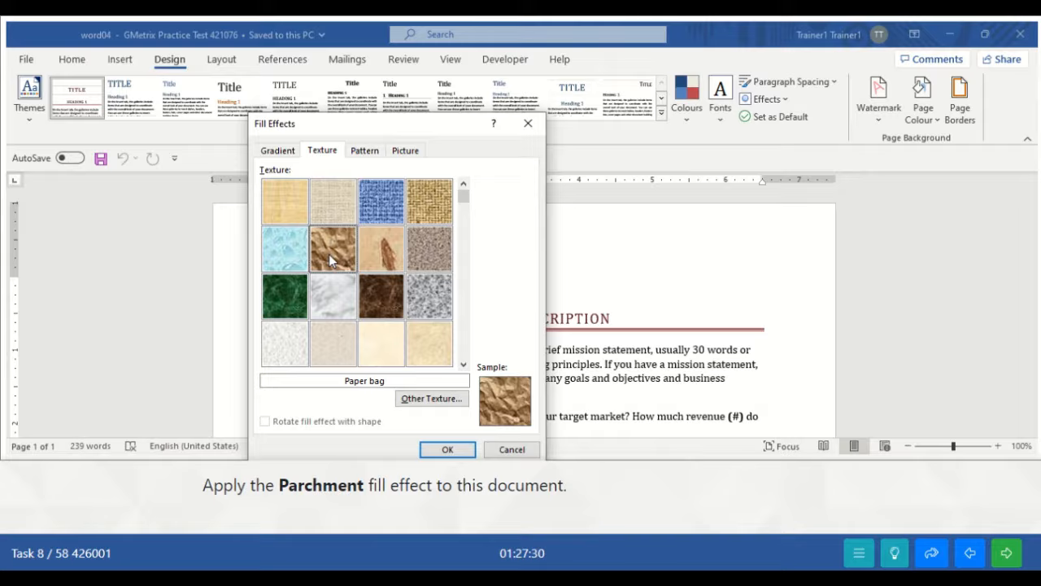
left_click(322, 296)
left_click(337, 346)
left_click(269, 345)
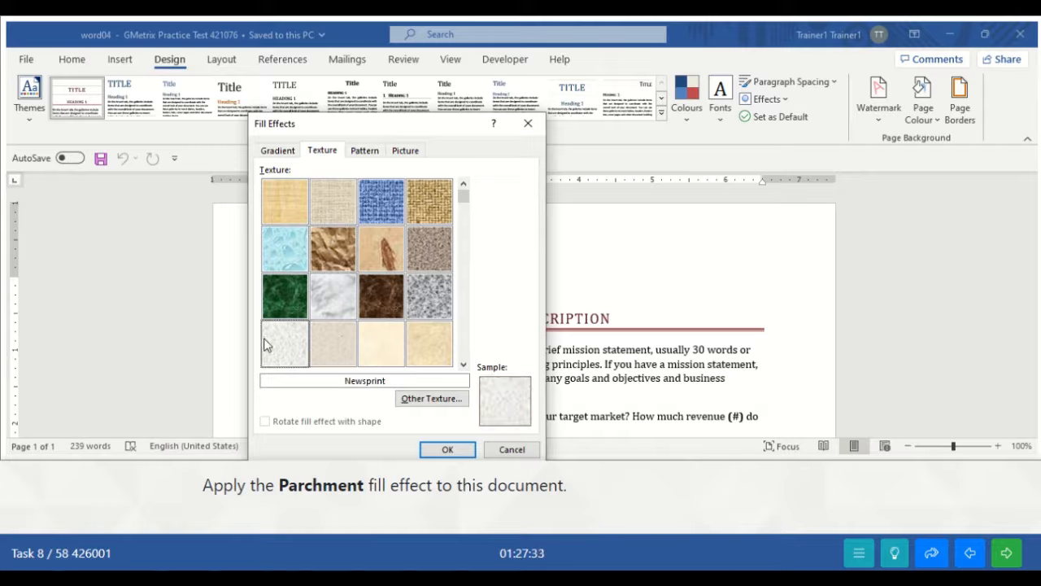
left_click(422, 294)
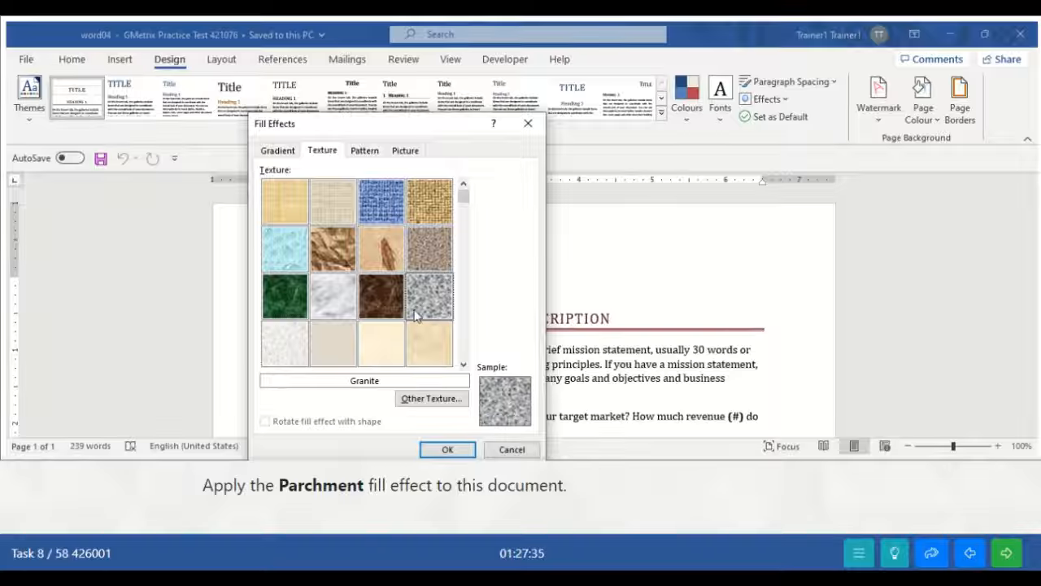
left_click(387, 346)
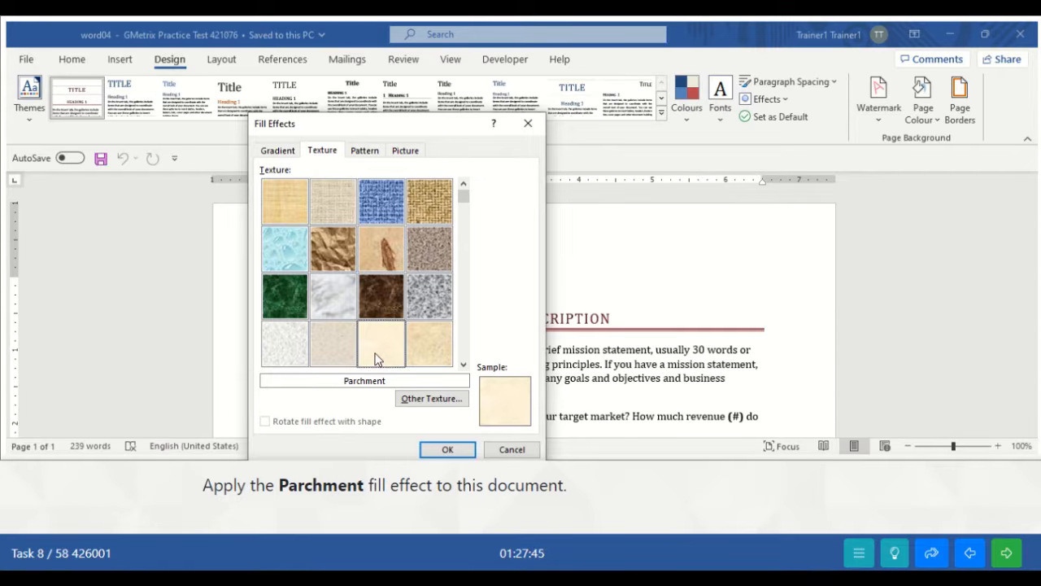
- Apply the Parchment texture background and submit the task
left_click(447, 450)
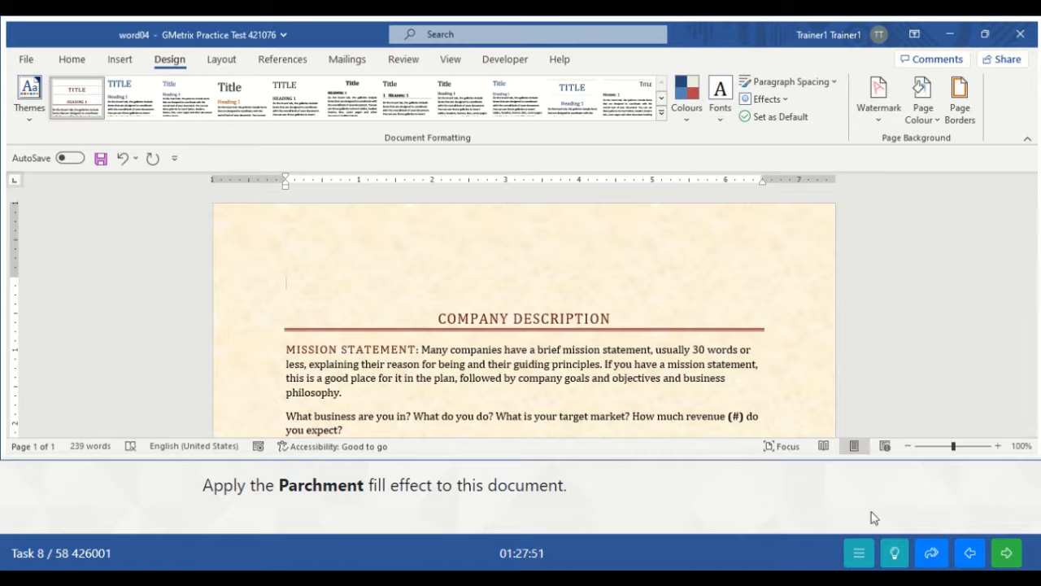
left_click(1009, 555)
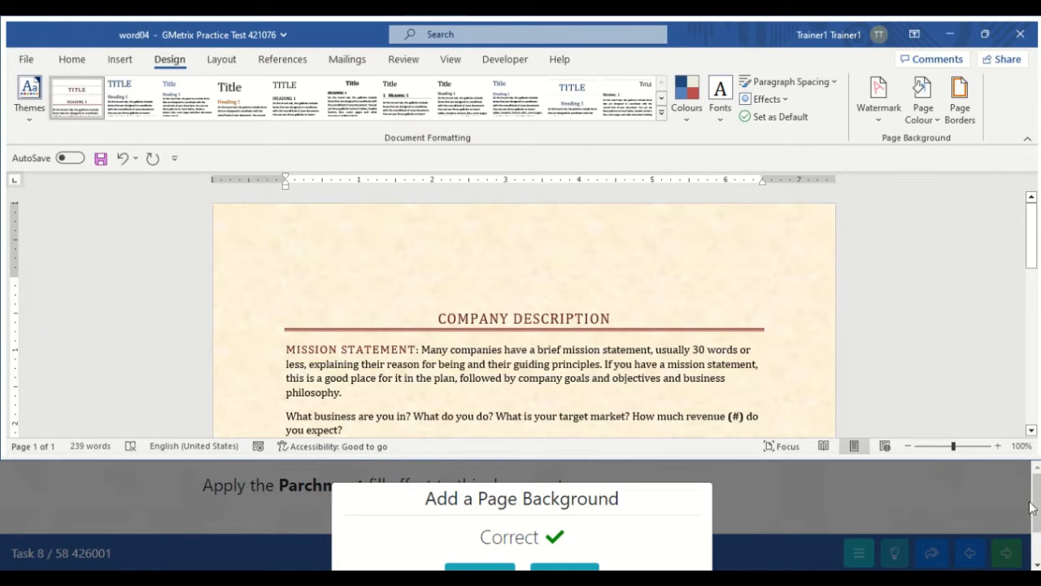
left_click_drag(1037, 503, 1039, 519)
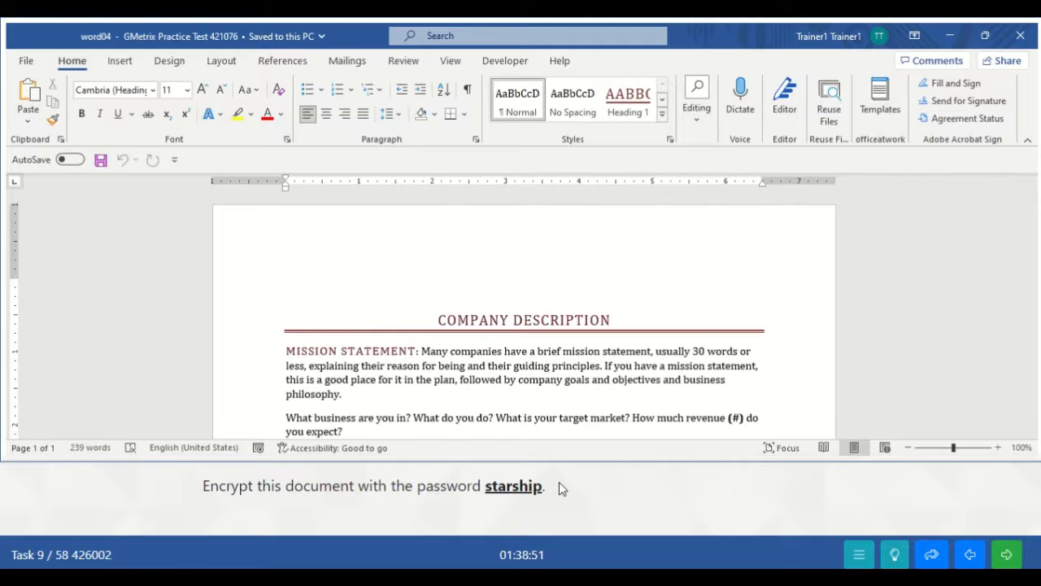
- Encrypt the word04 document with the given password, entered twice, then return to editing
left_click(26, 65)
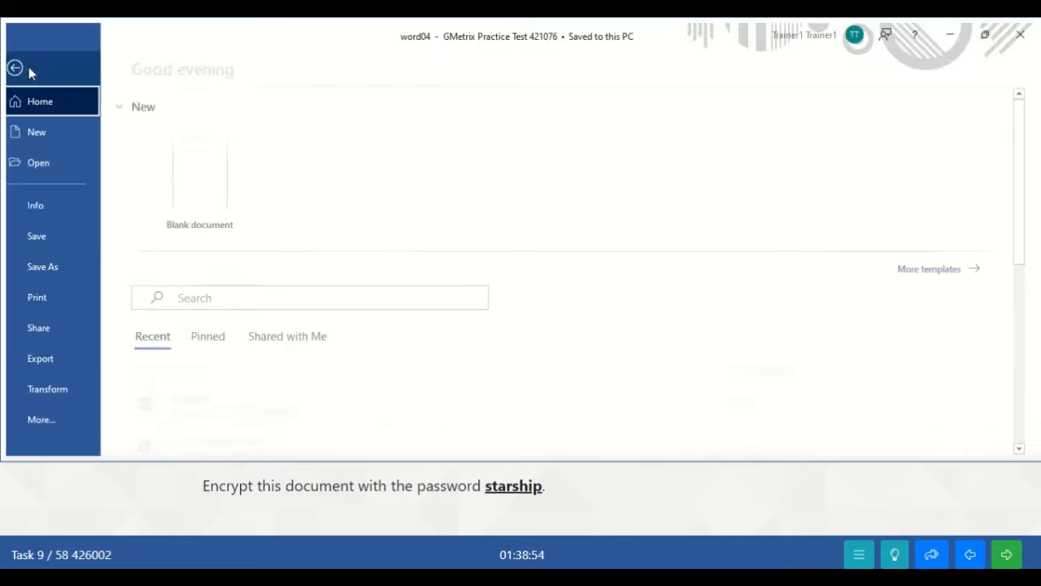
left_click(62, 209)
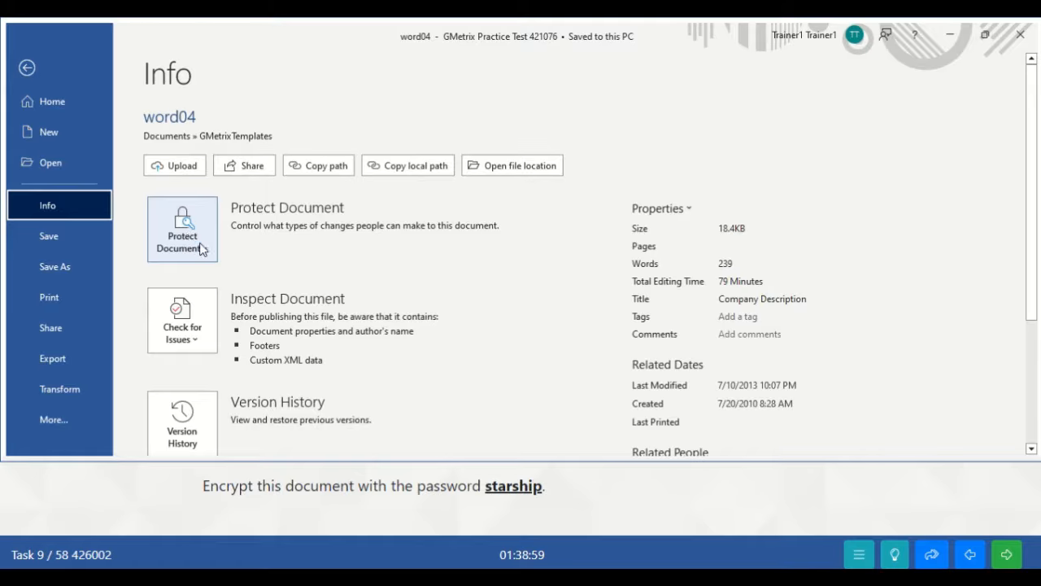
left_click(202, 250)
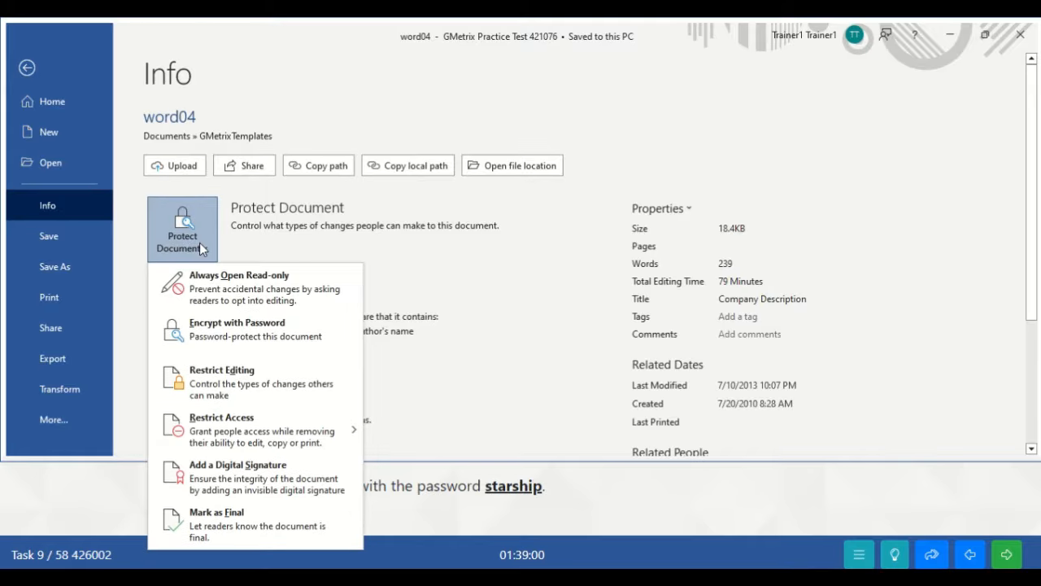
left_click(236, 333)
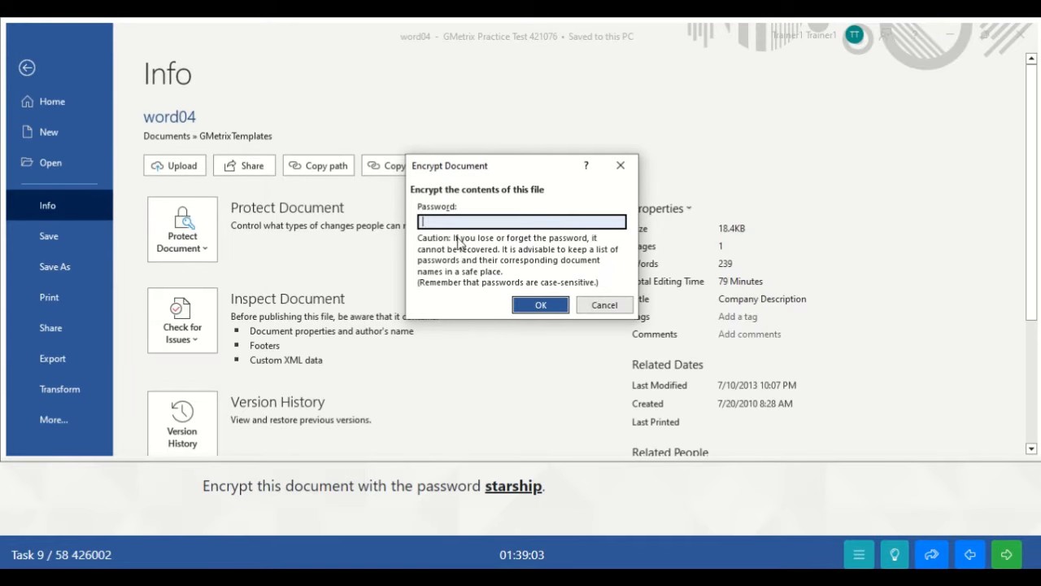
key("Return")
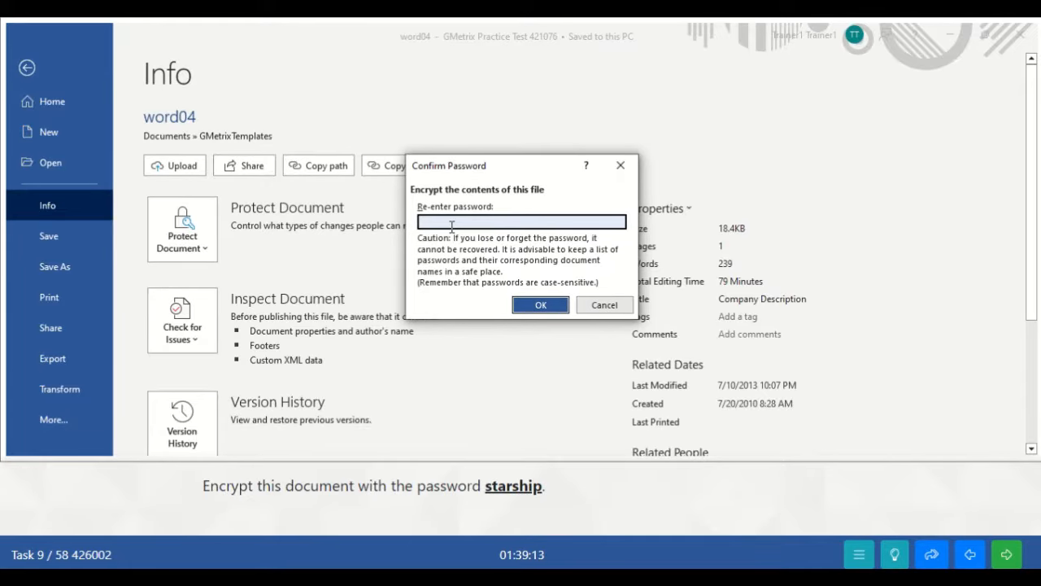
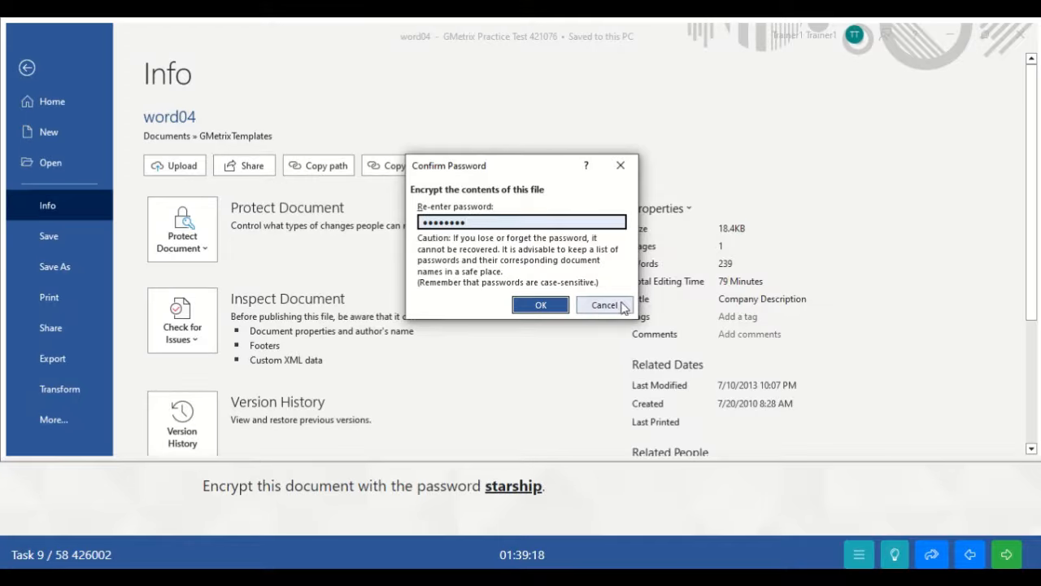
left_click(530, 307)
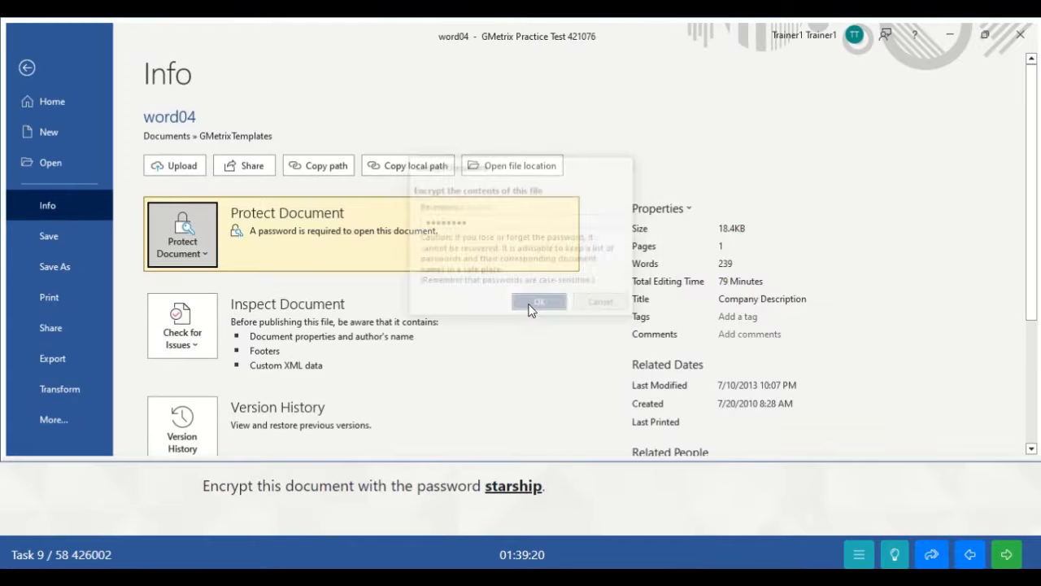
left_click(30, 69)
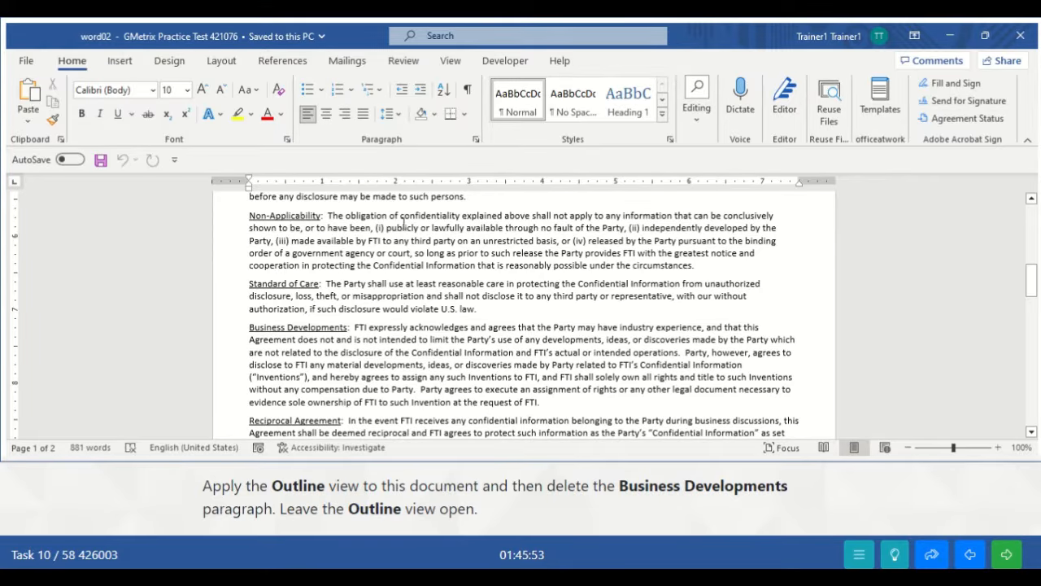
- Switch the agreement to Outline view, select the Business Developments paragraph and delete it
left_click(452, 62)
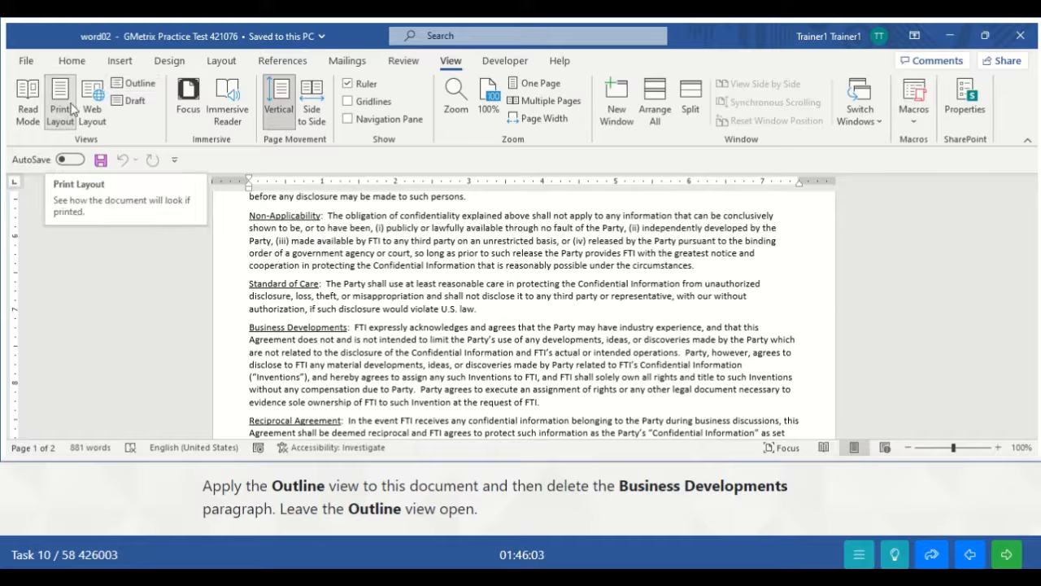
left_click(132, 83)
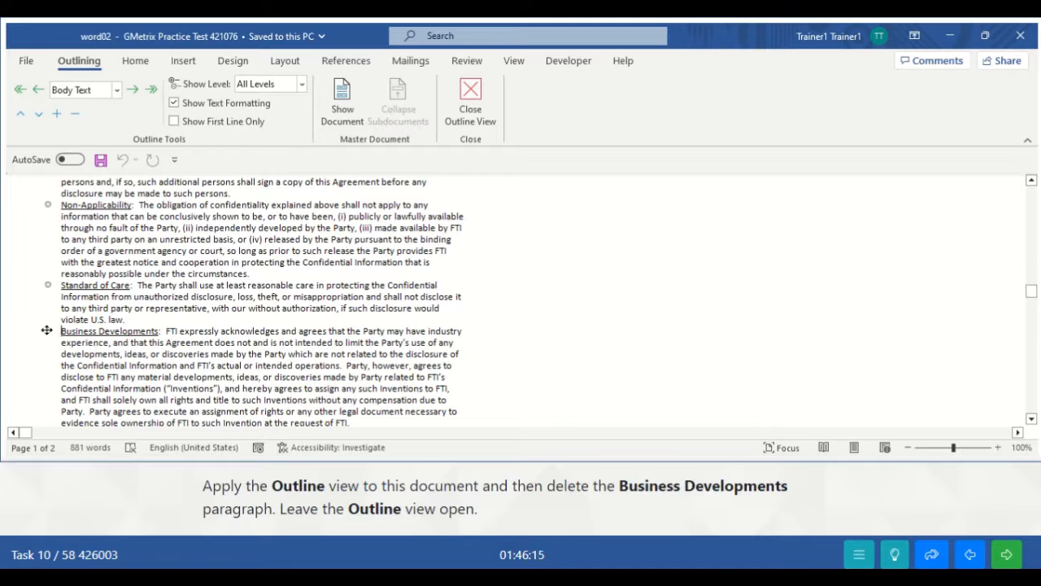
left_click(46, 330)
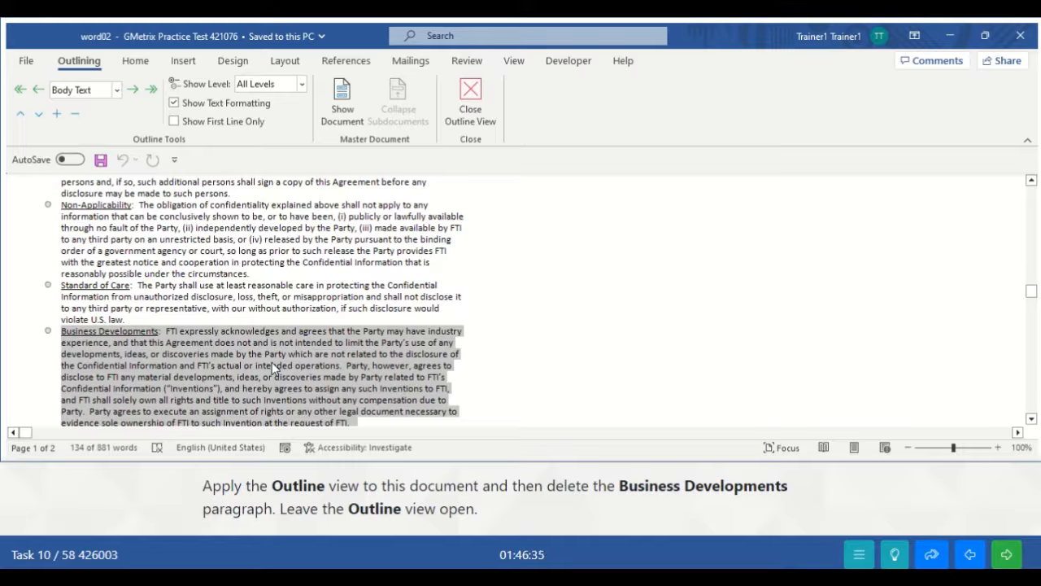
key("Delete")
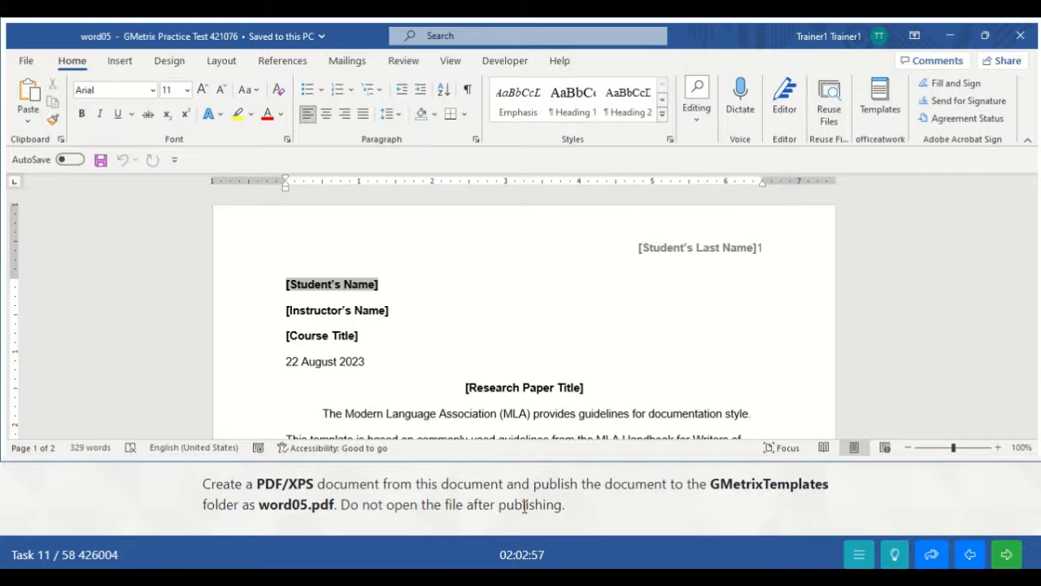
- Open the Publish as PDF or XPS window via File > Export > Create PDF/XPS Document
left_click(28, 64)
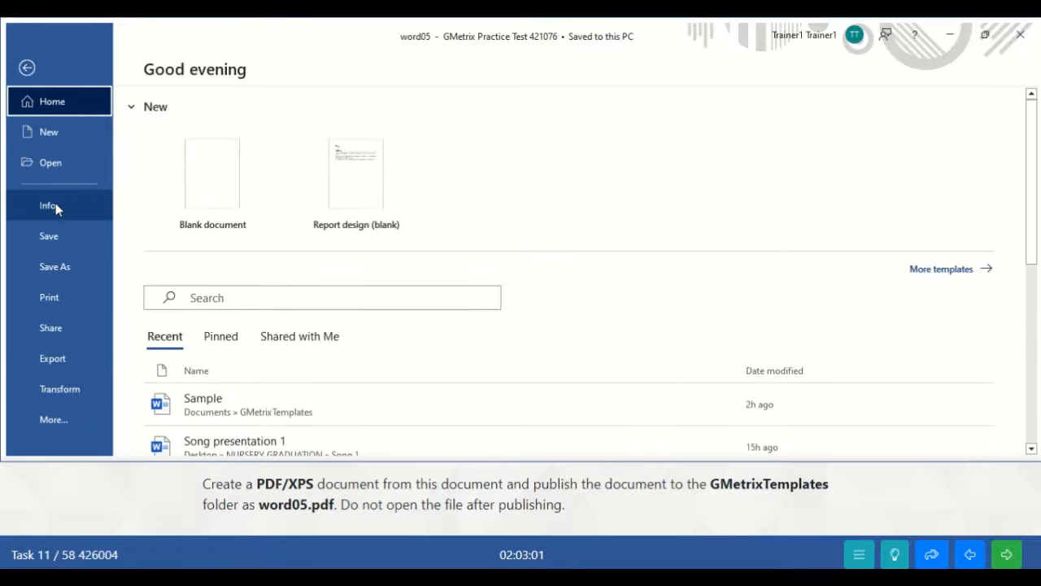
left_click(49, 357)
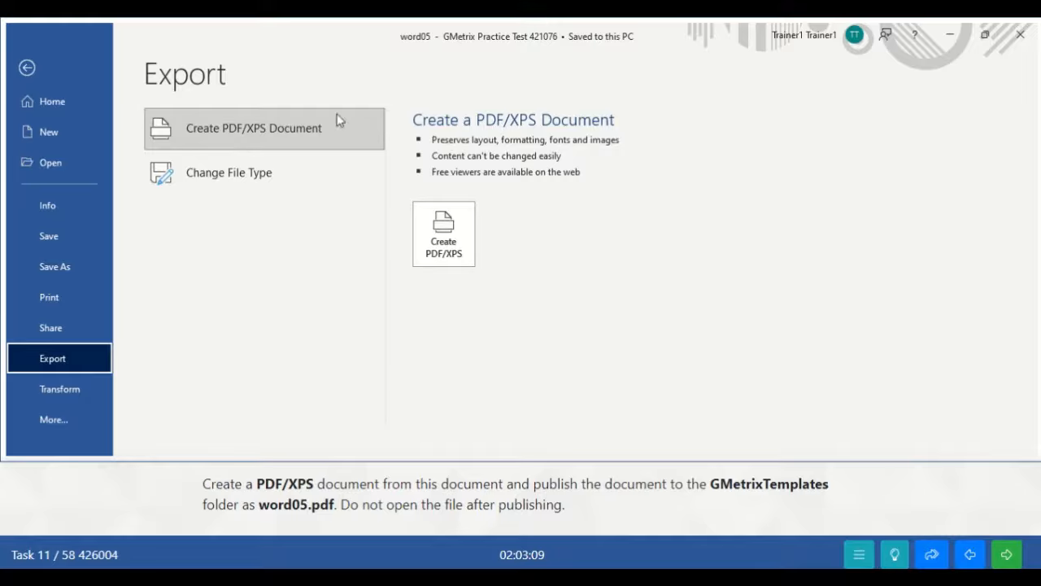
left_click(461, 240)
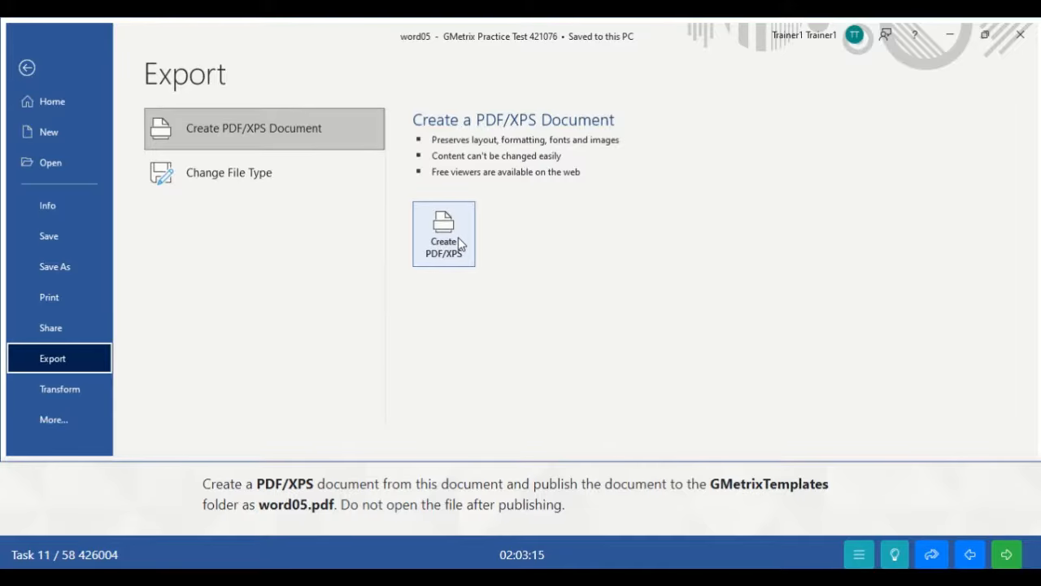
left_click(461, 242)
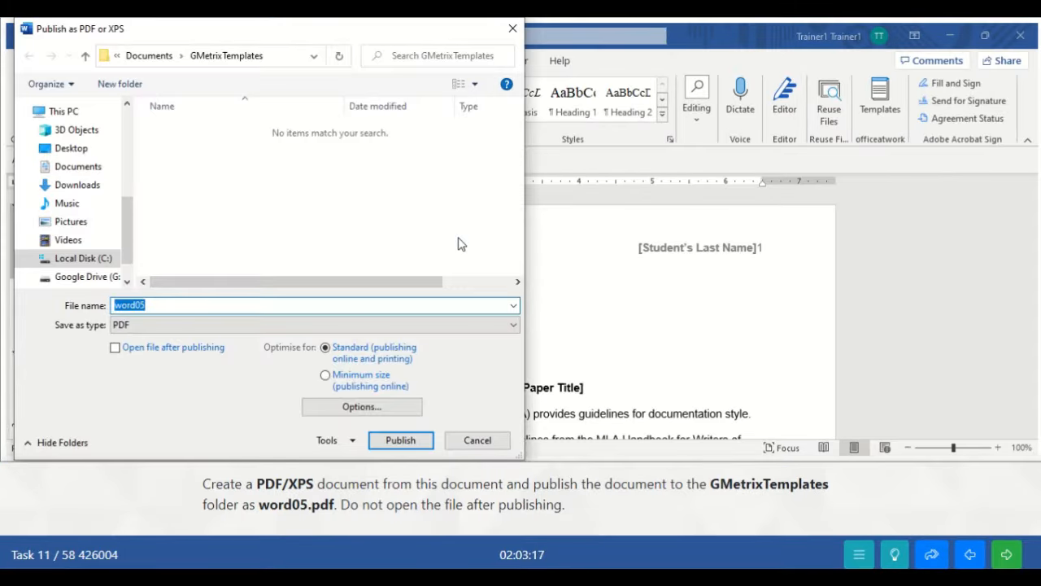
- Publish word05.pdf into GMetrixTemplates without opening it afterwards
left_click(155, 305)
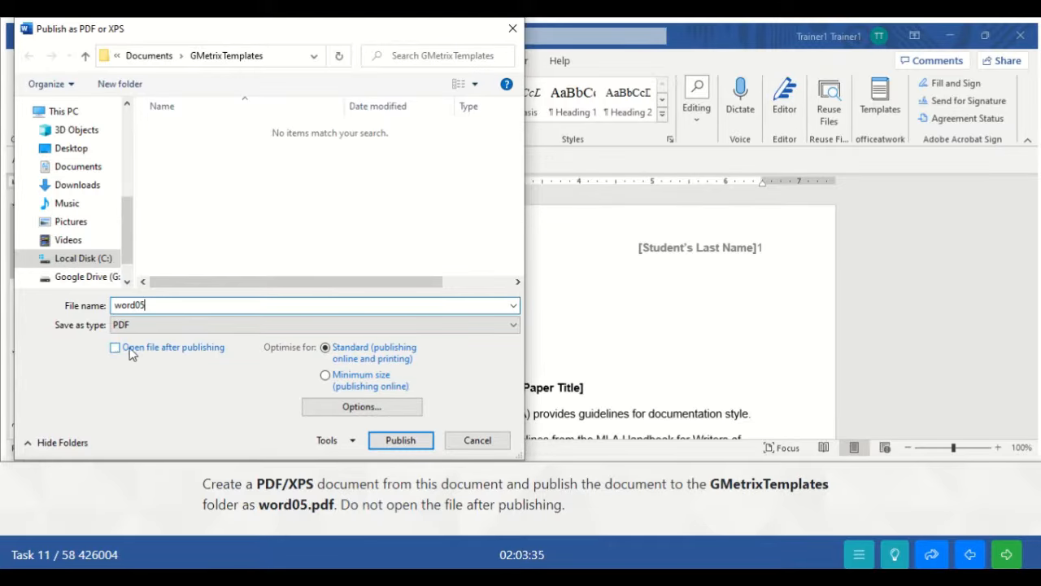
left_click(399, 440)
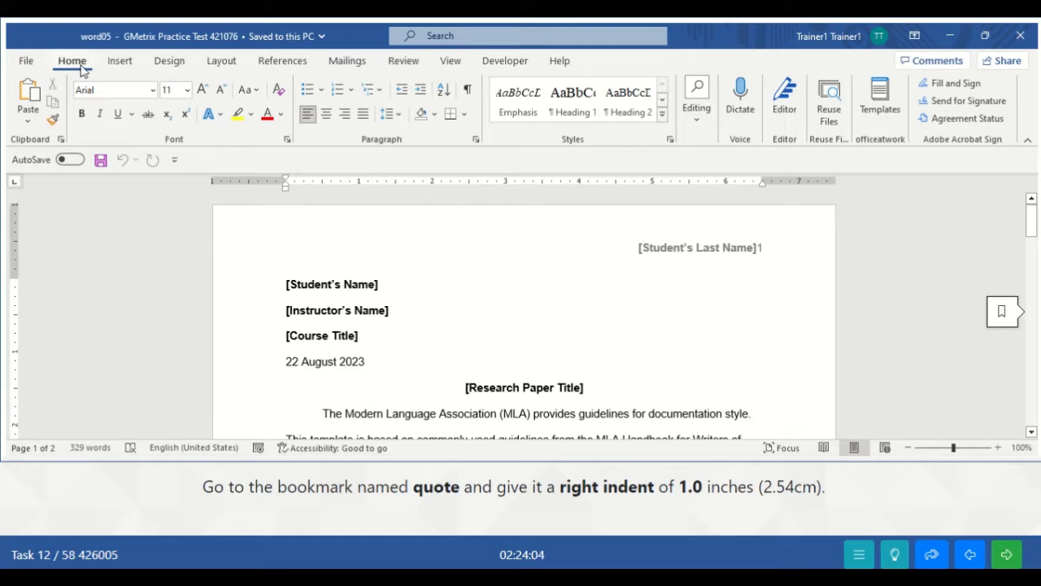
- Go to the bookmark named quote and open its paragraph settings
left_click(697, 106)
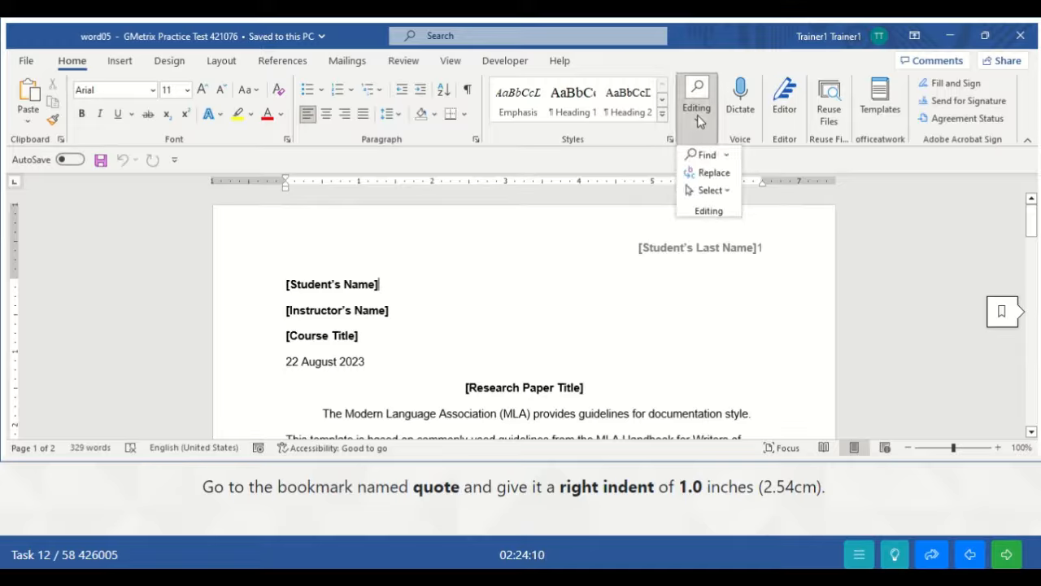
left_click(728, 155)
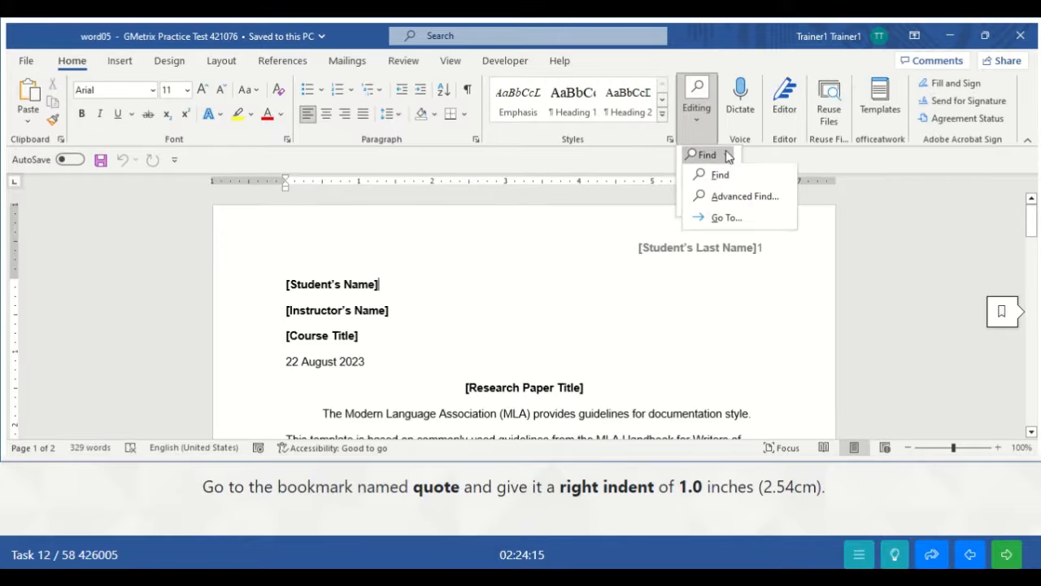
left_click(726, 229)
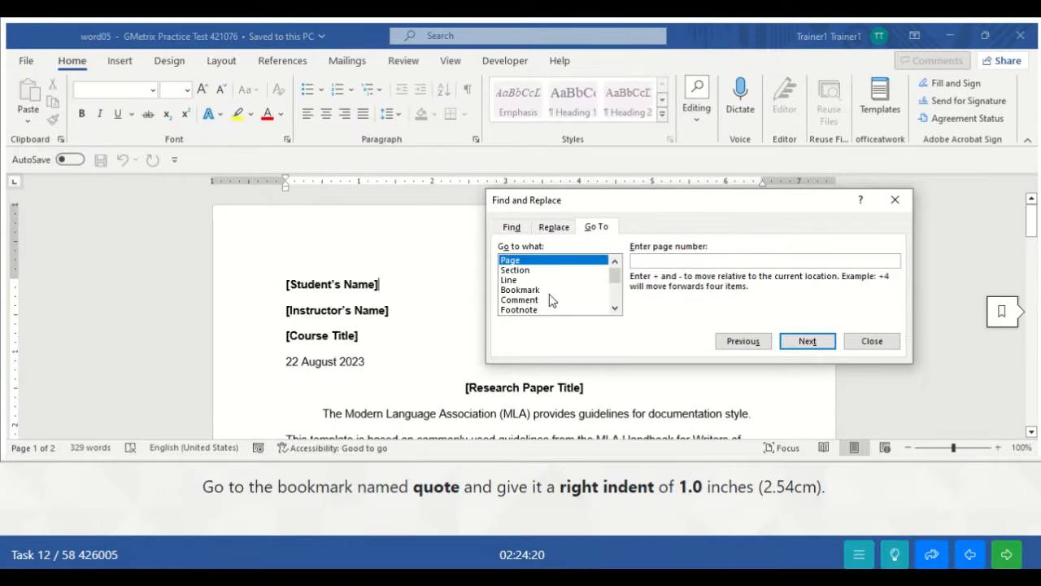
left_click(520, 289)
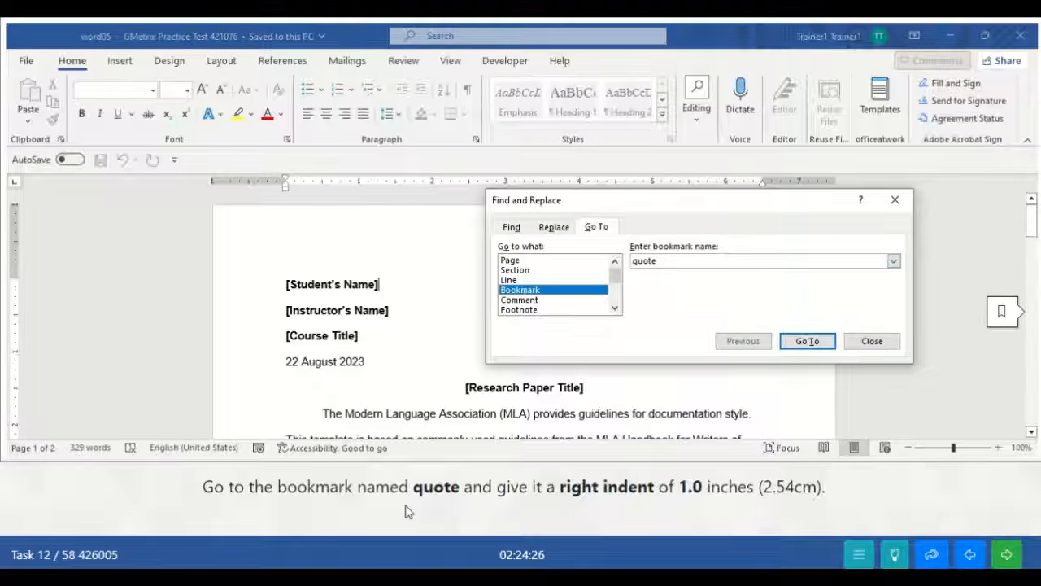
left_click(808, 345)
left_click(806, 345)
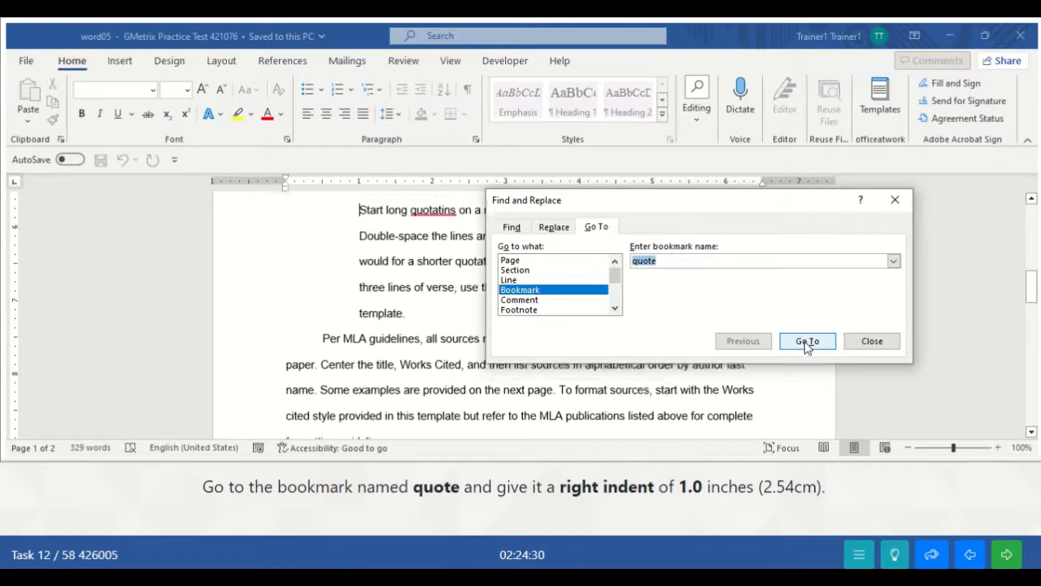
left_click(872, 342)
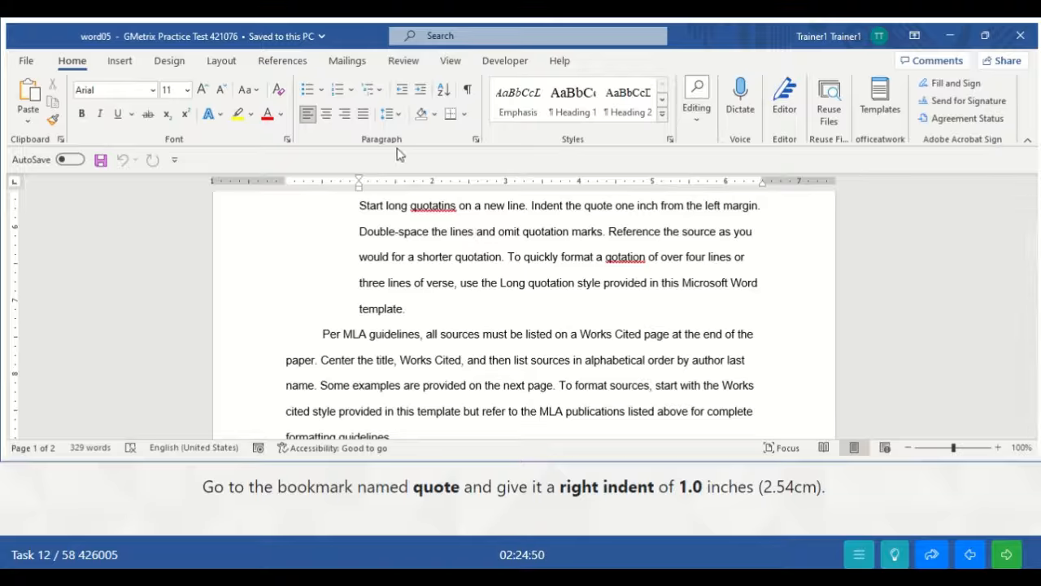
left_click(477, 142)
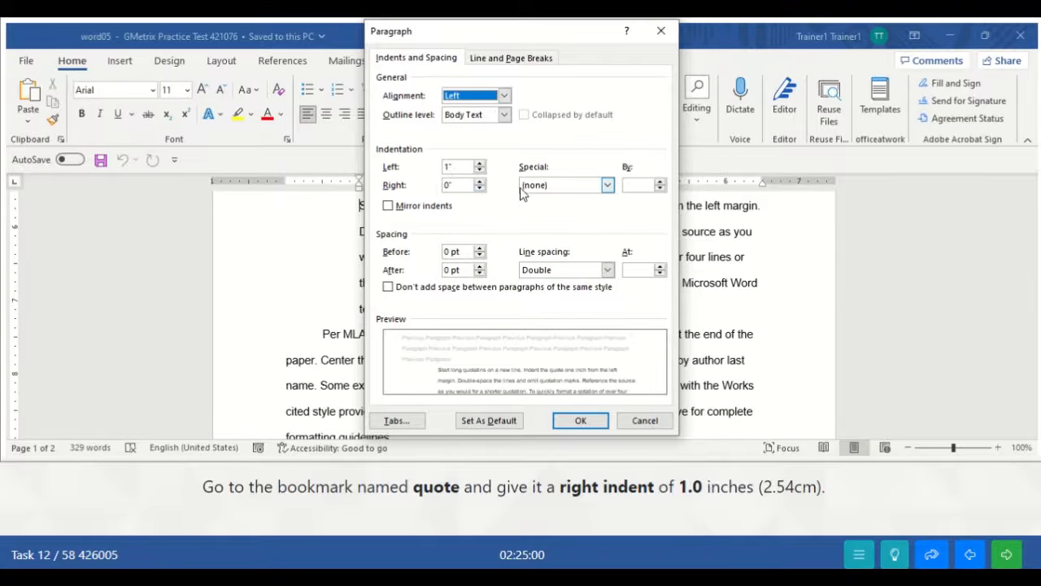
- Give the bookmarked quote paragraph a 1" right indent and submit the task
left_click(480, 182)
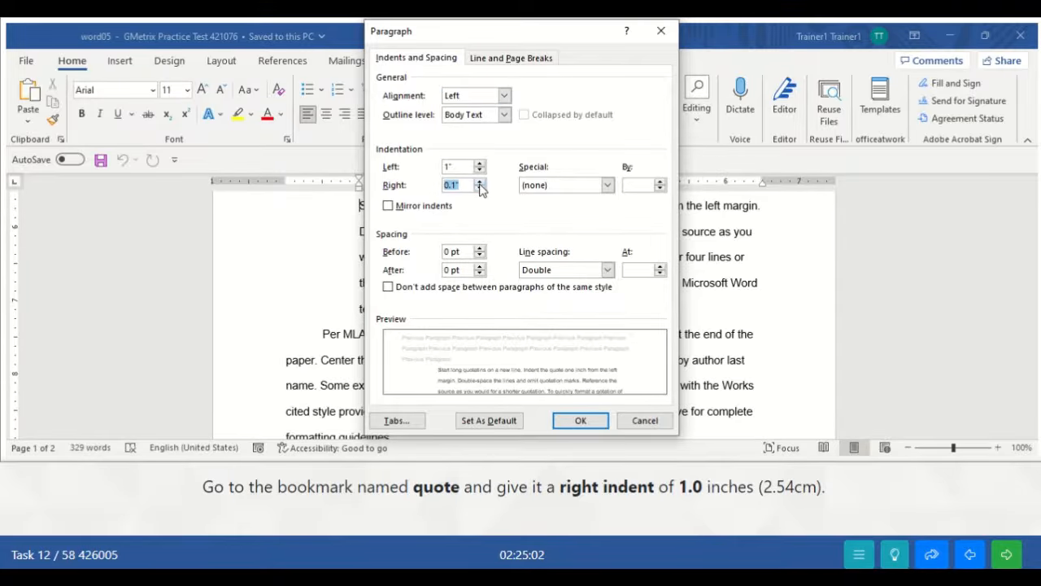
left_click(480, 183)
left_click(480, 183)
left_click(480, 183)
left_click(479, 183)
left_click(480, 183)
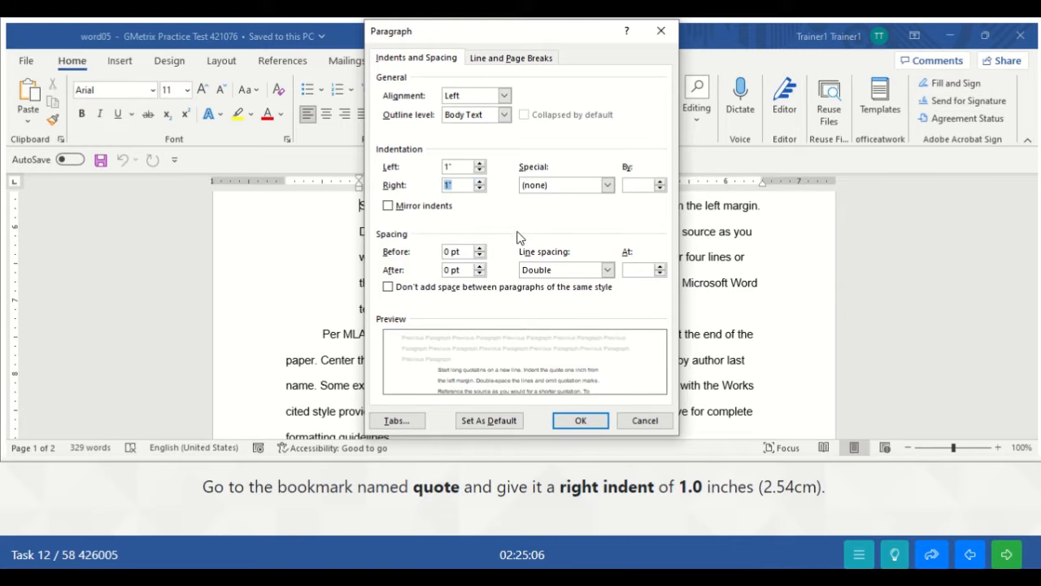
left_click(578, 419)
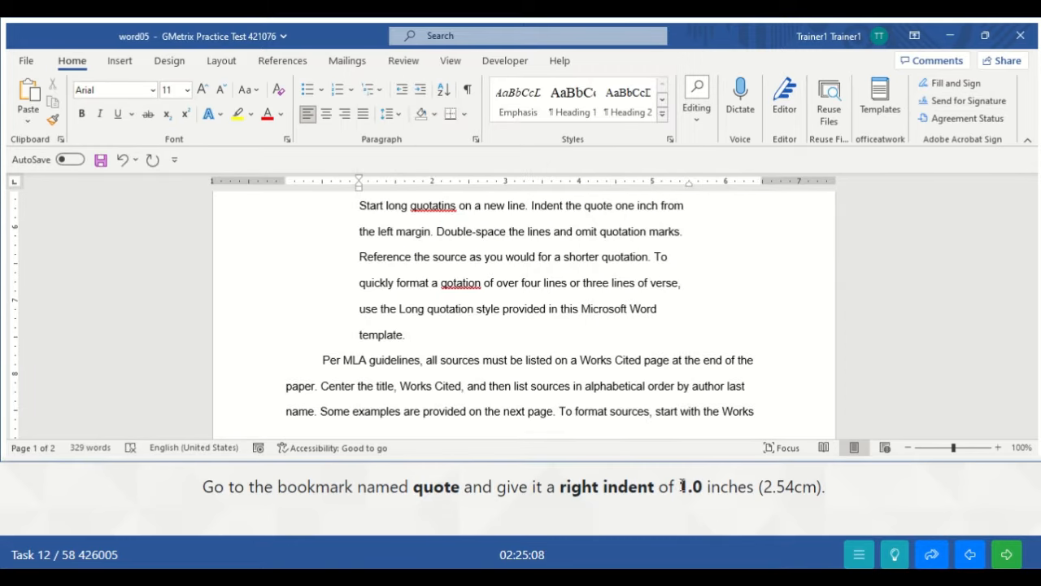
left_click(1006, 556)
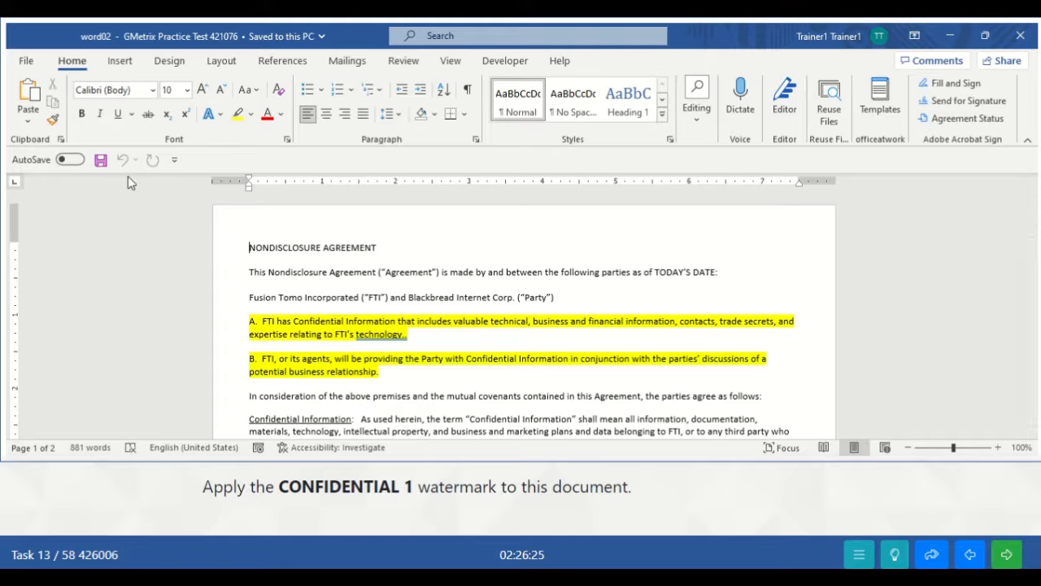
- Add the CONFIDENTIAL 1 watermark to the Nondisclosure Agreement and submit the task
left_click(177, 61)
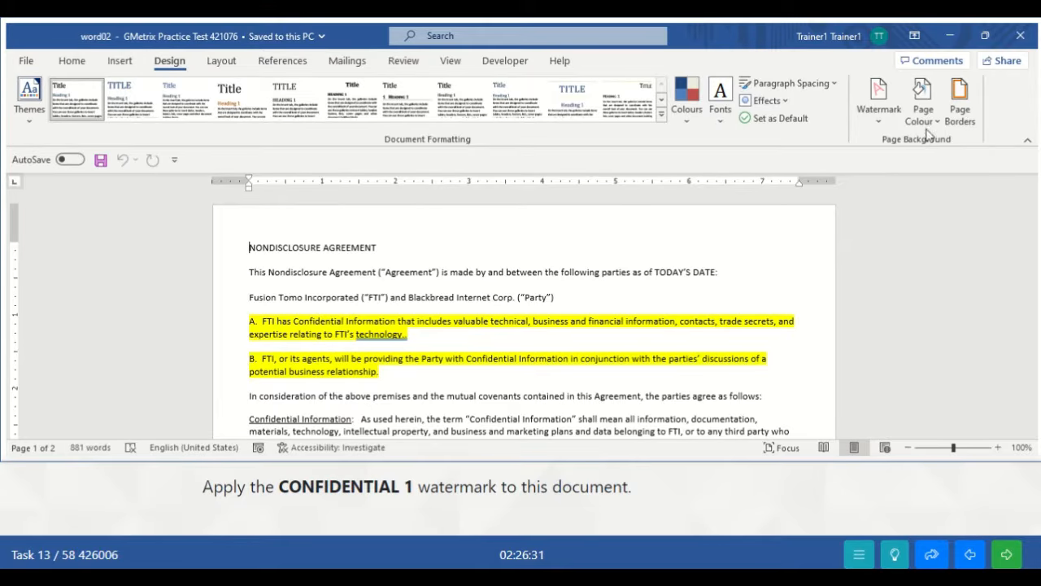
left_click(876, 118)
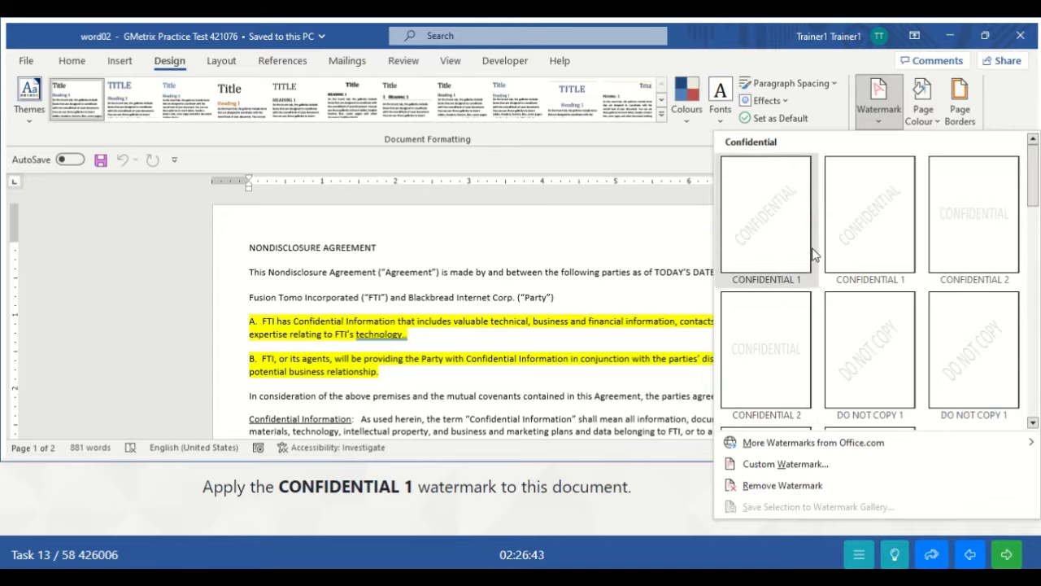
left_click(765, 226)
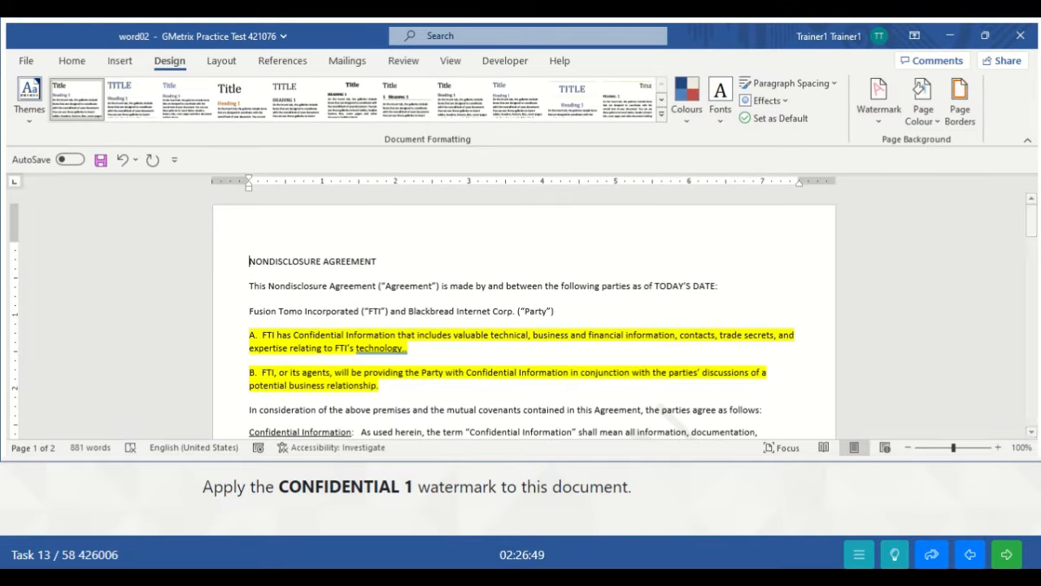
mouse_move(1032, 223)
left_mouse_down()
mouse_move(1032, 272)
mouse_move(1031, 240)
left_mouse_up()
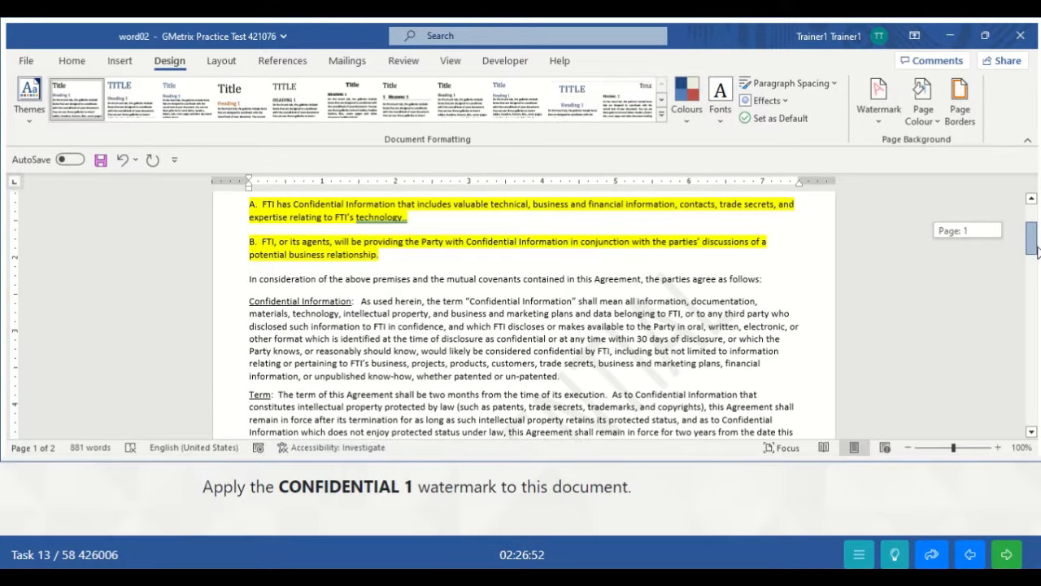
left_click(1006, 554)
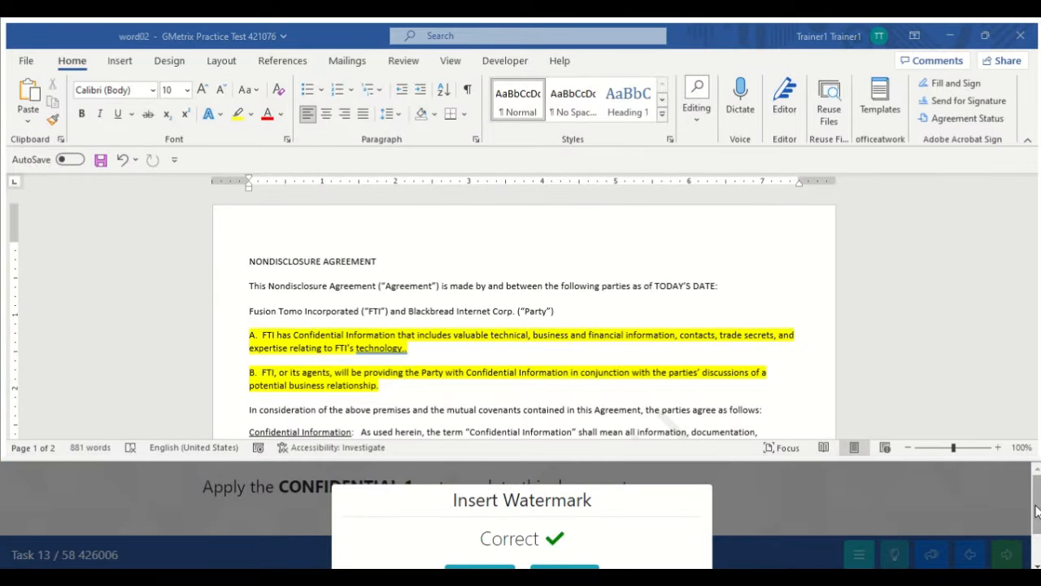
scroll(1035, 529, "down", 1)
scroll(1037, 532, "up", 1)
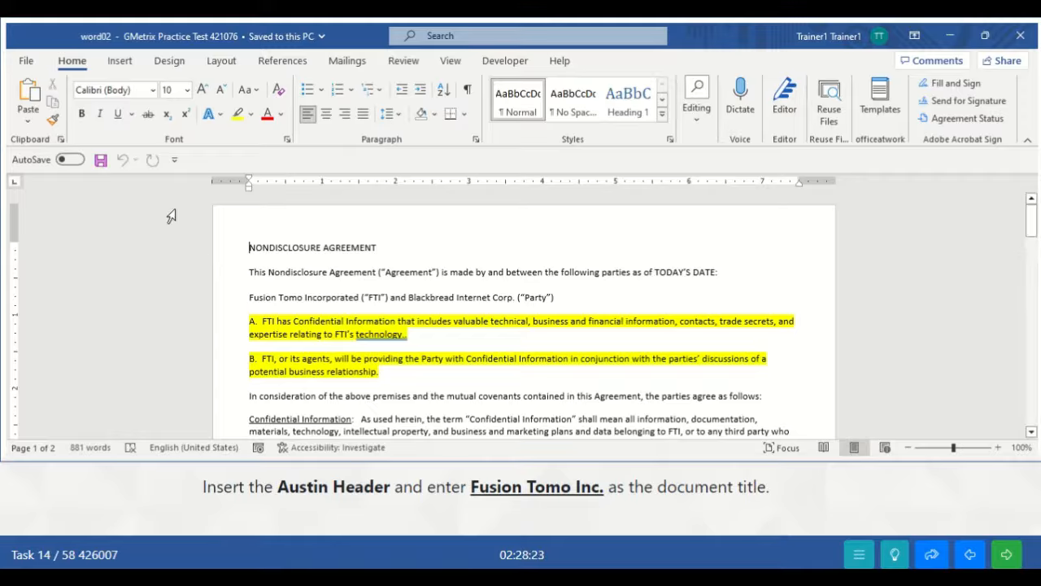
- Insert the built-in Austin header into the Nondisclosure Agreement
left_click(122, 60)
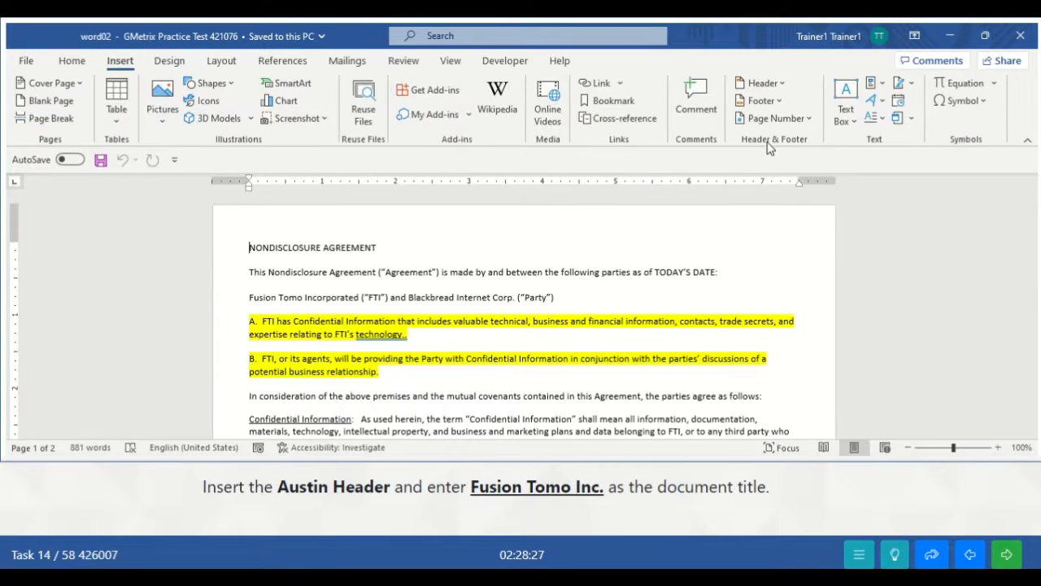
left_click(762, 83)
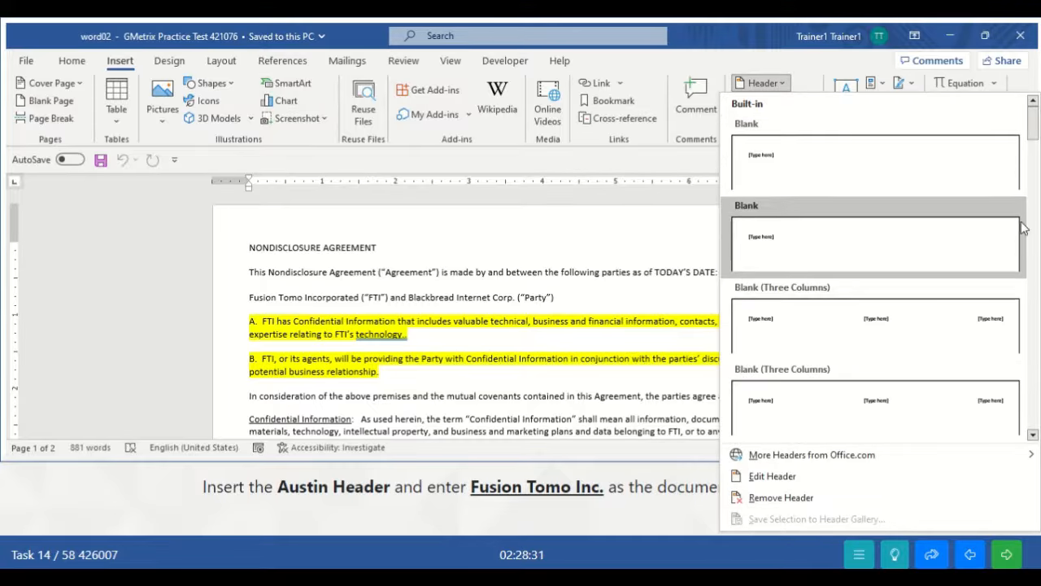
left_click_drag(1036, 142, 1036, 171)
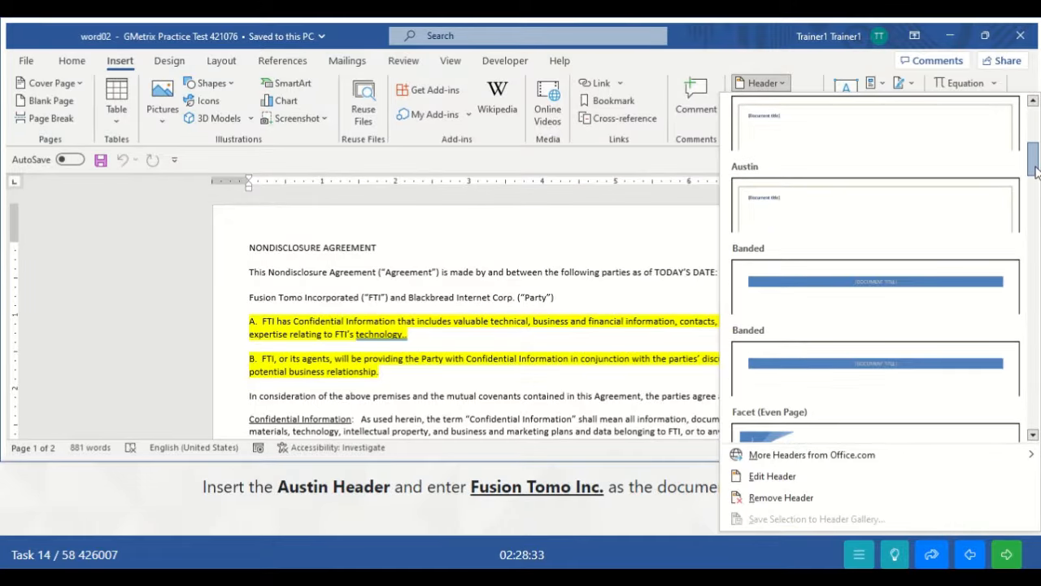
left_click(808, 222)
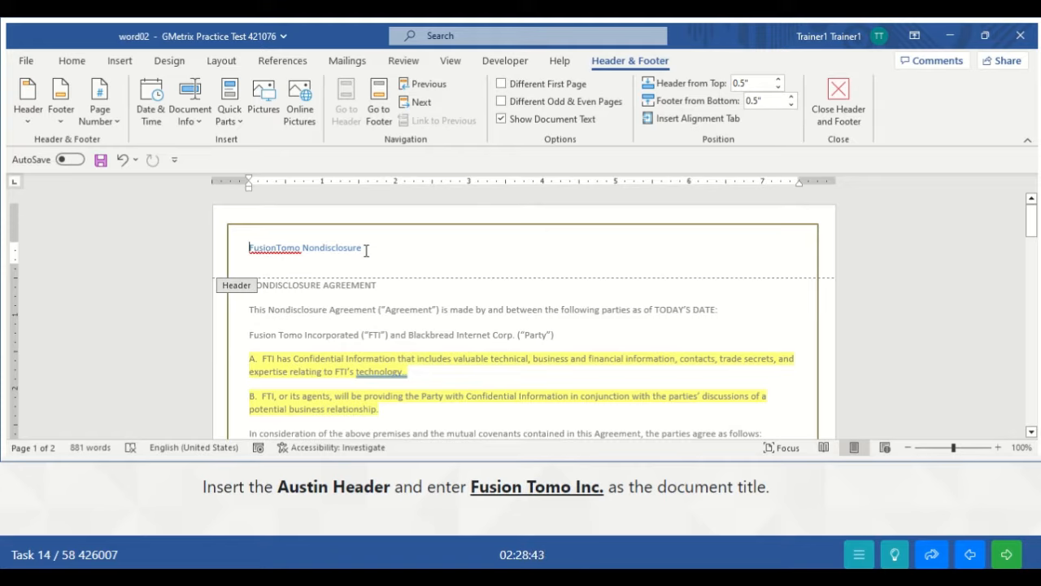
- Replace 'Nondisclosure' in the header title with 'Inc'
left_click(317, 248)
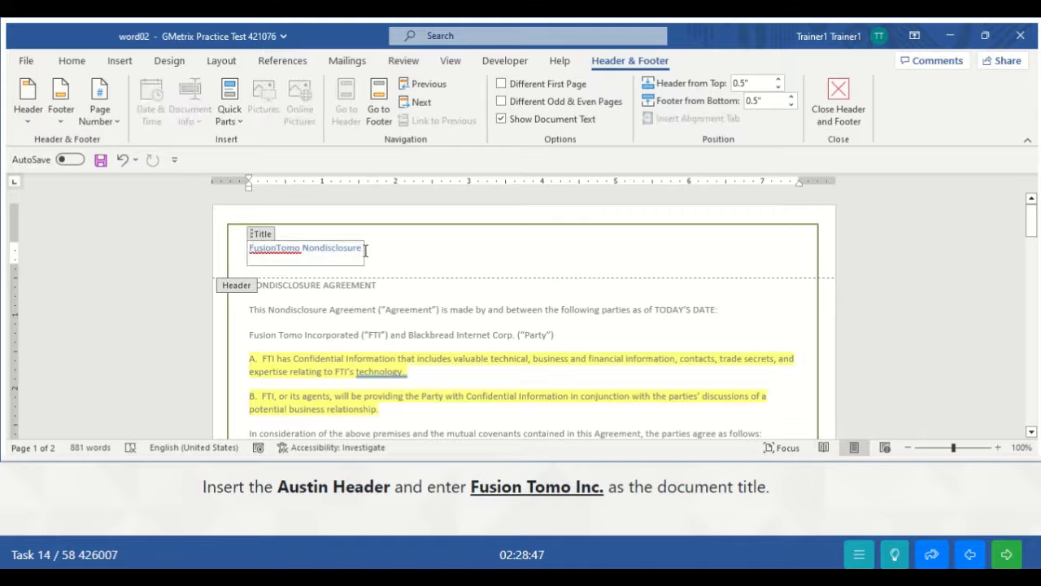
left_click_drag(362, 249, 306, 252)
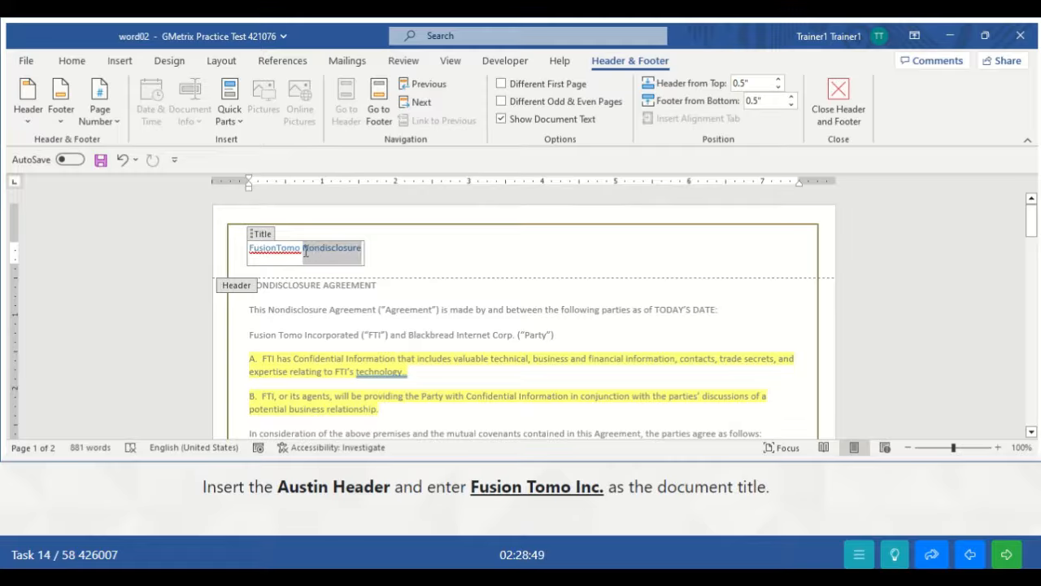
key("Delete")
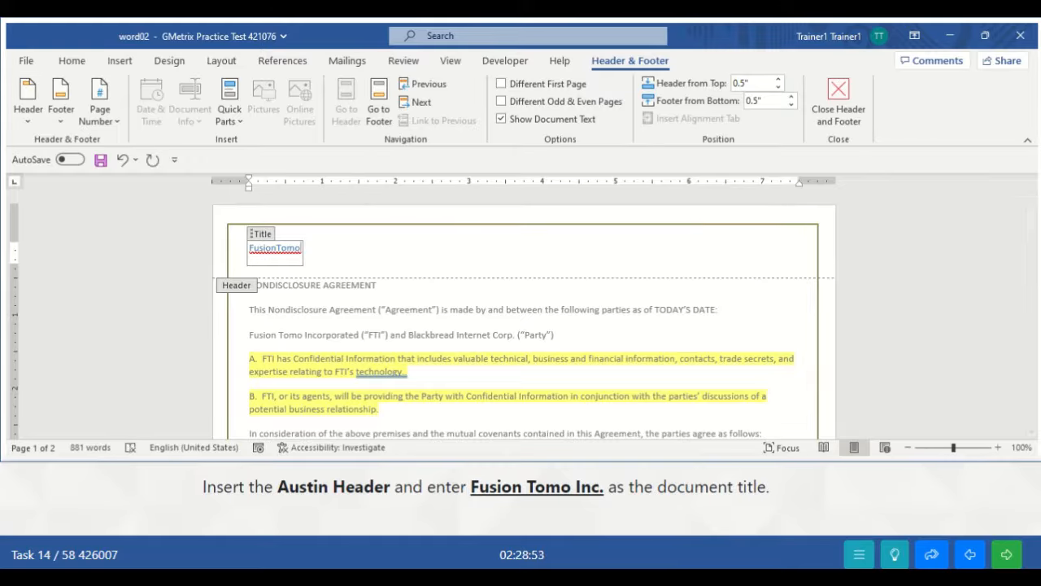
type("Inc")
right_click(301, 247)
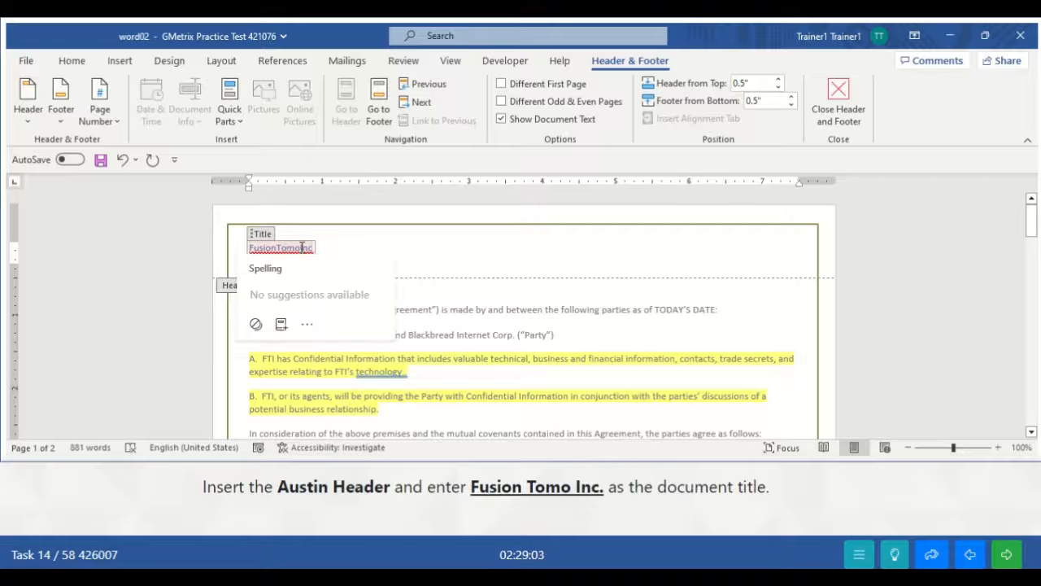
key("Escape")
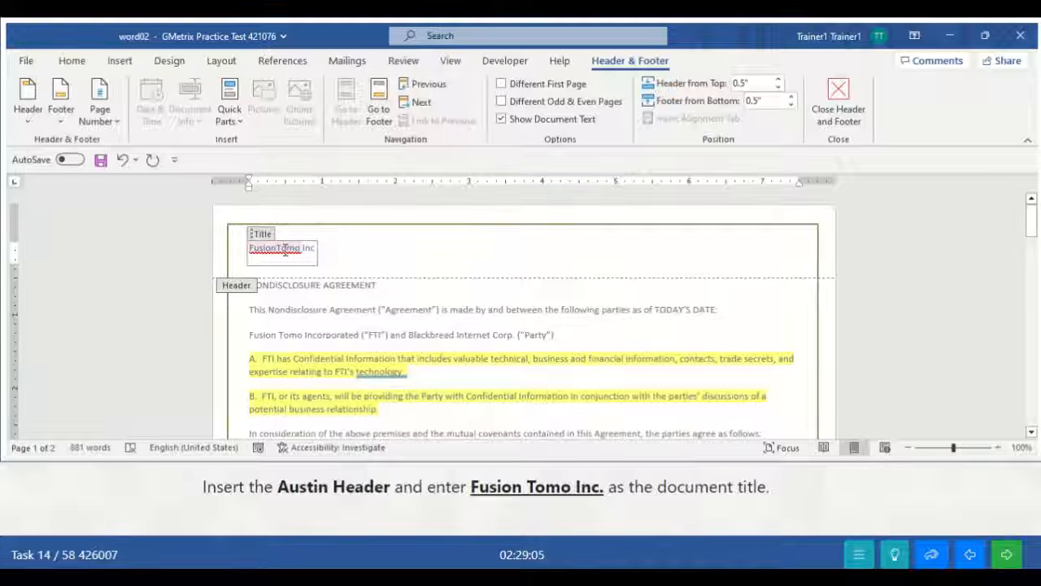
- Split FusionTomo into 'Fusion Tomo', add a period after Inc, and close the header
double_click(282, 249)
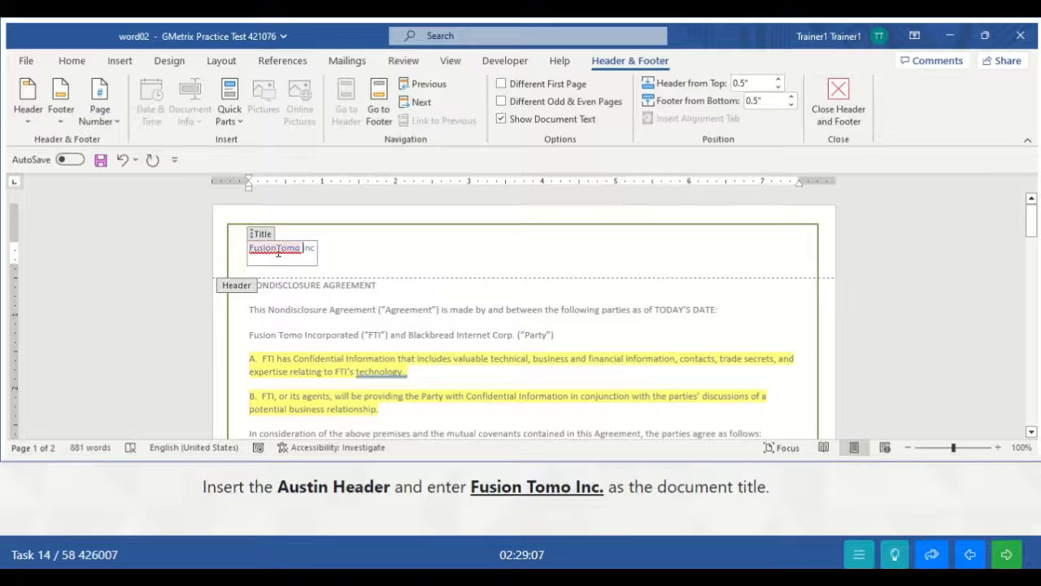
left_click(276, 251)
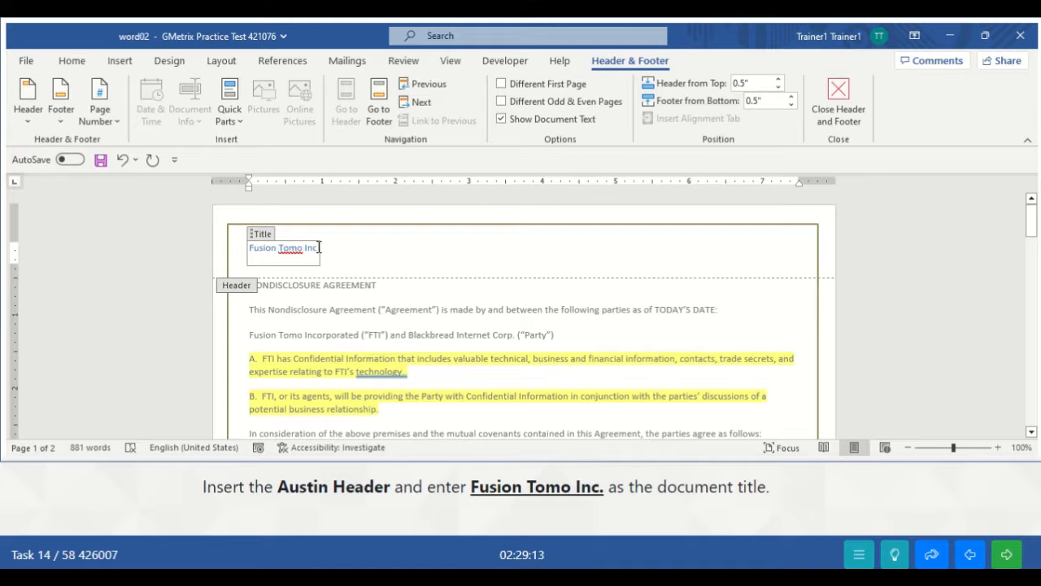
left_click(318, 247)
type(".")
left_click(850, 106)
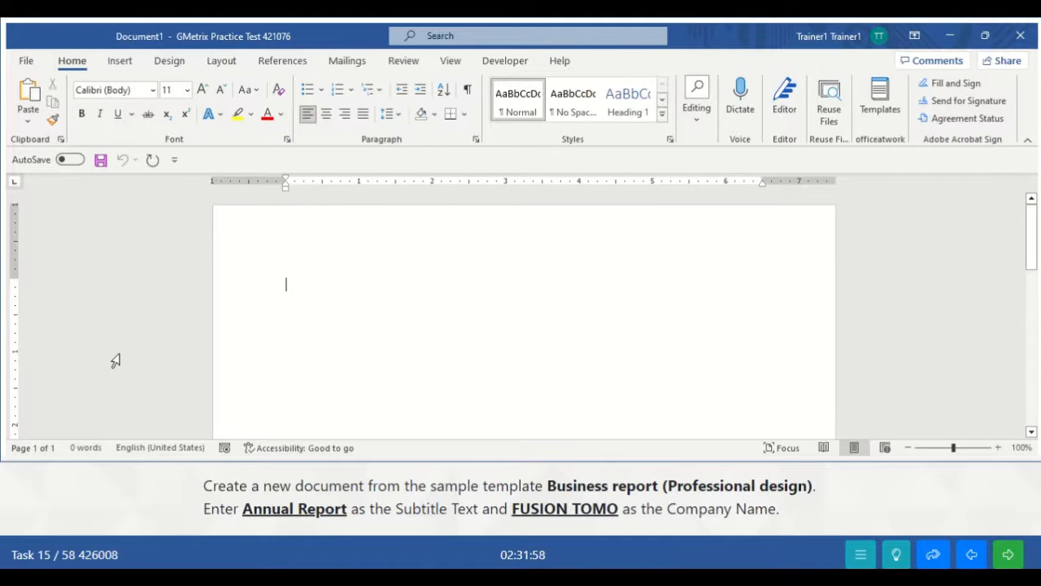
- Search the online templates for 'Business report (Professional design)'
left_click(27, 64)
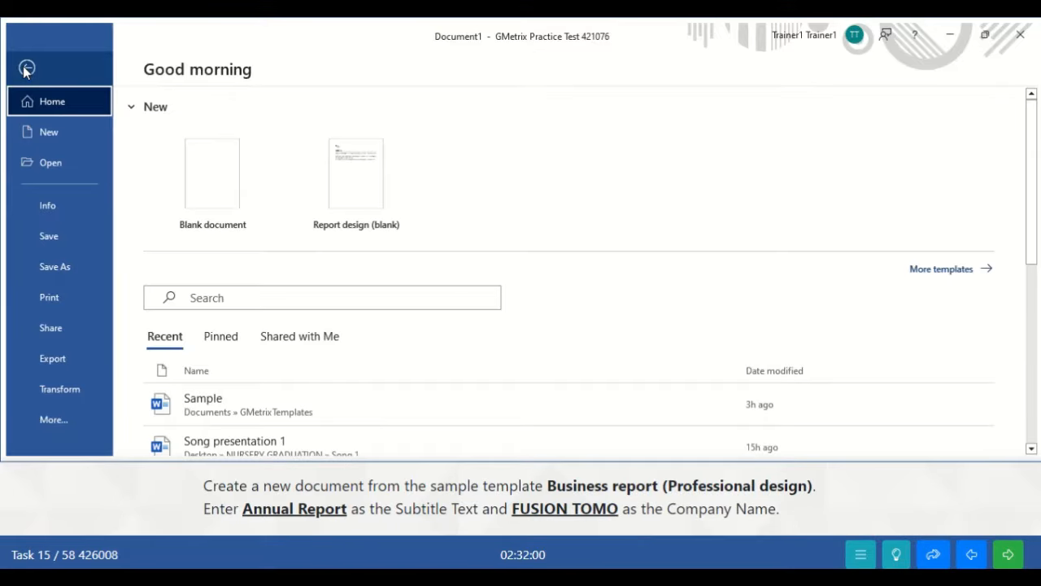
left_click(44, 132)
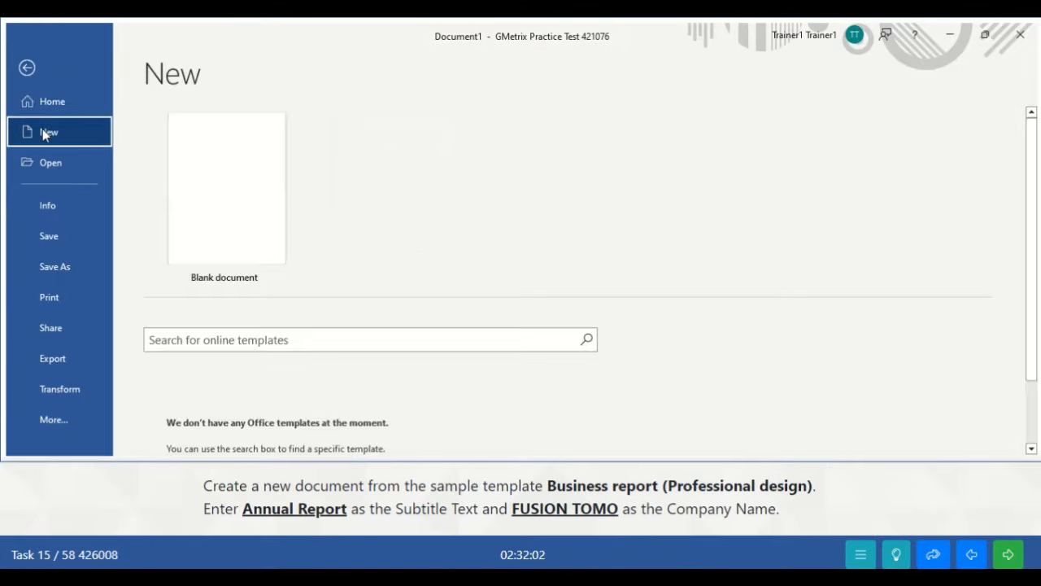
left_click(247, 341)
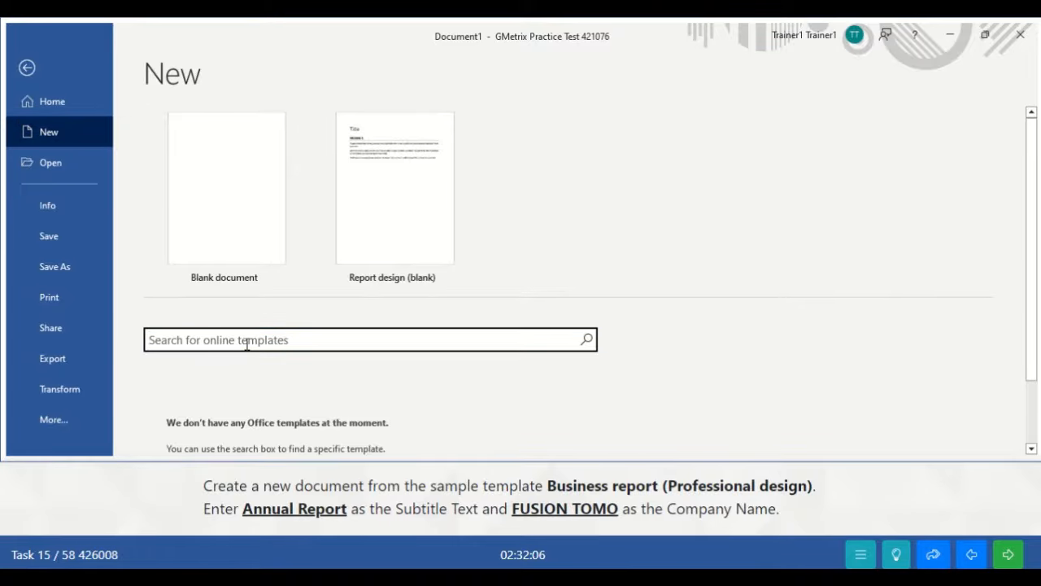
type("Busi")
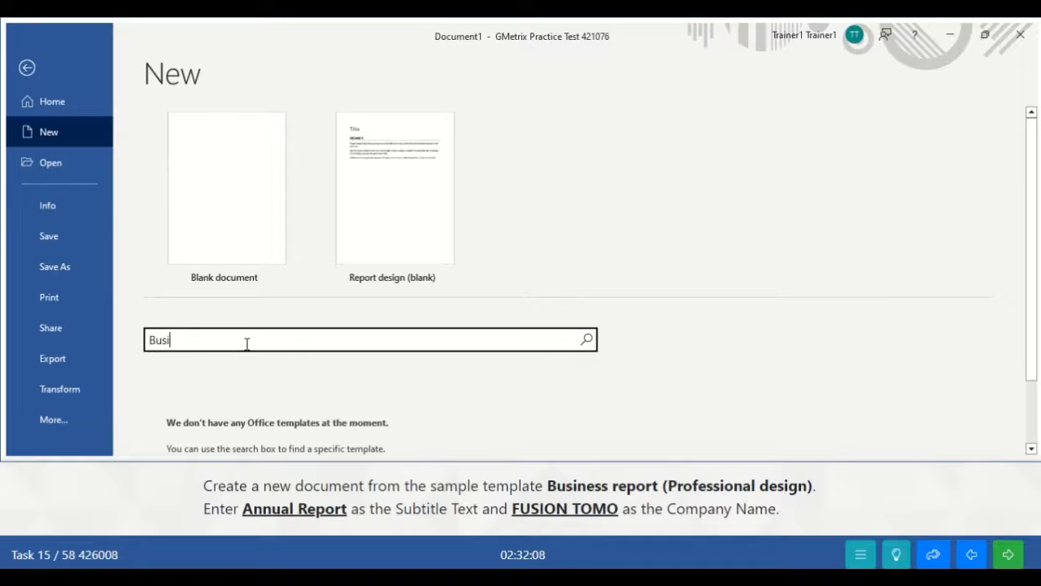
type("ness report(Professional")
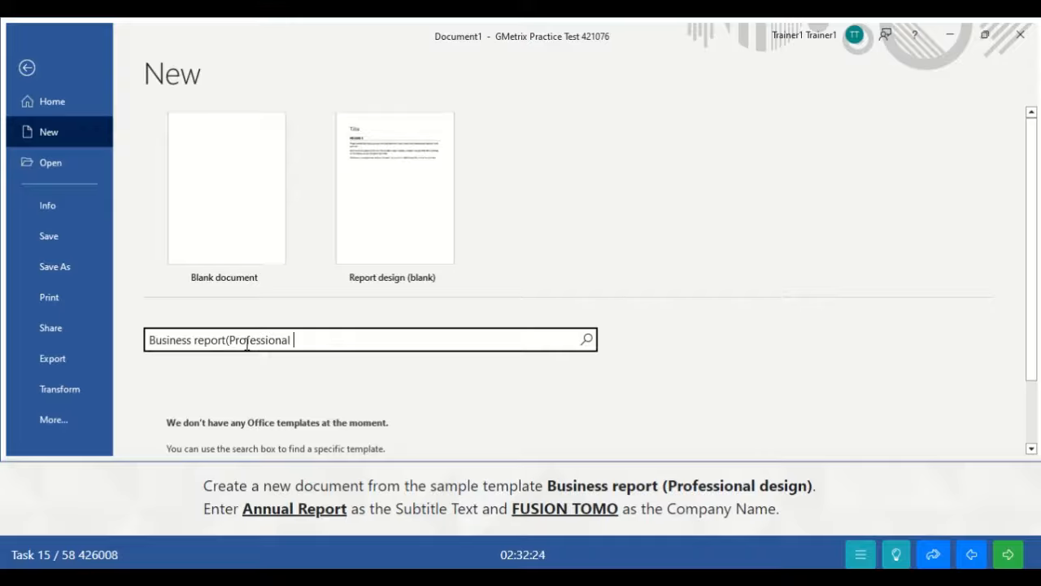
type(" design")
key("Return")
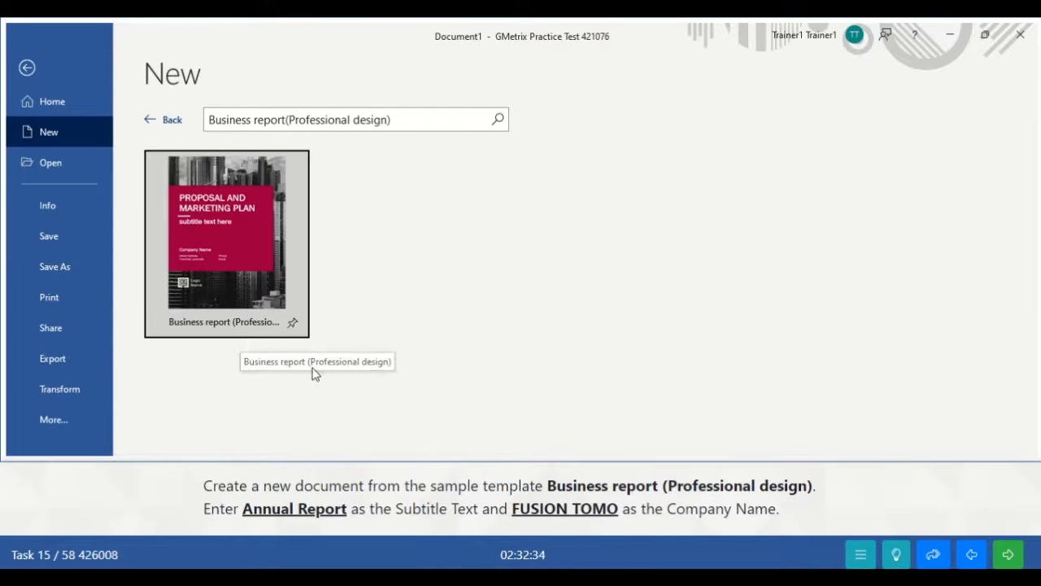
- Create a document from the Business report (Professional design) template and enter its subtitle placeholder
left_click(223, 259)
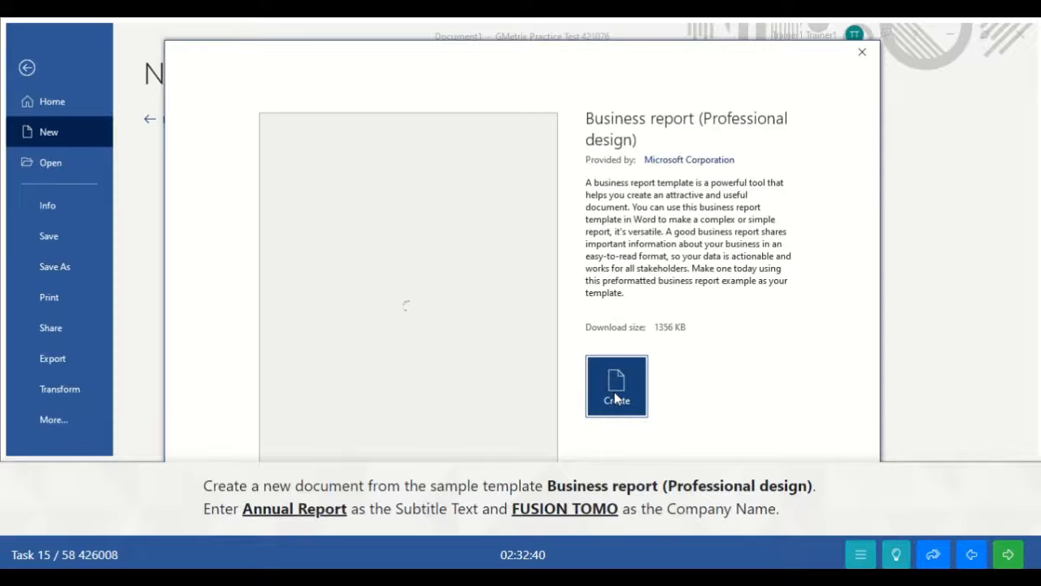
left_click(614, 395)
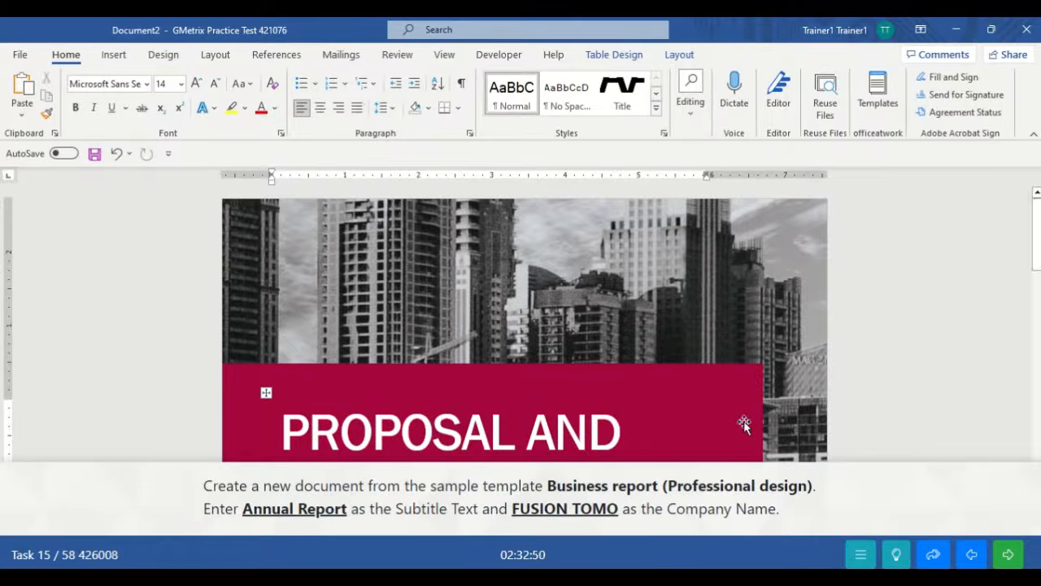
left_click_drag(1036, 254, 1035, 304)
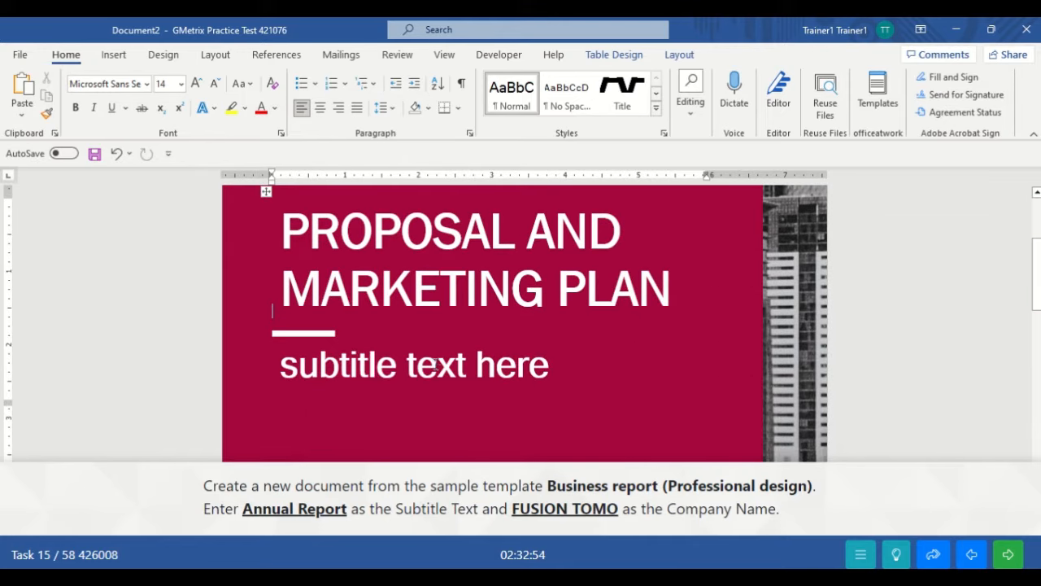
left_click(436, 364)
- Replace the 'subtitle text here' placeholder with 'Annual Report'
left_click(570, 376)
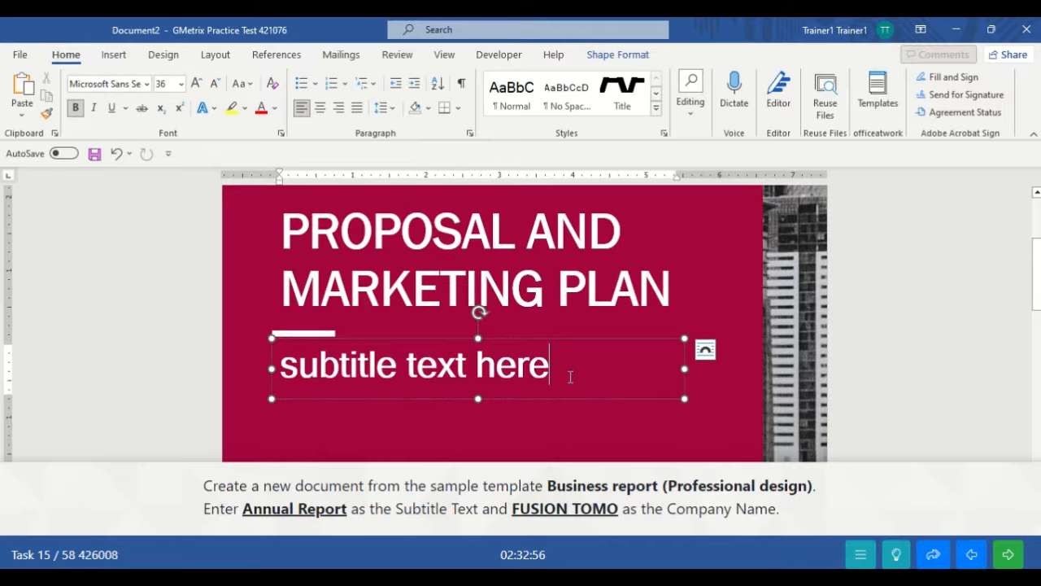
key("BackSpace")
key("BackSpace")
key("BackSpace")
key("BackSpace")
key("BackSpace")
key("BackSpace")
key("BackSpace")
key("BackSpace")
key("BackSpace")
key("BackSpace")
key("BackSpace")
key("BackSpace")
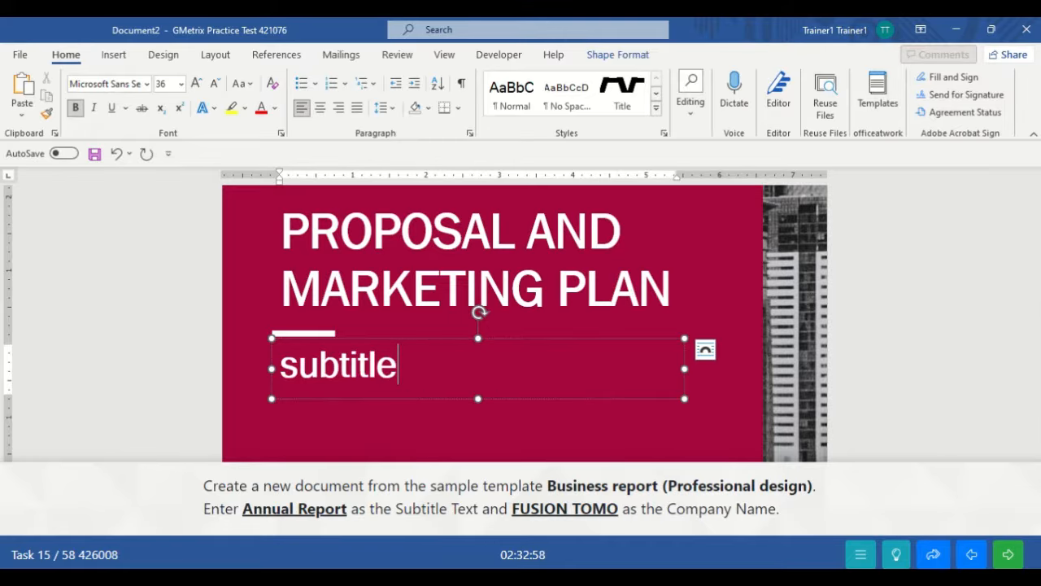
key("BackSpace")
key("BackSpace")
key("BackSpace")
key("BackSpace")
key("BackSpace")
key("BackSpace")
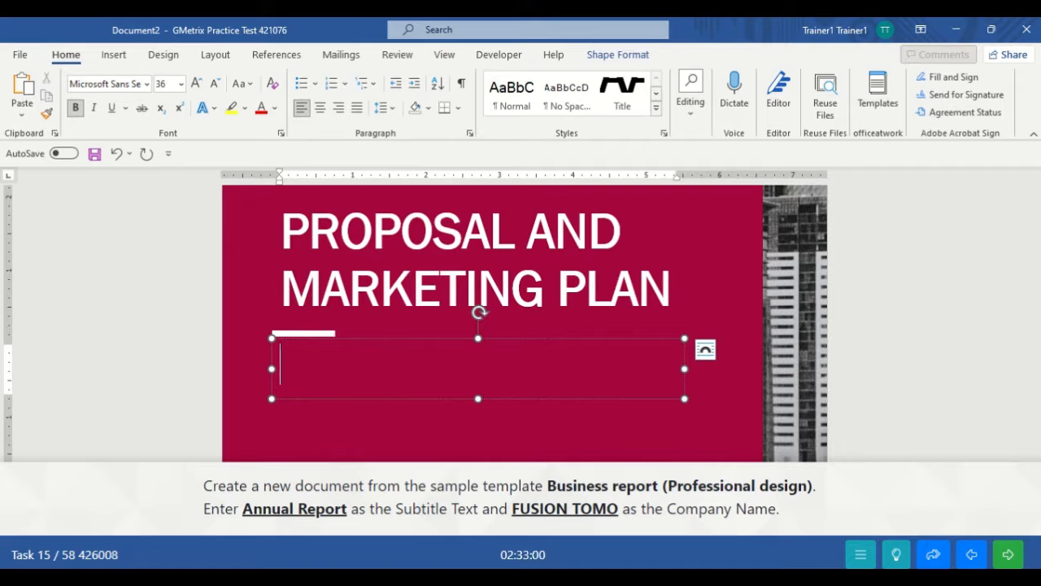
type("Annual")
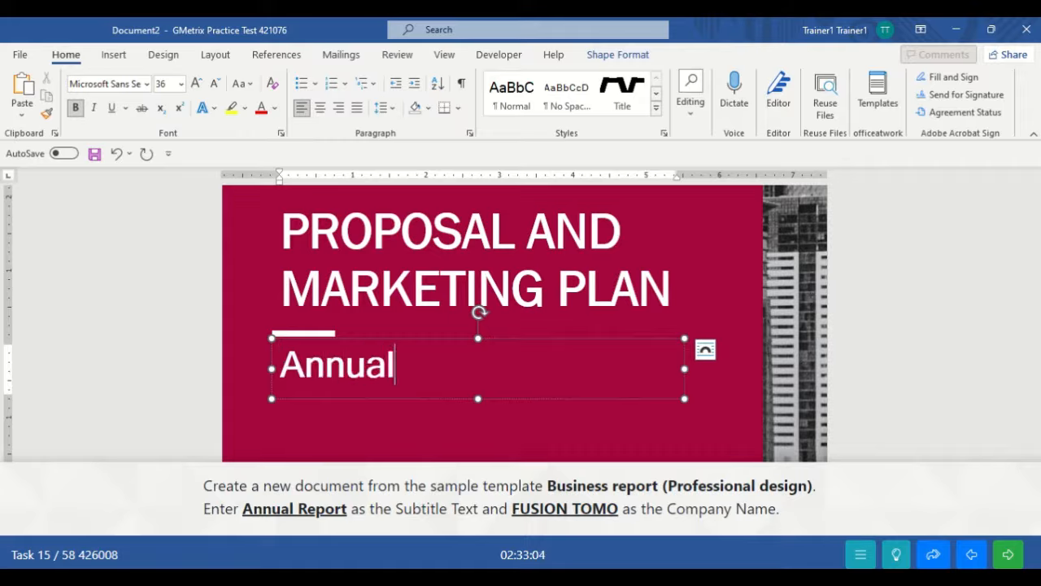
type(" Report")
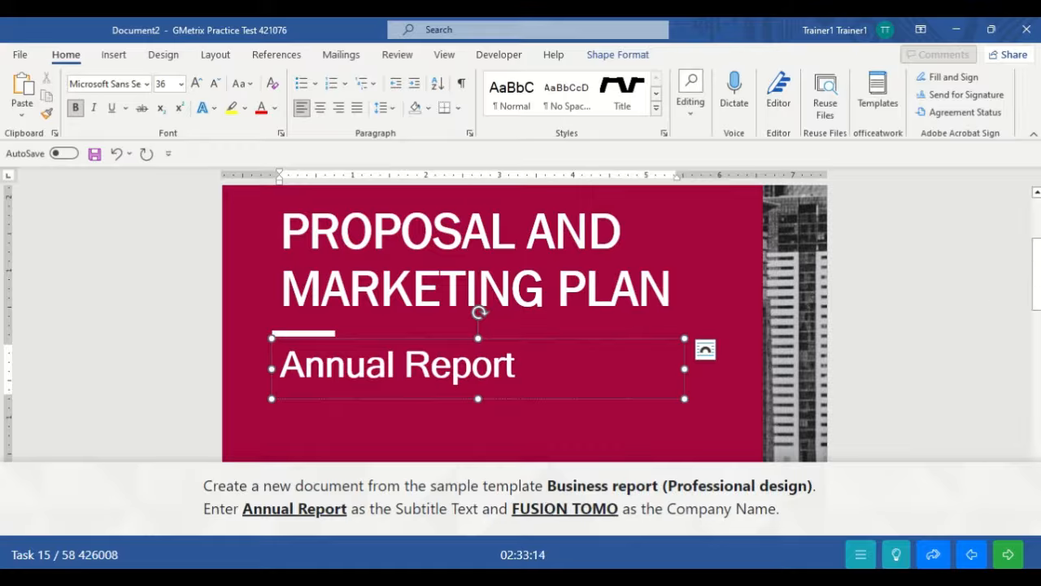
left_click_drag(1036, 294, 1037, 338)
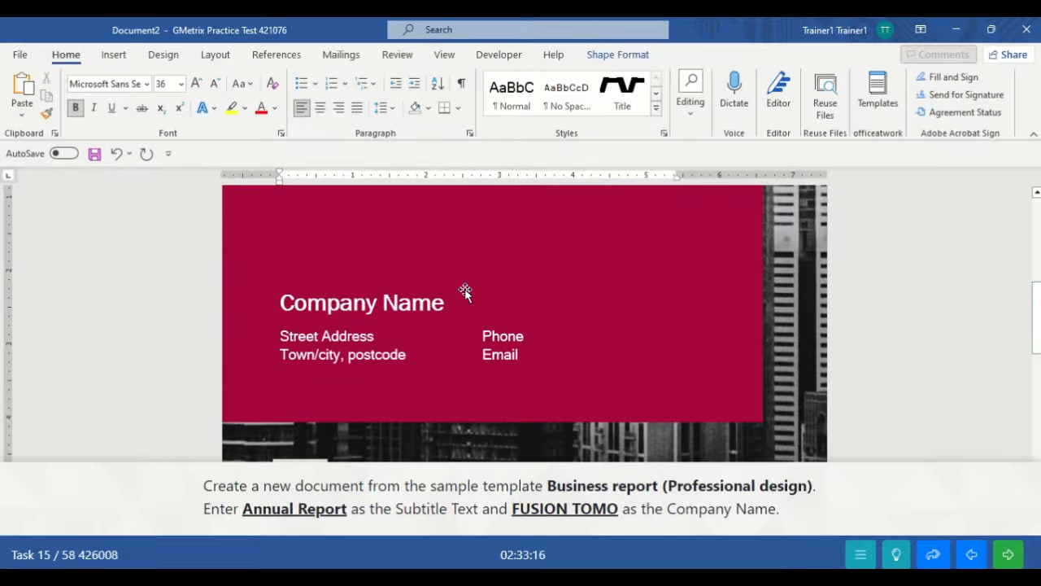
- Replace the Company Name placeholder with 'FUSION TOMO'
left_click(434, 309)
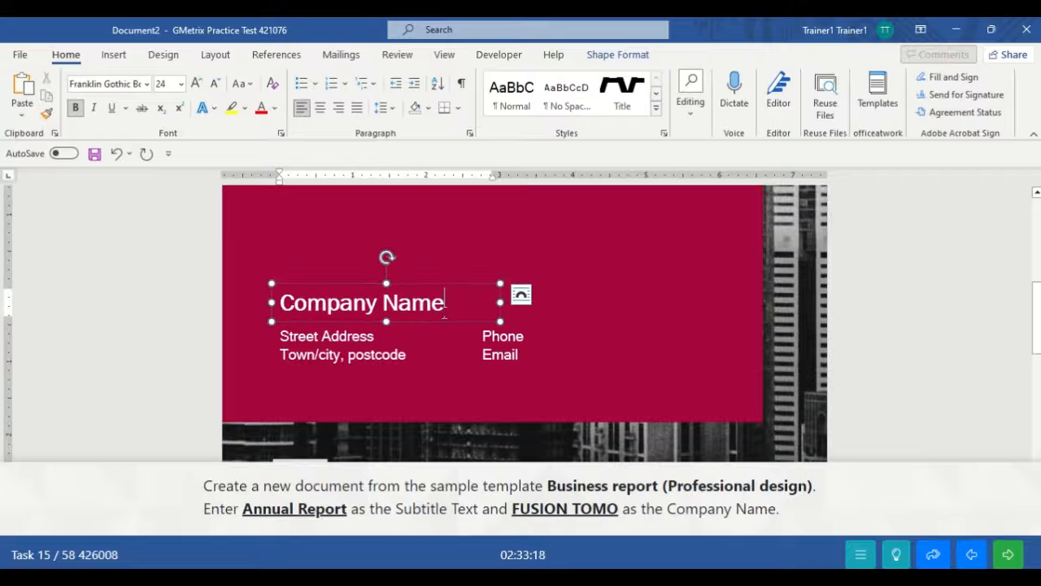
key("BackSpace")
key("BackSpace")
key("BackSpace")
key("BackSpace")
key("BackSpace")
key("BackSpace")
key("BackSpace")
key("BackSpace")
key("BackSpace")
key("BackSpace")
key("BackSpace")
key("BackSpace")
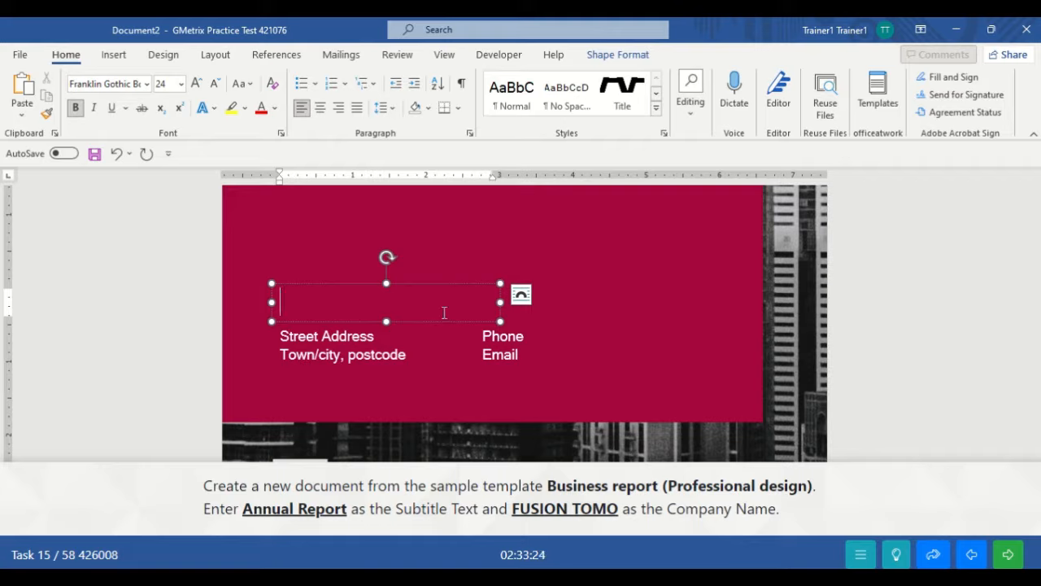
type("FUSION ")
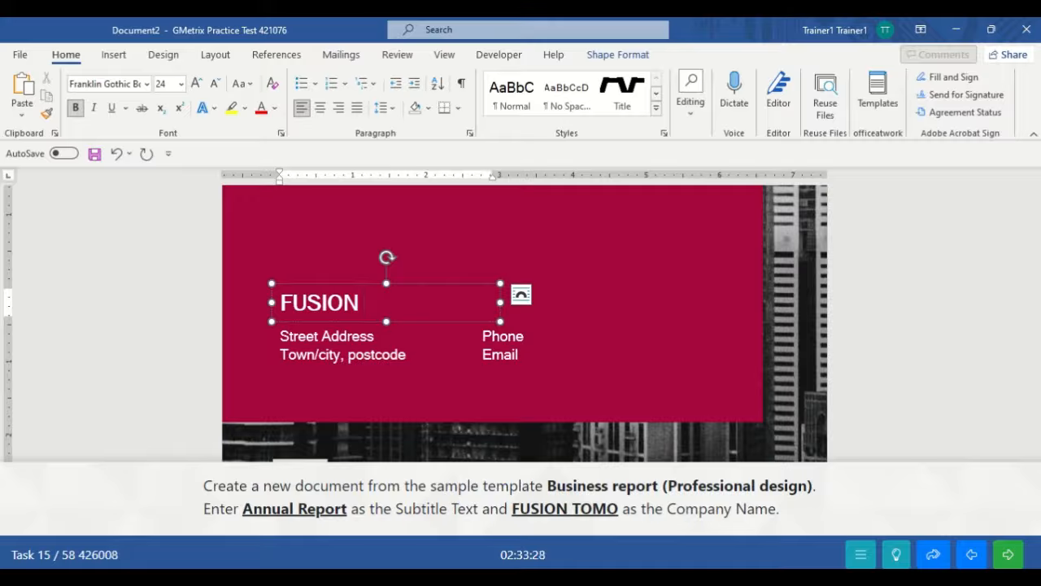
type("TOMO")
left_click(646, 290)
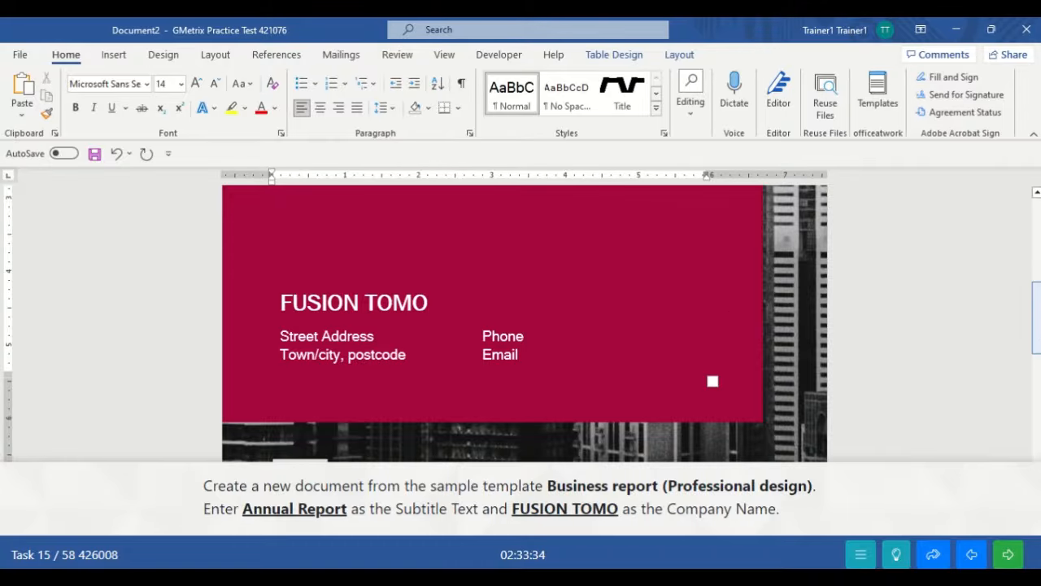
left_click_drag(1037, 330, 1017, 297)
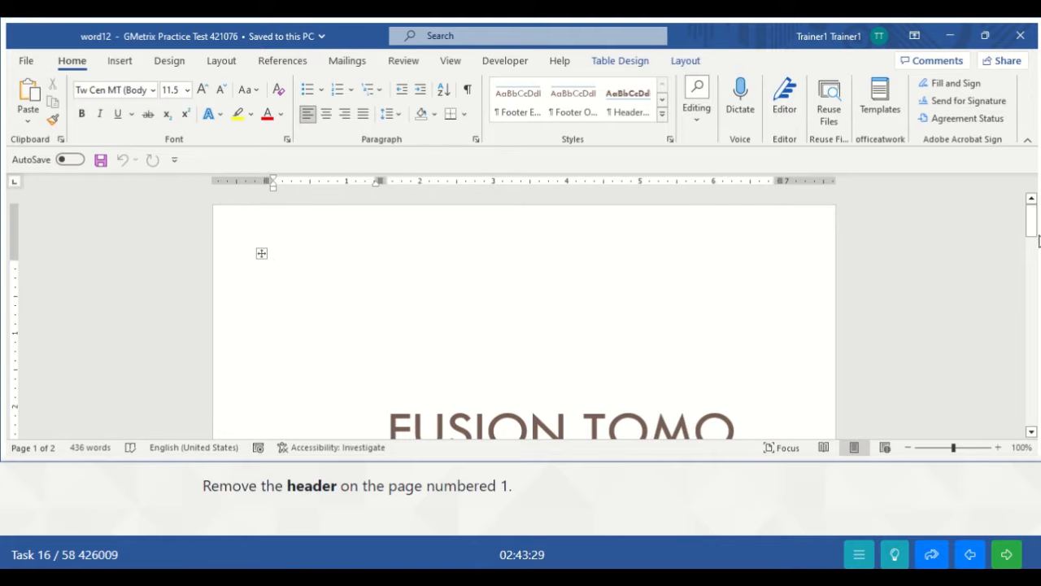
- Remove the header from page 1 of word12 and submit the task
left_click_drag(1031, 218, 1035, 254)
left_click_drag(1035, 273, 1033, 329)
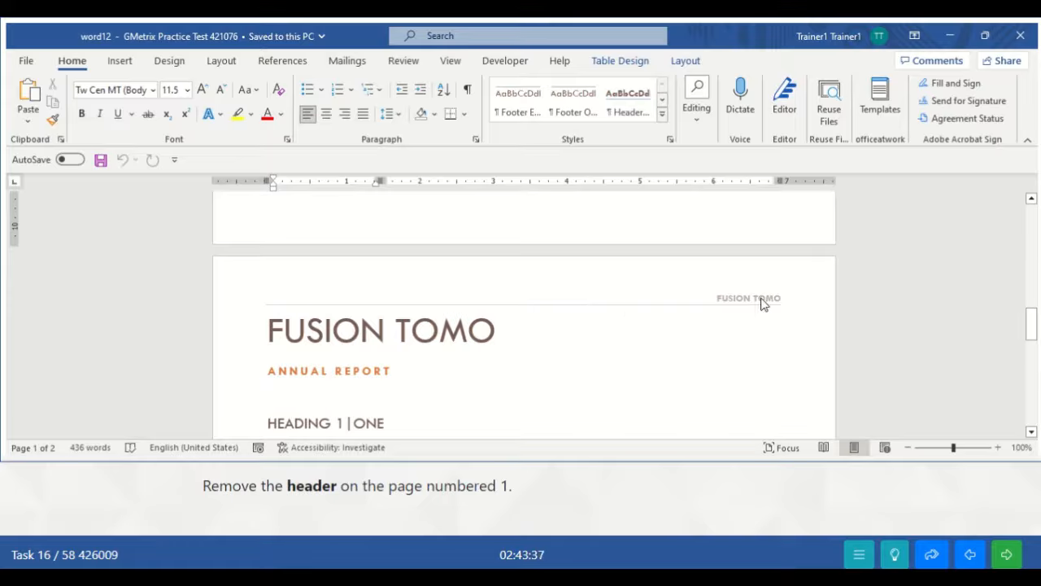
left_click(686, 284)
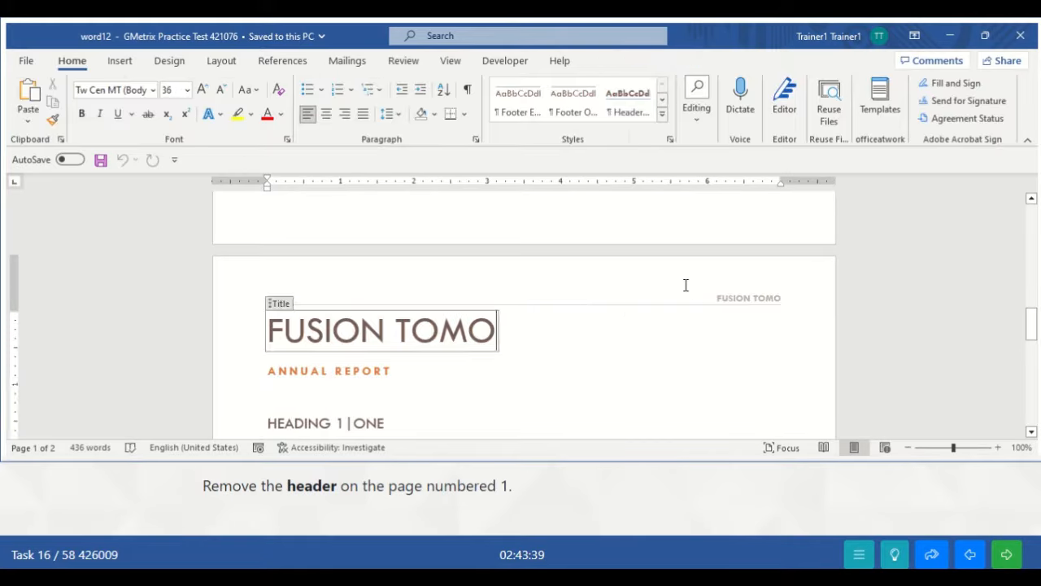
double_click(686, 285)
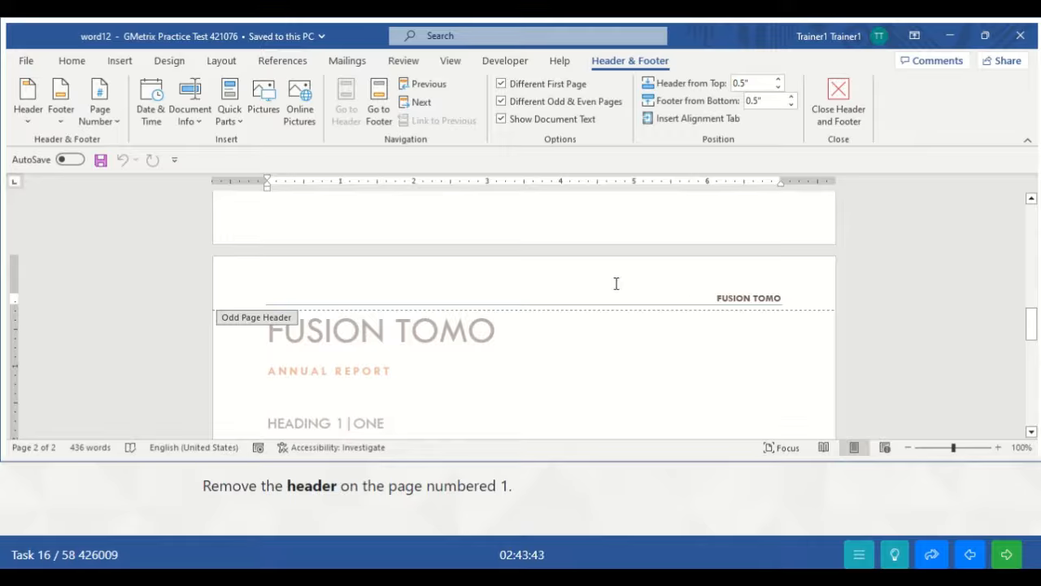
left_click(28, 121)
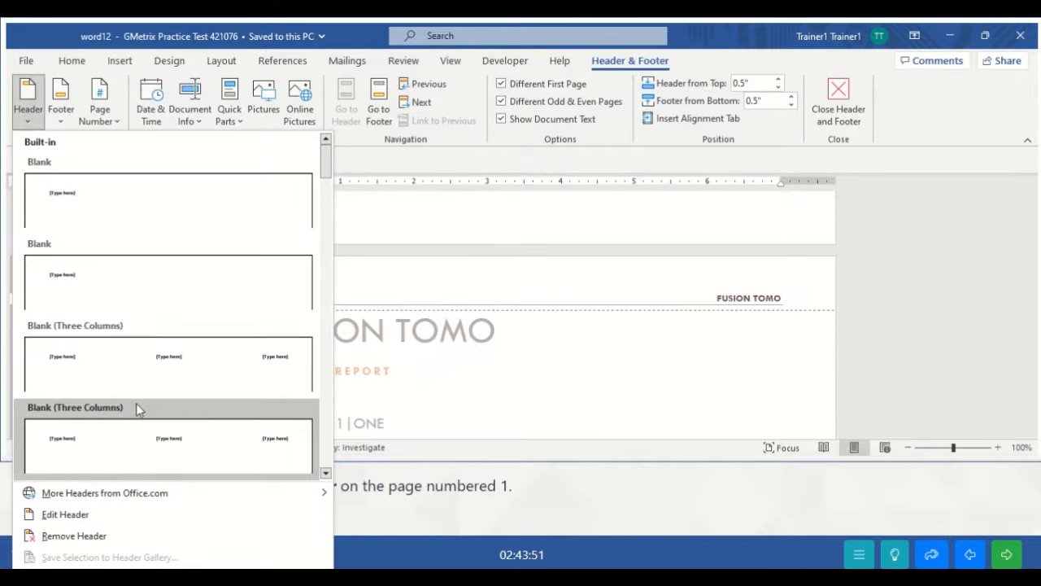
left_click(65, 535)
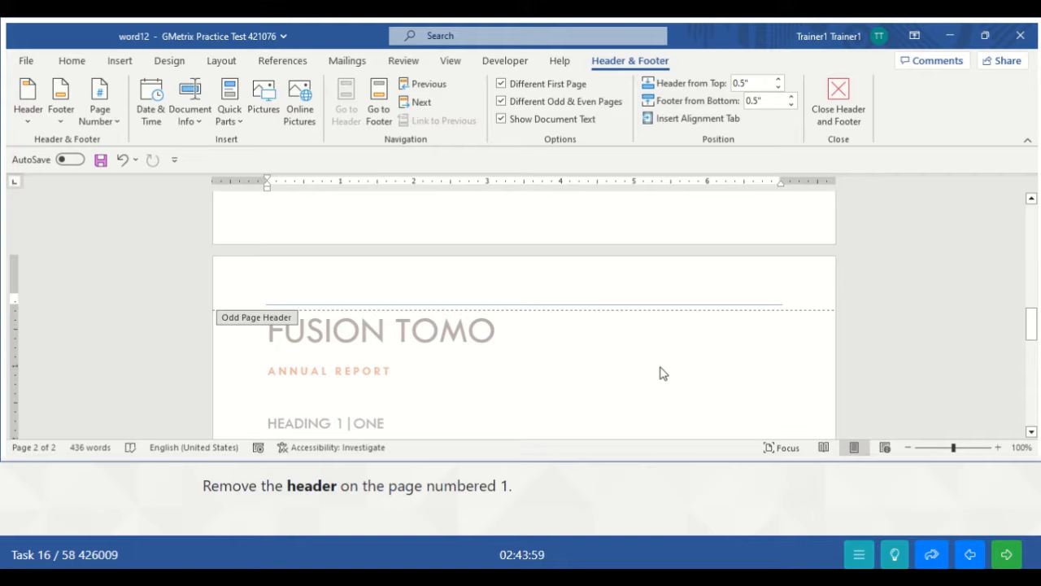
left_click(851, 118)
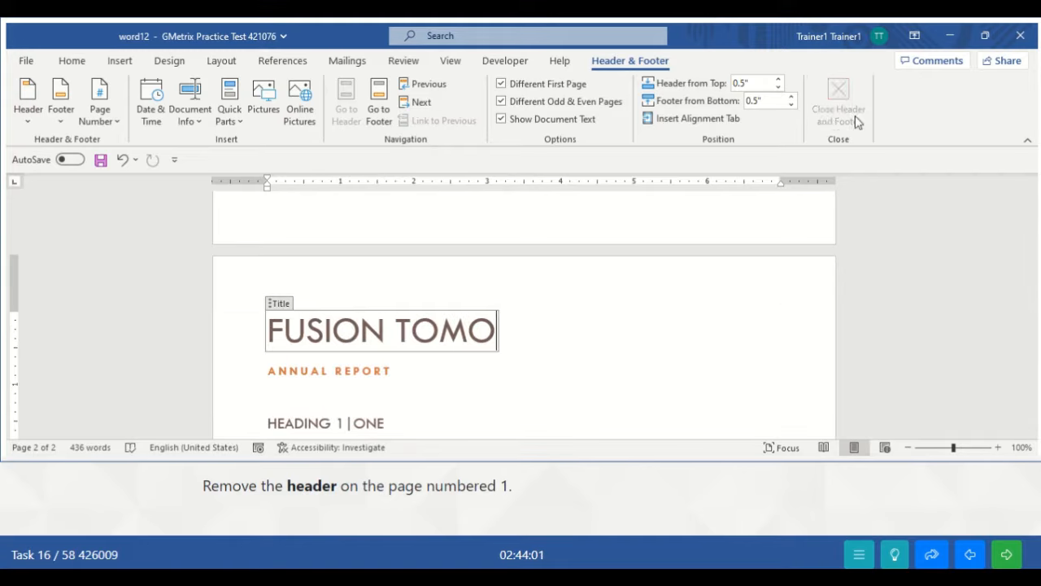
left_click(1006, 556)
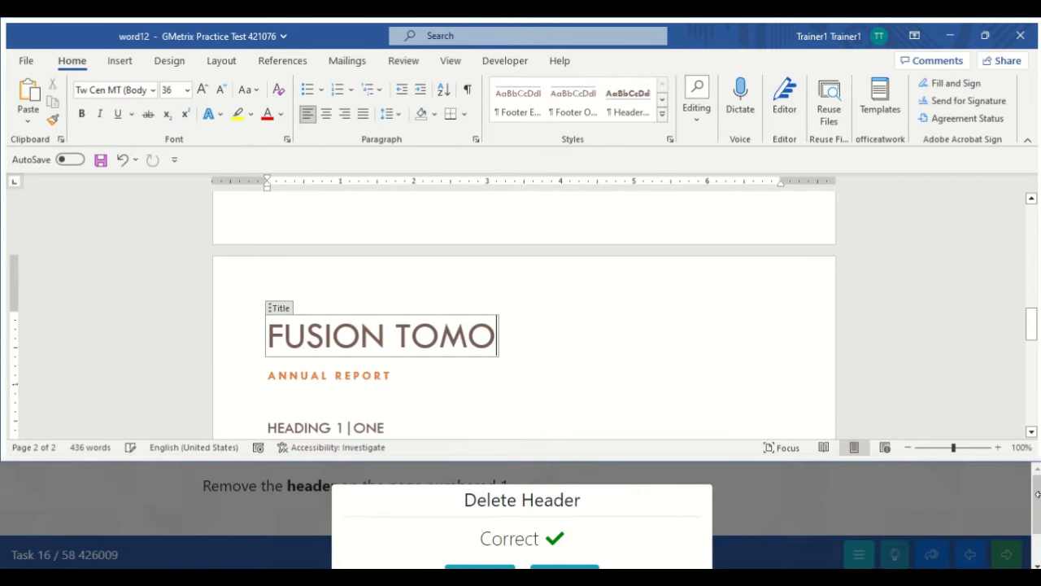
left_click_drag(1037, 504, 1037, 513)
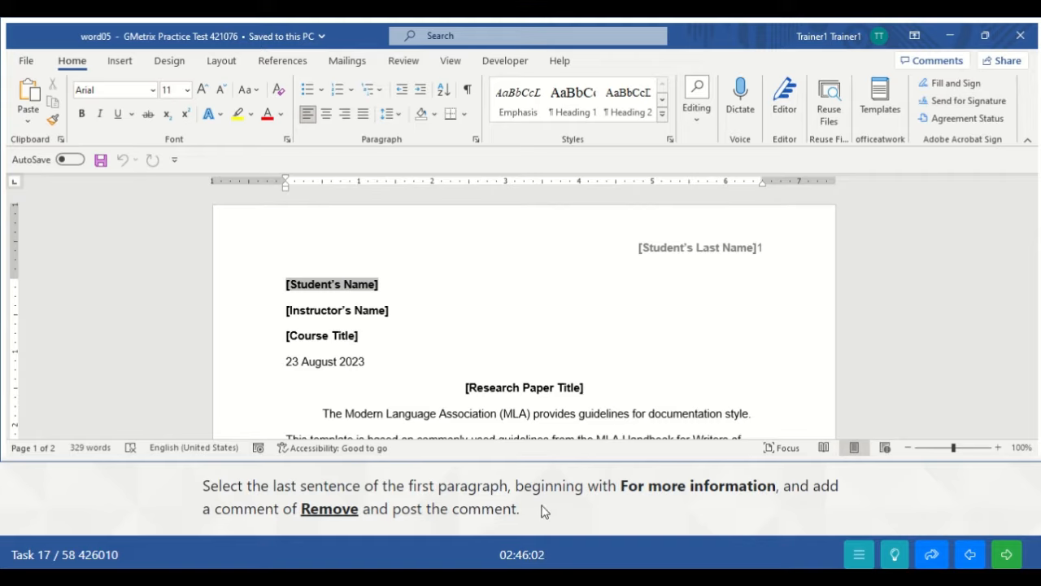
left_click(614, 387)
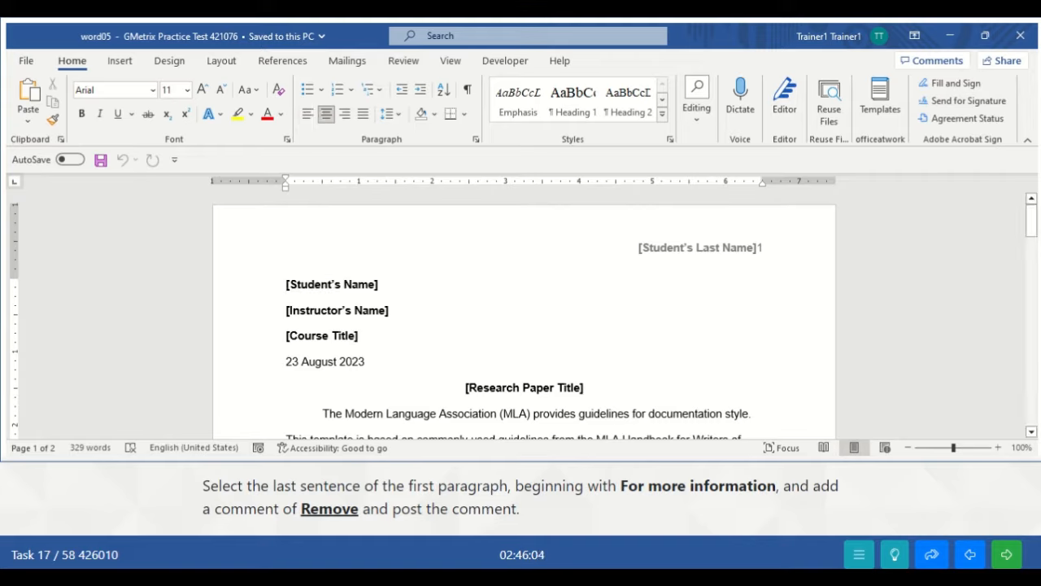
mouse_move(1031, 219)
left_mouse_down()
mouse_move(1035, 254)
mouse_move(1027, 217)
mouse_move(1031, 238)
left_mouse_up()
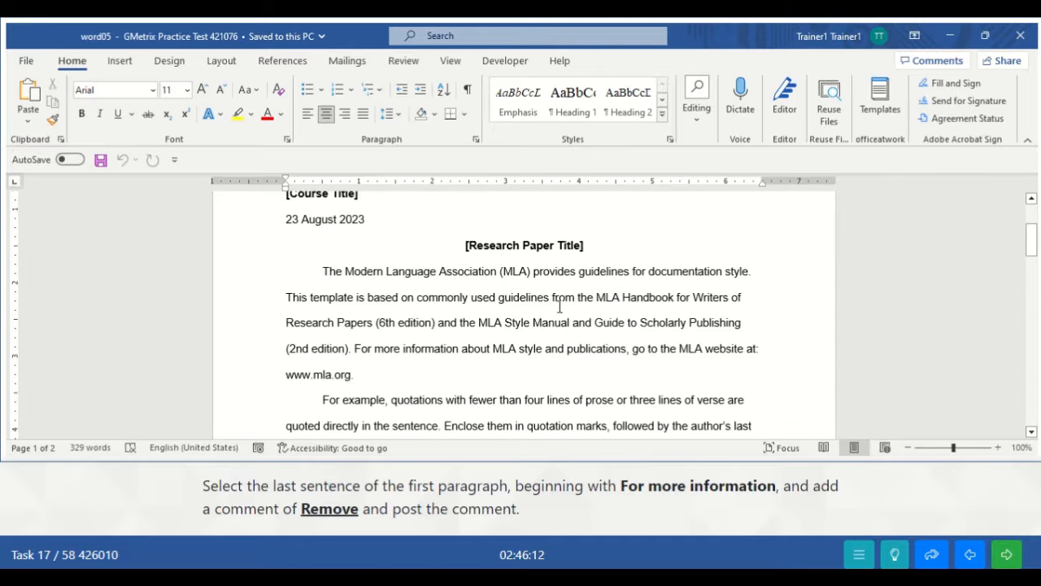
left_click_drag(355, 348, 377, 372)
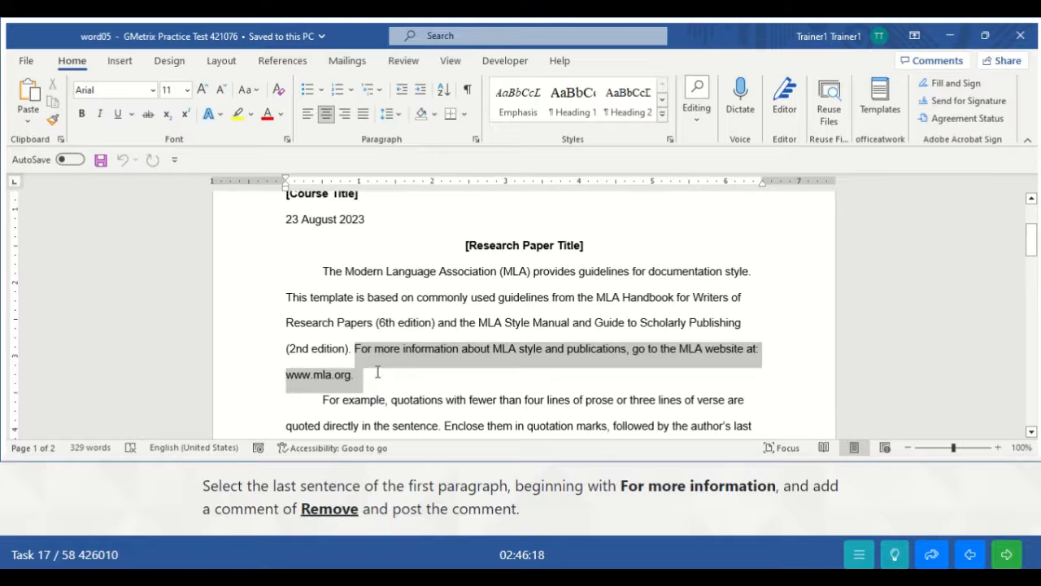
left_click_drag(377, 372, 358, 376)
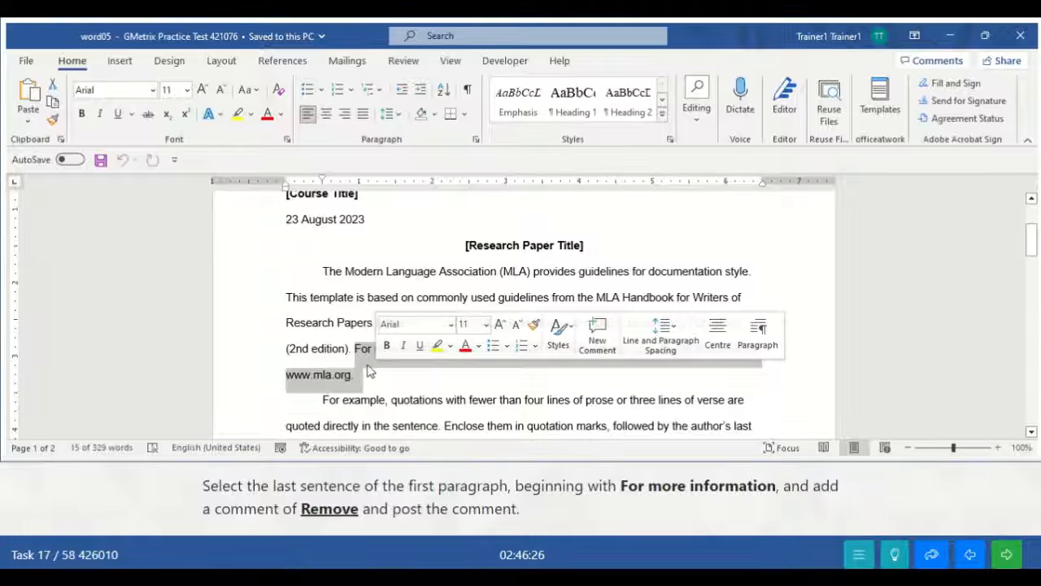
- Post a 'Remove' comment on the 'For more information' sentence and submit the task
left_click(122, 63)
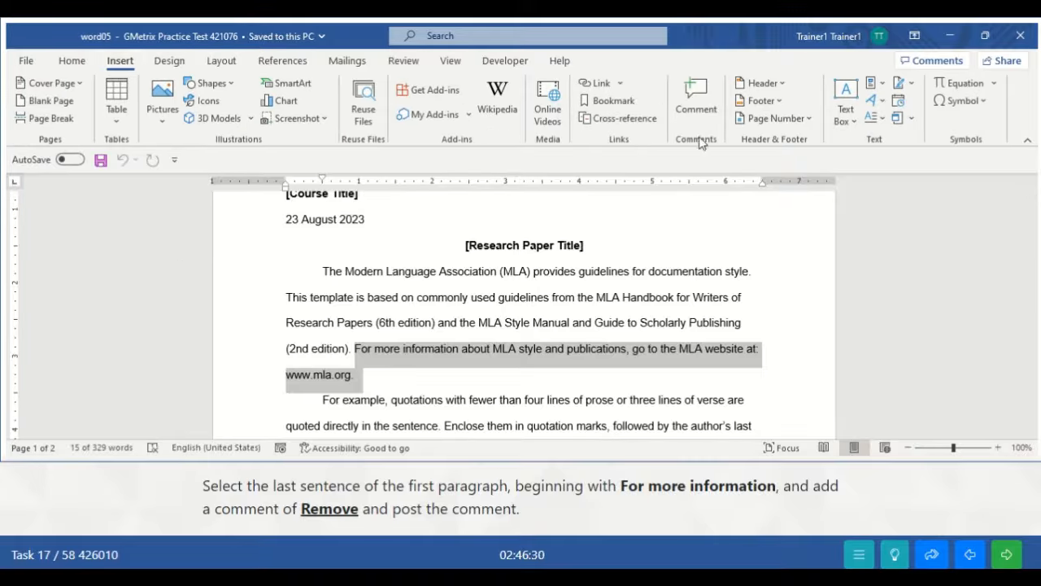
left_click(699, 106)
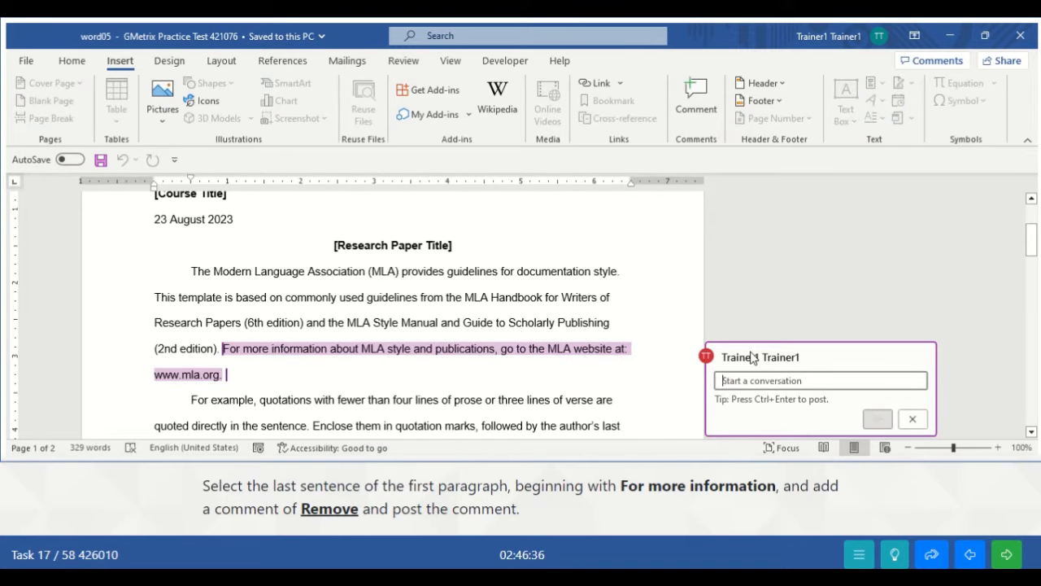
type("Removw")
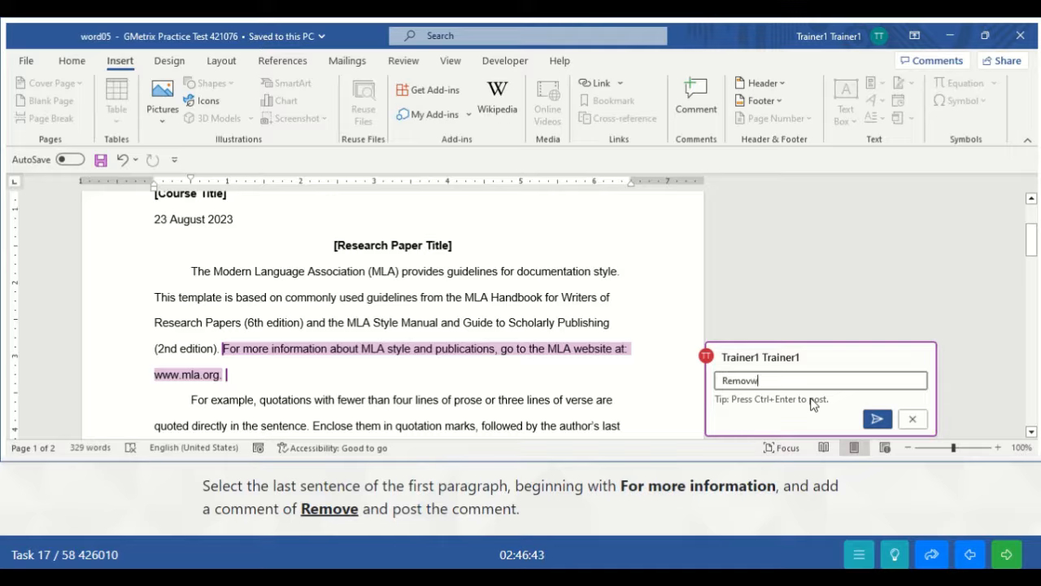
key("BackSpace")
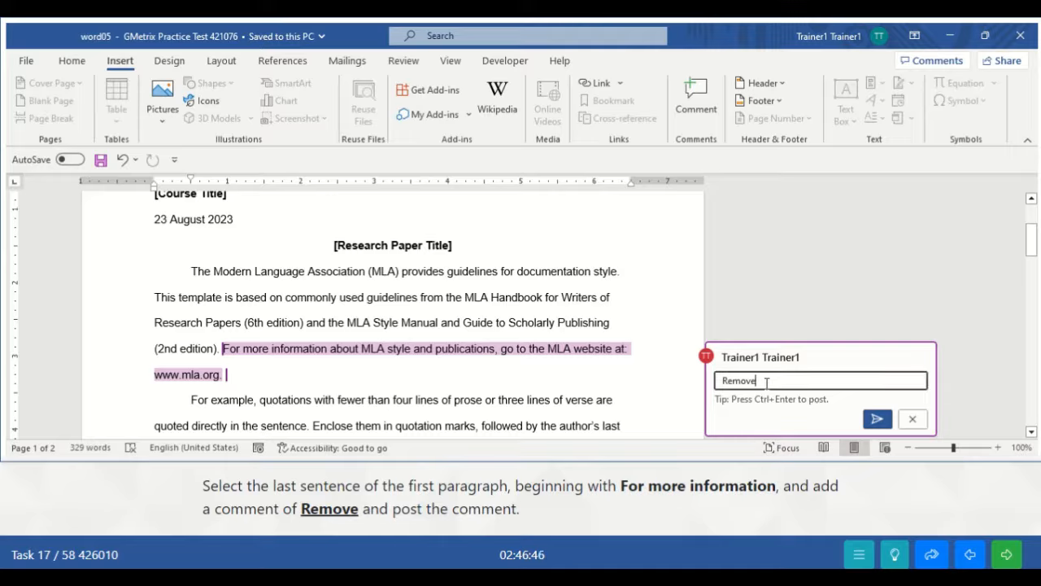
left_click(876, 420)
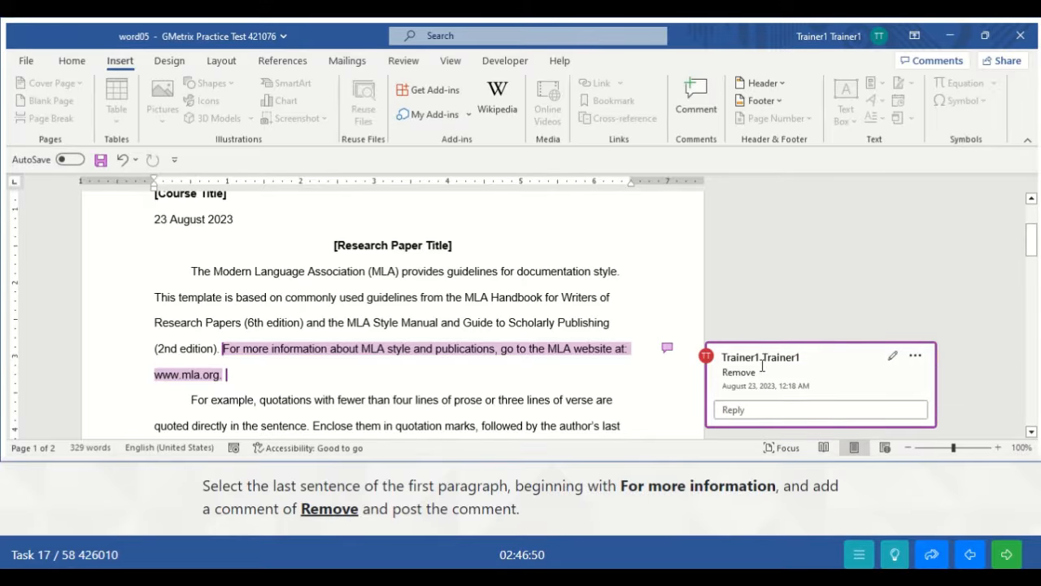
left_click(635, 301)
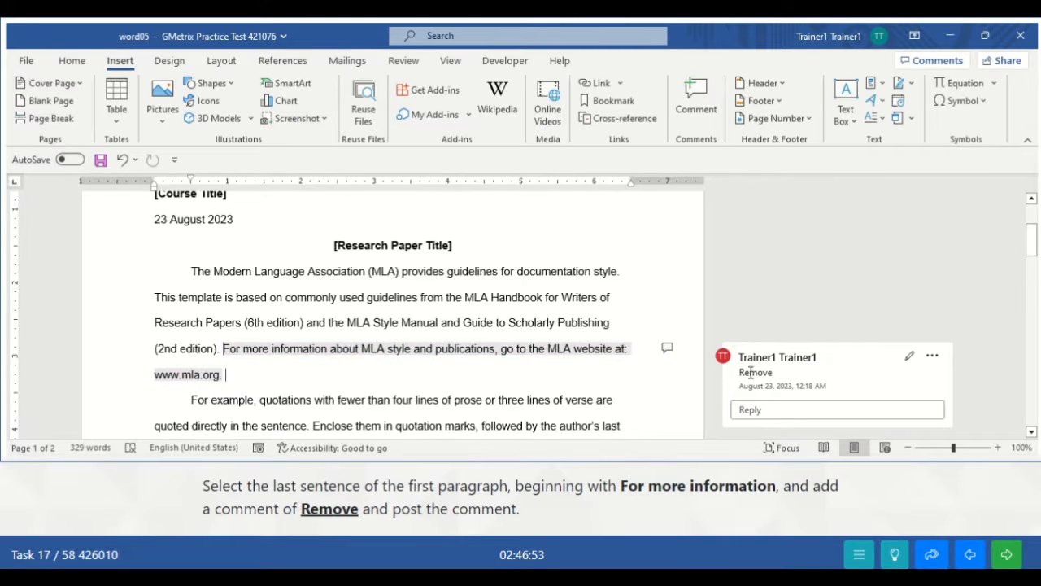
left_click(1013, 559)
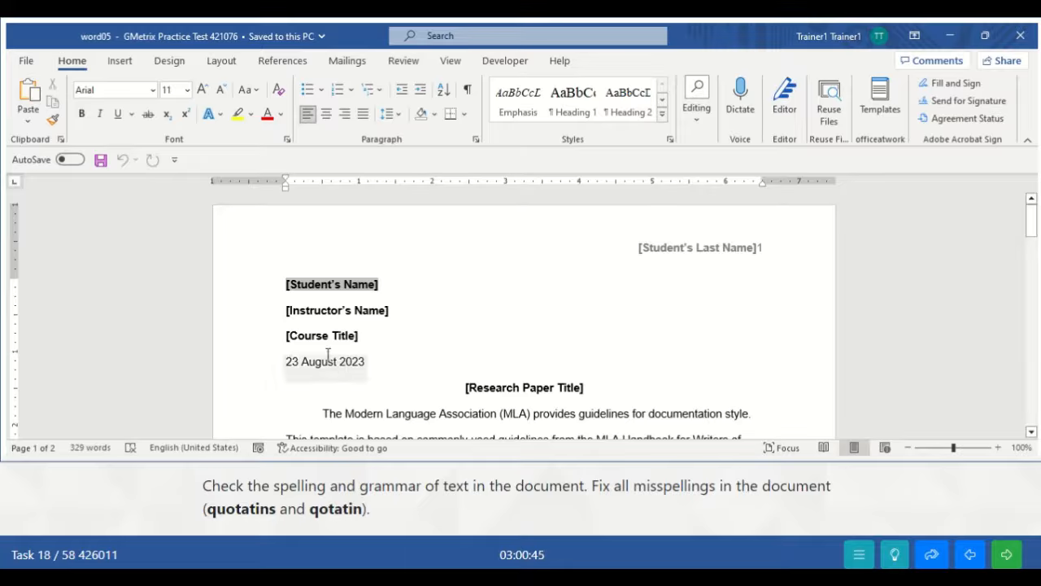
- Open the Editor's spelling corrections, starting with the misspelled word 'quotatins'
left_click(404, 62)
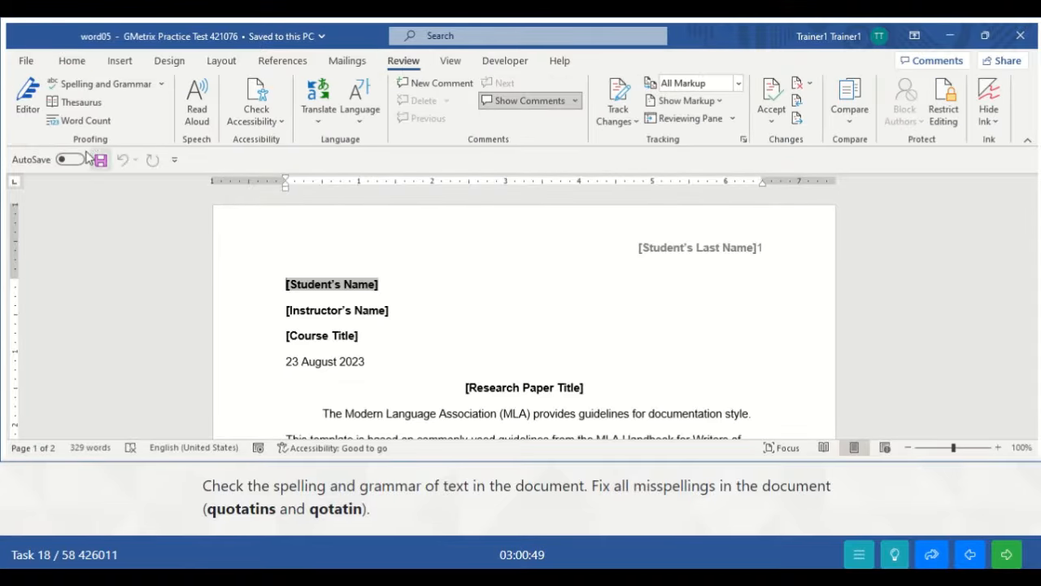
left_click(27, 96)
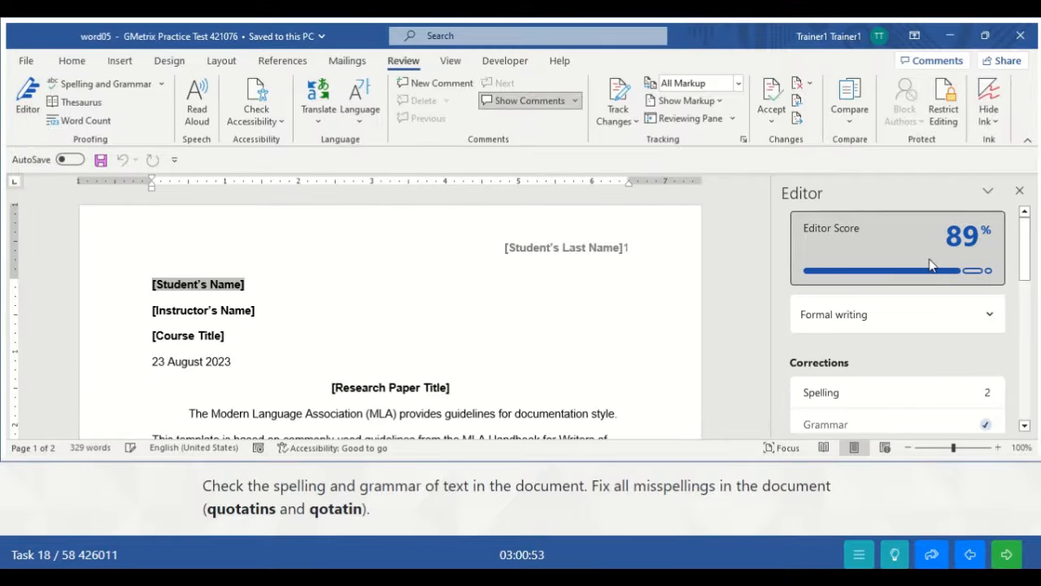
scroll(1023, 262, "down", 2)
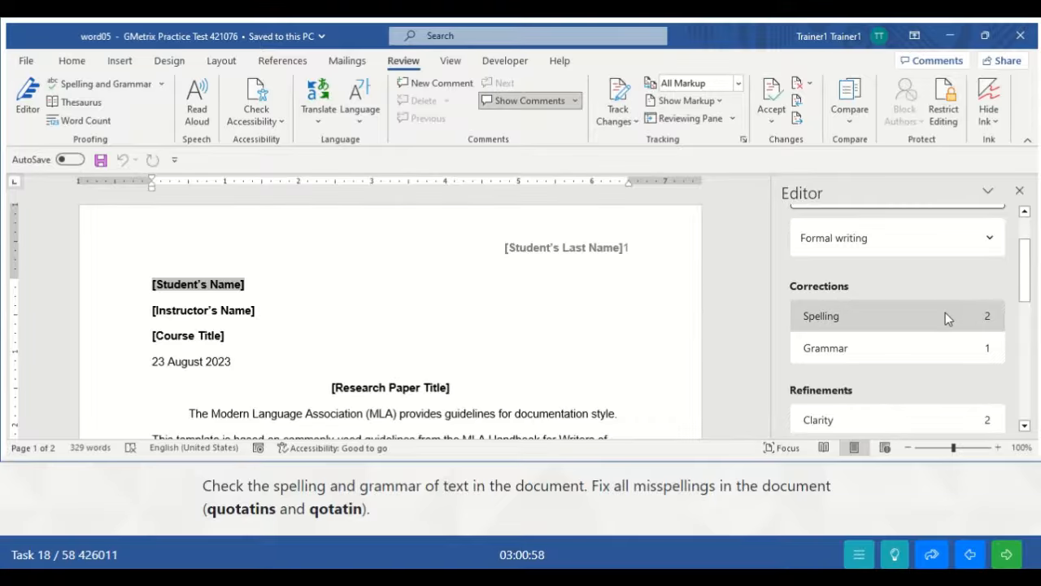
left_click(946, 317)
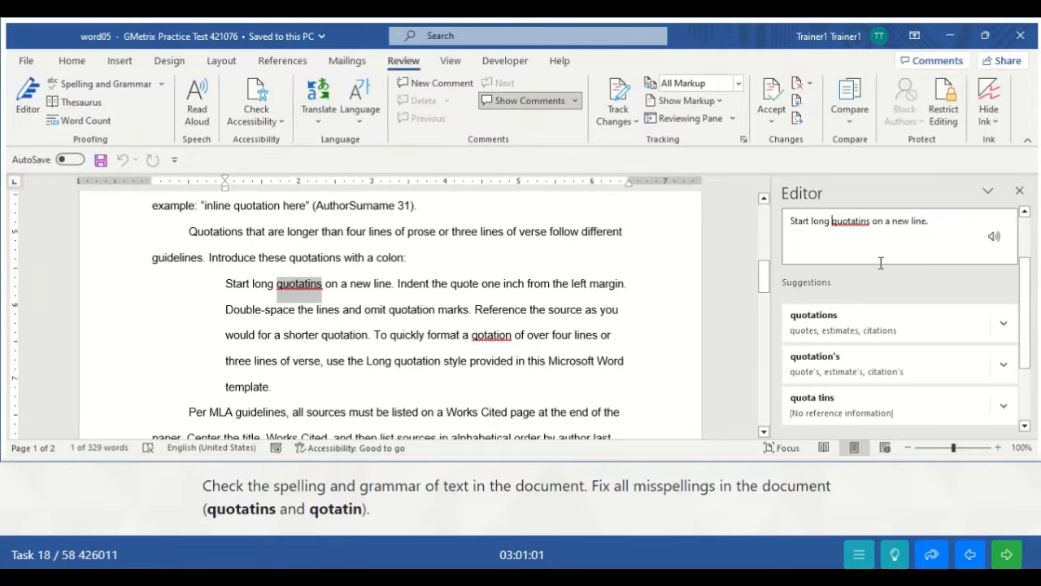
- Change All 'quotatins' to 'quotations' and 'qotation' to 'quotation' throughout the document
left_click(1002, 328)
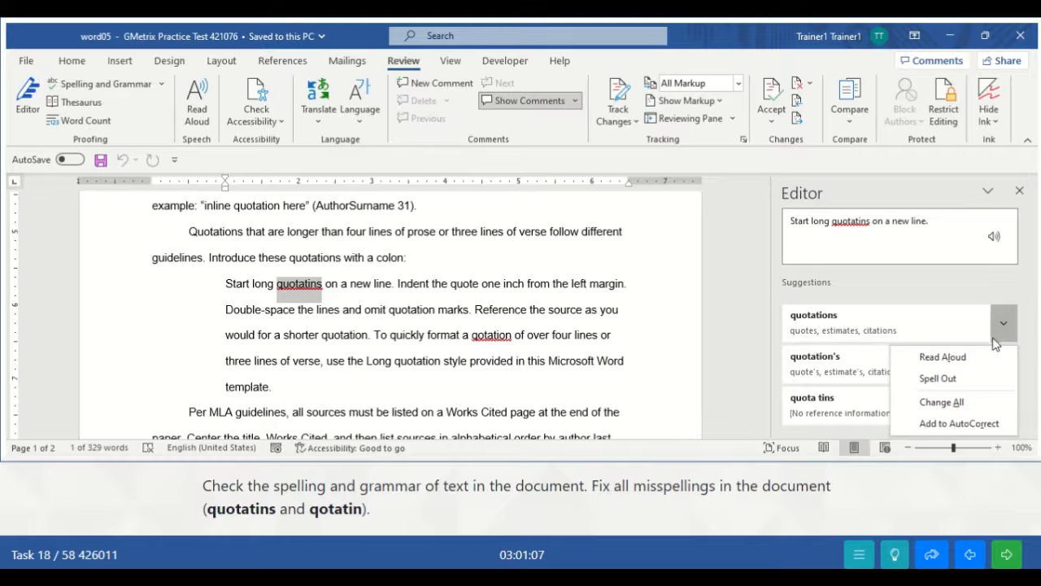
left_click(941, 402)
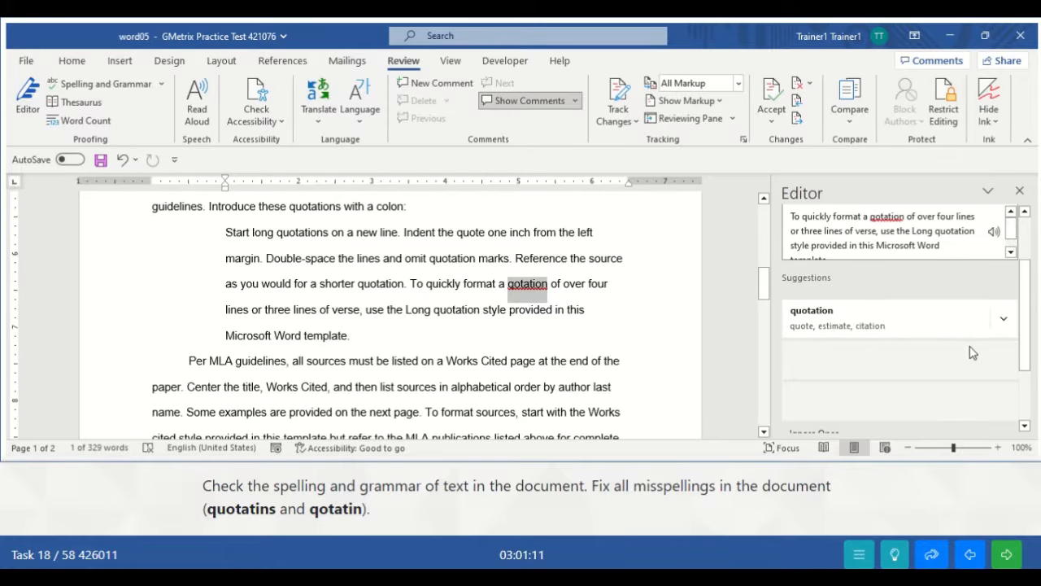
left_click(1006, 316)
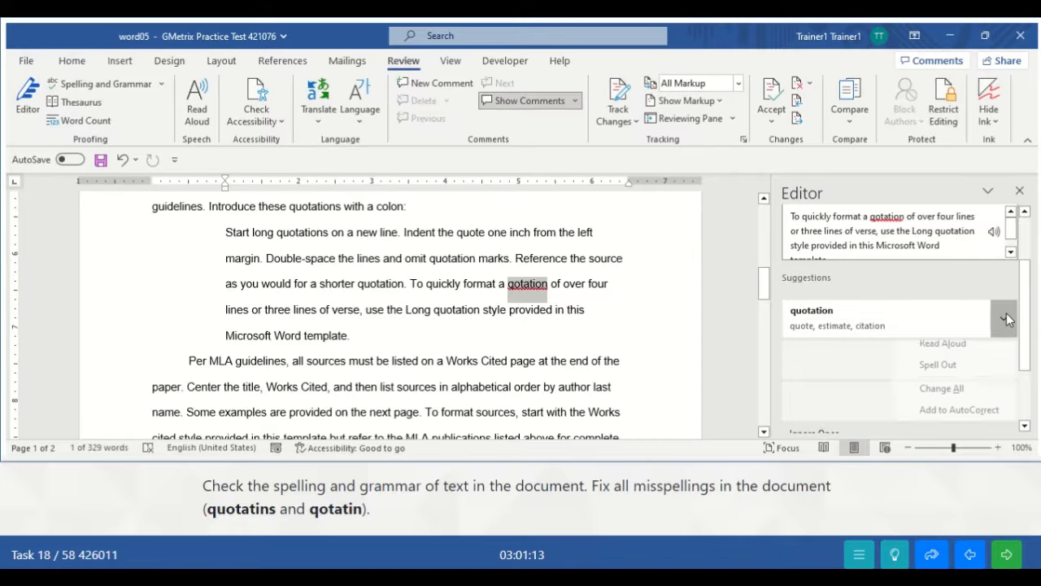
left_click(943, 398)
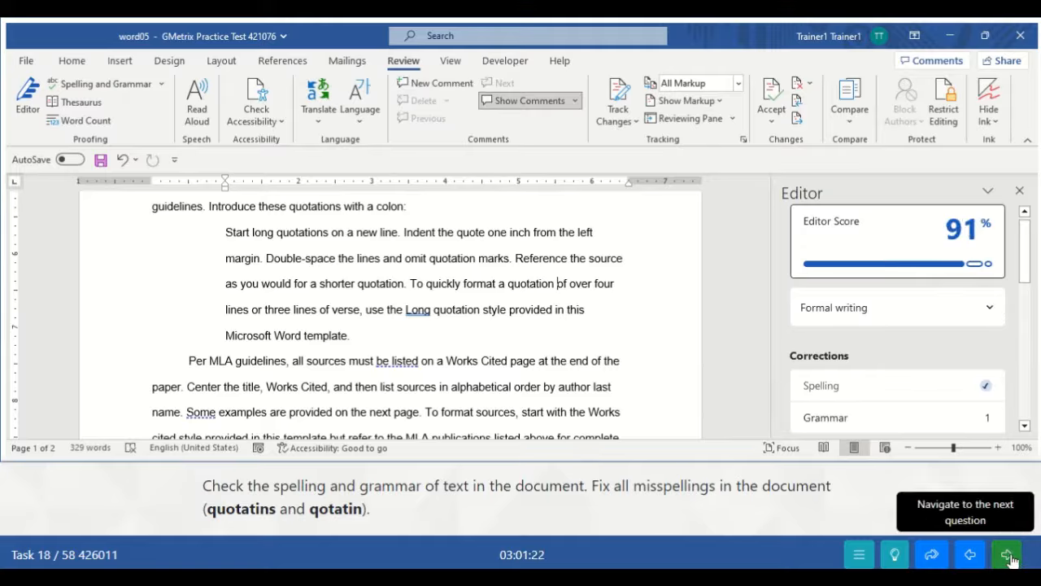
key("ctrl+a")
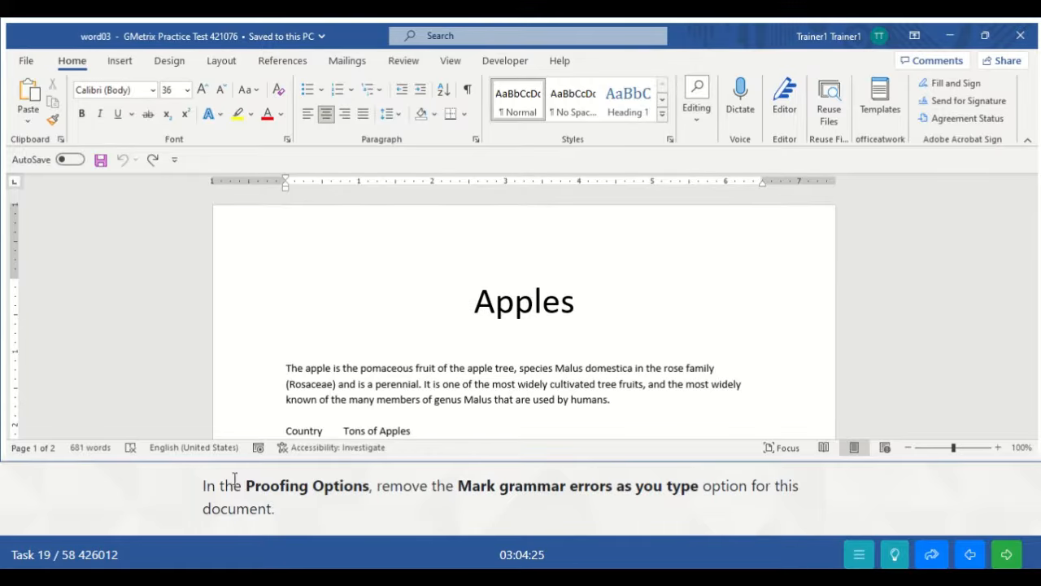
- Open the Word Options dialog from the File view's More commands
left_click(26, 60)
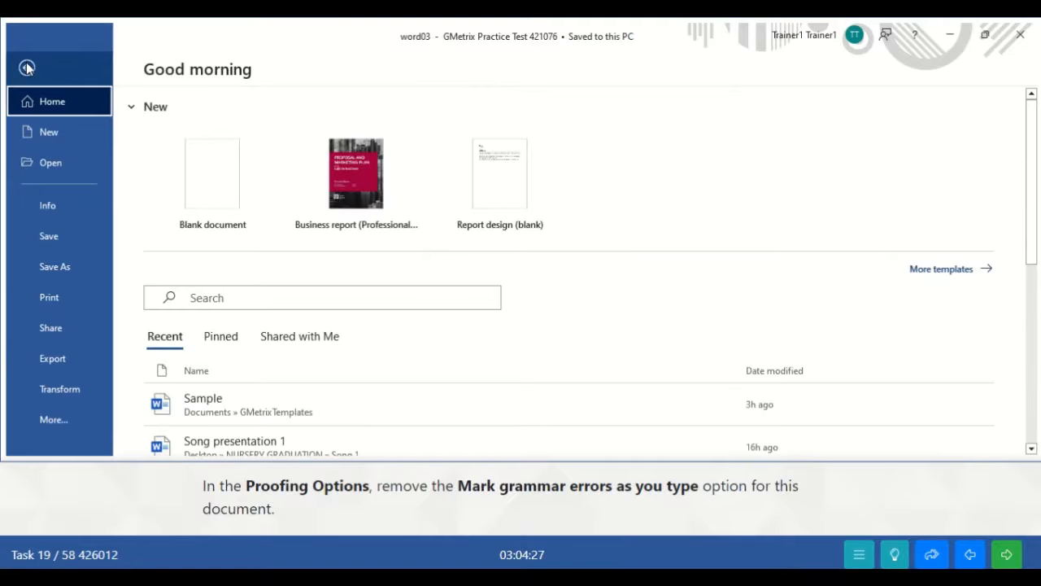
left_click(61, 422)
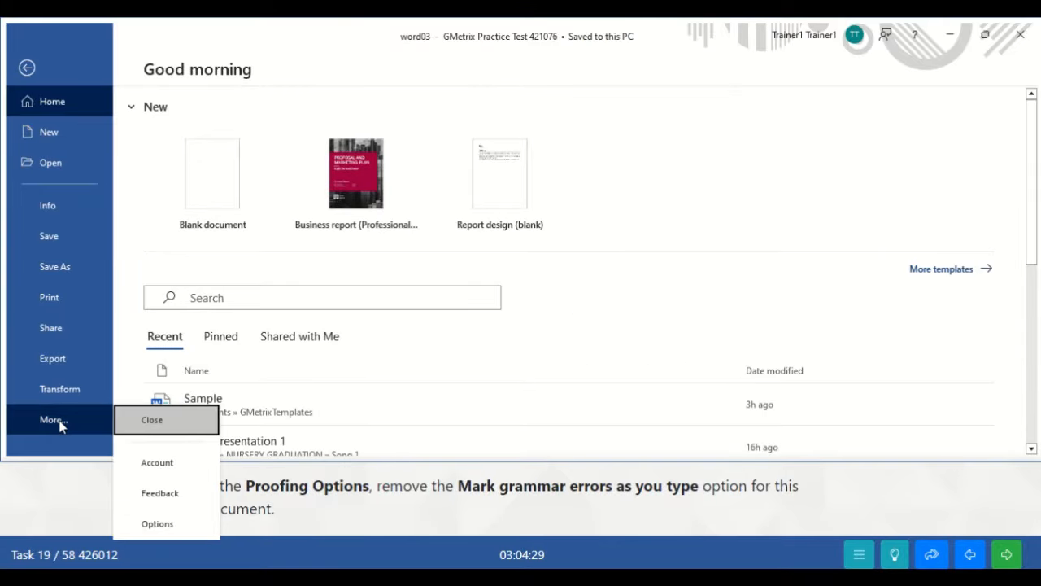
left_click(157, 524)
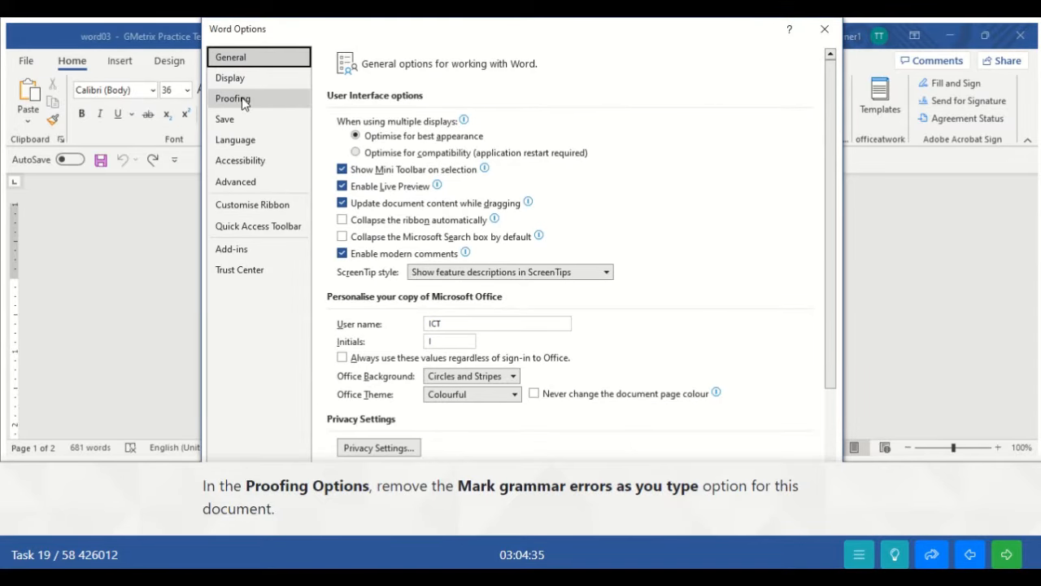
- Uncheck 'Mark grammar errors as you type' on the Proofing page and confirm with OK
left_click(242, 101)
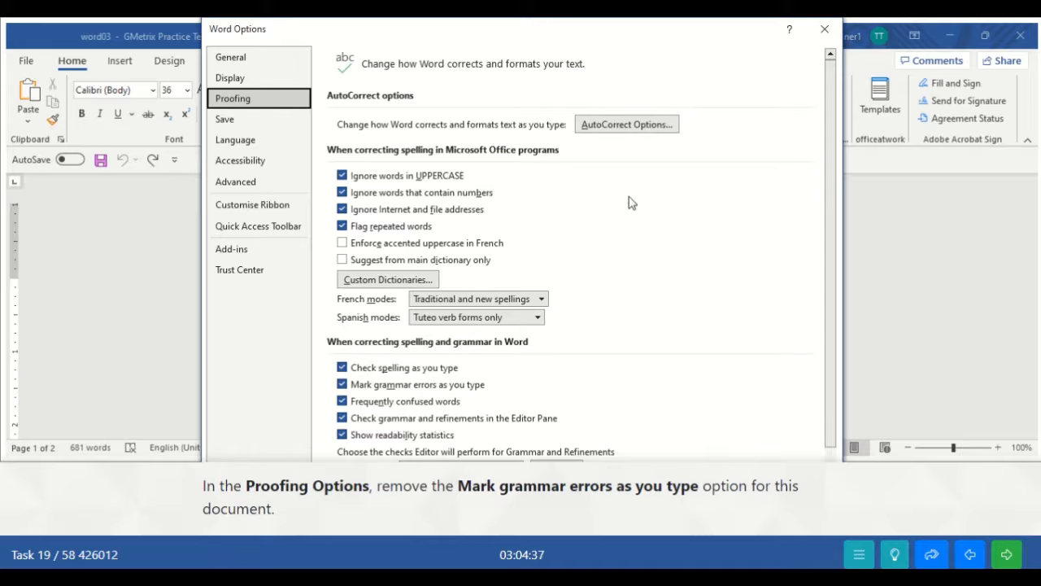
left_click_drag(828, 234, 828, 329)
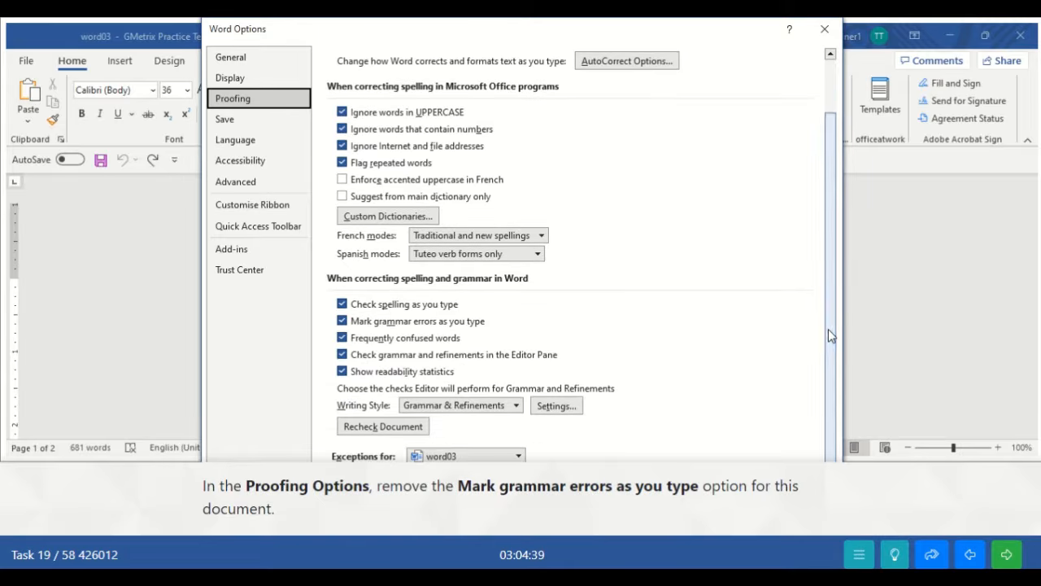
left_click(355, 323)
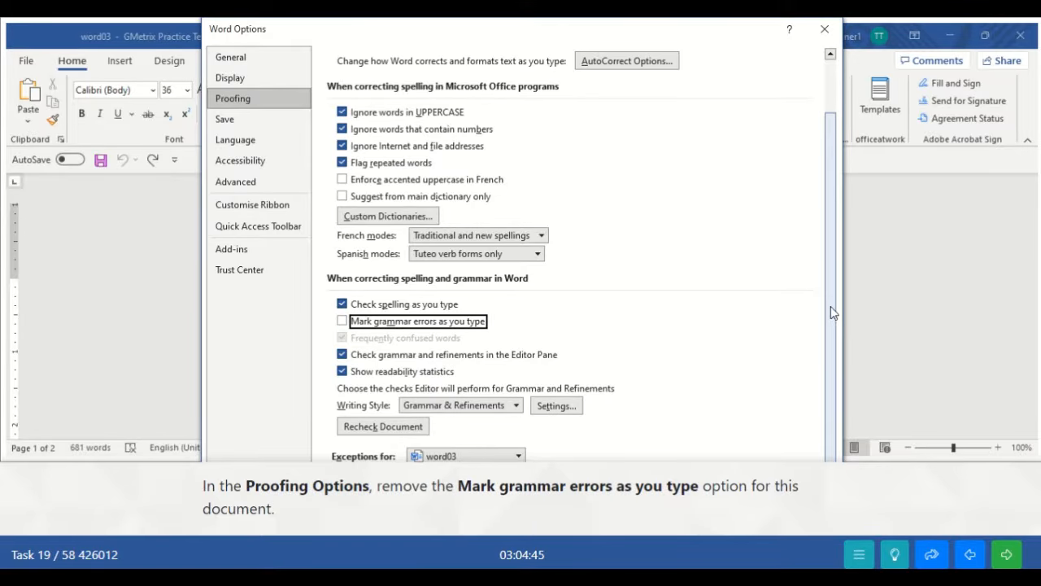
key("Return")
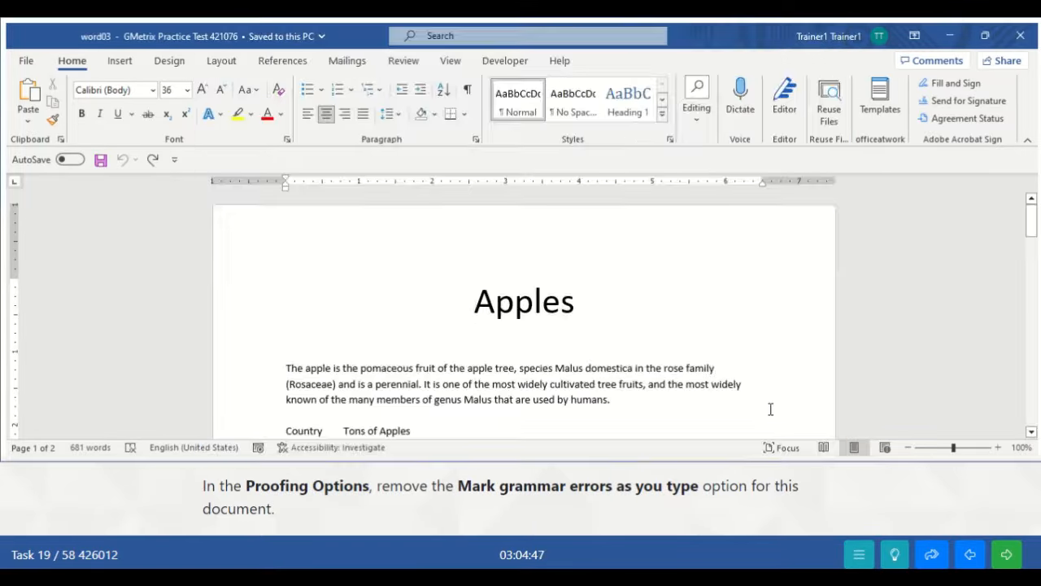
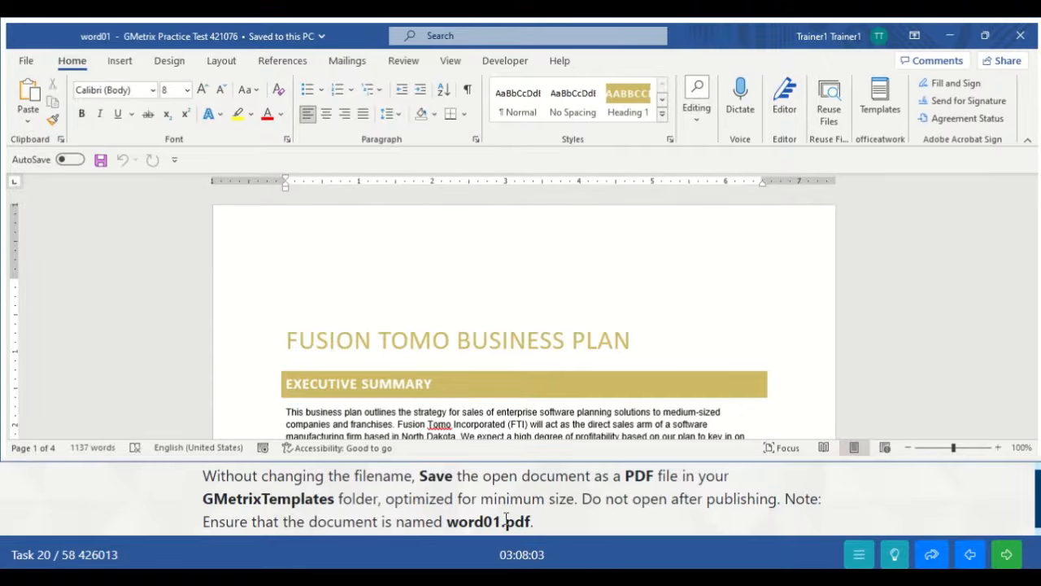
- Publish the document as PDF 'word01' in GMetrixTemplates, minimum size, not opened afterwards
left_click(27, 61)
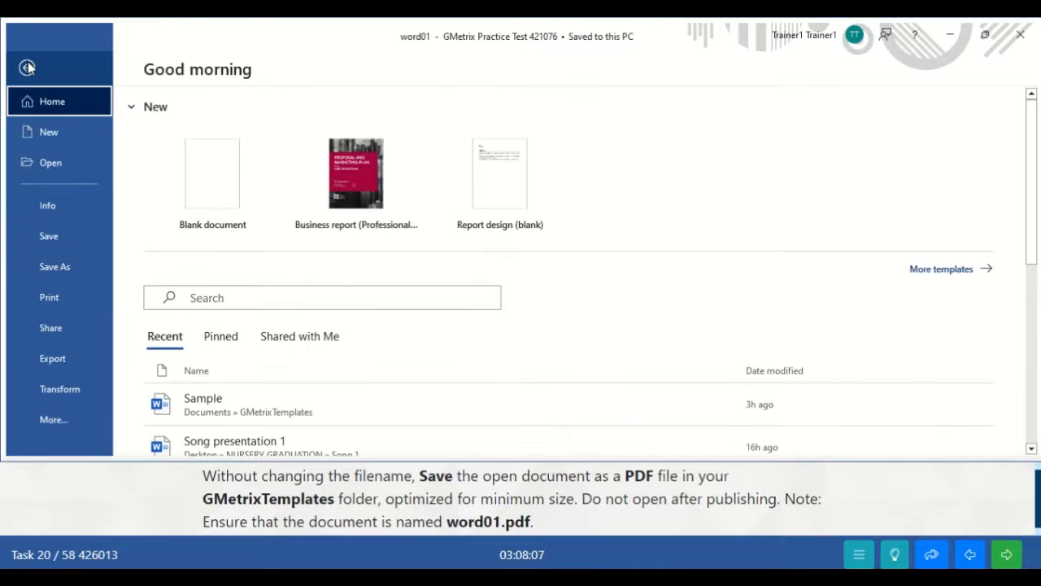
left_click(51, 361)
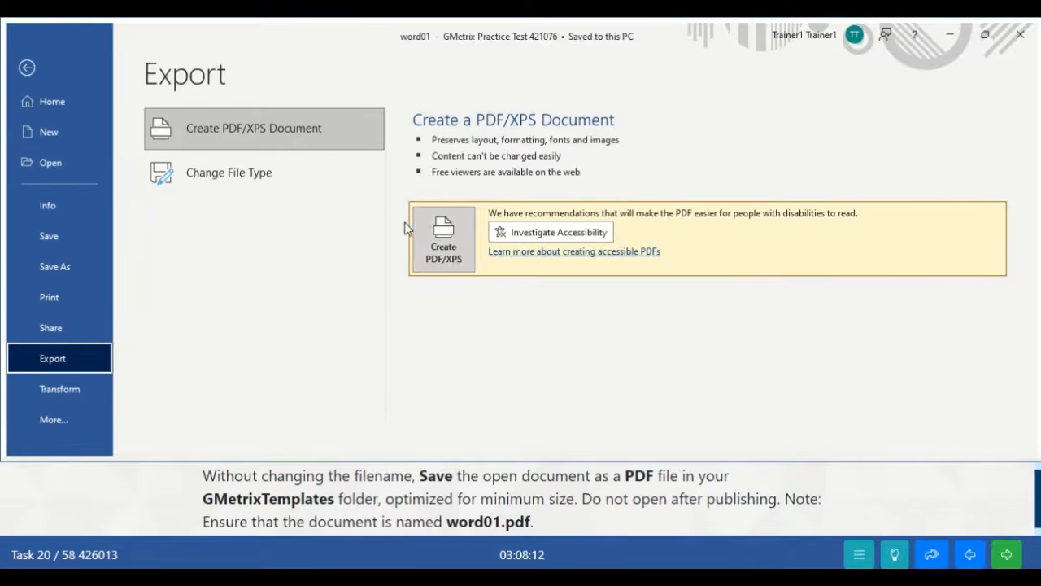
left_click(459, 236)
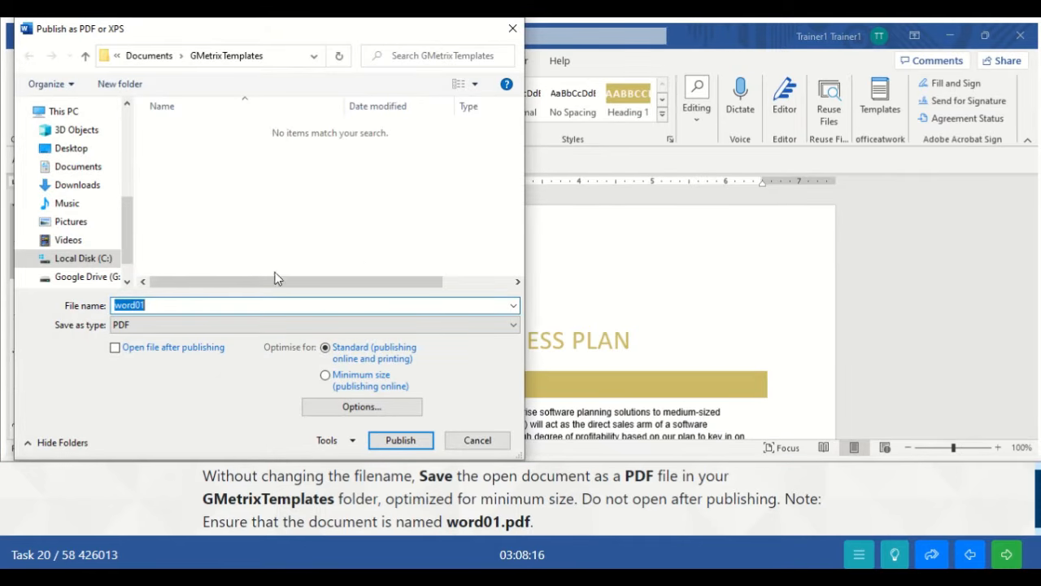
left_click(168, 302)
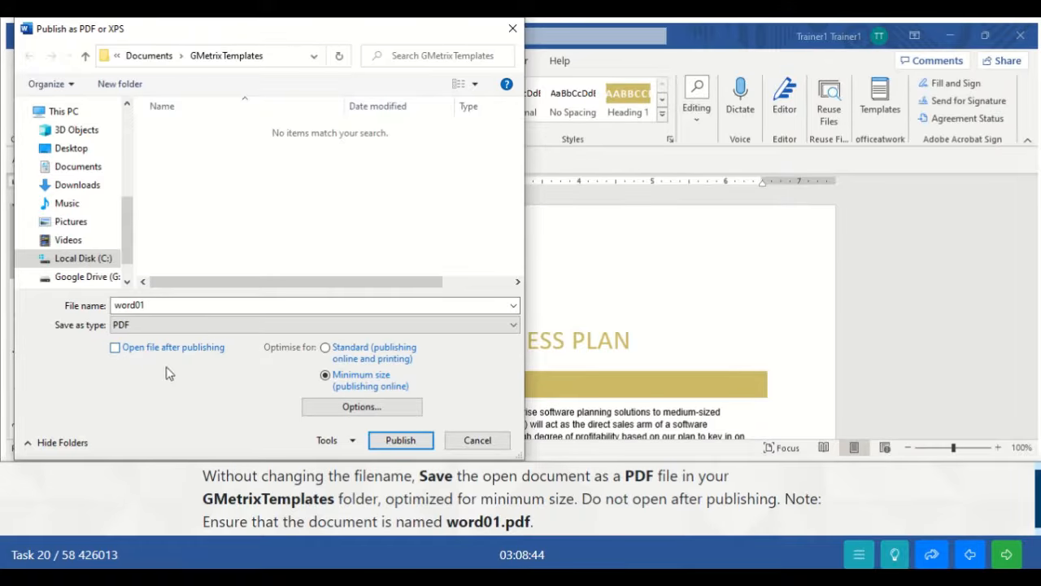
left_click(400, 440)
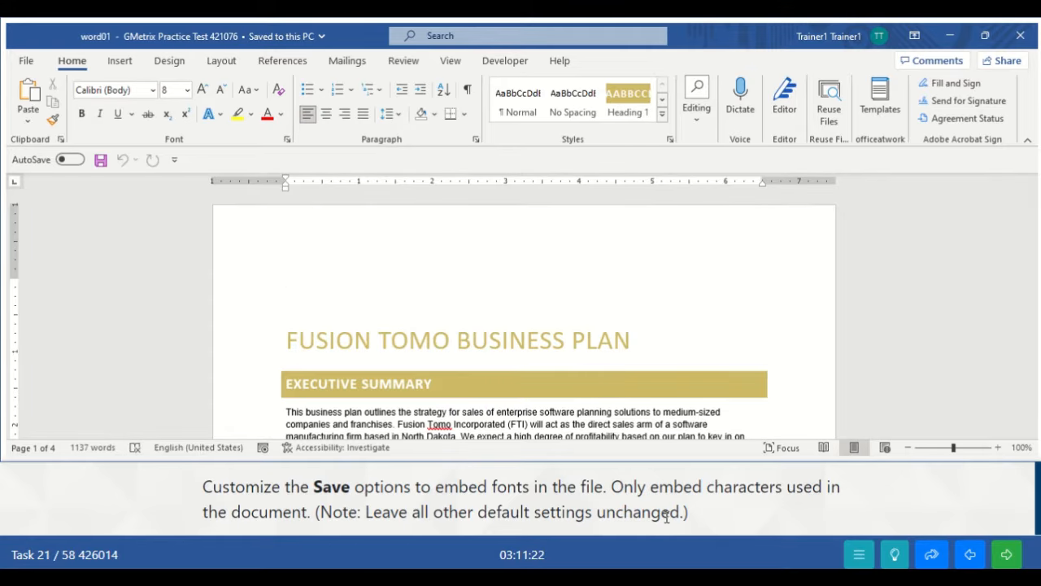
- In Save options, turn on Embed fonts in the file and embed only the characters used
left_click(29, 64)
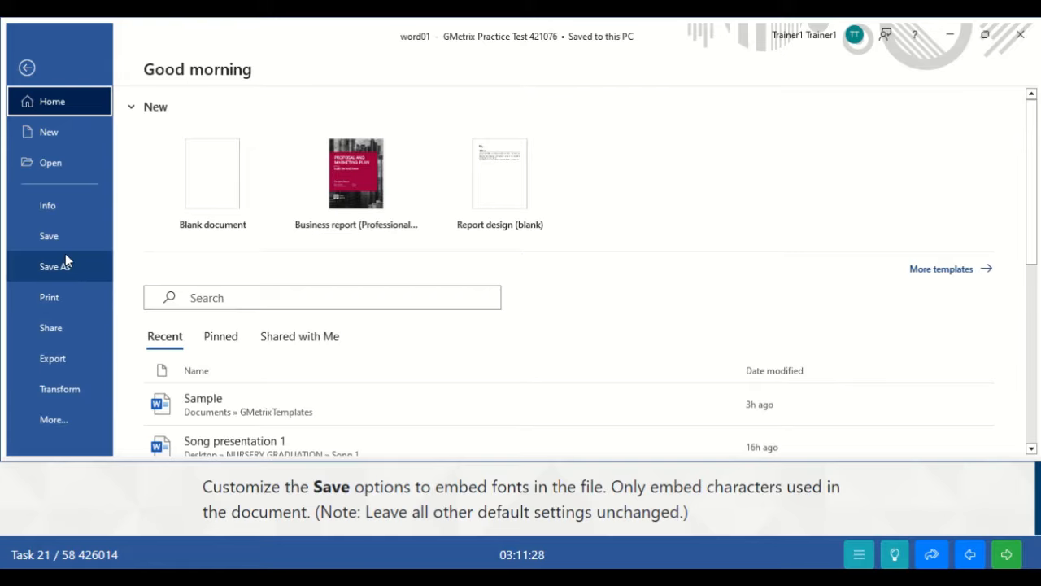
left_click(60, 415)
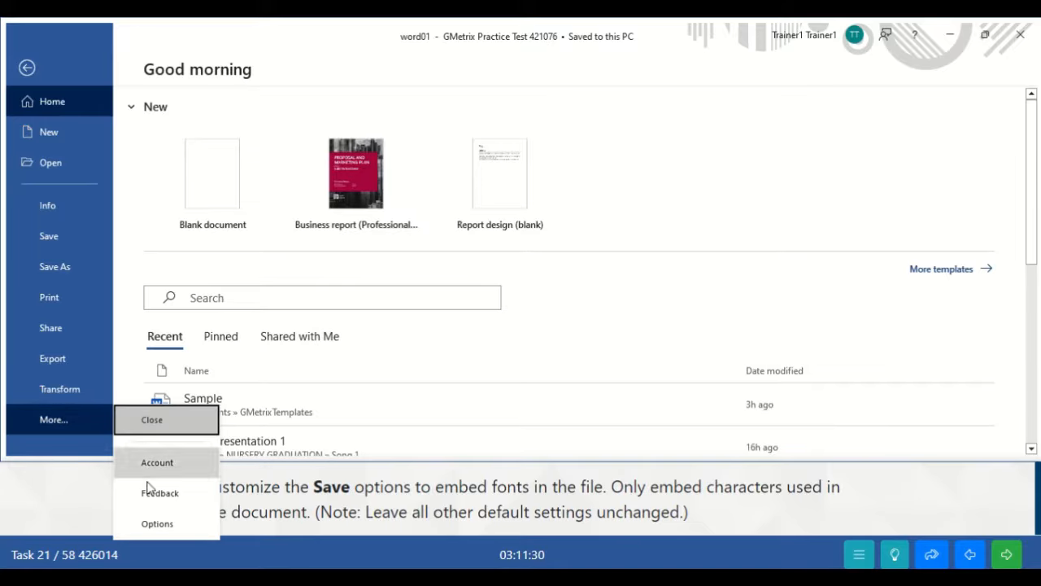
left_click(148, 524)
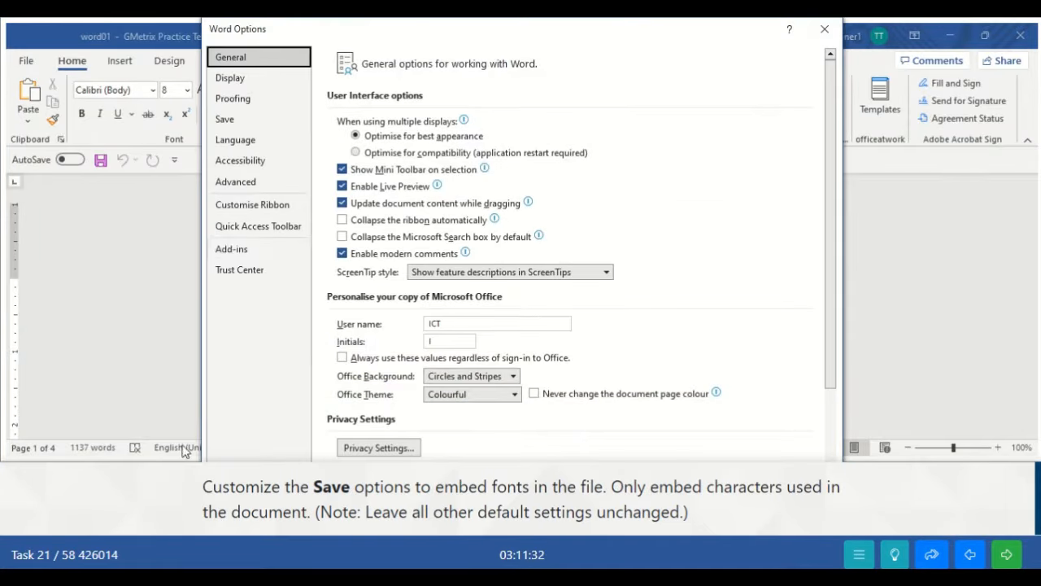
left_click(228, 120)
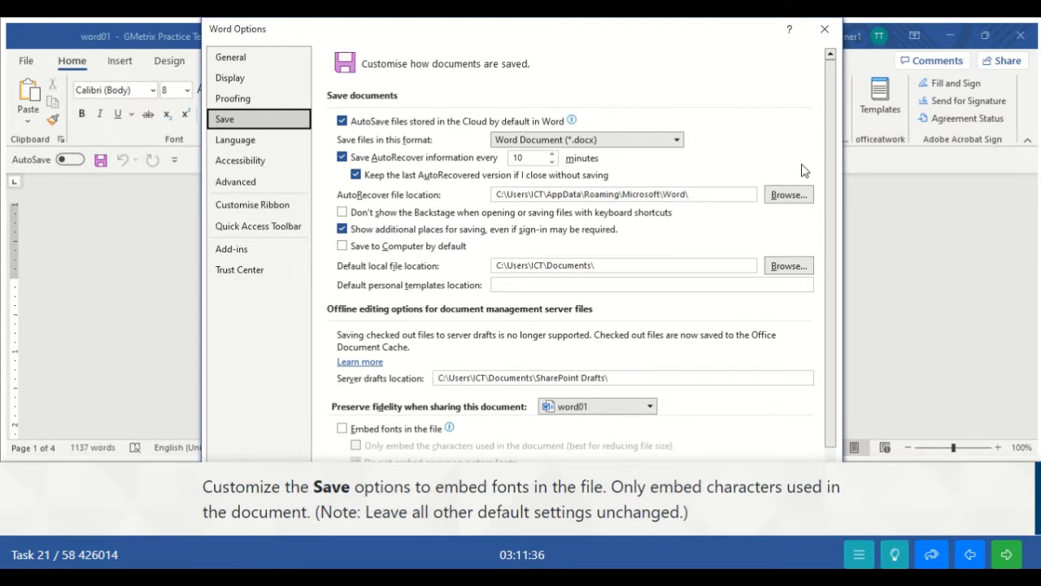
scroll(834, 236, "down", 1)
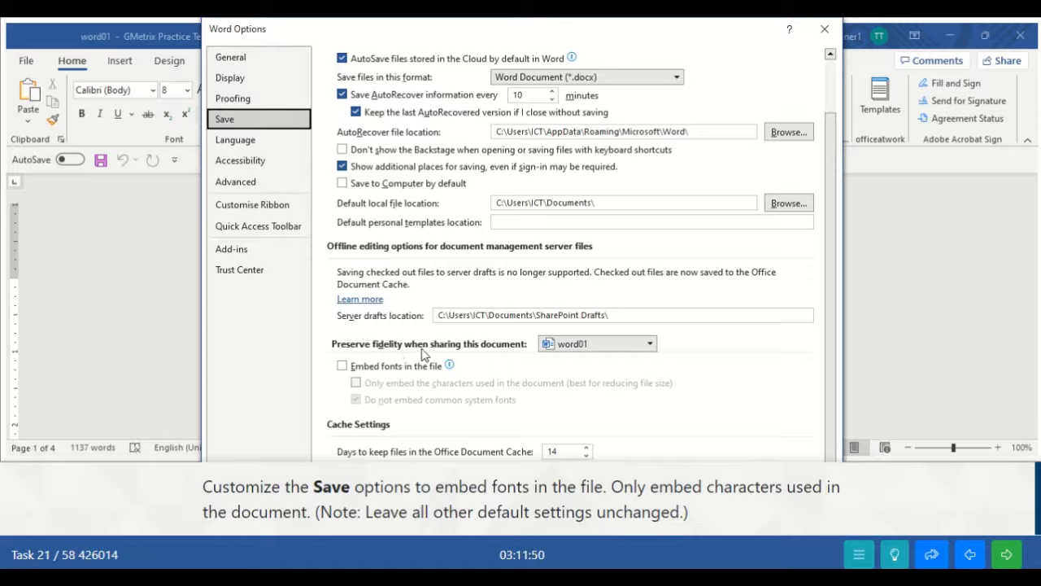
left_click(343, 367)
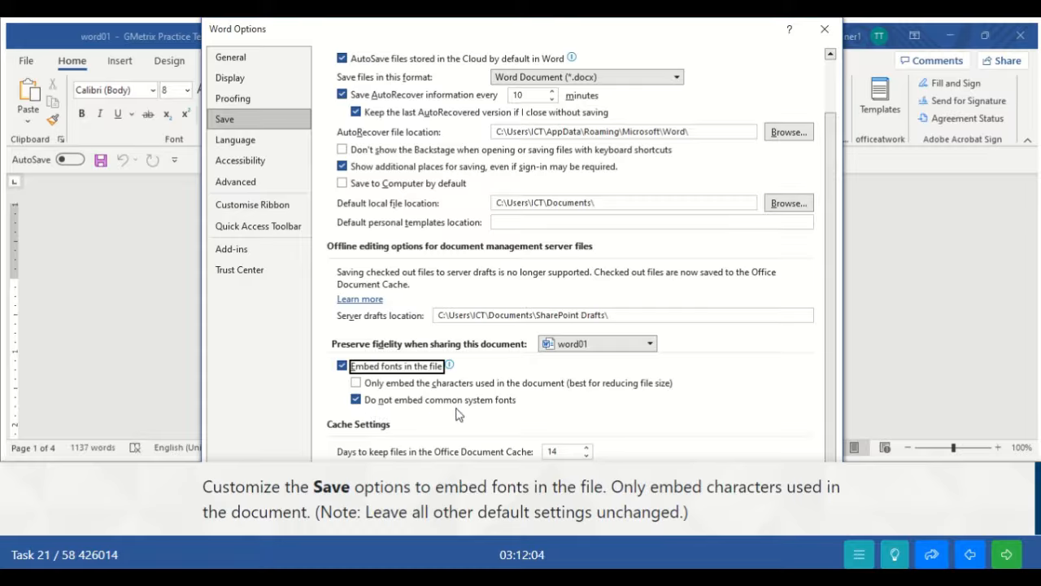
left_click(355, 383)
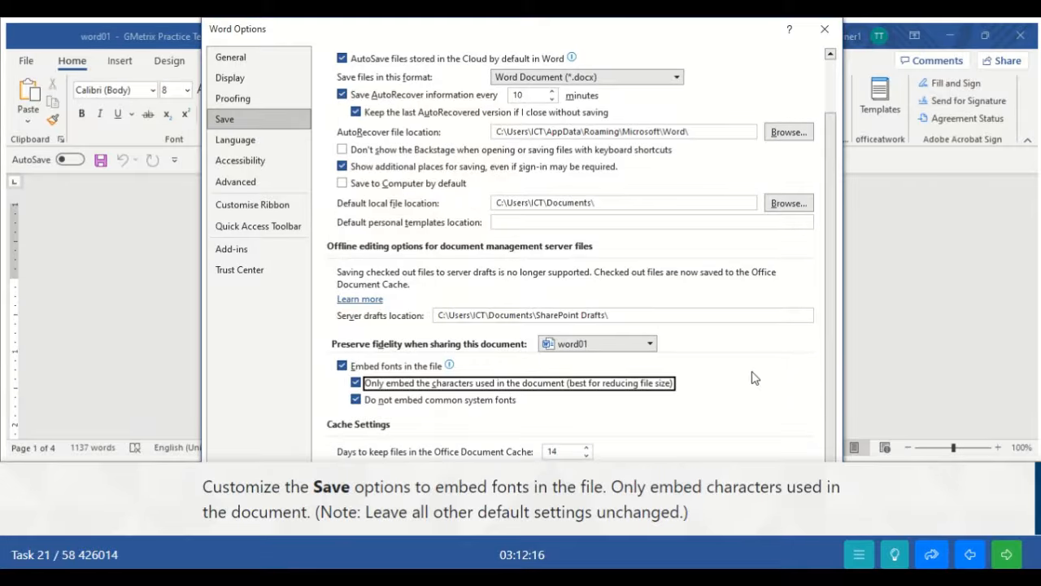
key("Return")
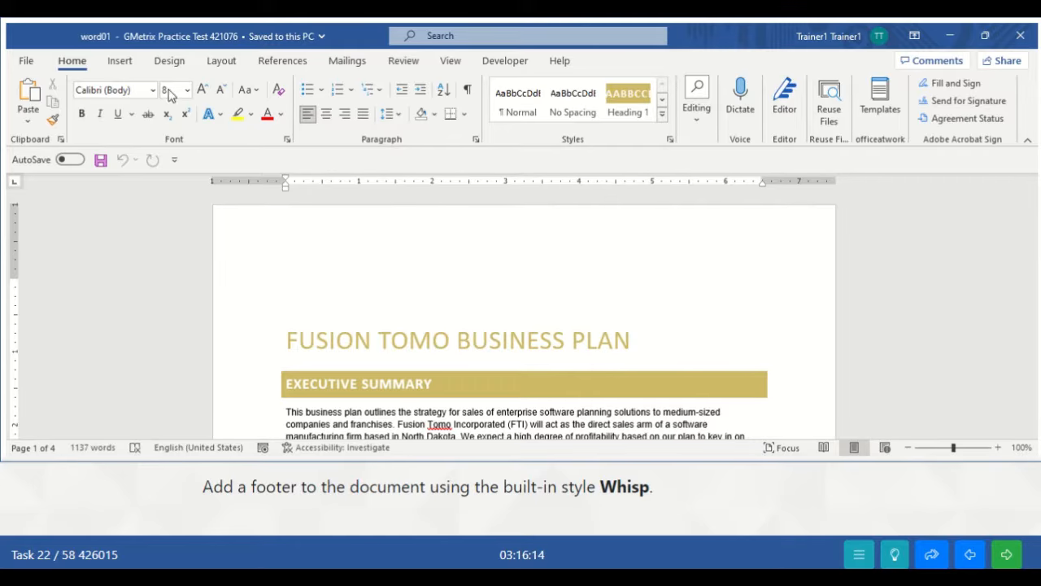
- Insert the built-in Whisp footer showing pg. 1, then close the footer area
left_click(120, 61)
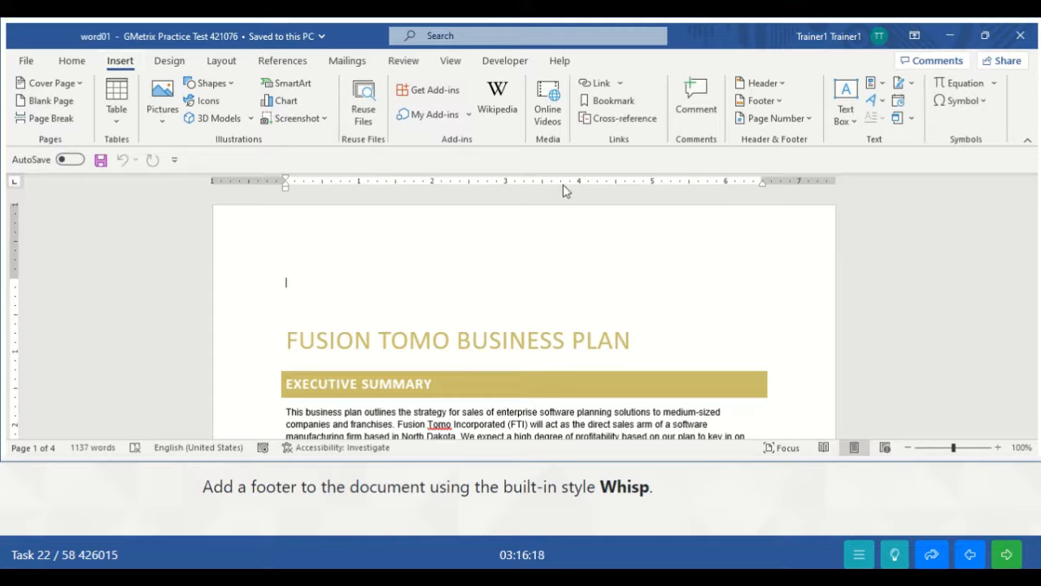
left_click(779, 101)
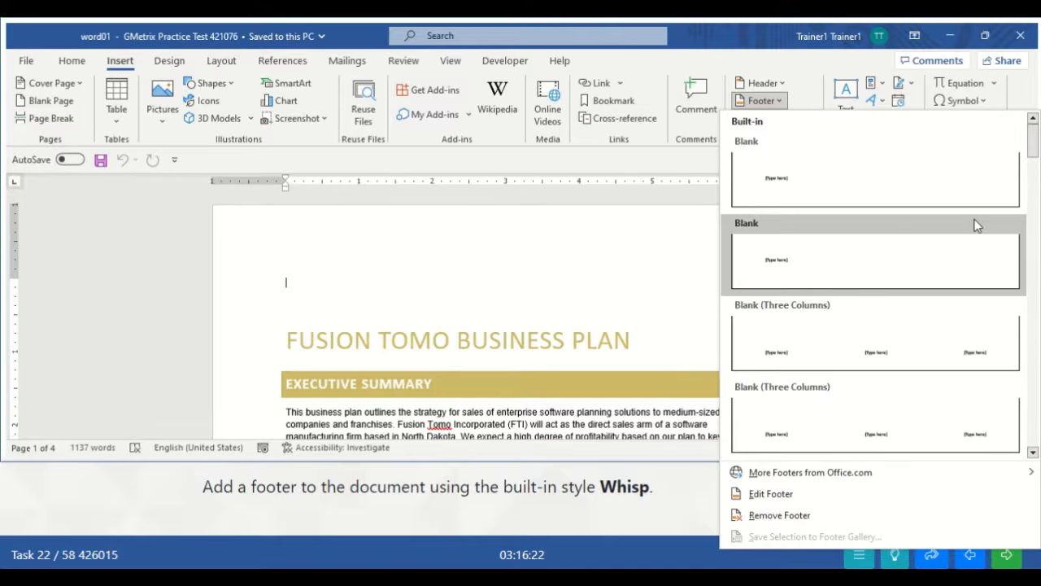
left_click_drag(1033, 154, 1038, 435)
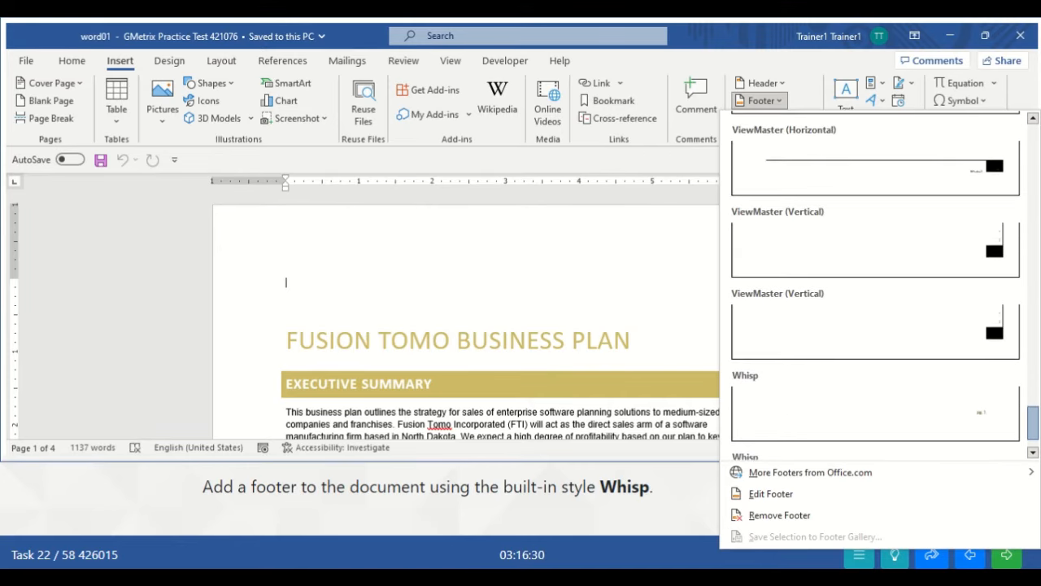
left_click(829, 433)
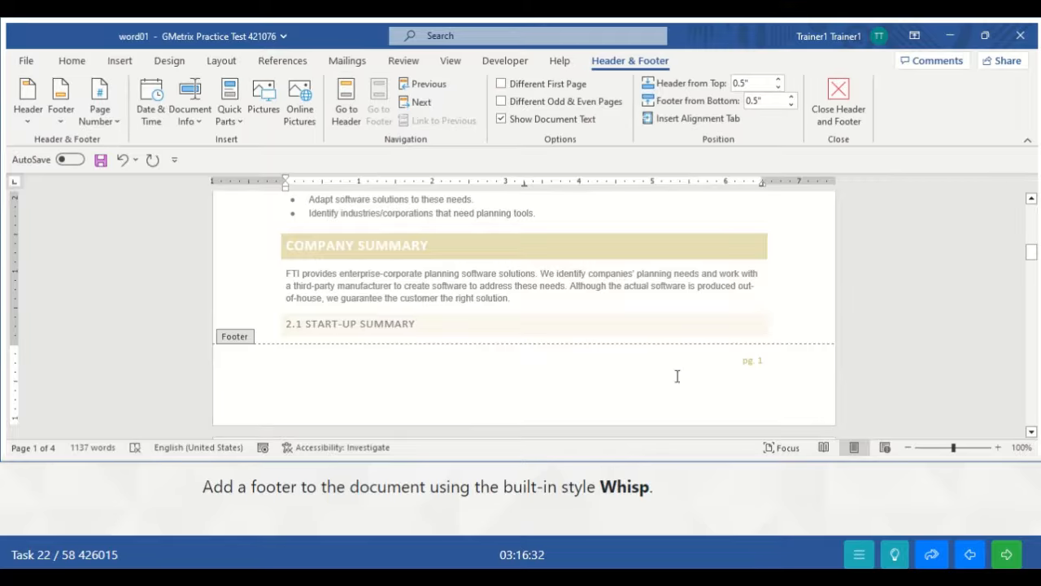
left_click(846, 120)
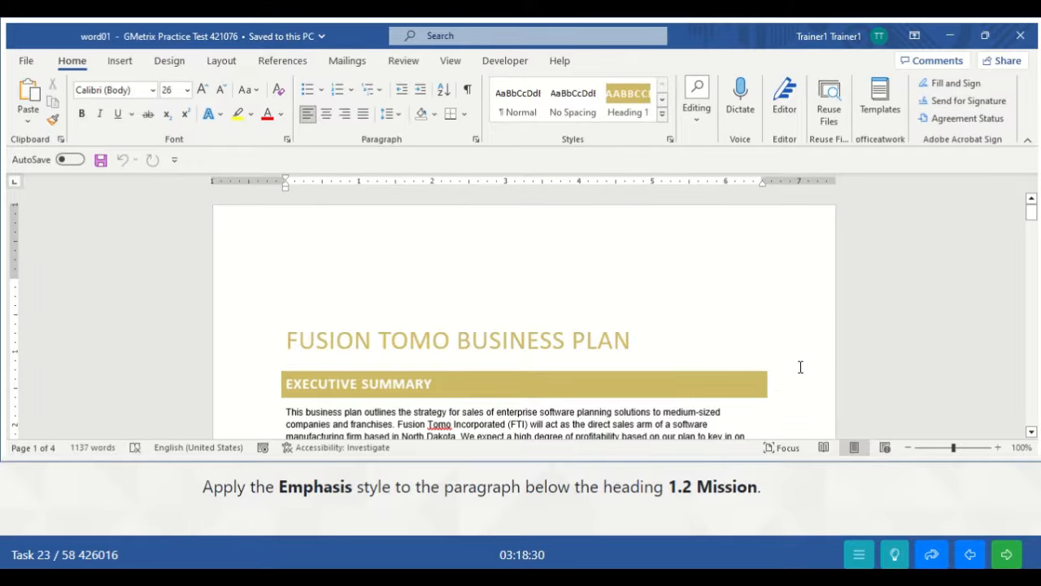
- Apply the Emphasis style to the paragraph under the 1.2 Mission heading
left_click_drag(1031, 209, 1034, 238)
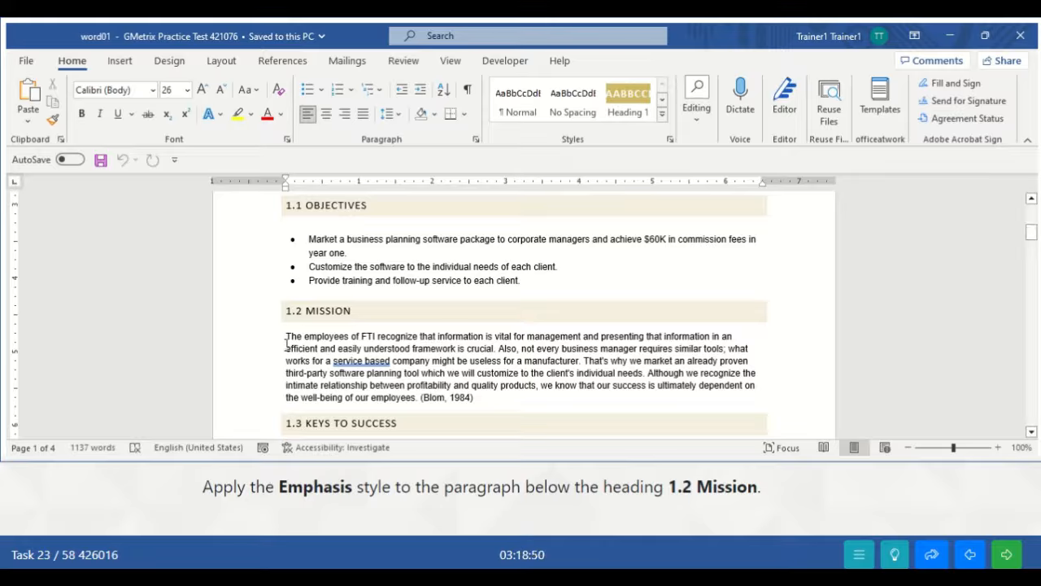
left_click_drag(287, 340, 478, 405)
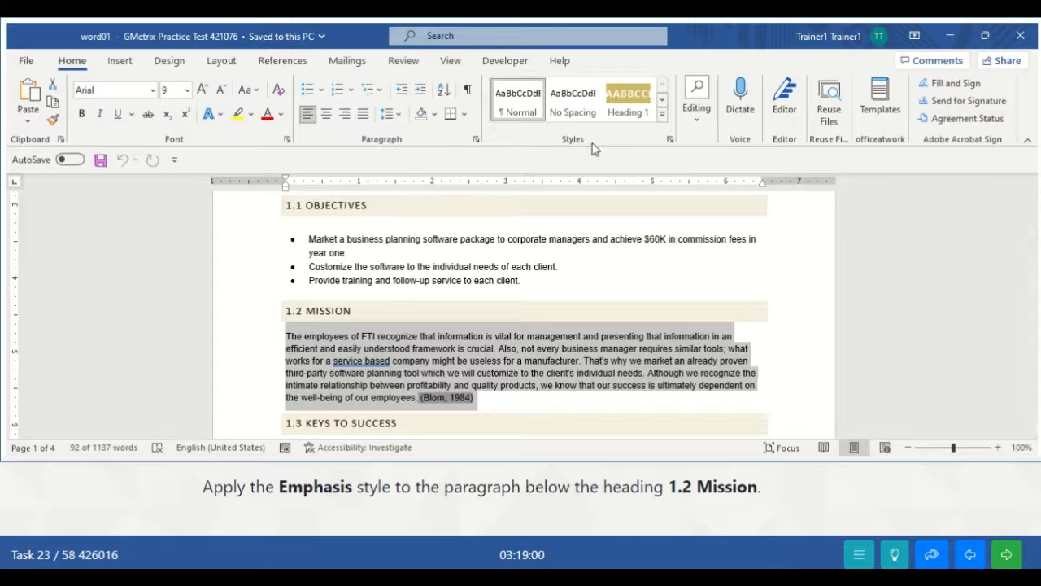
left_click(661, 120)
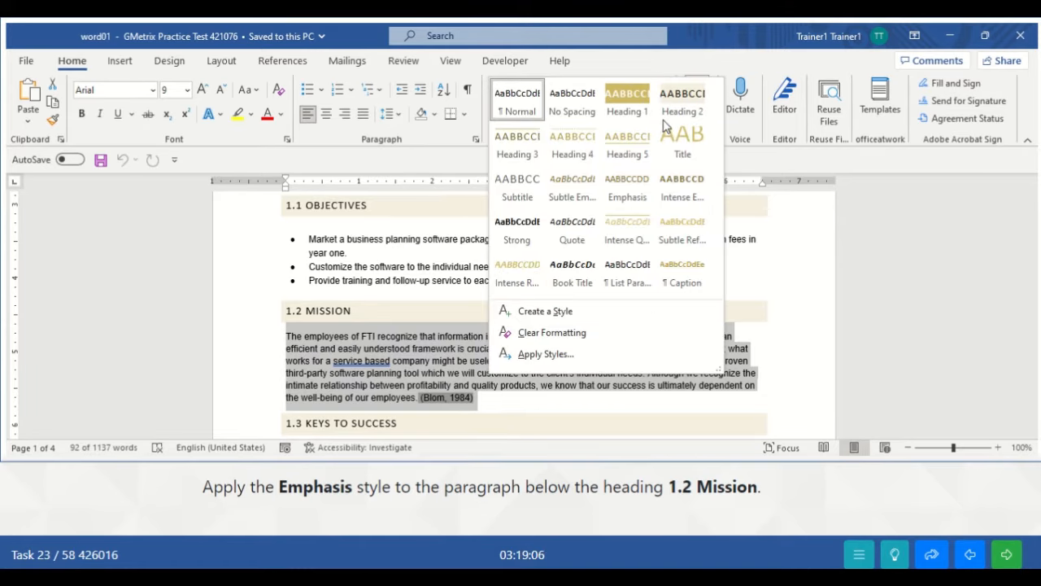
left_click(638, 197)
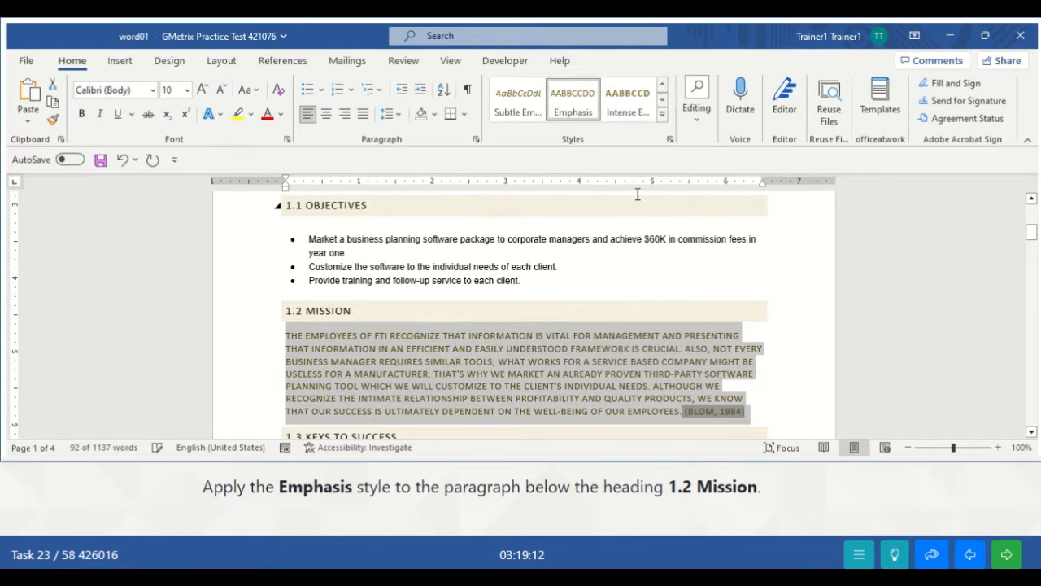
left_click(751, 387)
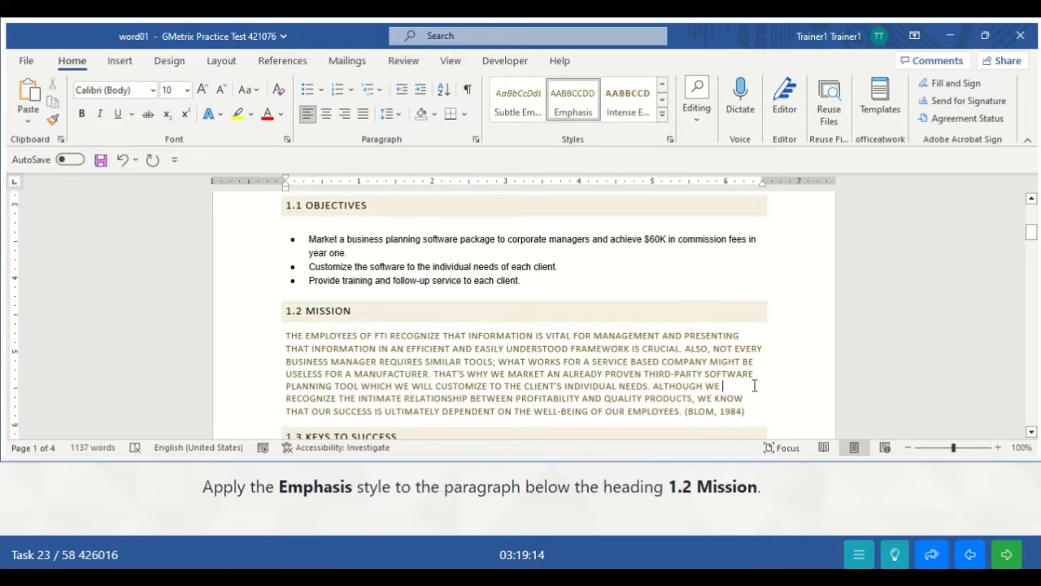
- Submit the task in GMetrix and continue to the next one
left_click(1006, 554)
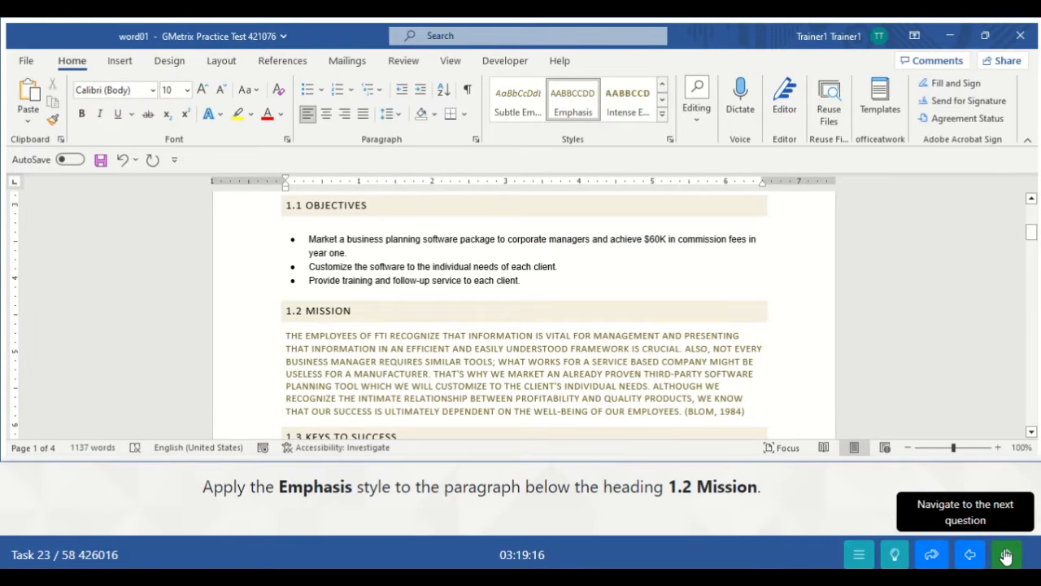
left_click(1014, 560)
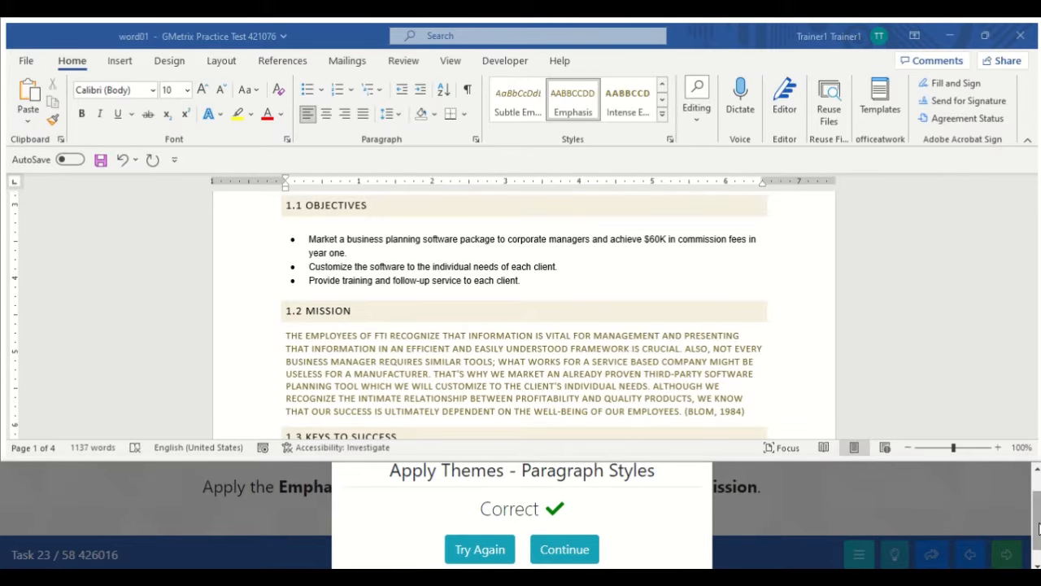
left_click(565, 549)
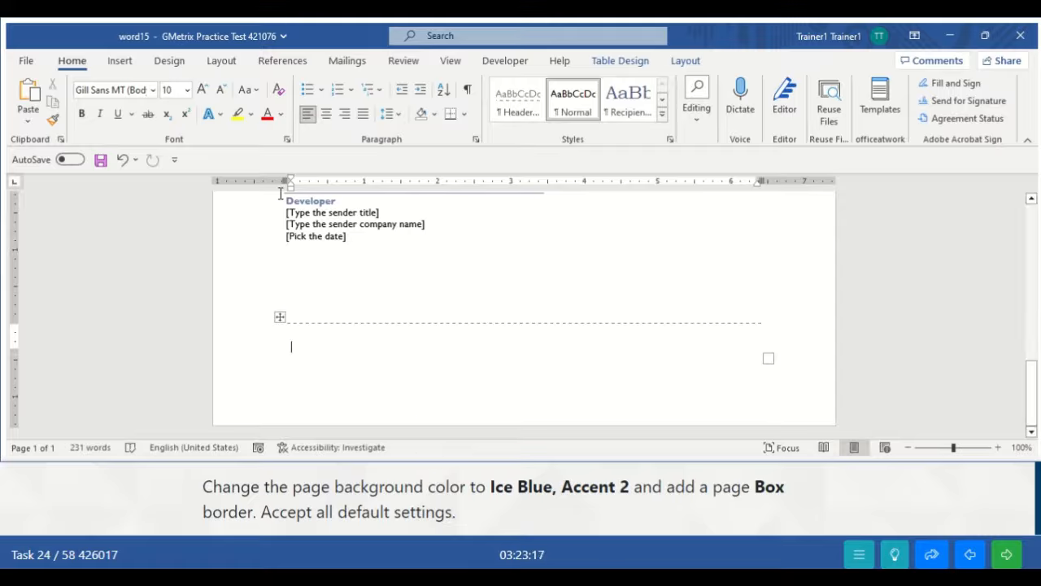
- Set the page colour to Ice Blue, Accent 2 from the Design tab's theme colours
left_click(170, 62)
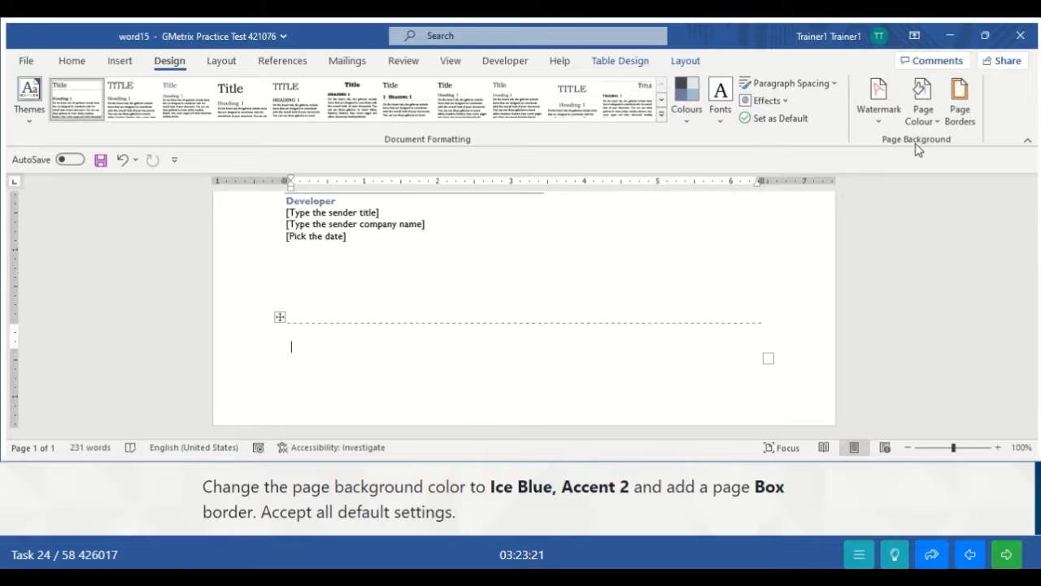
left_click(932, 119)
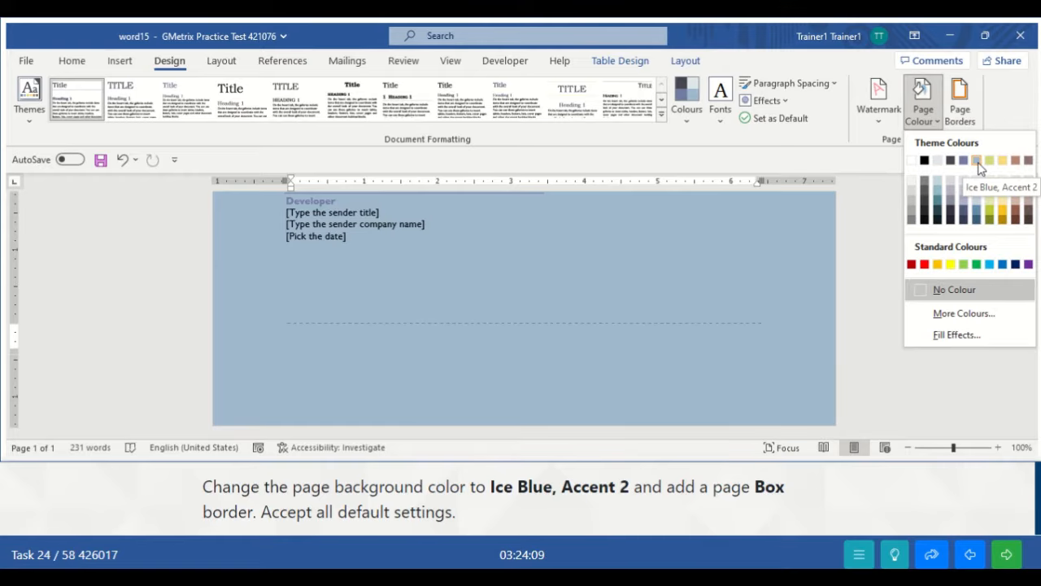
left_click(978, 164)
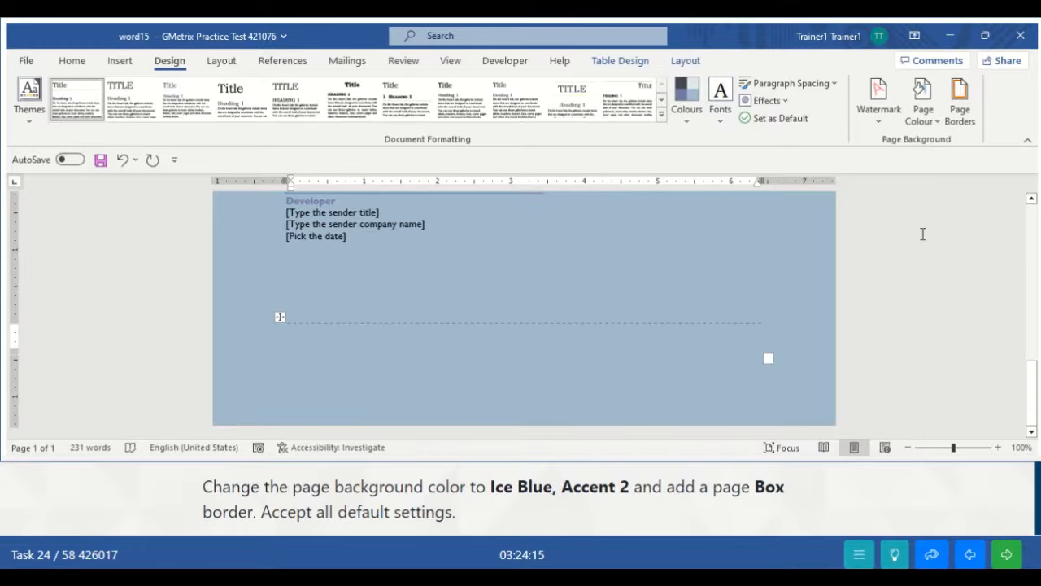
- Apply a Box page border around the page and submit the task
left_click(963, 114)
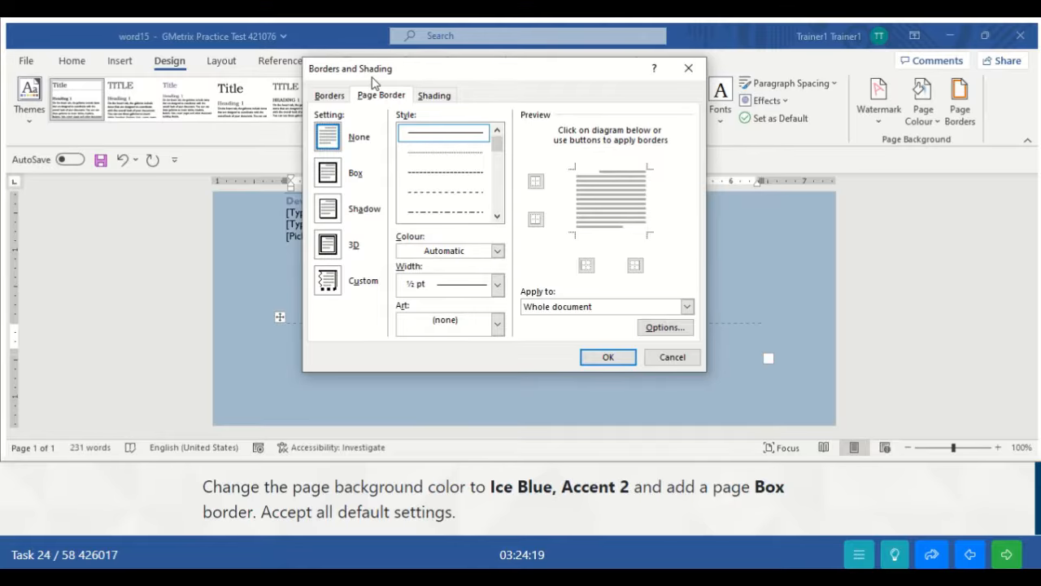
left_click(328, 173)
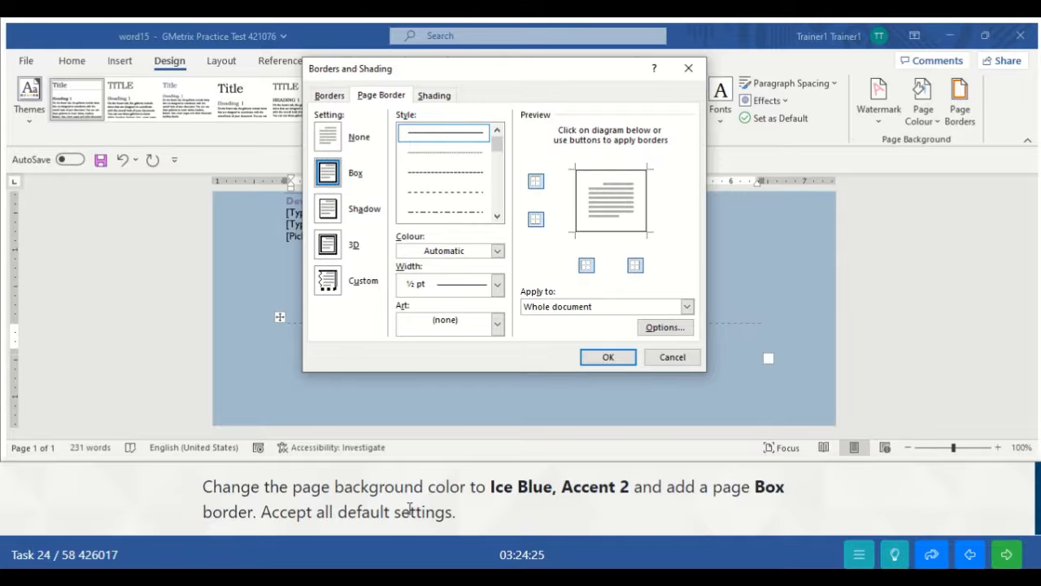
left_click(609, 358)
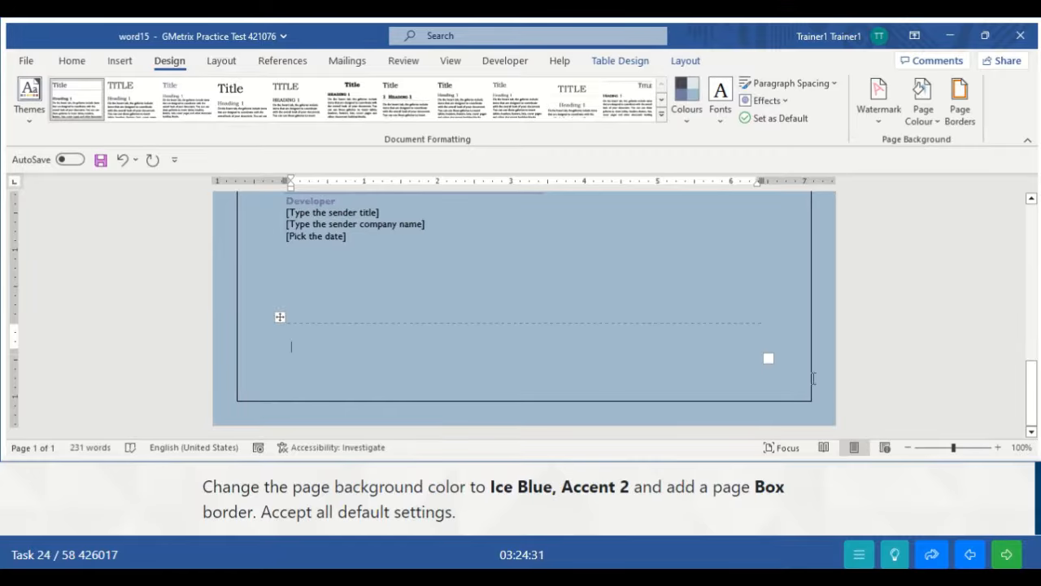
left_click(1005, 553)
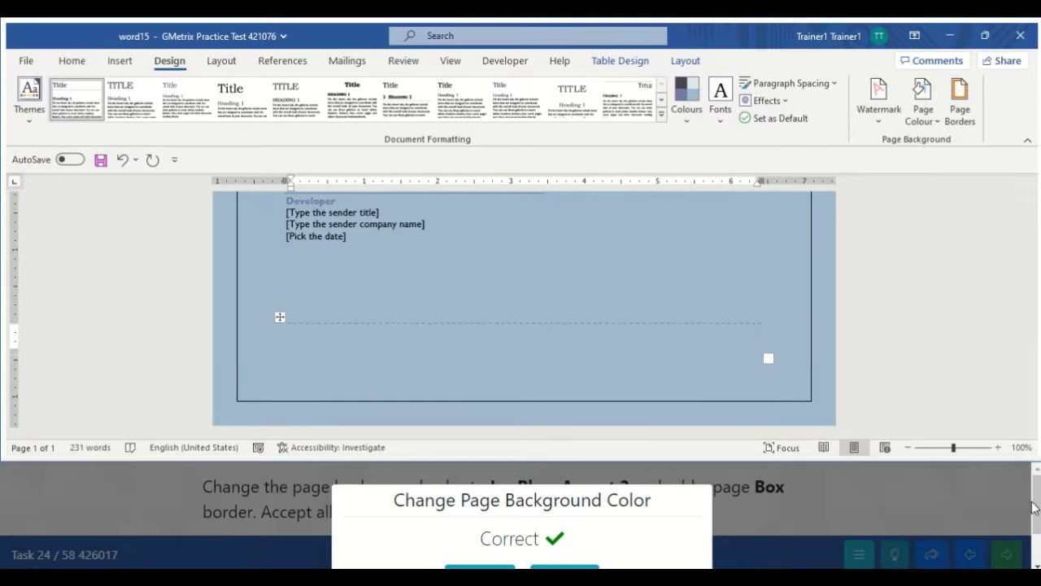
scroll(1037, 520, "down", 1)
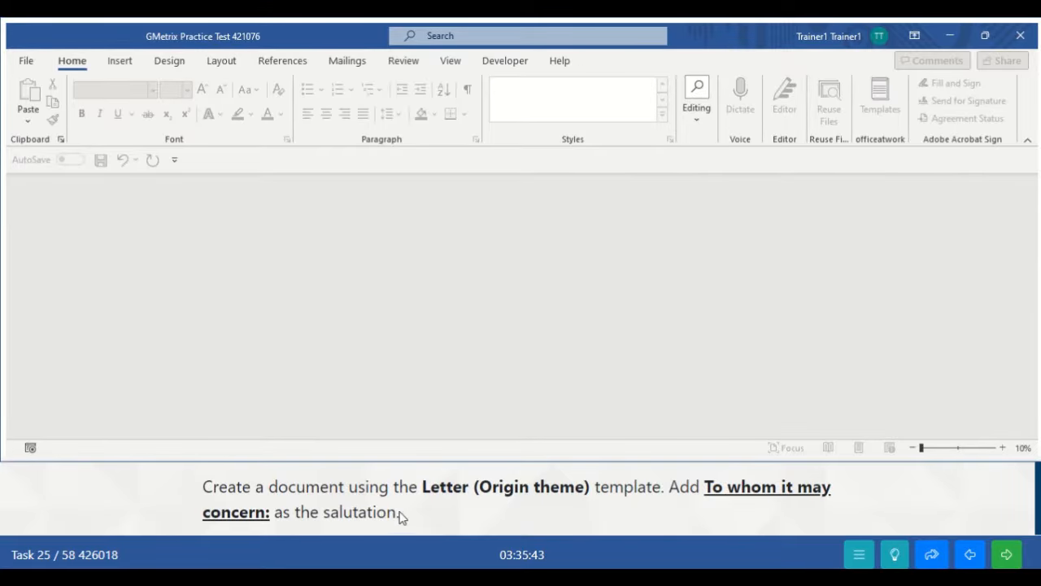
- Search templates for 'Letter (Origin theme)' and create a new document from it
left_click(28, 63)
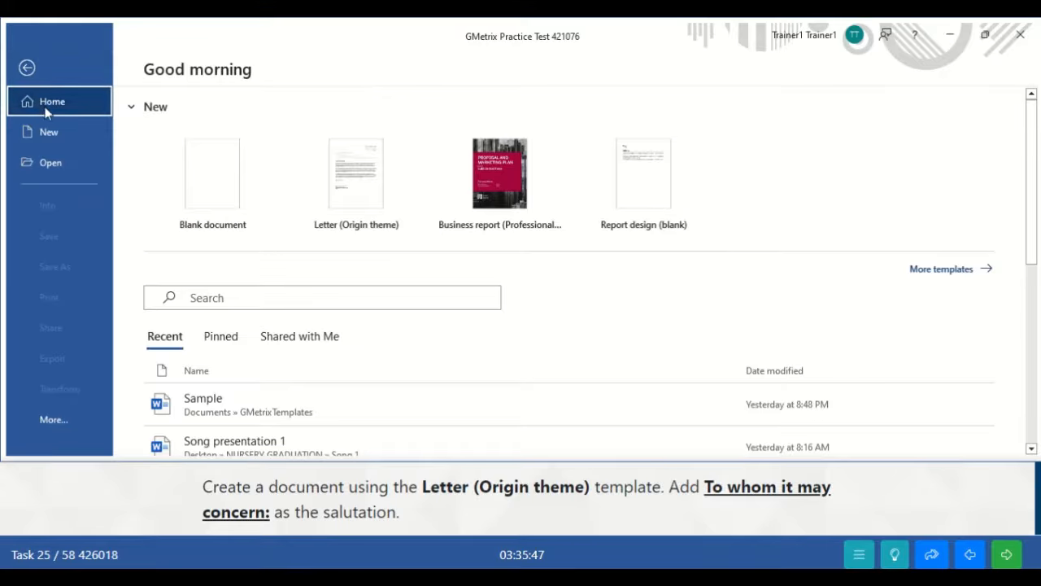
left_click(47, 132)
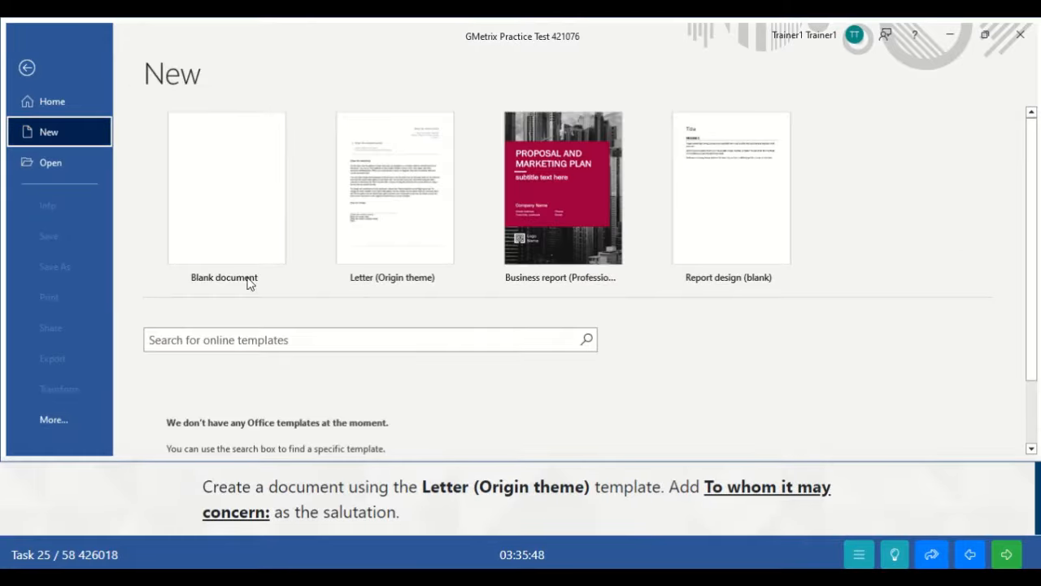
left_click(231, 333)
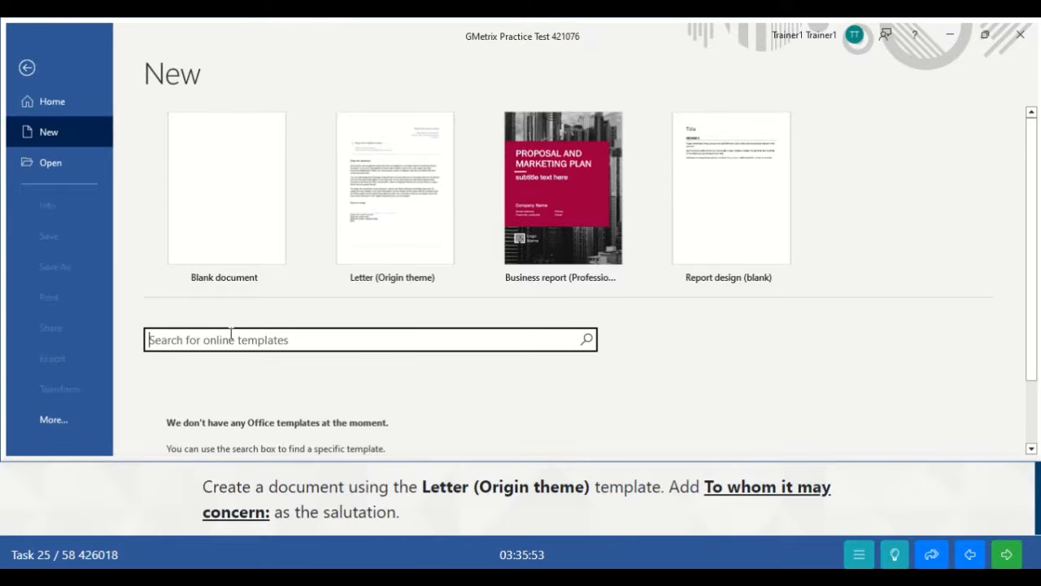
type("Letter")
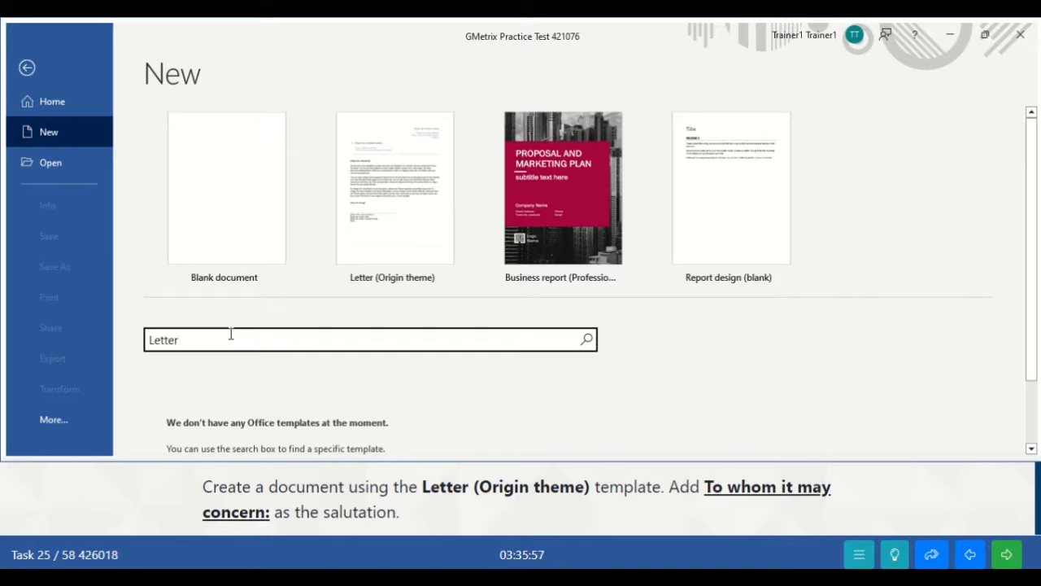
type(" (Origin theme)")
key("Return")
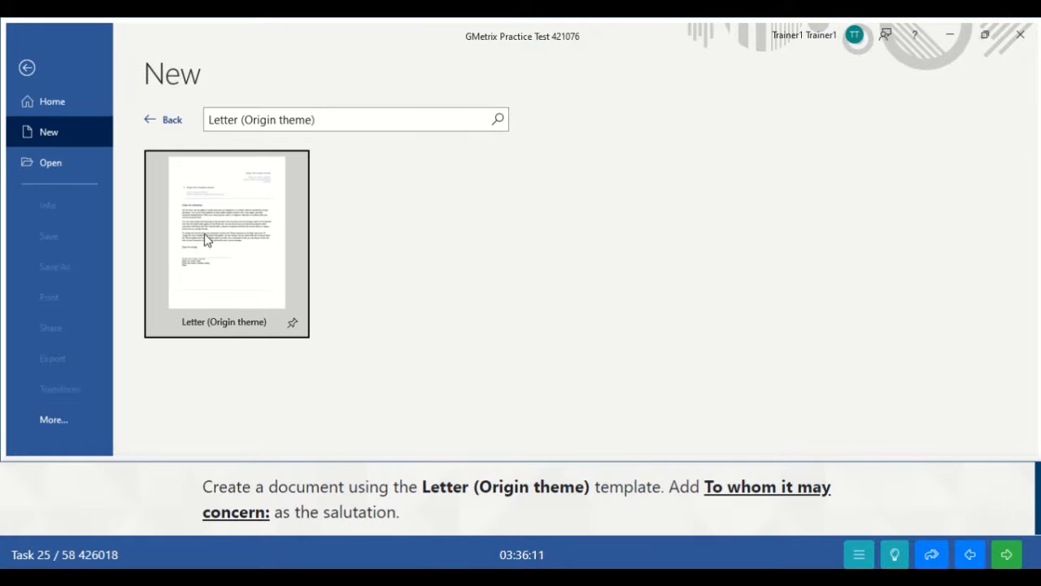
left_click(250, 301)
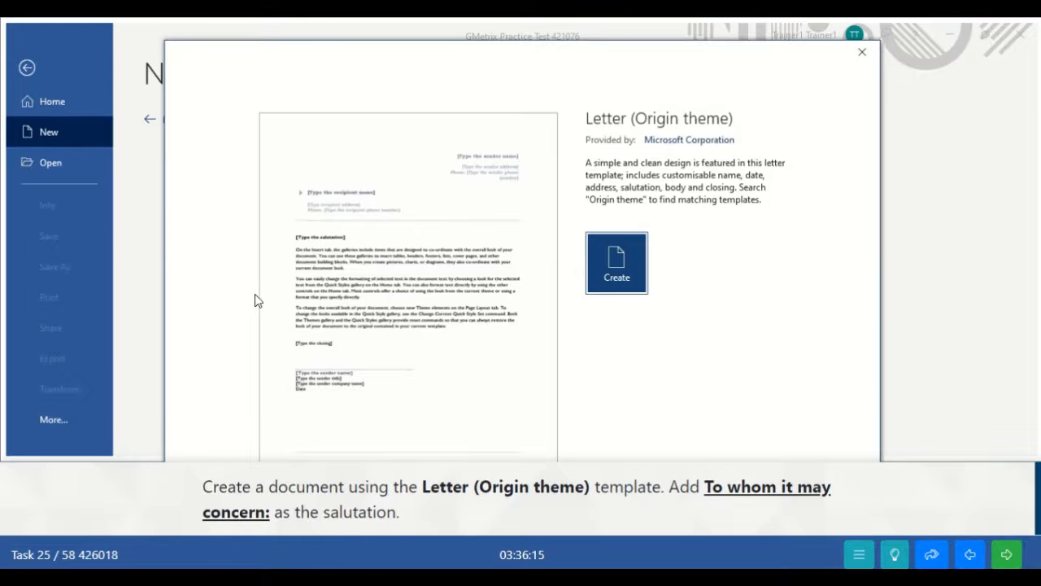
left_click(611, 282)
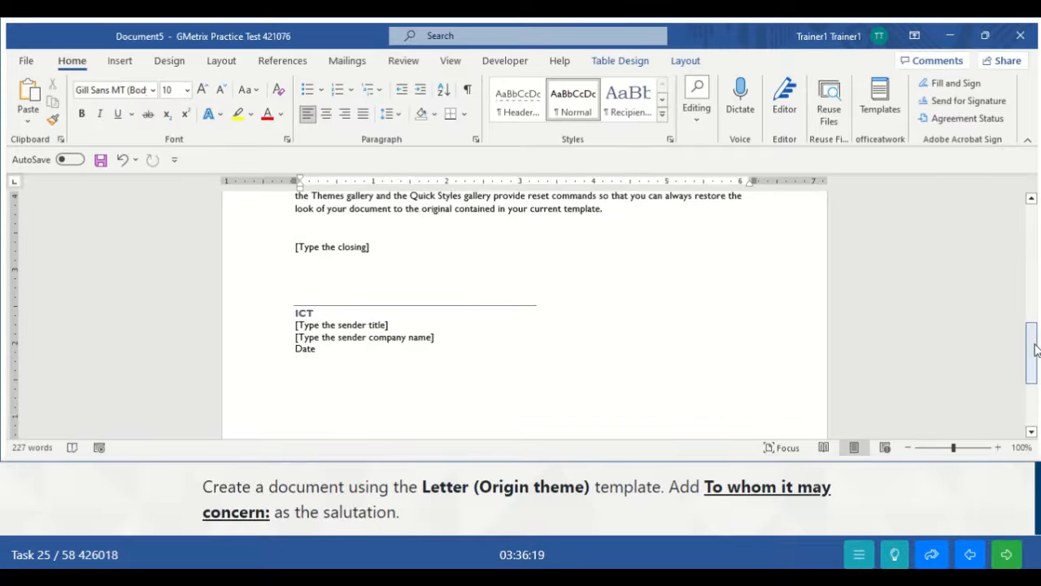
- Replace the salutation placeholder with 'To whom it may concern:'
left_click_drag(1030, 350, 1030, 275)
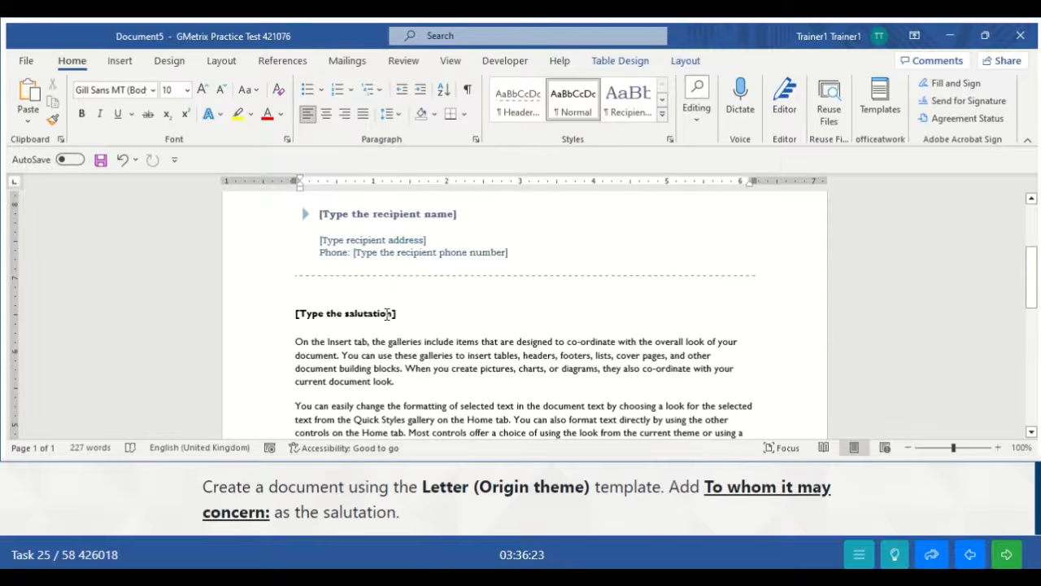
left_click(387, 314)
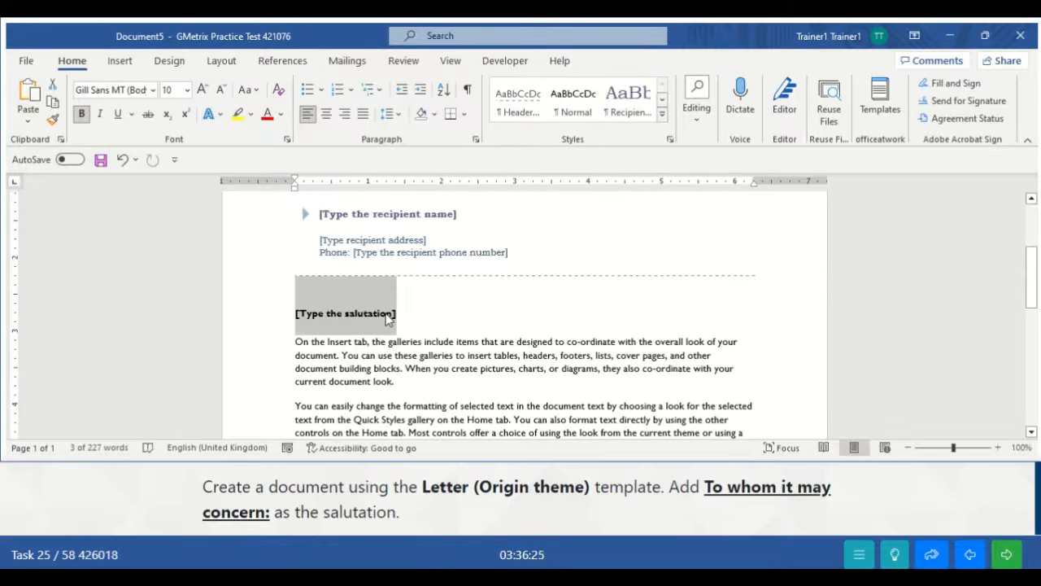
type("T")
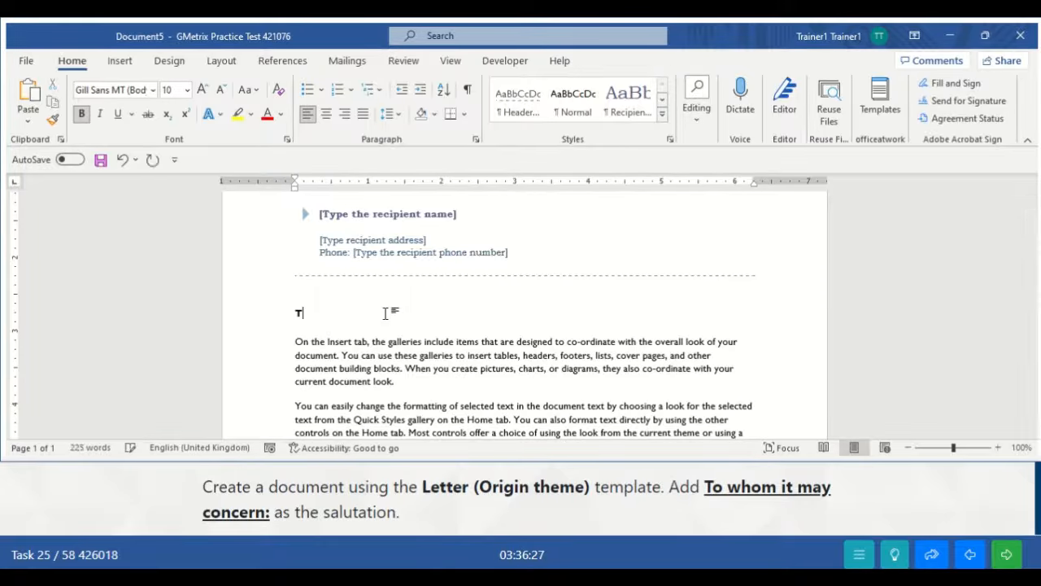
type("o whom it")
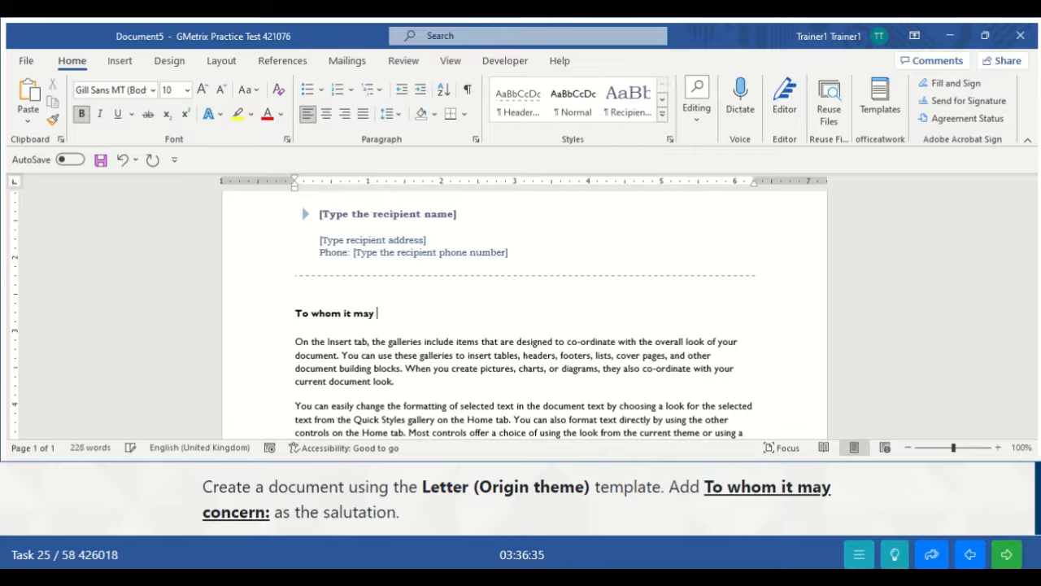
type(" may concern:")
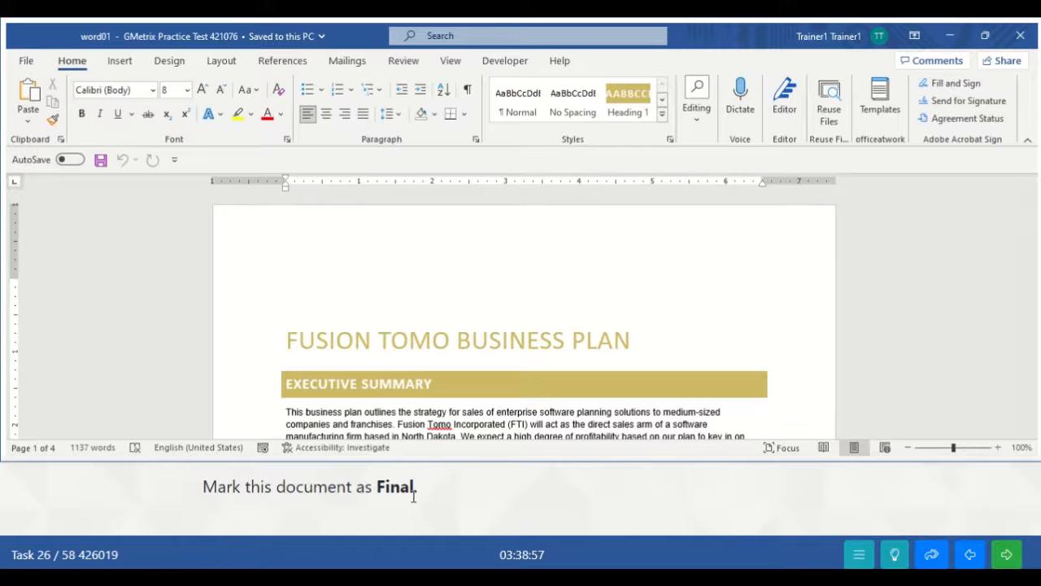
- Mark the document as final via Protect Document, accept both prompts, and submit the task
left_click(27, 61)
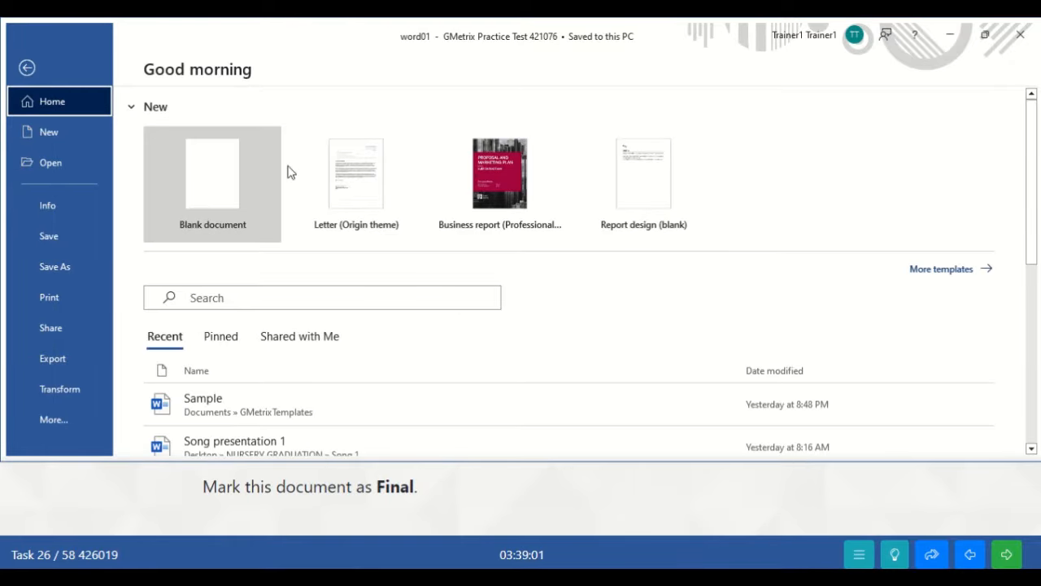
left_click(38, 210)
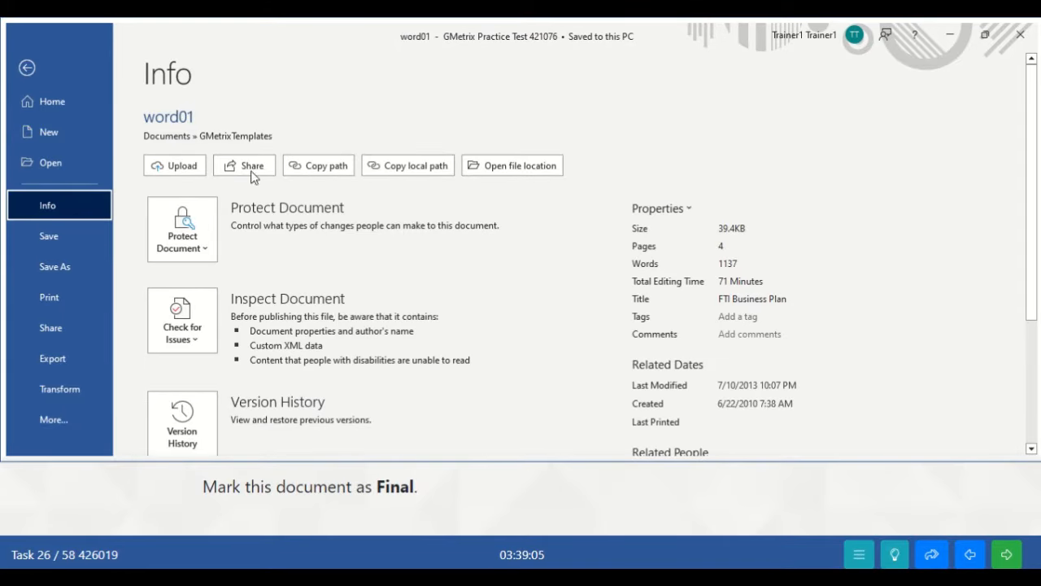
left_click(184, 244)
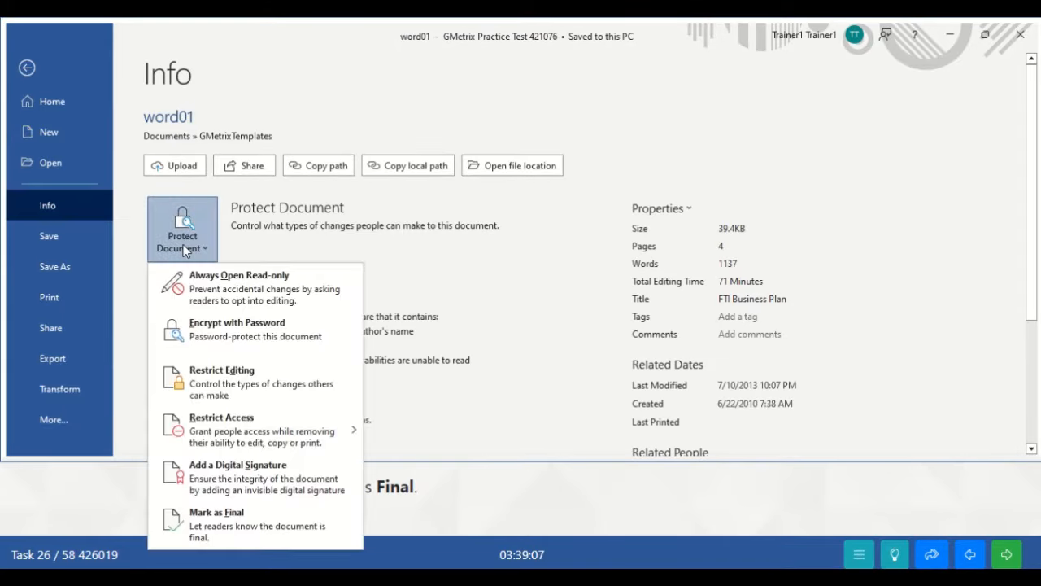
left_click(249, 527)
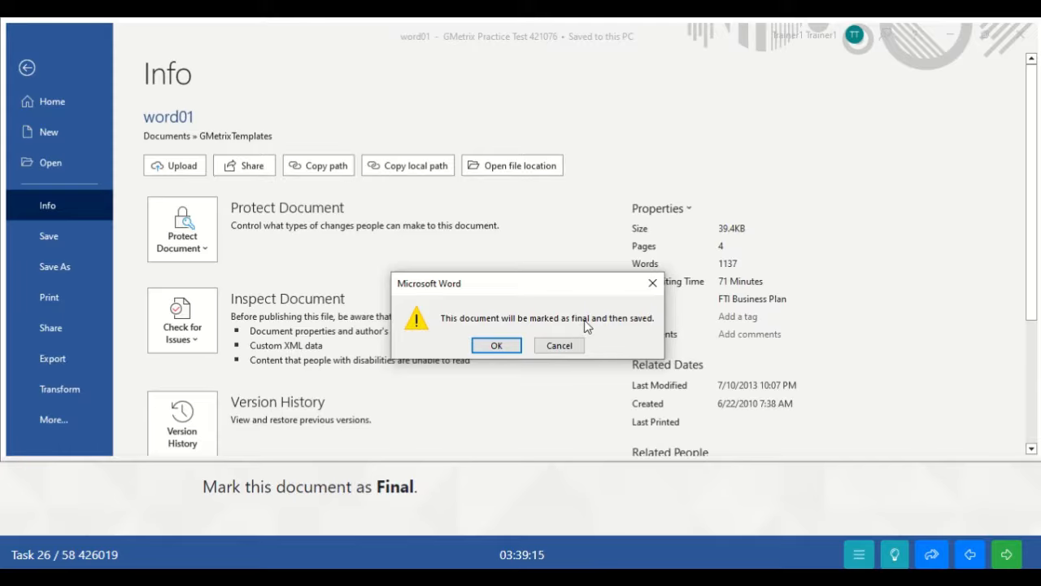
left_click(495, 346)
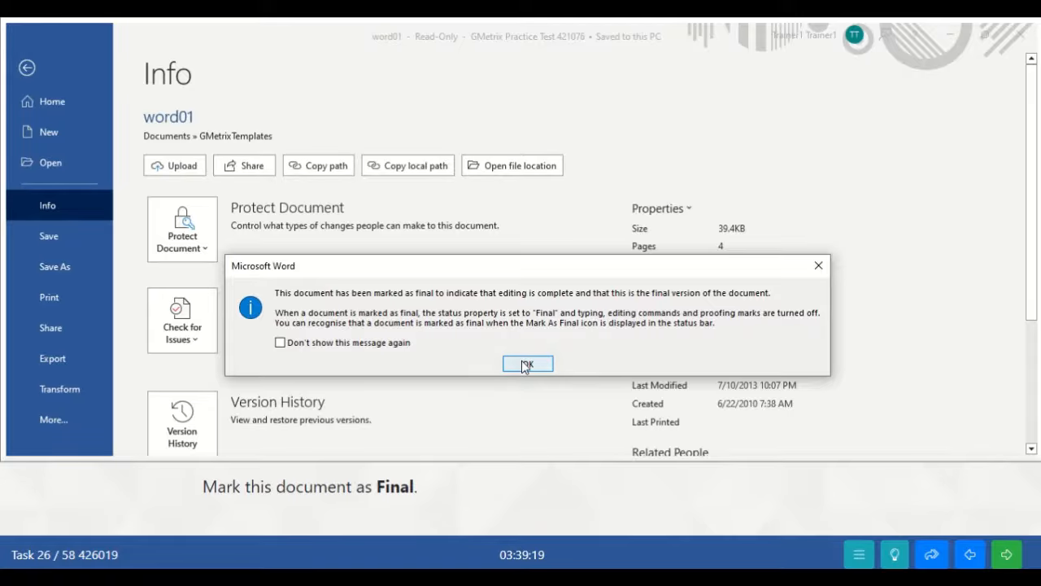
left_click(527, 363)
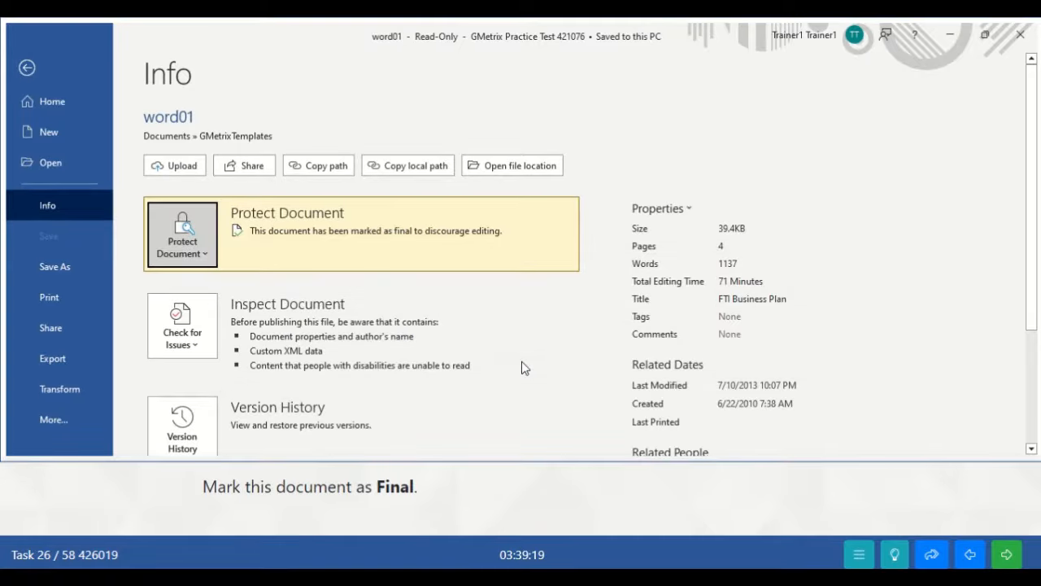
left_click(47, 65)
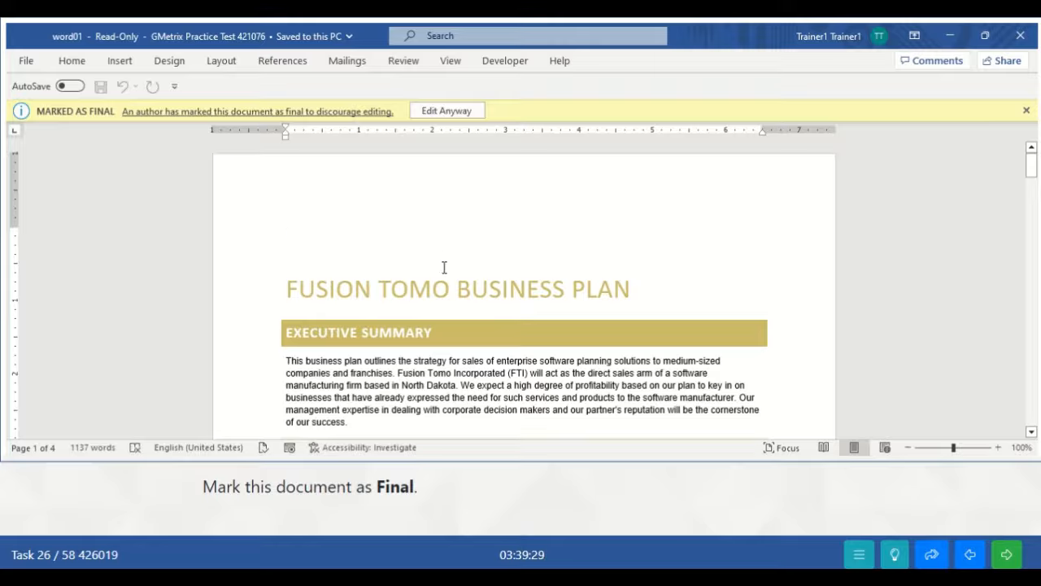
left_click(1008, 556)
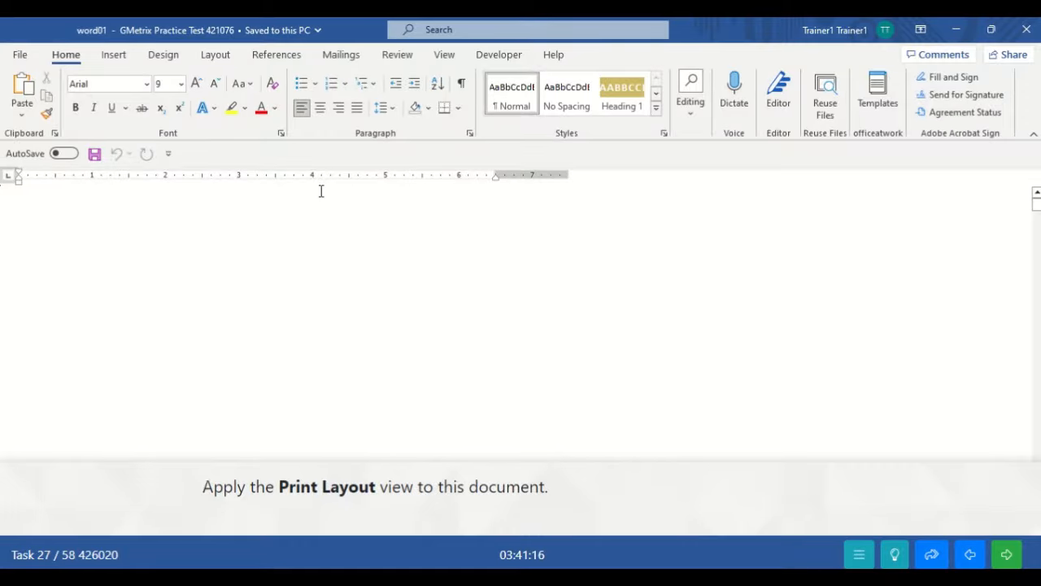
- Switch the document from Draft to Print Layout view
left_click(445, 57)
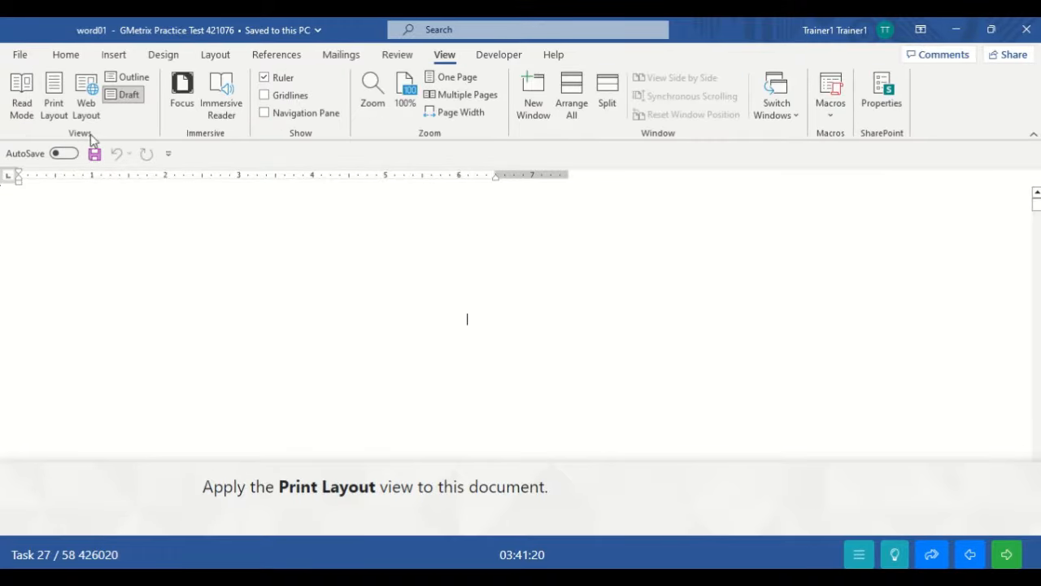
left_click(64, 104)
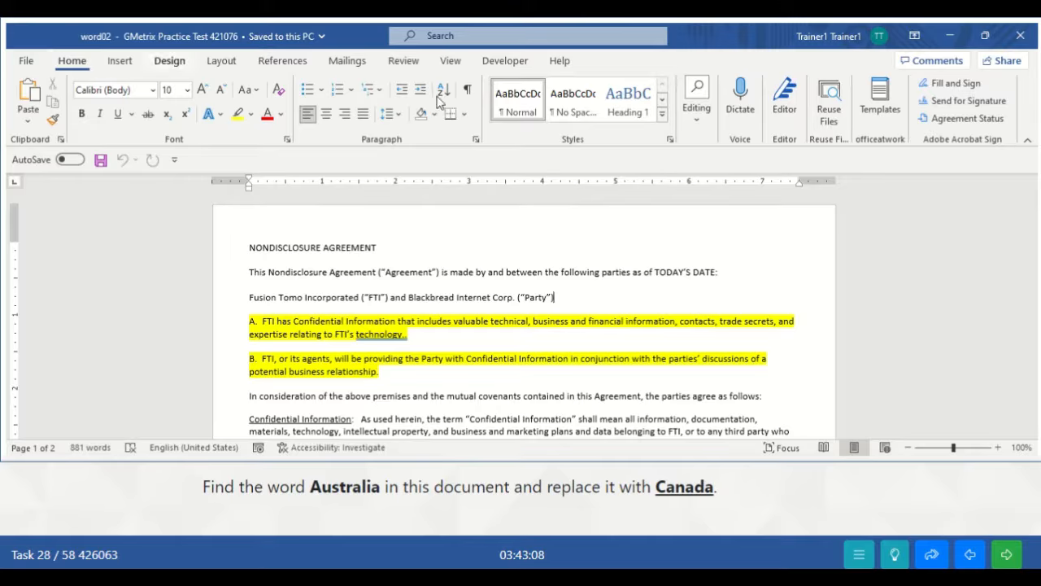
- Replace all occurrences of 'Australia' with 'Canada' in the agreement and advance to the next task
left_click(698, 118)
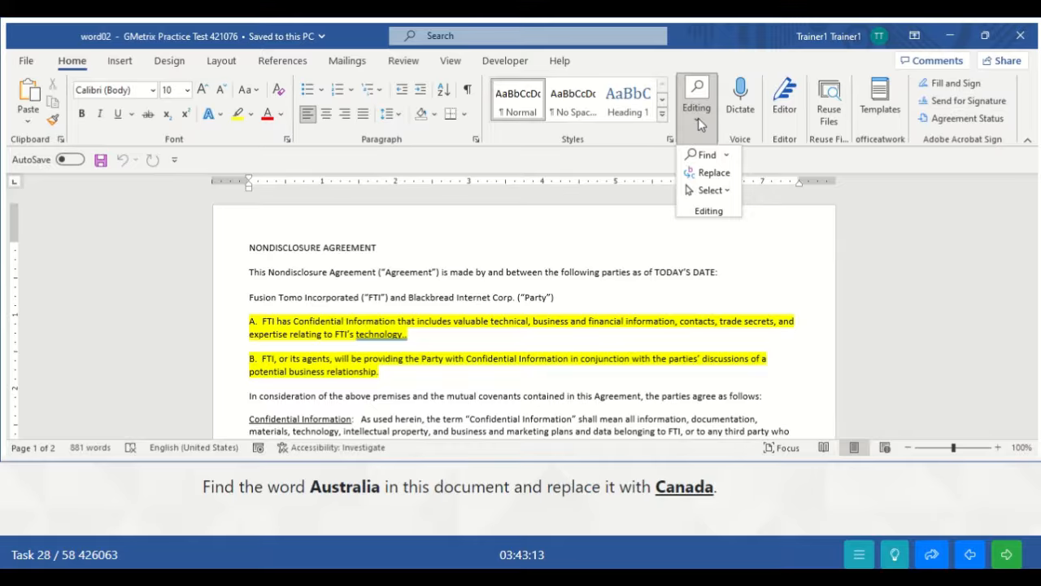
left_click(710, 173)
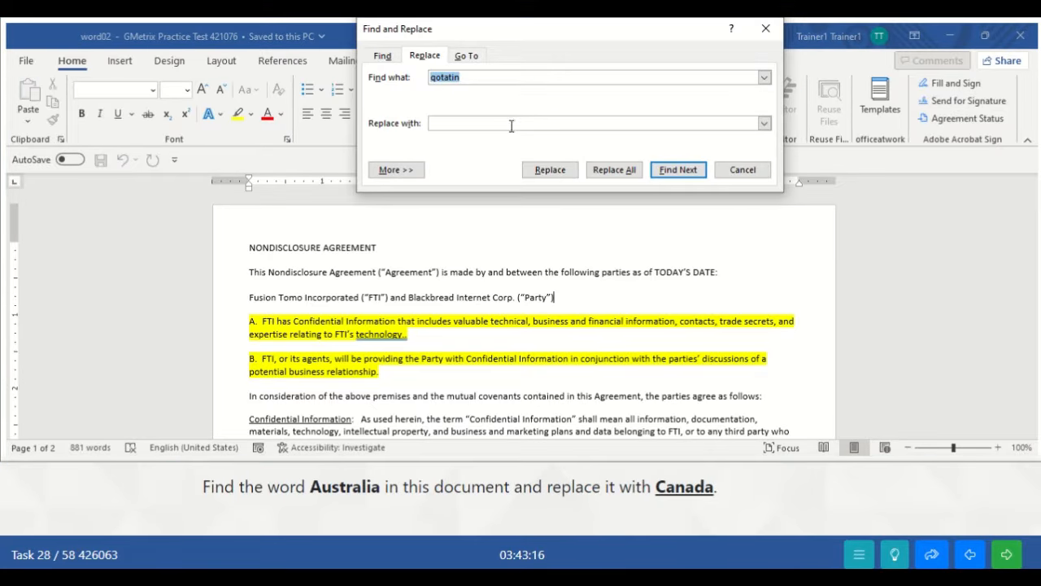
key("BackSpace")
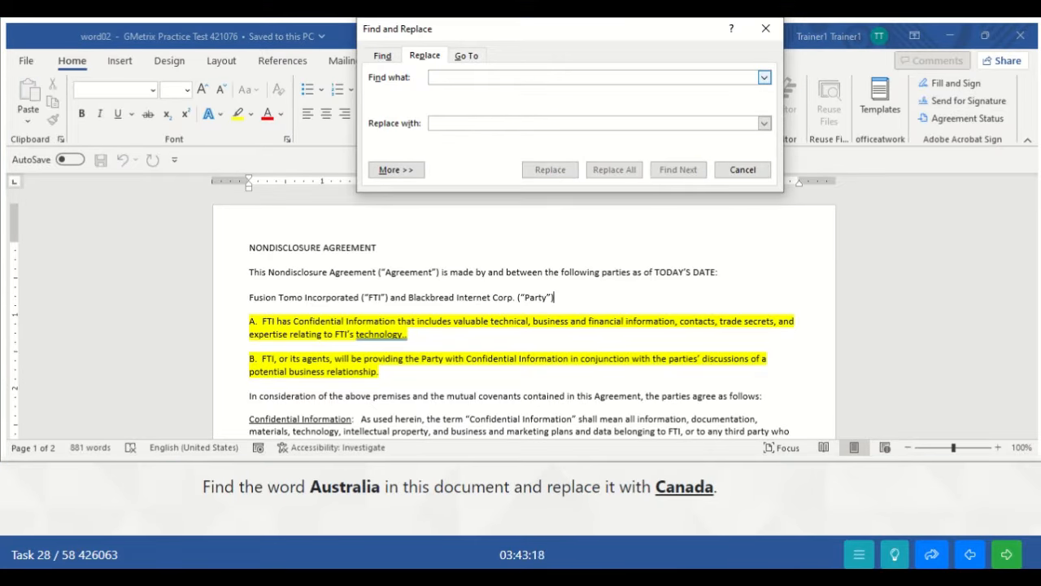
type("Austra")
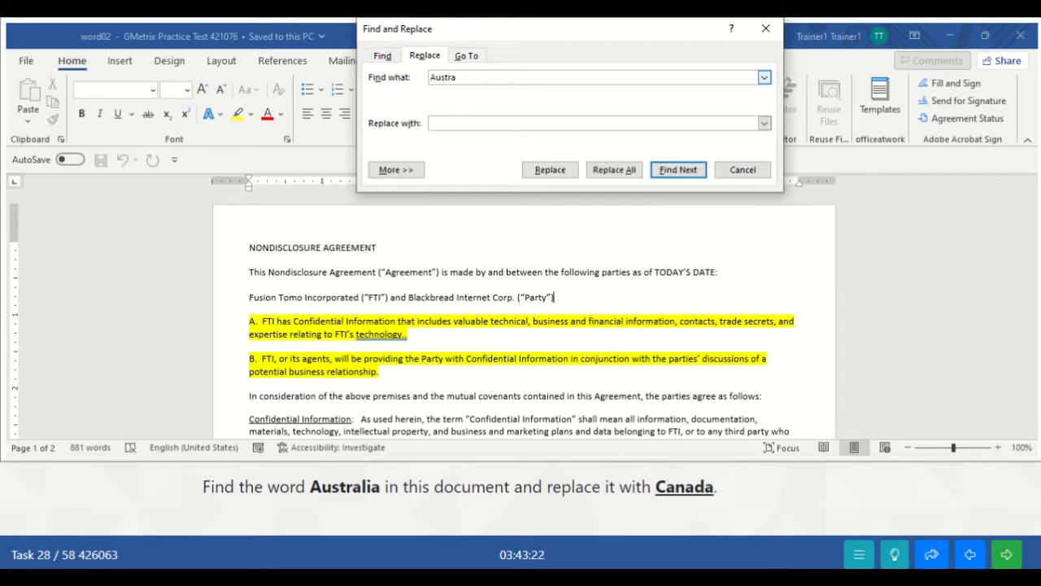
type("lia")
type("Canada")
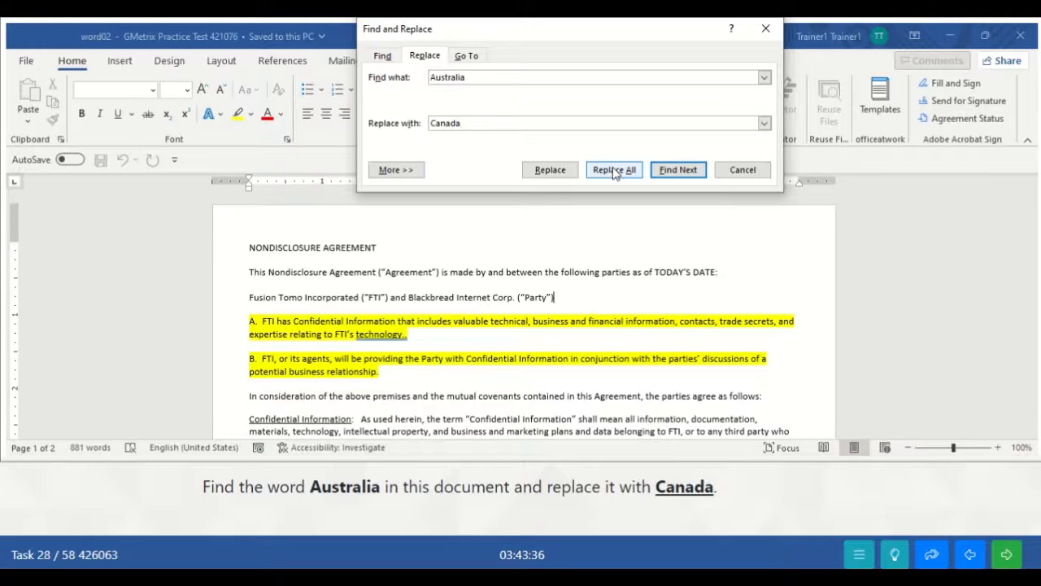
left_click(614, 171)
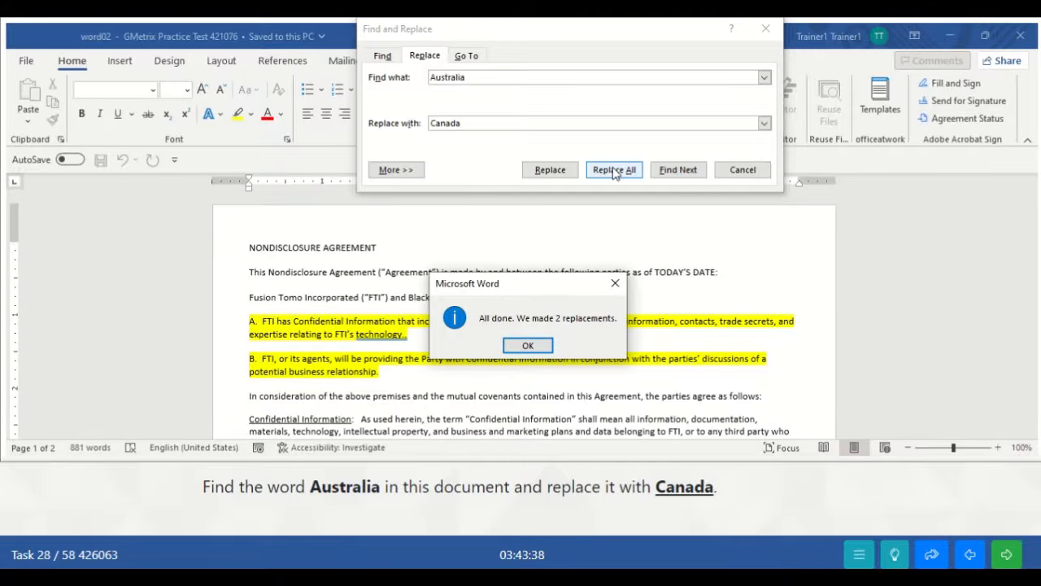
left_click(526, 346)
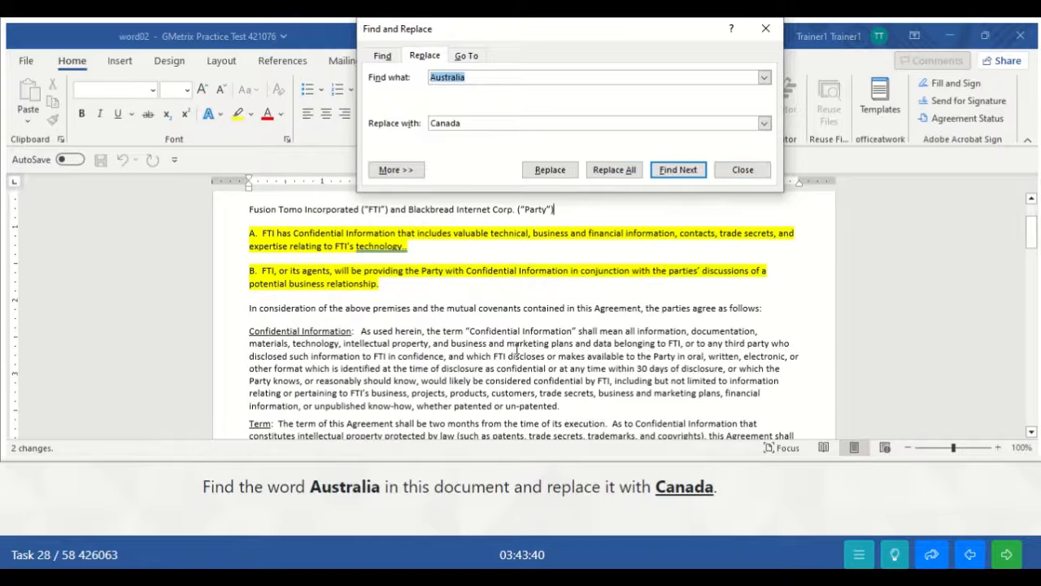
left_click(741, 170)
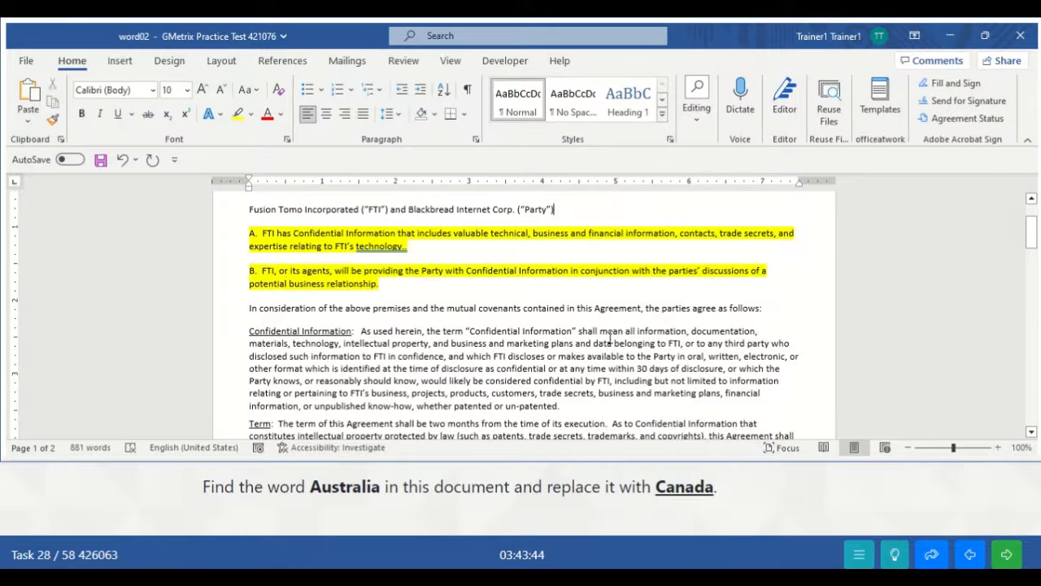
left_click(1007, 557)
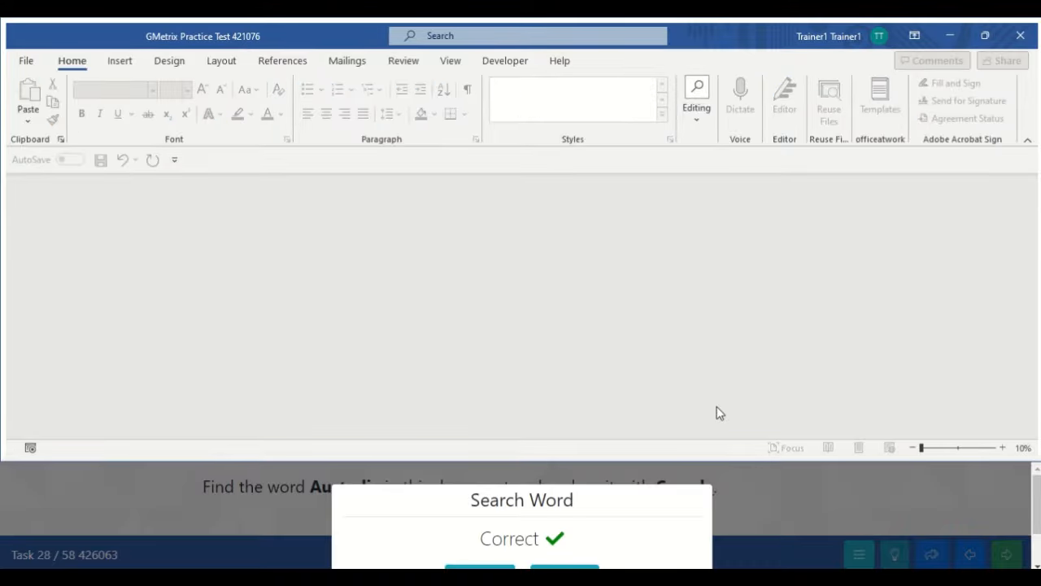
left_click_drag(1030, 497, 1036, 517)
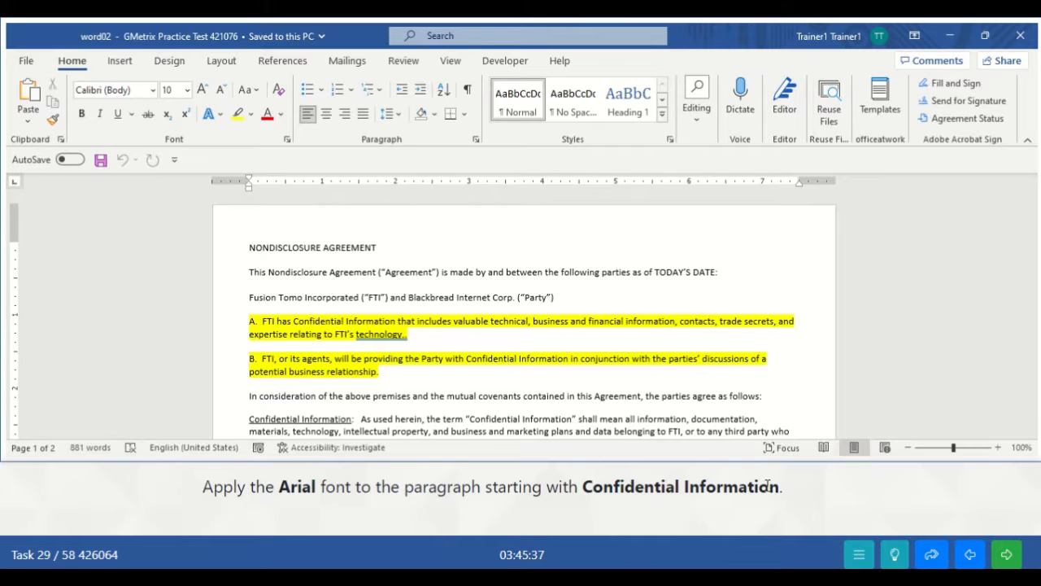
- Select the Confidential Information paragraph and change its font to Arial
left_click(391, 410)
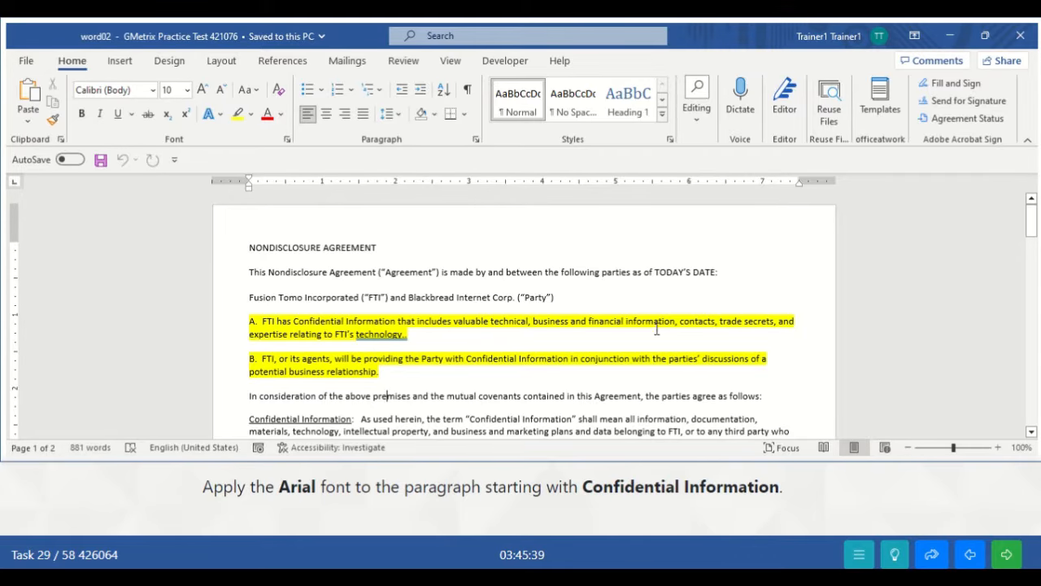
left_click_drag(1031, 229, 1031, 249)
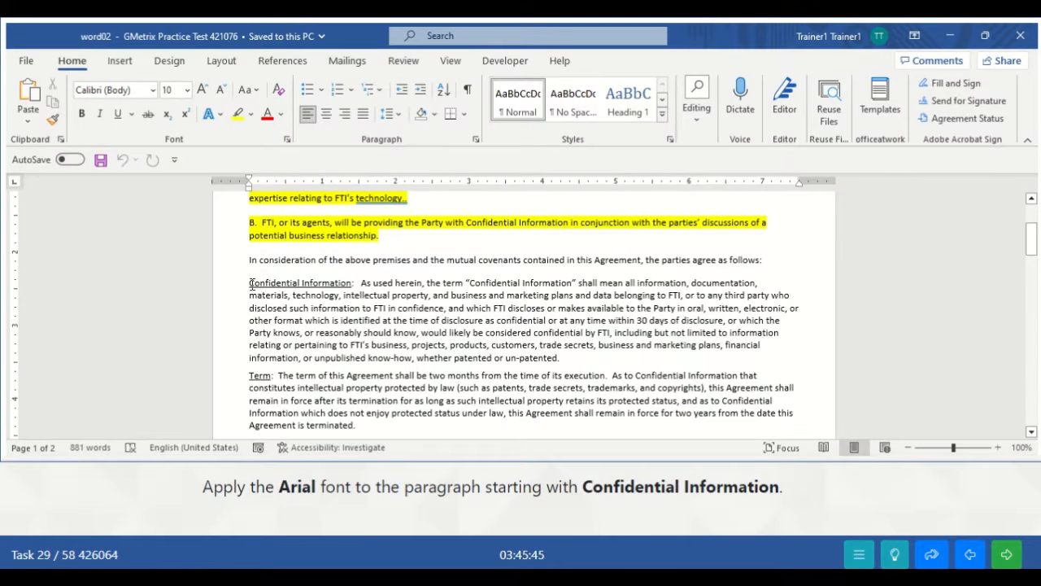
left_click_drag(251, 284, 567, 355)
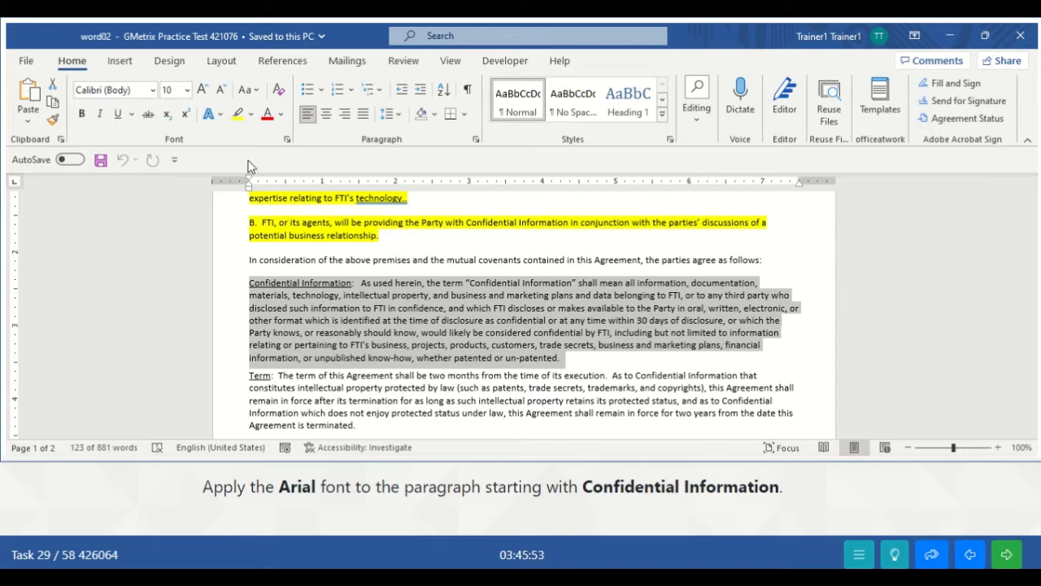
left_click(151, 91)
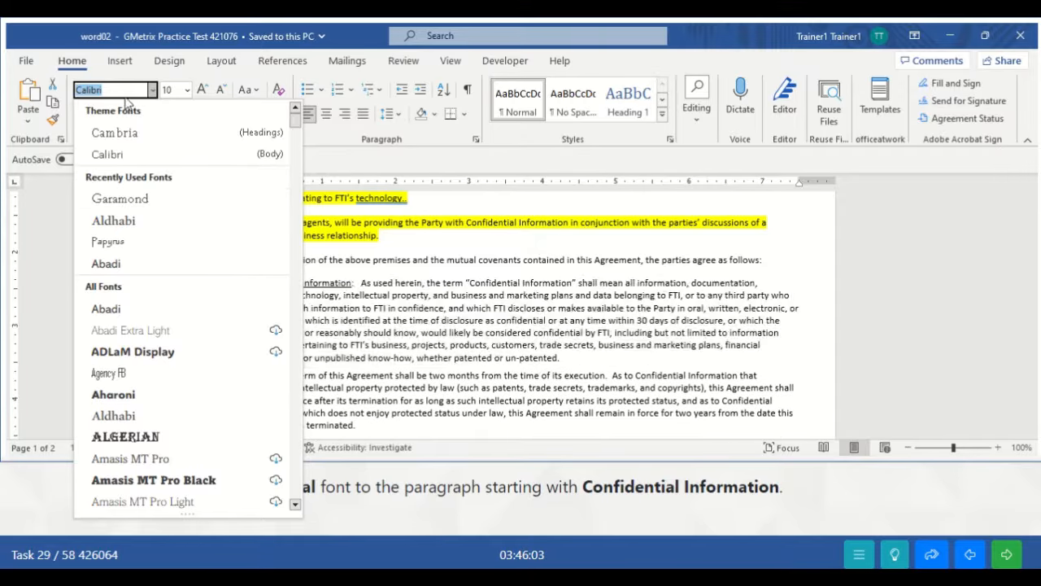
type("Arial")
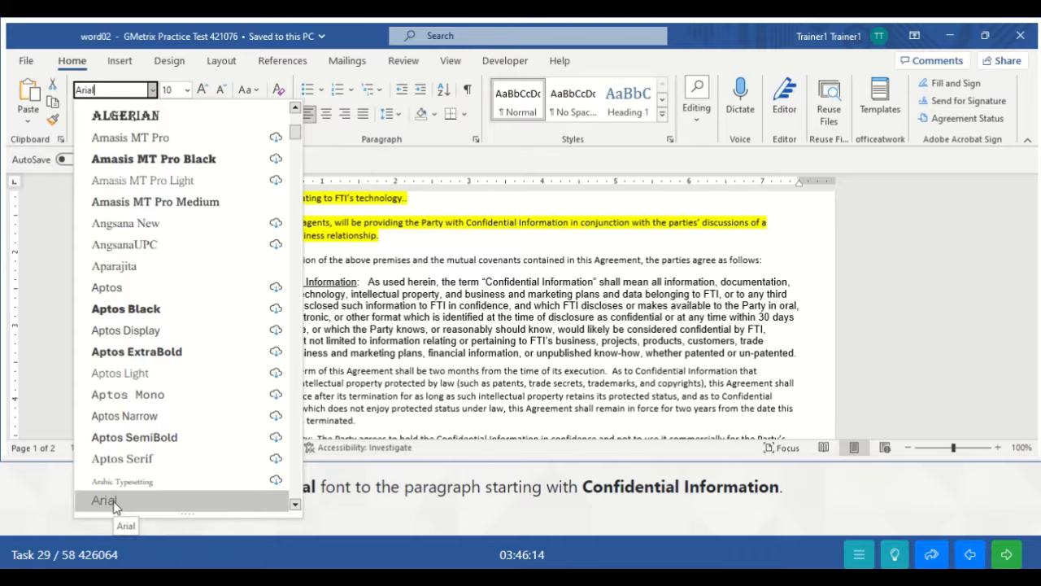
left_click(114, 506)
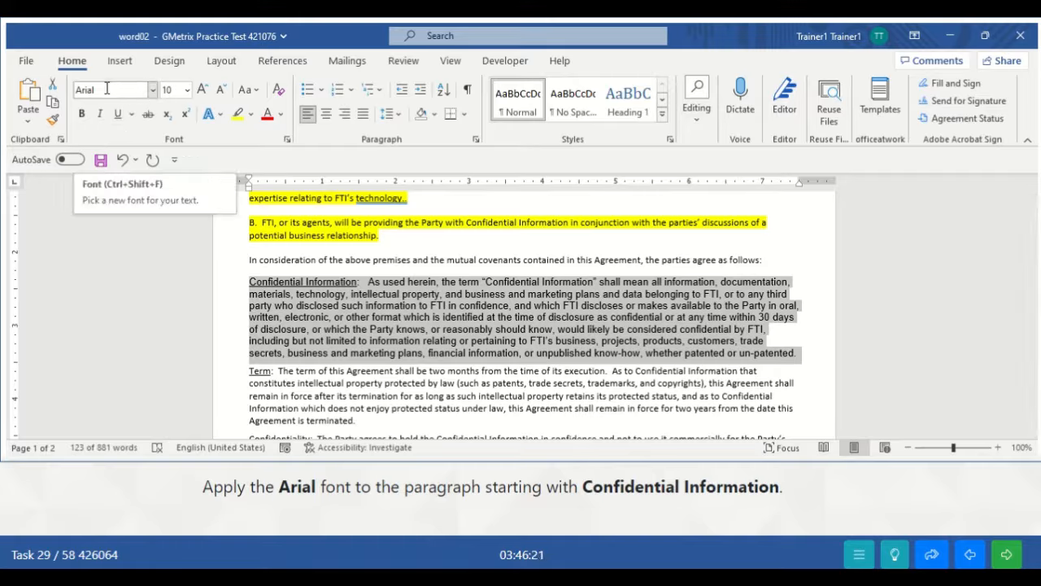
left_click(751, 358)
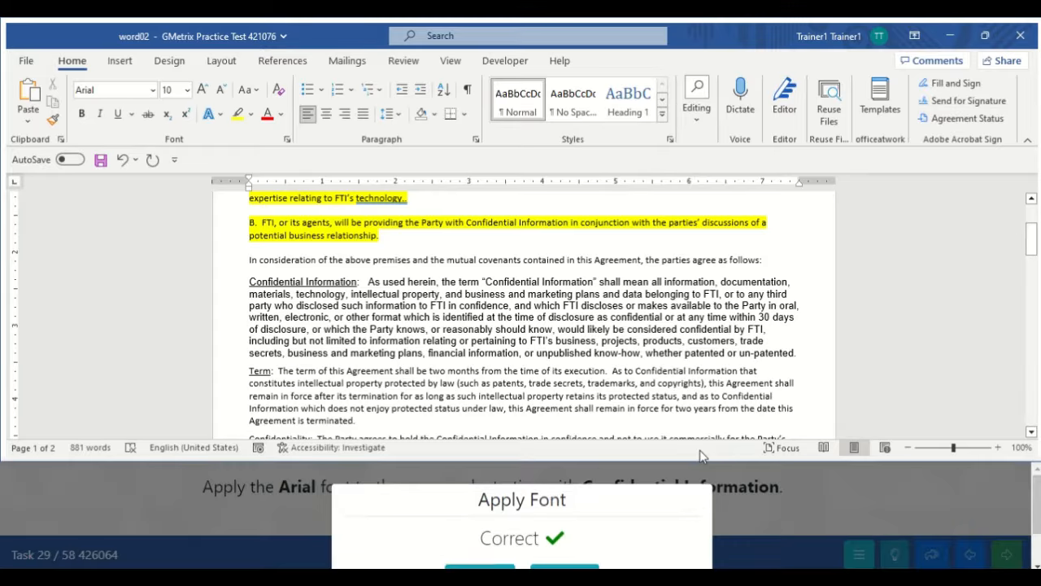
left_click_drag(1039, 500, 1040, 501)
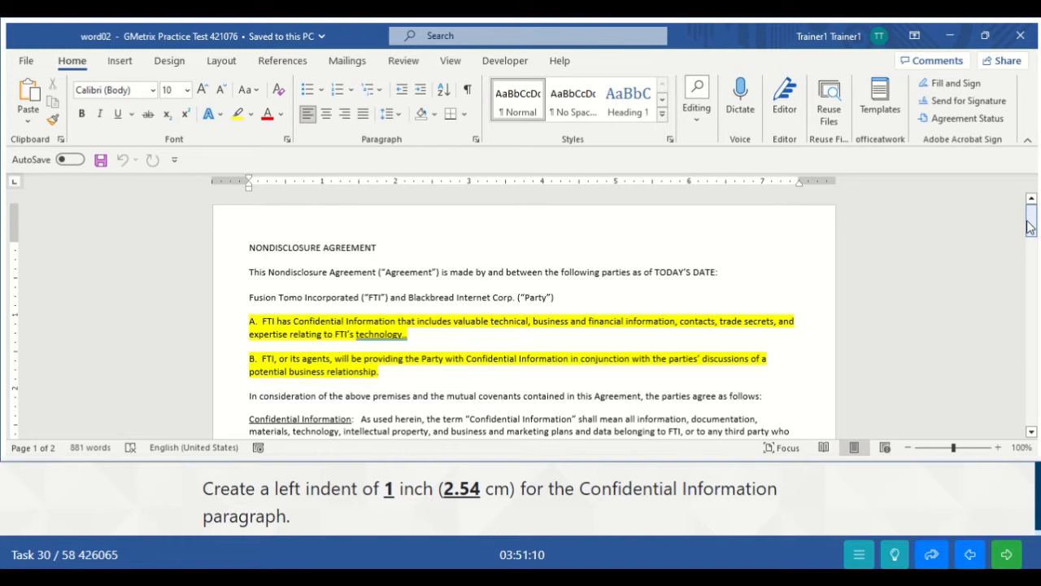
- Select the entire Confidential Information paragraph
left_click_drag(1031, 216, 1032, 242)
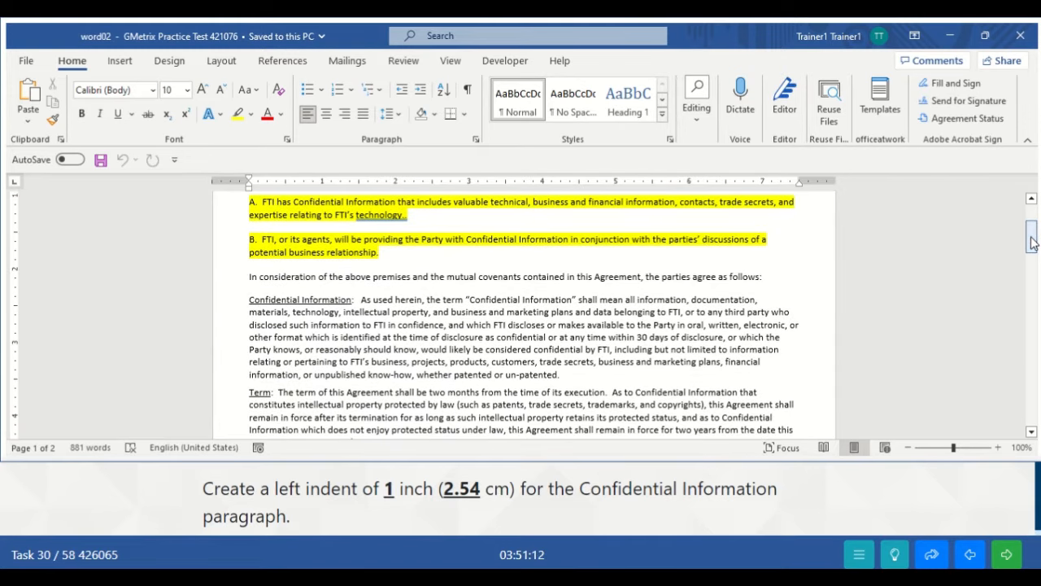
double_click(271, 311)
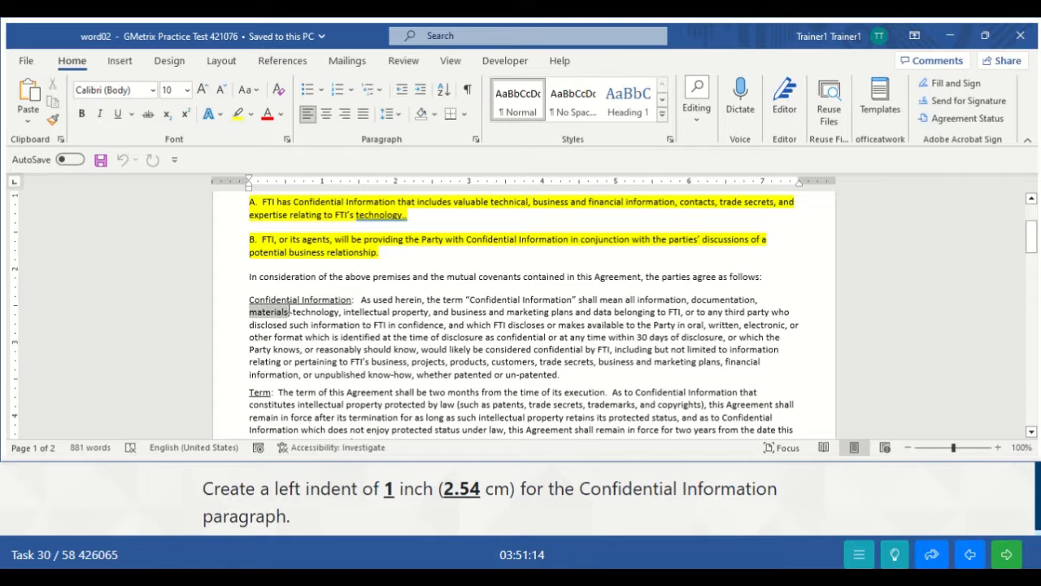
left_click_drag(259, 299, 578, 376)
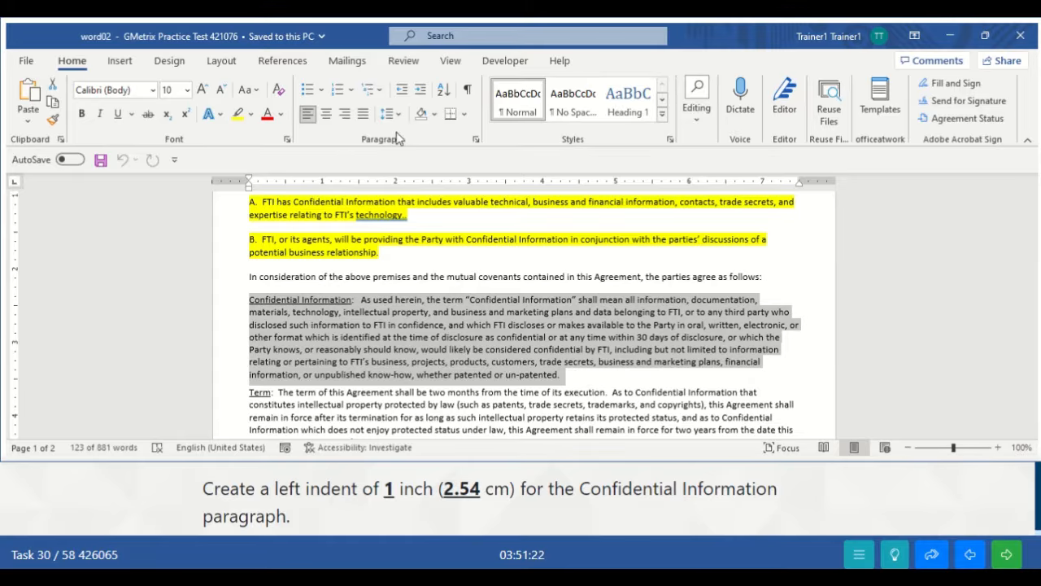
- Set the paragraph's left indent to 1 inch in the Paragraph dialog
left_click(476, 143)
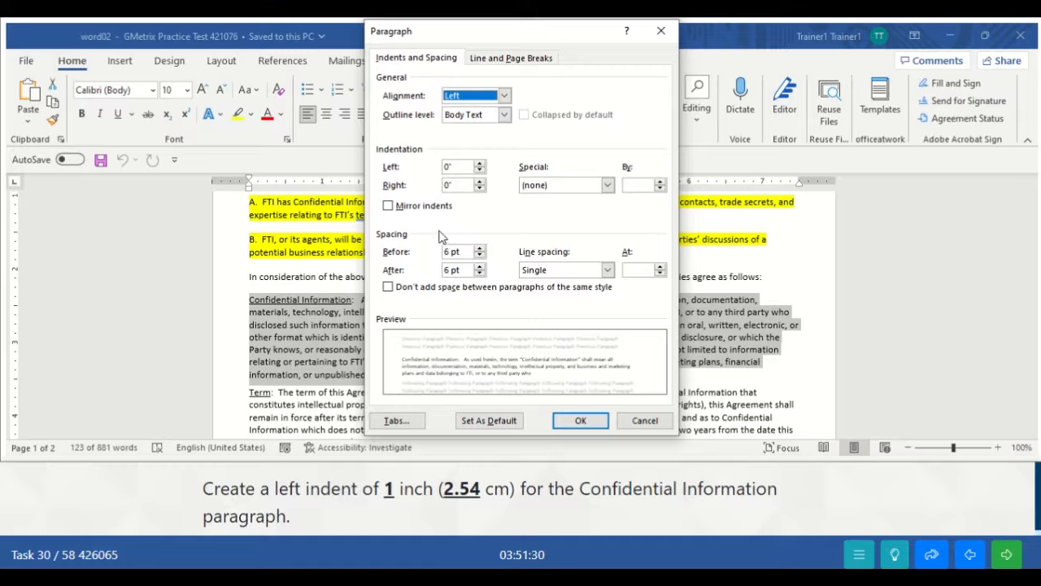
left_click(479, 163)
left_click(479, 163)
left_click(479, 162)
left_click(479, 162)
left_click(479, 163)
left_click(479, 164)
left_click(479, 164)
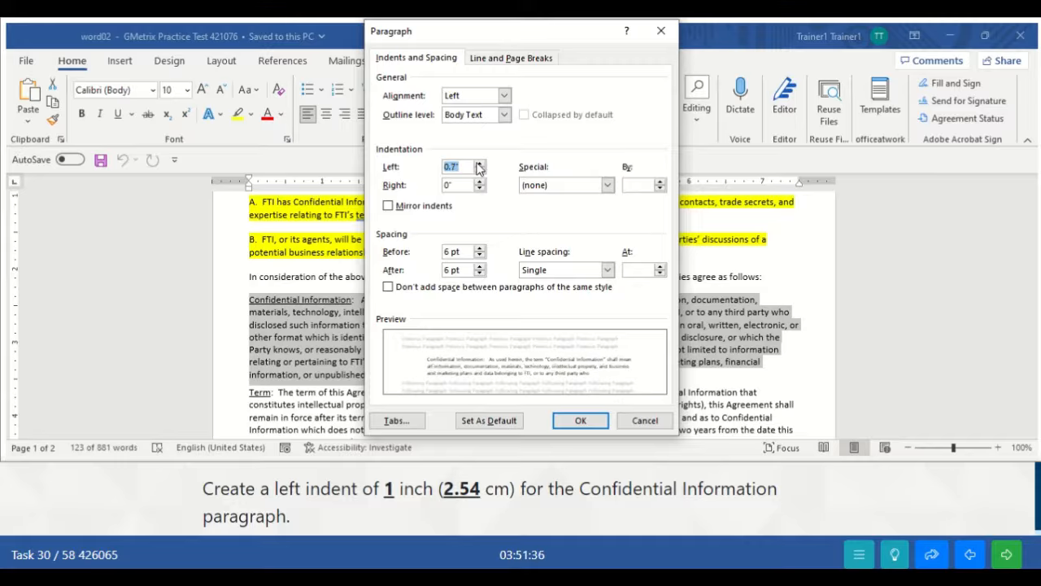
left_click(479, 164)
left_click(479, 164)
left_click(479, 163)
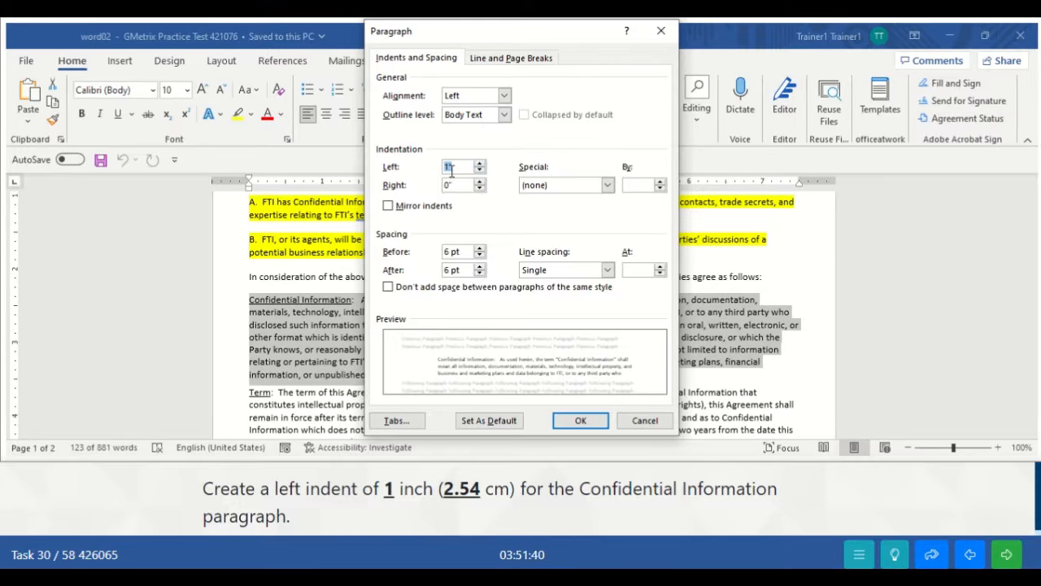
left_click(583, 422)
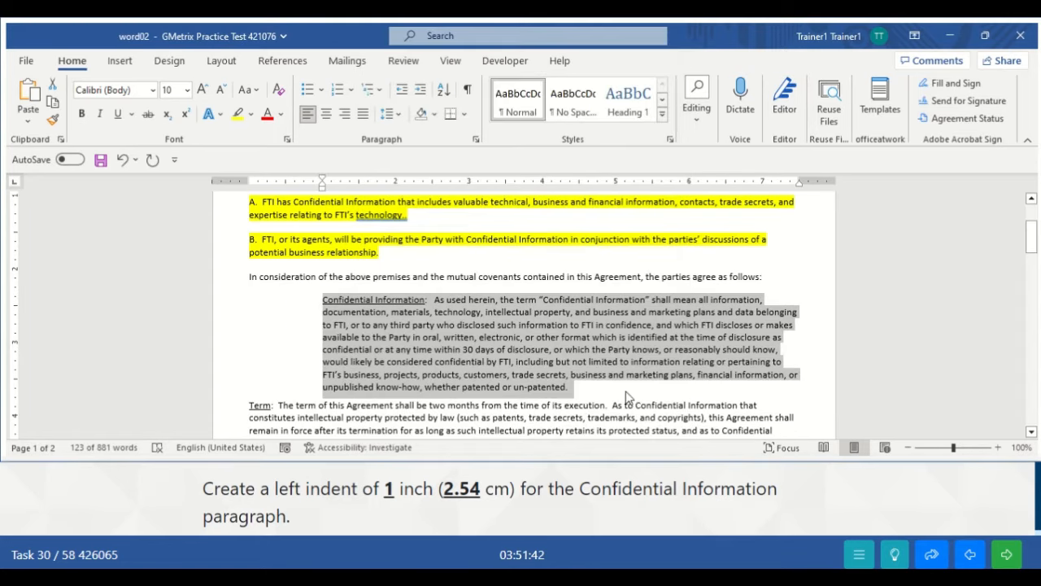
left_click(638, 394)
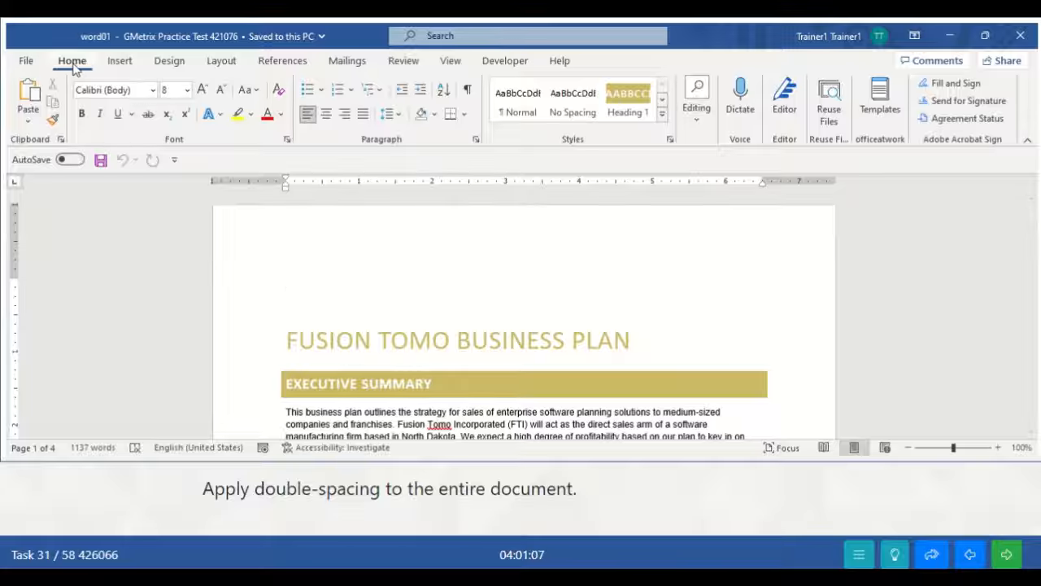
- Select all the Fusion Tomo business plan text with Select All, then again with Ctrl+A
left_click(697, 113)
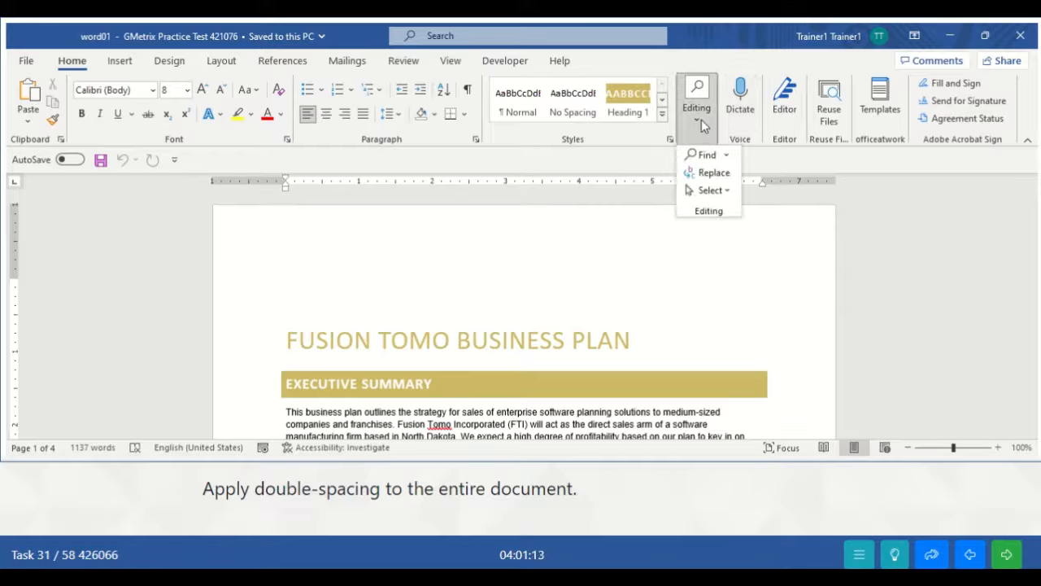
left_click(722, 193)
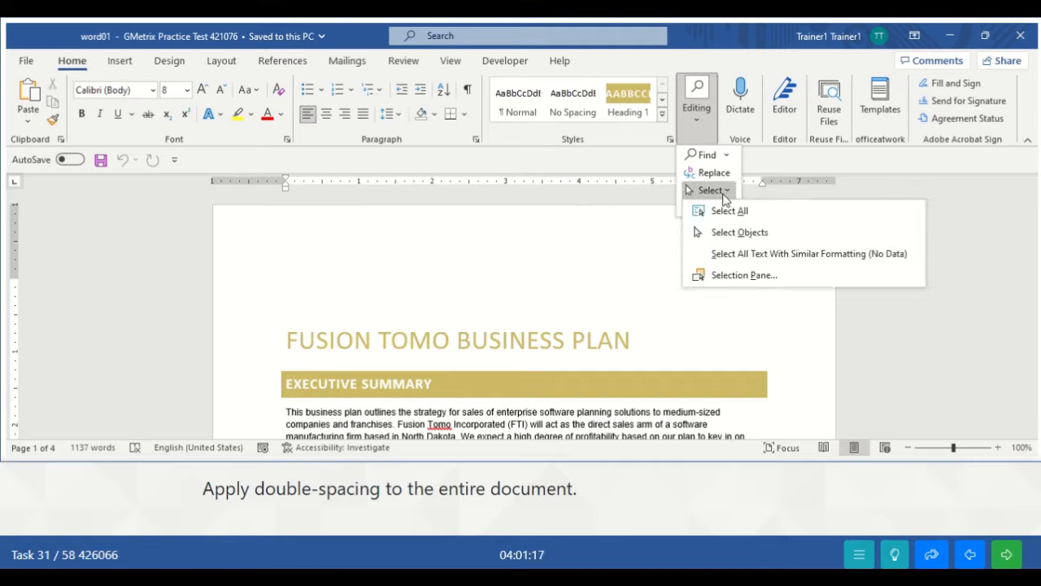
left_click(727, 210)
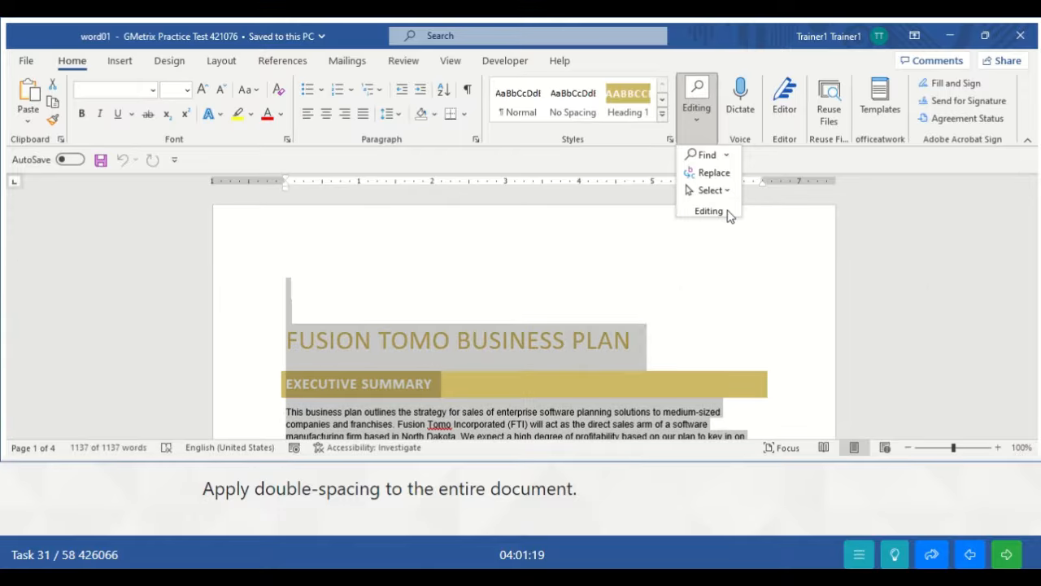
left_click(486, 314)
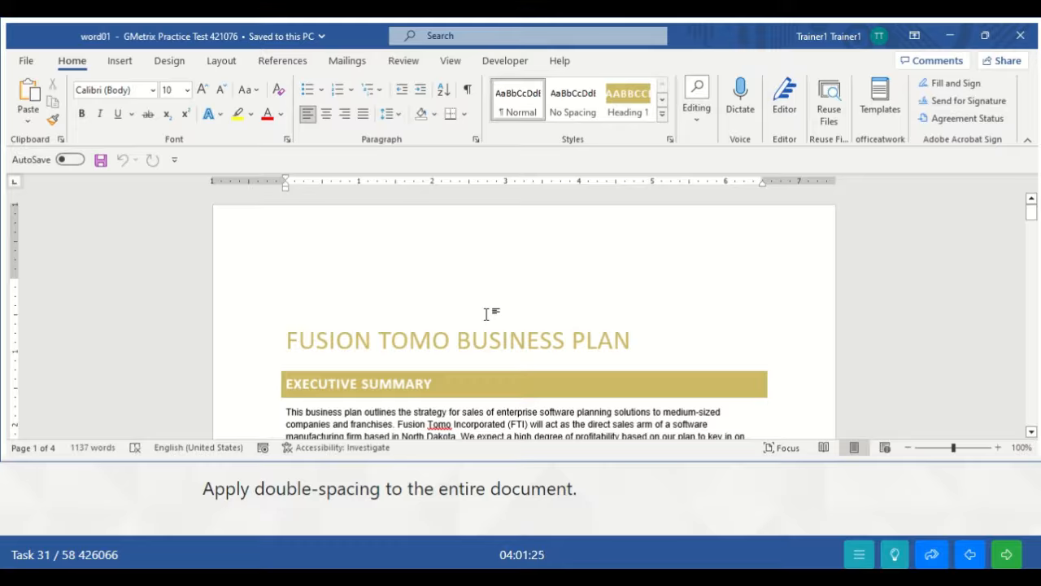
key("ctrl+a")
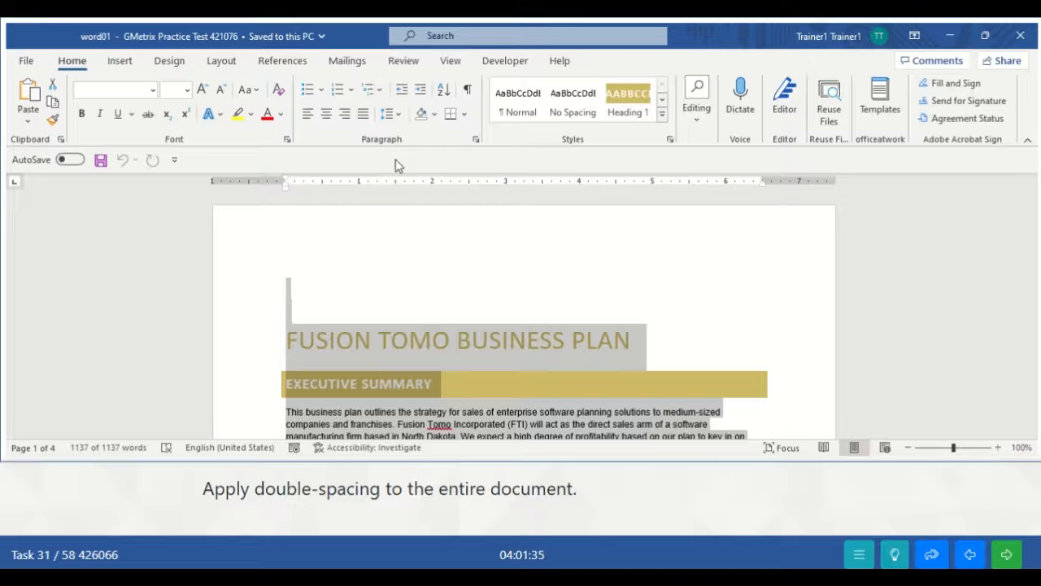
- Set line spacing to Double for the whole document and submit the task
left_click(475, 141)
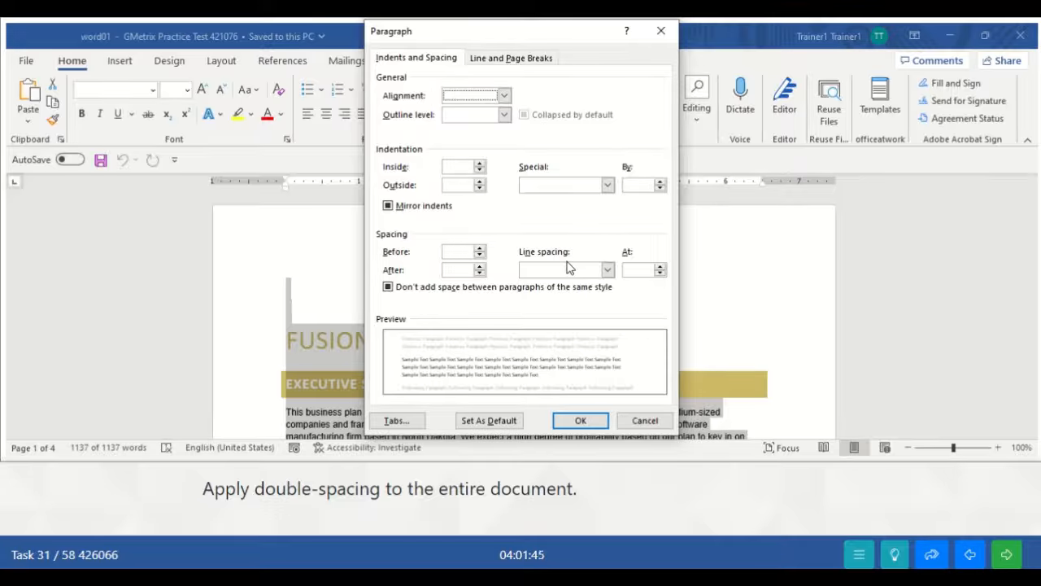
left_click(607, 270)
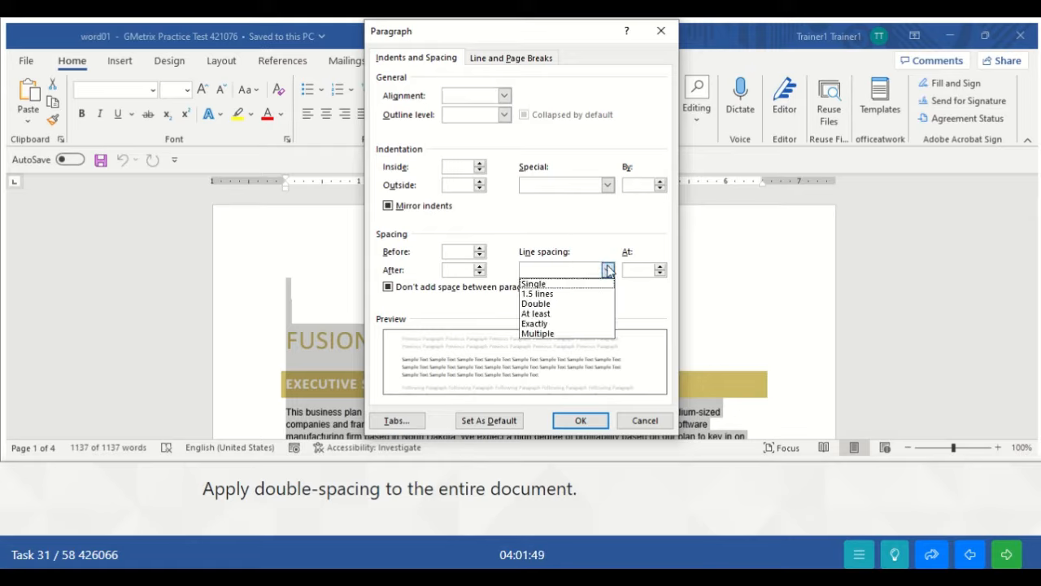
left_click(559, 304)
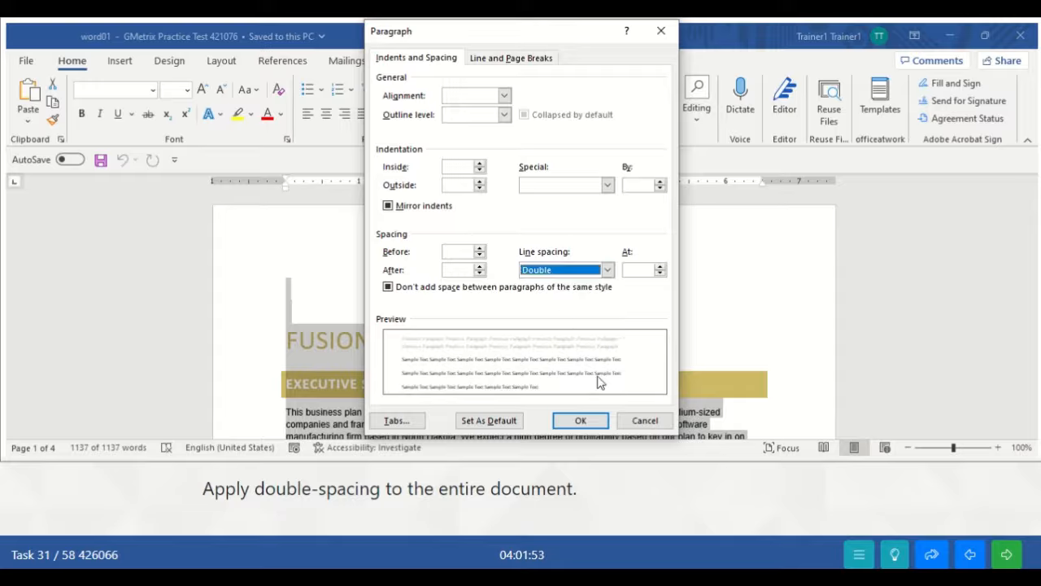
left_click(580, 421)
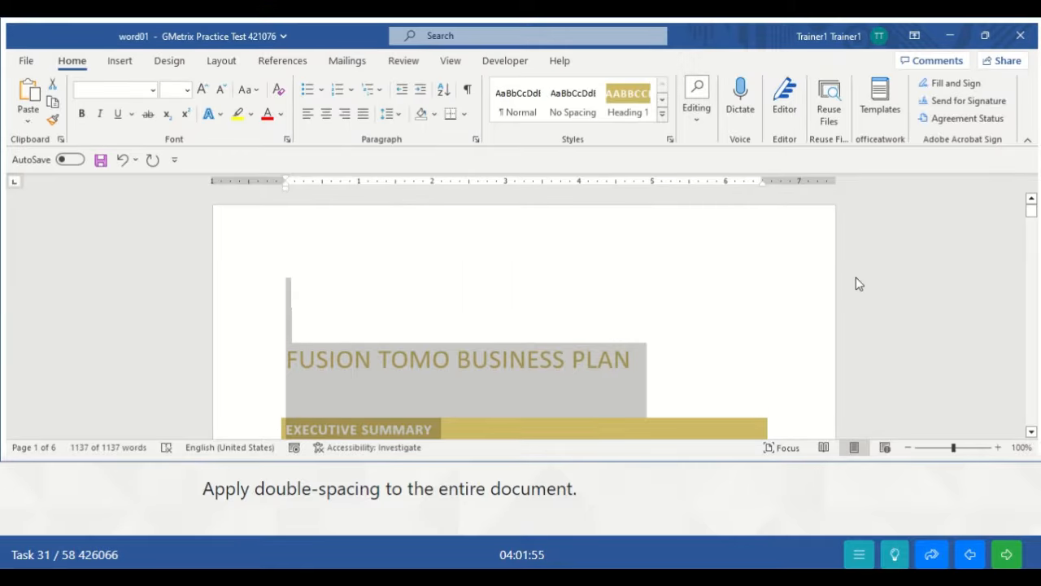
left_click_drag(1030, 209, 1031, 227)
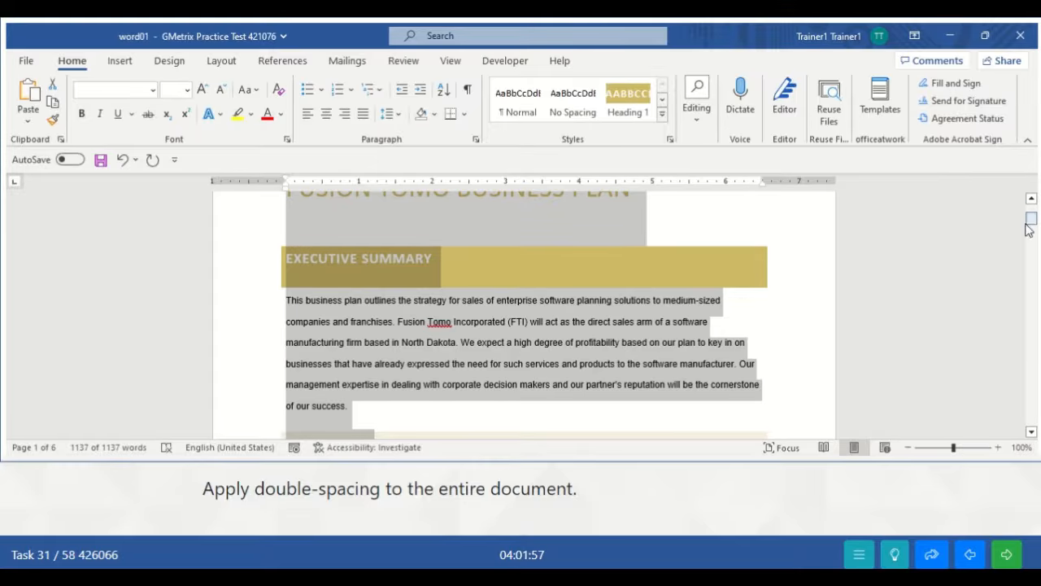
left_click(638, 333)
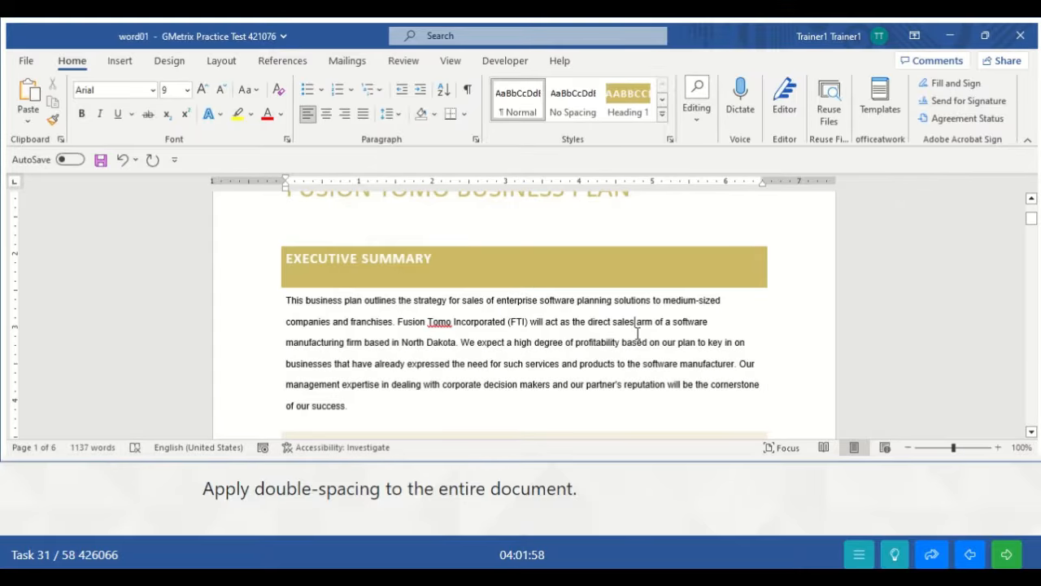
left_click(1009, 556)
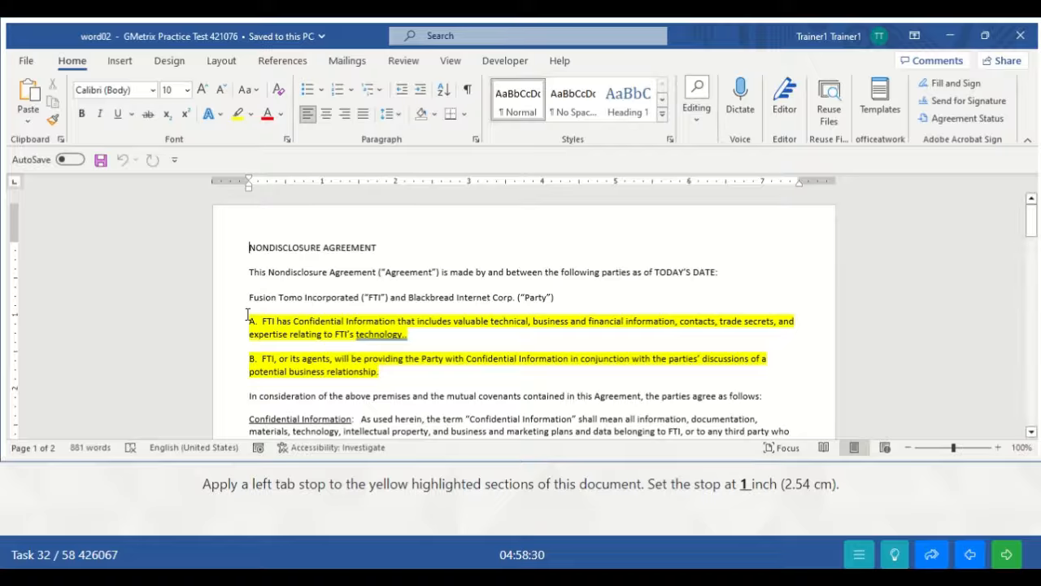
- Drag across the yellow-highlighted paragraphs A and B to select them
left_click_drag(252, 319, 379, 371)
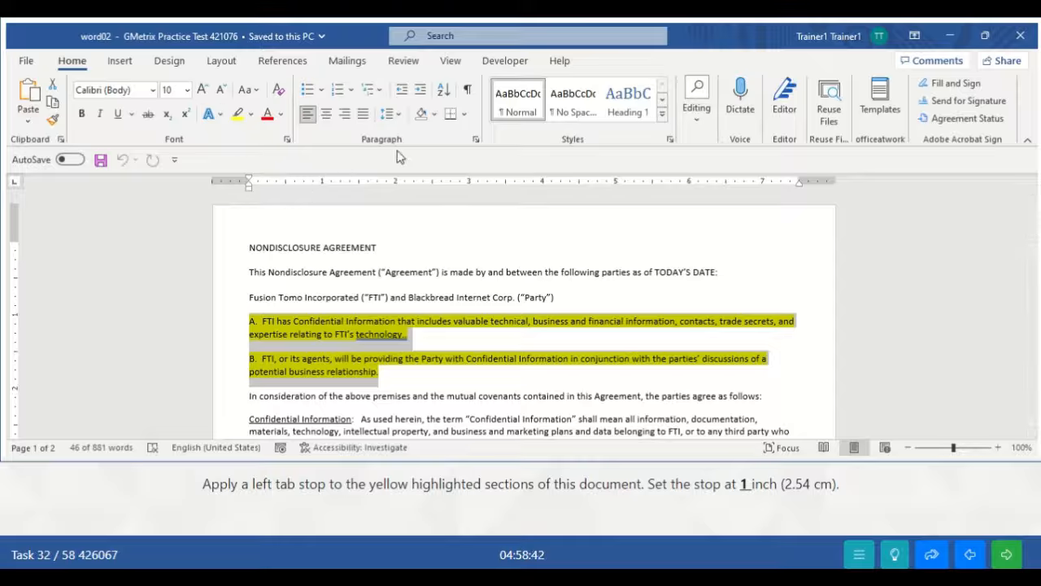
- Add a 1-inch left tab stop to paragraphs A and B and submit the task
left_click(476, 142)
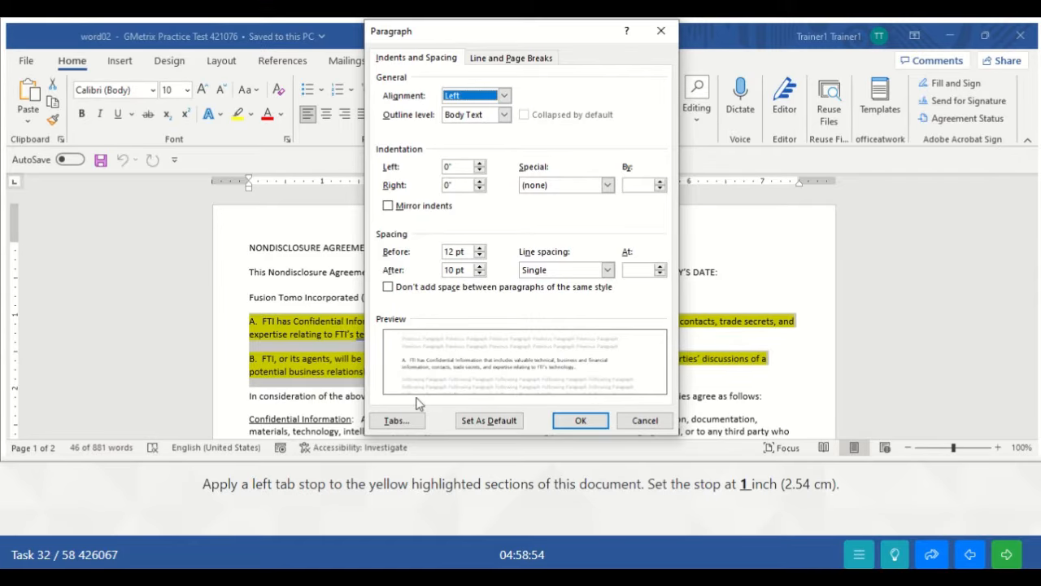
left_click(394, 421)
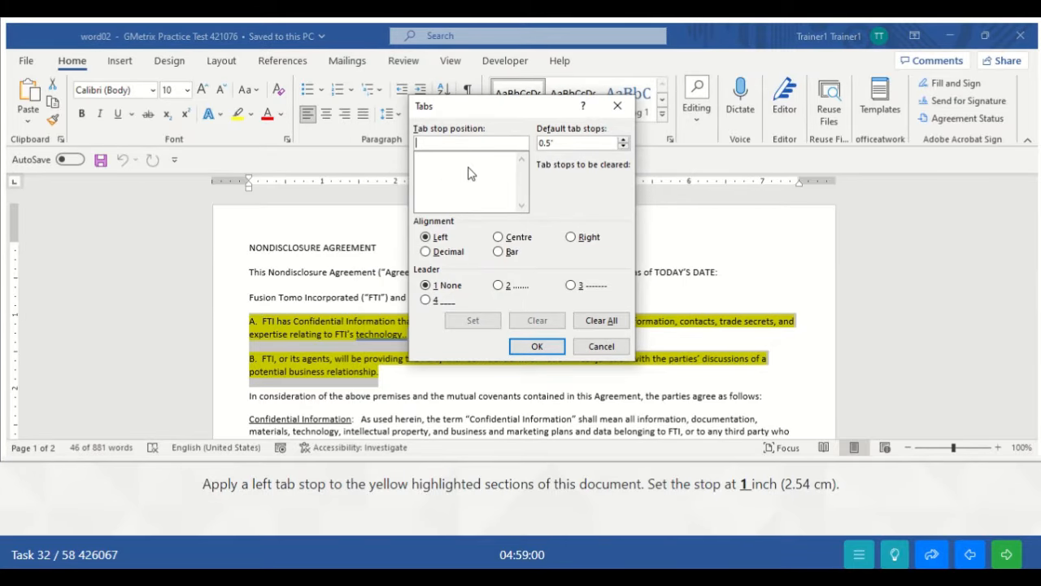
type("1")
left_click(426, 237)
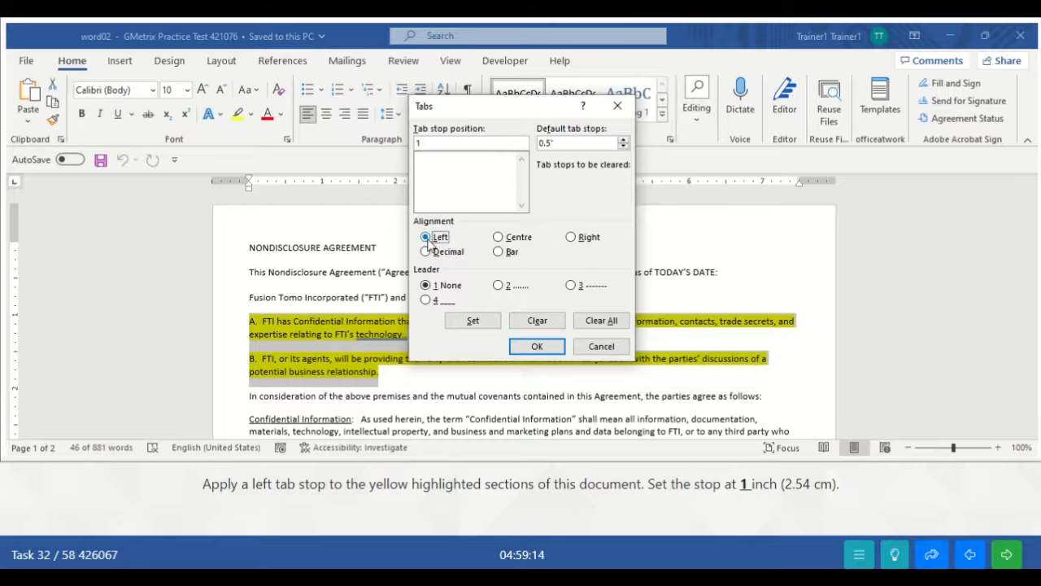
left_click(473, 321)
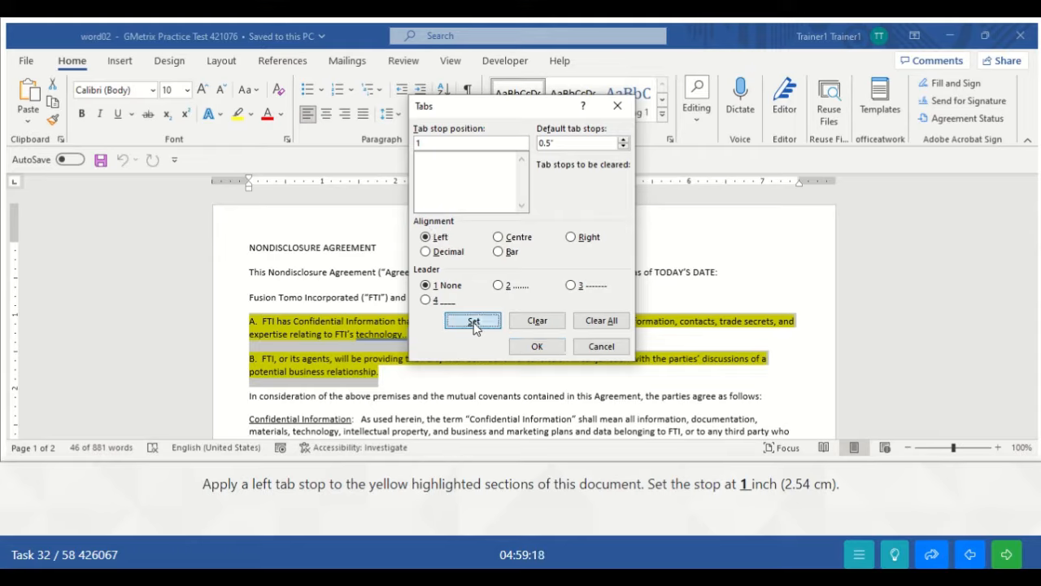
left_click(535, 347)
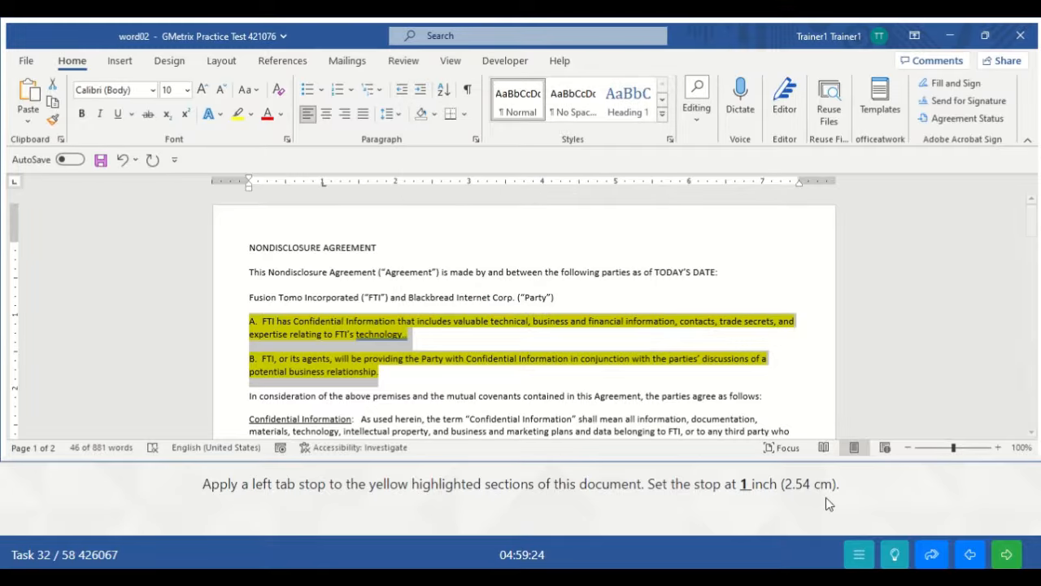
left_click(1022, 562)
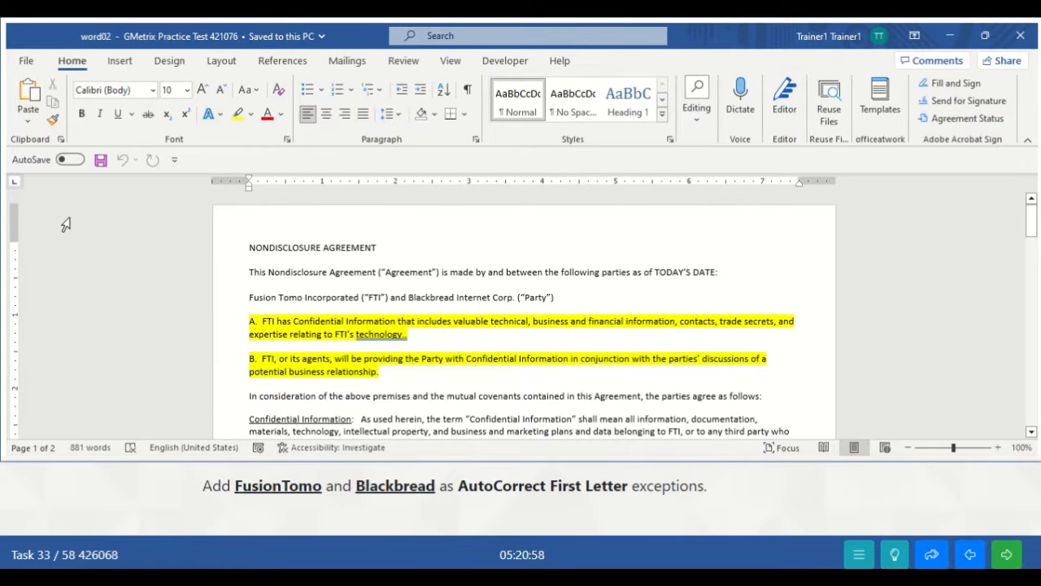
- Open Word Options from the File menu and go to the Proofing page
left_click(26, 61)
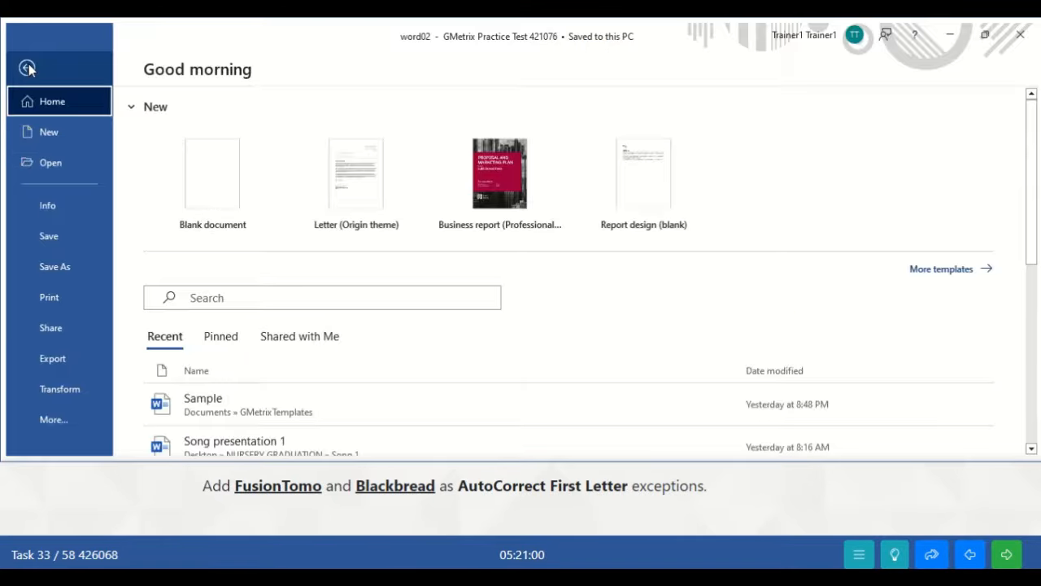
left_click(57, 423)
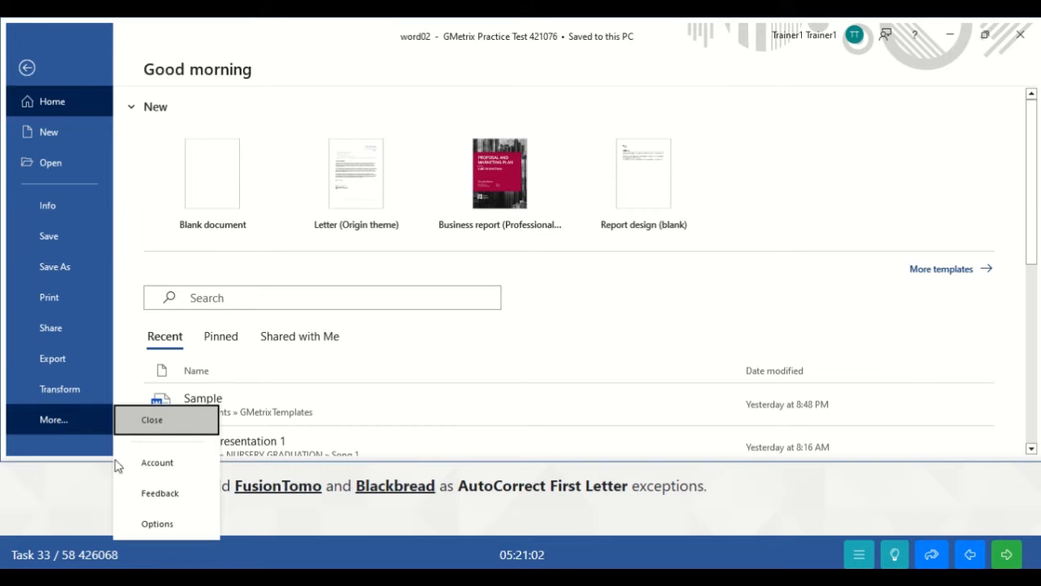
left_click(144, 524)
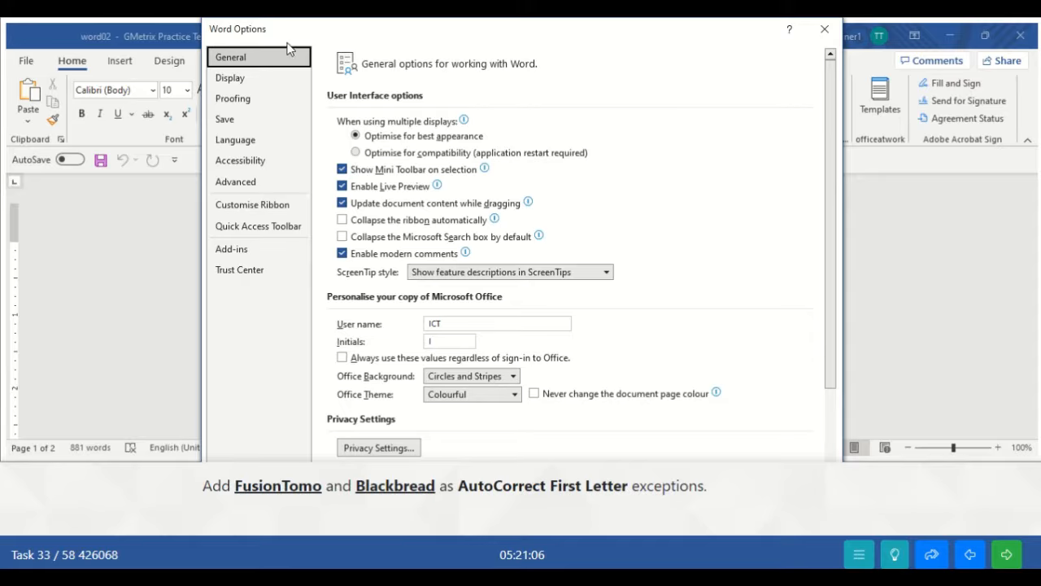
left_click(239, 104)
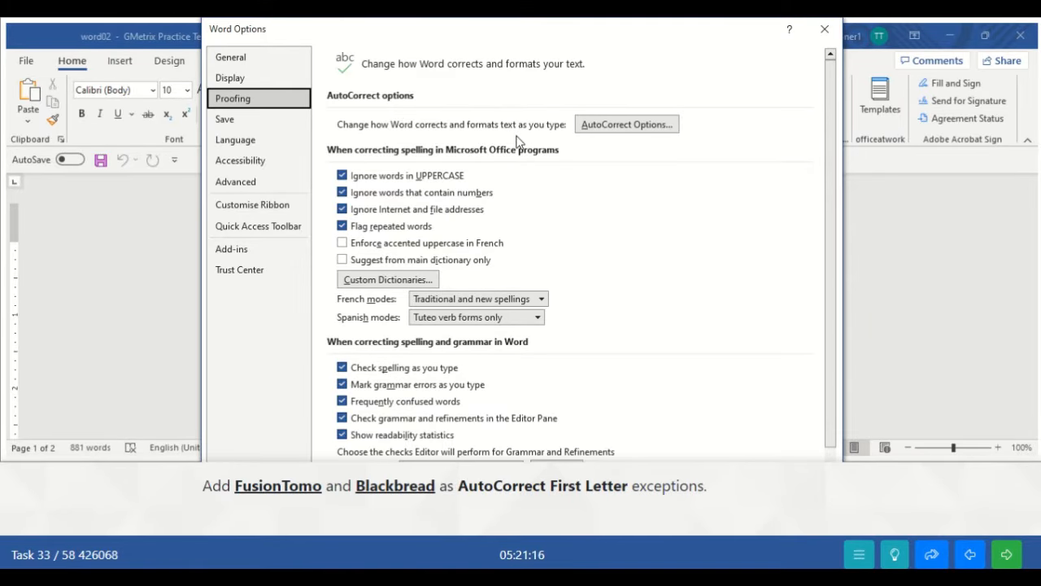
- Add FusionTomo as a First Letter AutoCorrect exception
left_click(603, 129)
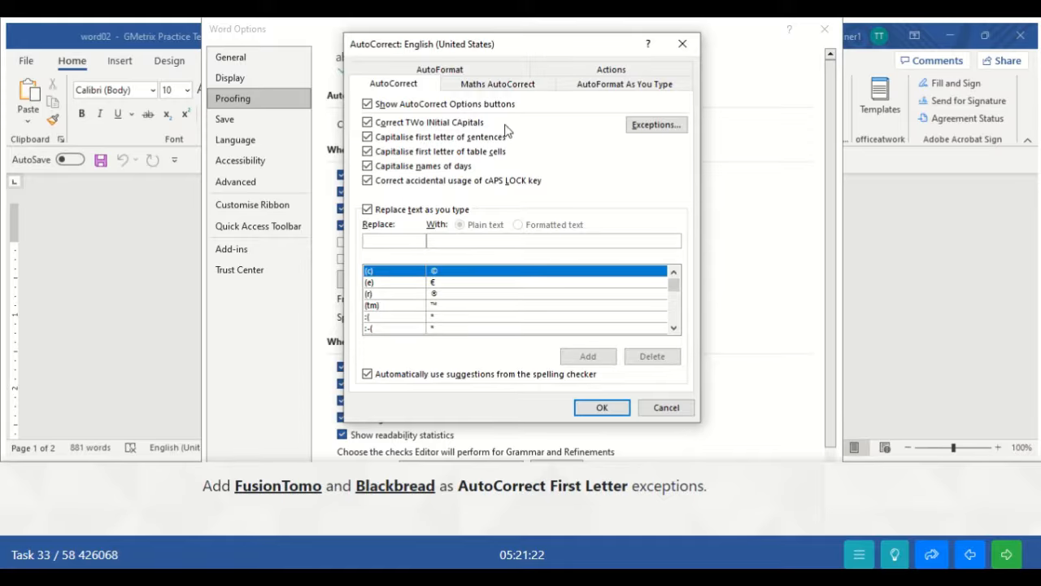
left_click(653, 130)
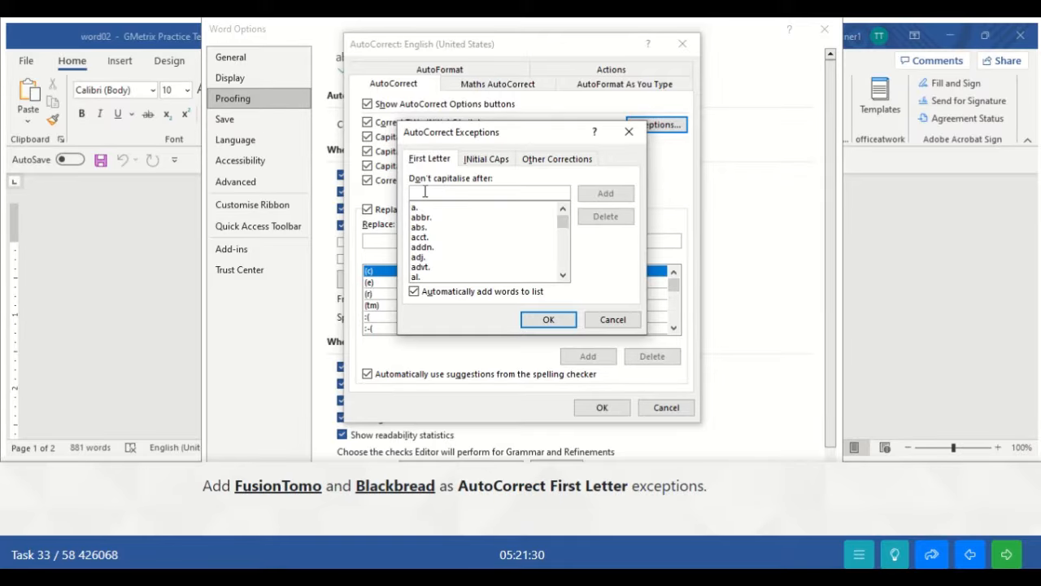
type("FusionTomo")
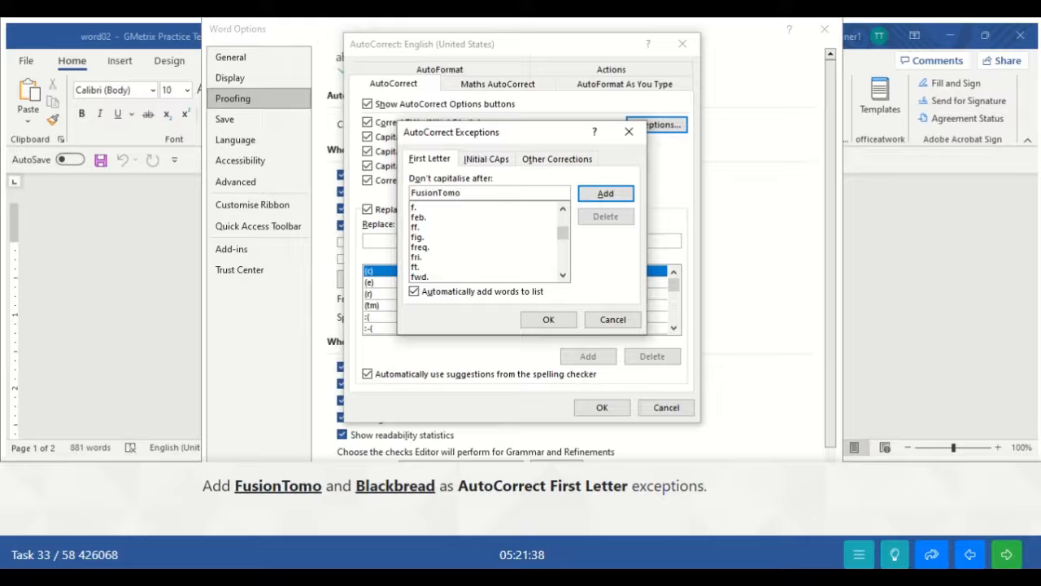
left_click(606, 196)
- Add Blackbread as a First Letter exception and confirm both AutoCorrect dialogs
left_click(486, 193)
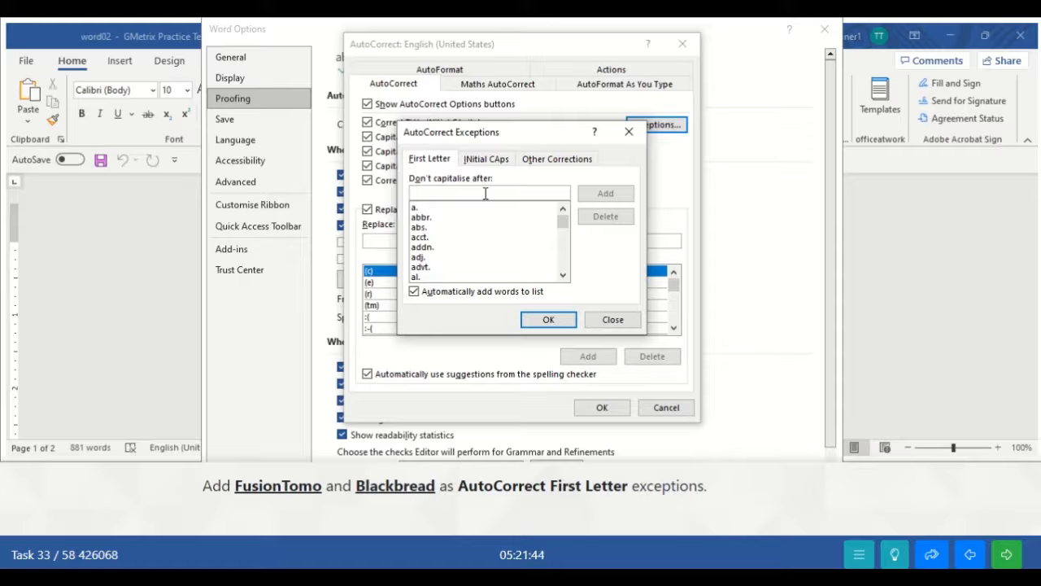
type("Ba")
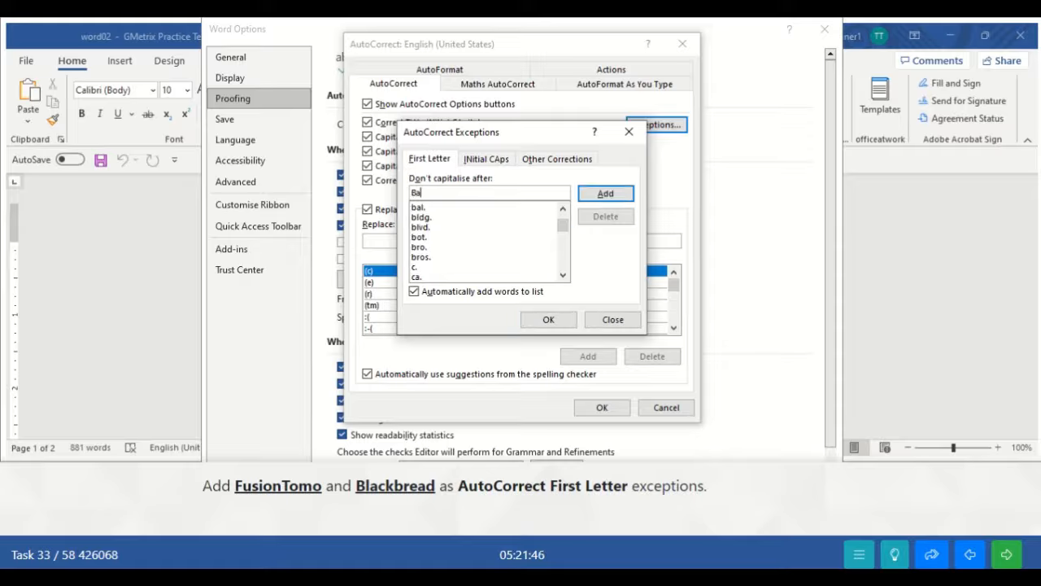
key("BackSpace")
type("lac")
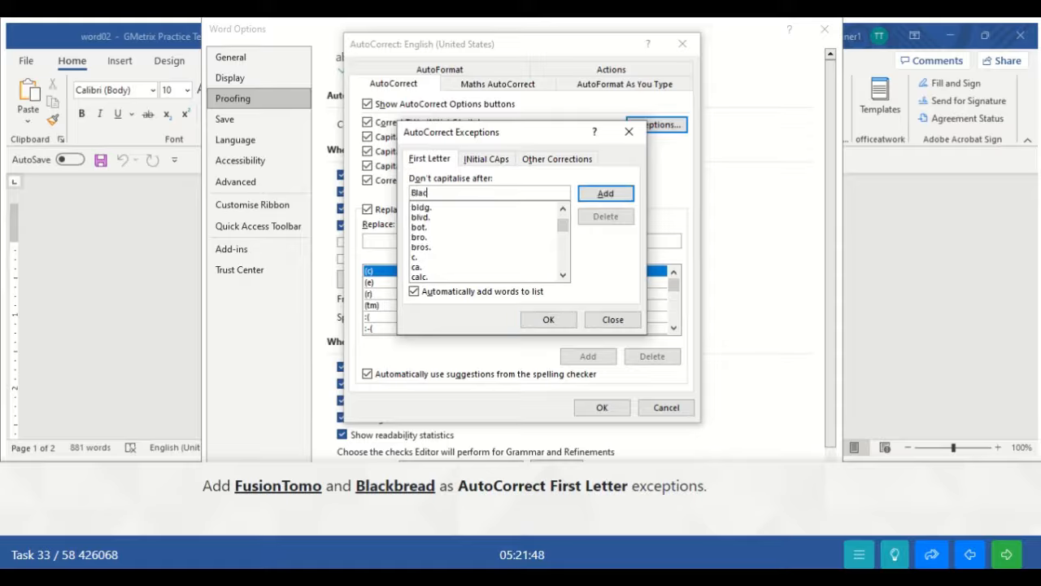
type("kbread")
left_click(605, 193)
left_click(549, 319)
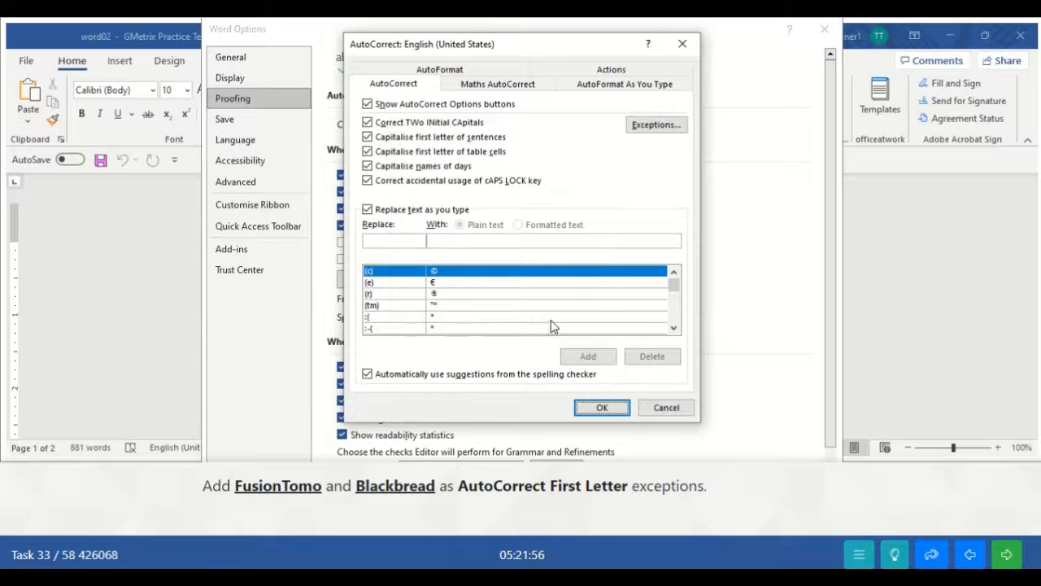
left_click(600, 412)
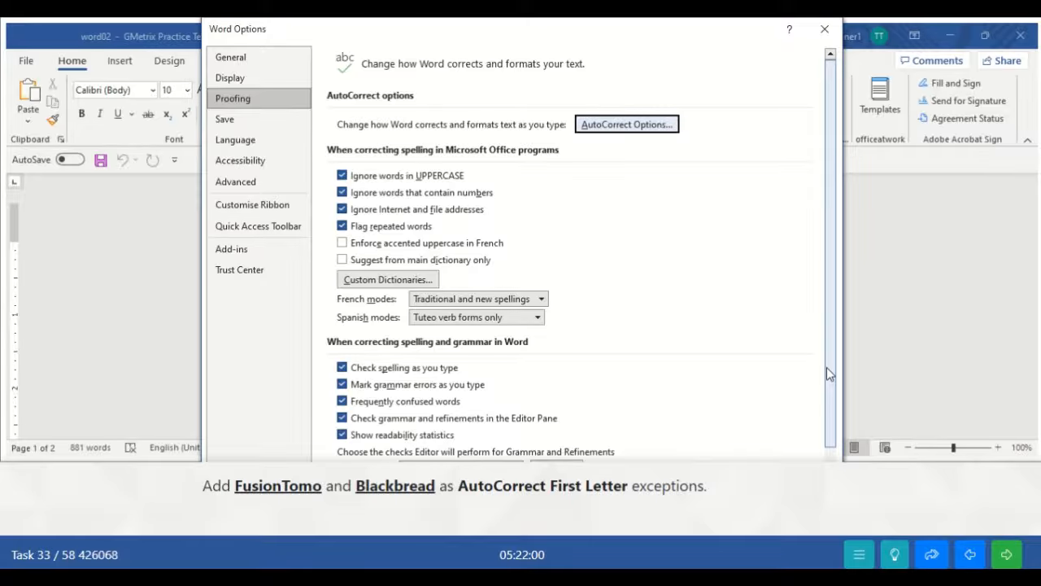
left_click_drag(827, 367, 832, 464)
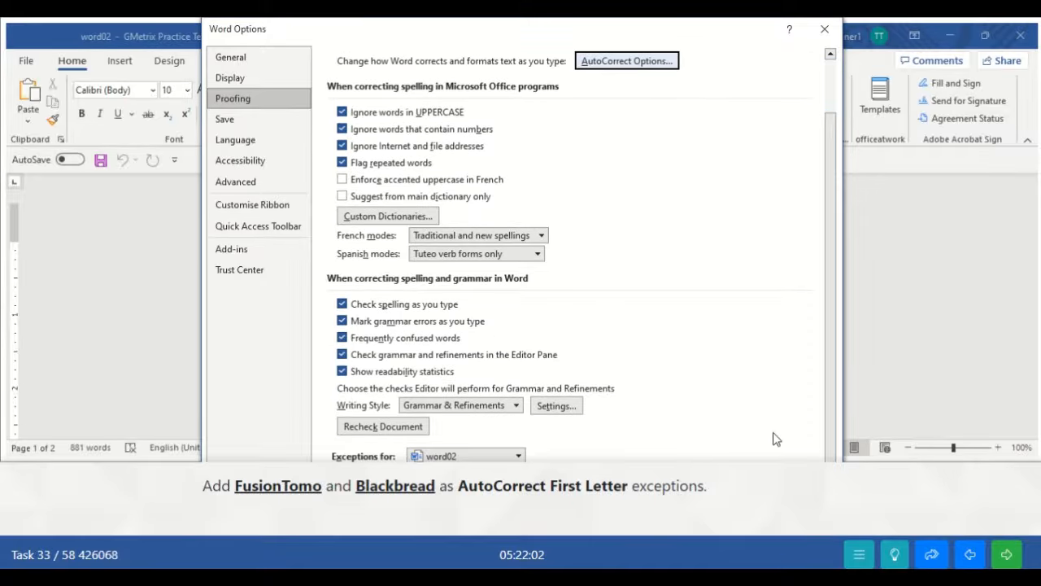
- Cancel AutoCorrect Options, dock the GMetrix test bar to Top, and close Word Options with OK
key("Return")
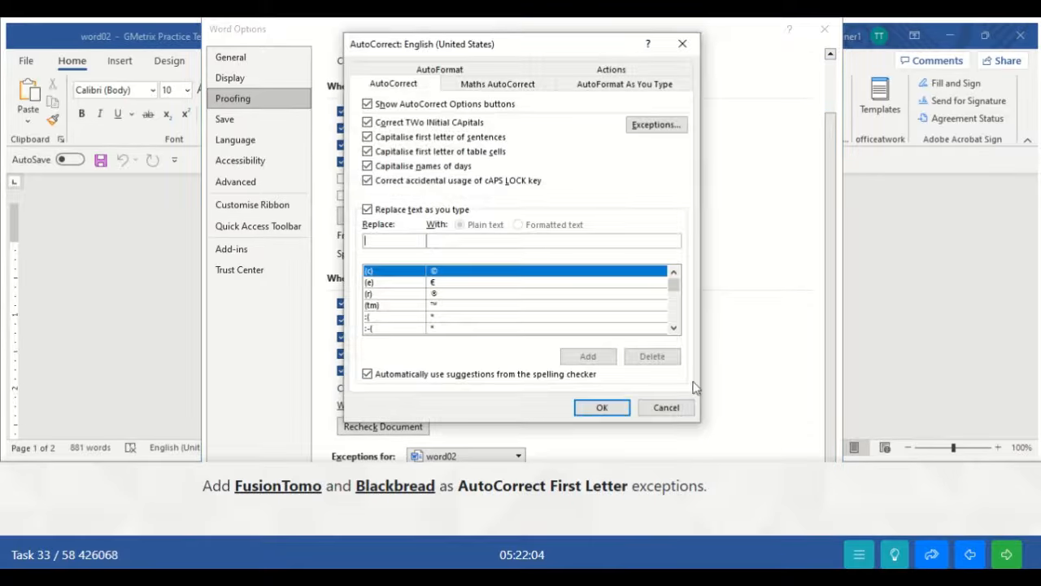
left_click(663, 406)
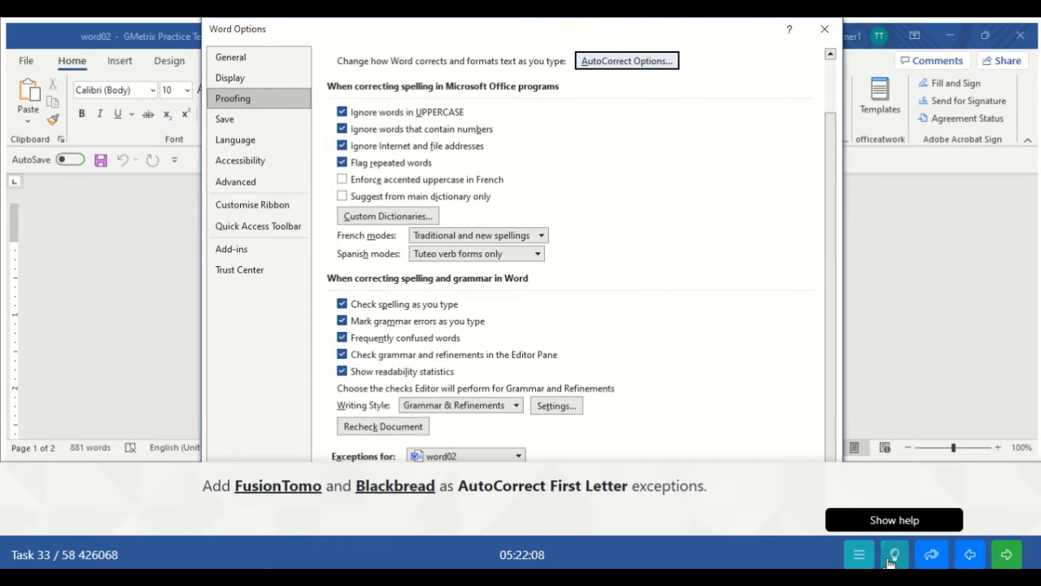
left_click(859, 554)
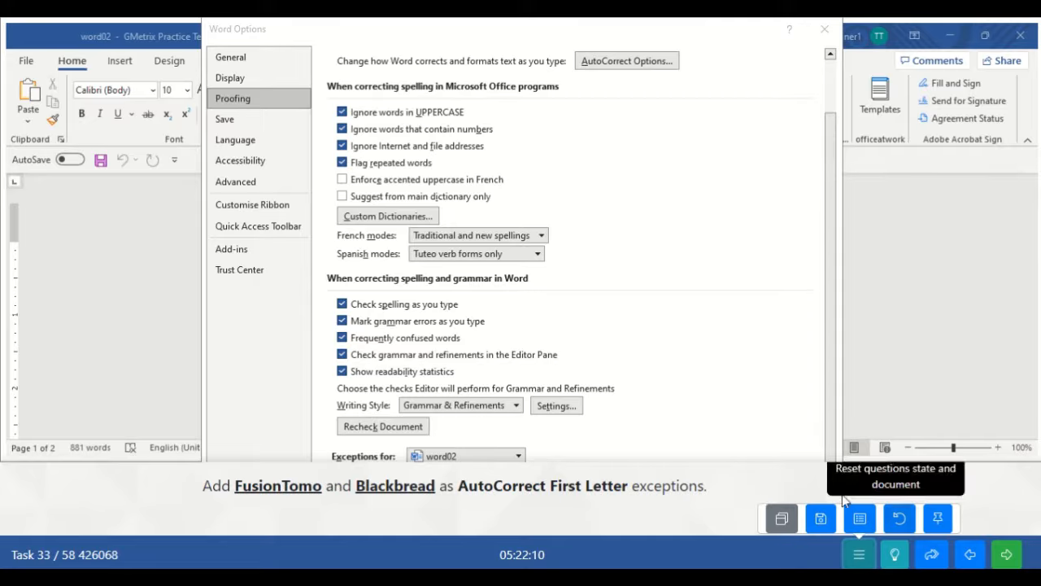
left_click(780, 519)
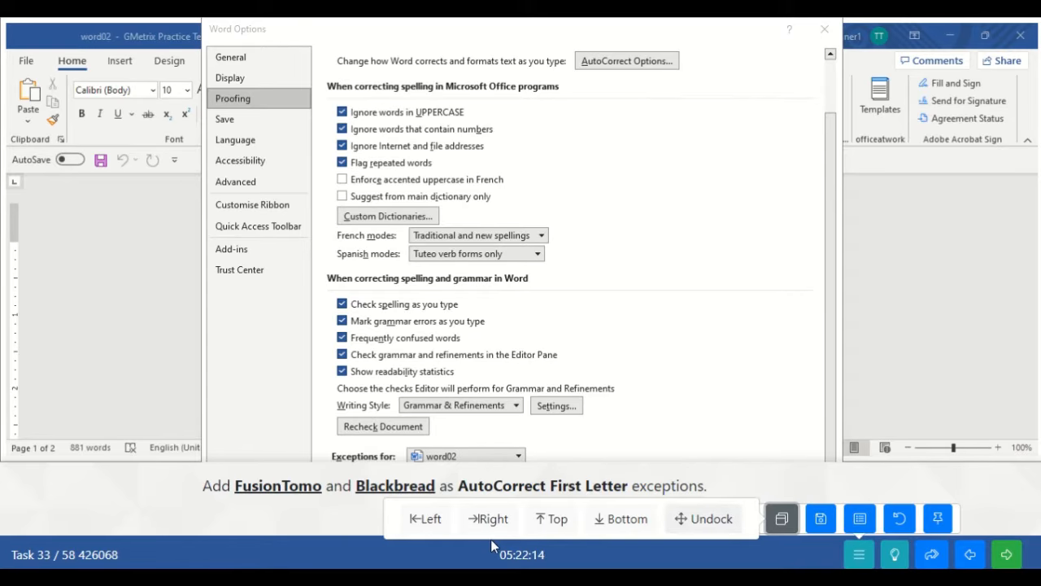
left_click(559, 526)
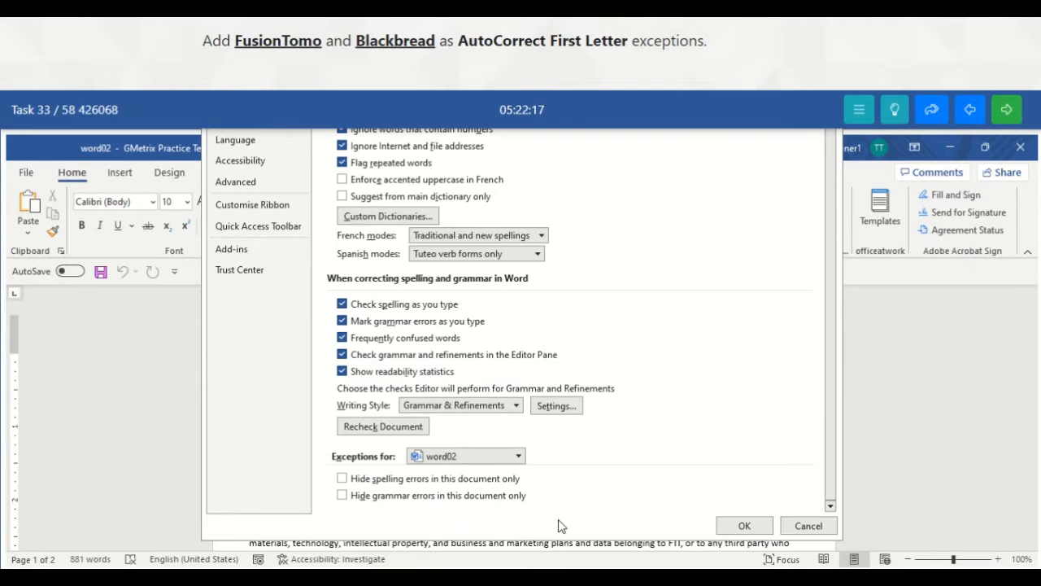
left_click(745, 523)
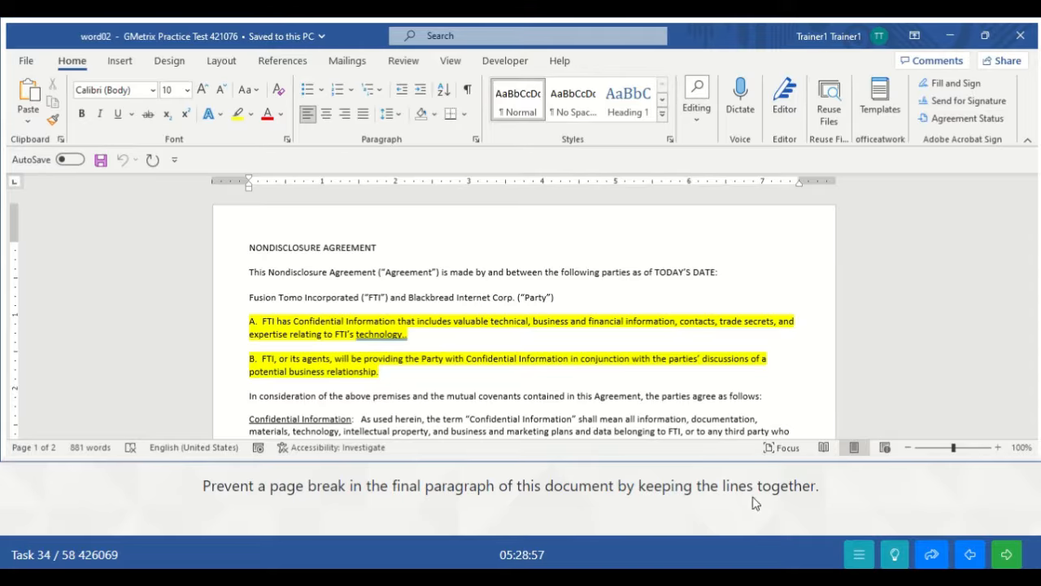
- Scroll down to the General Provisions paragraph that breaks across pages 1 and 2
left_click(662, 386)
scroll(662, 385, "down", 10)
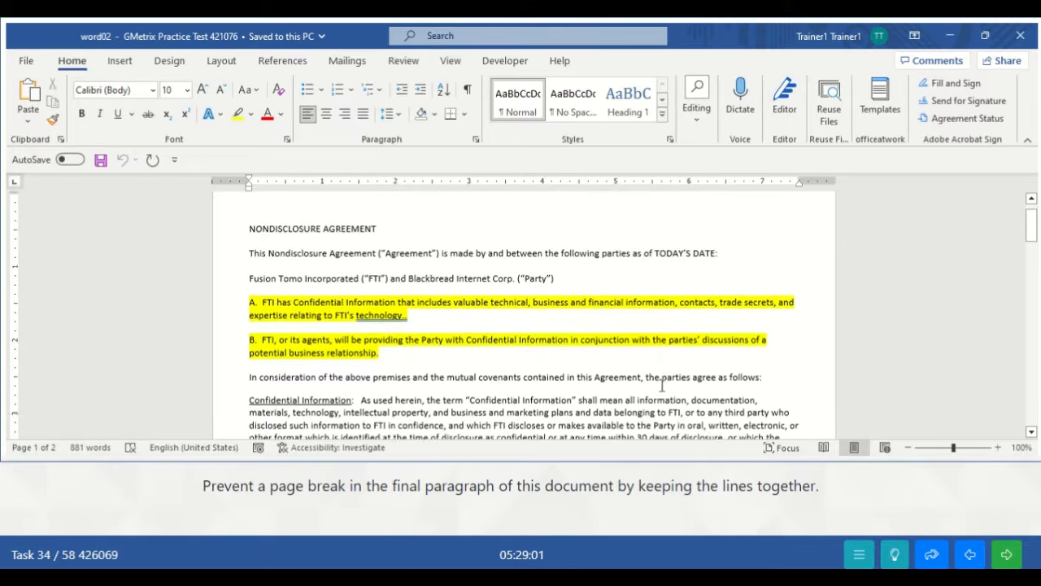
scroll(660, 386, "down", 5)
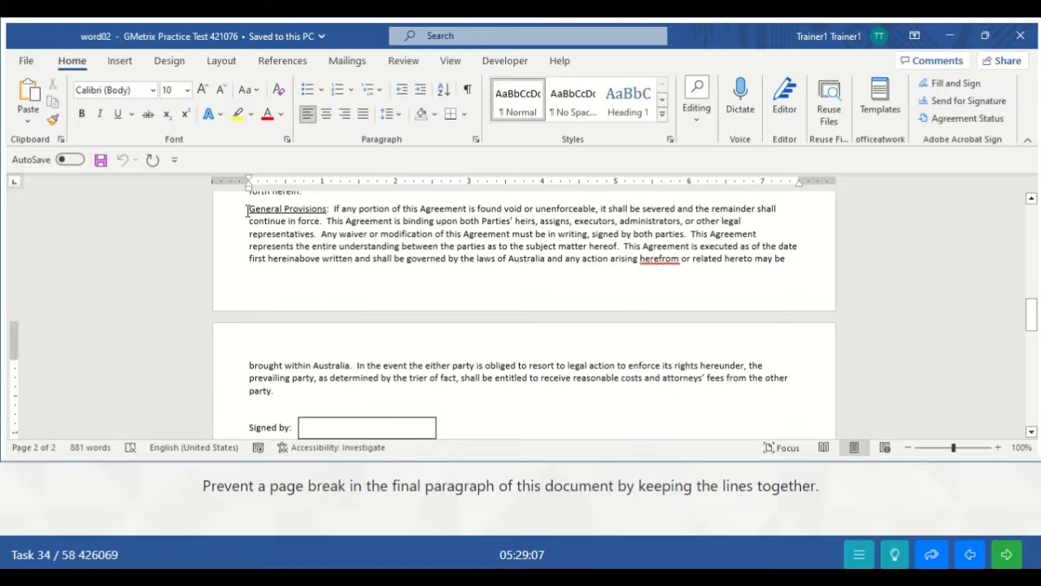
- Turn on Keep lines together for the General Provisions paragraph in the Paragraph dialog
left_click(476, 234)
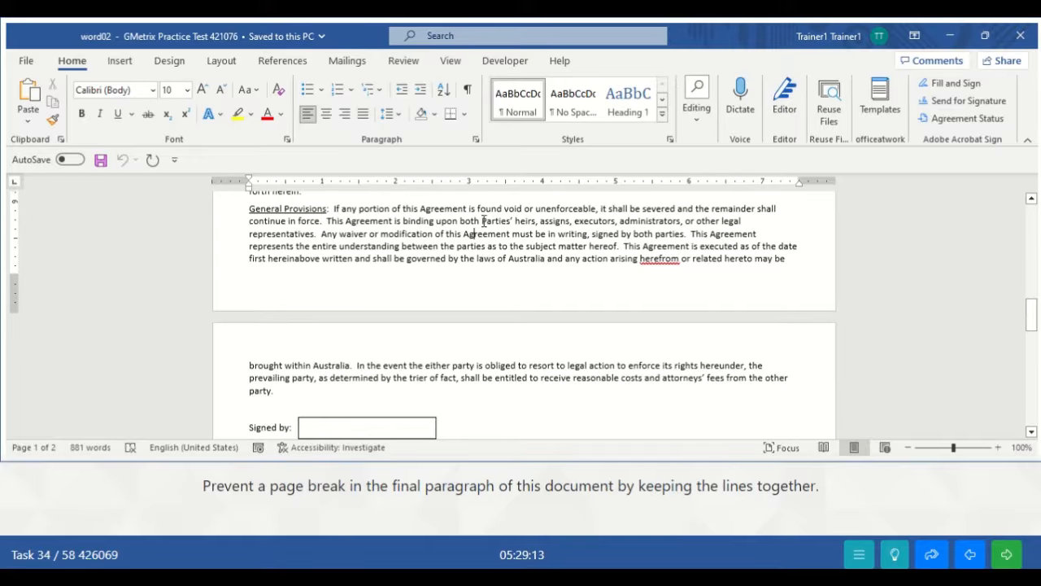
left_click(477, 143)
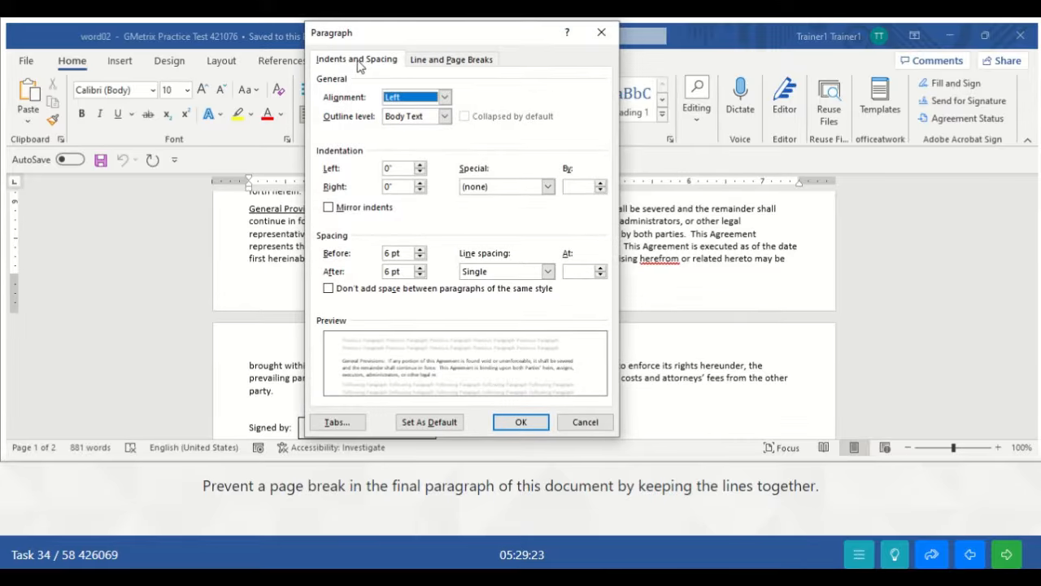
left_click(430, 62)
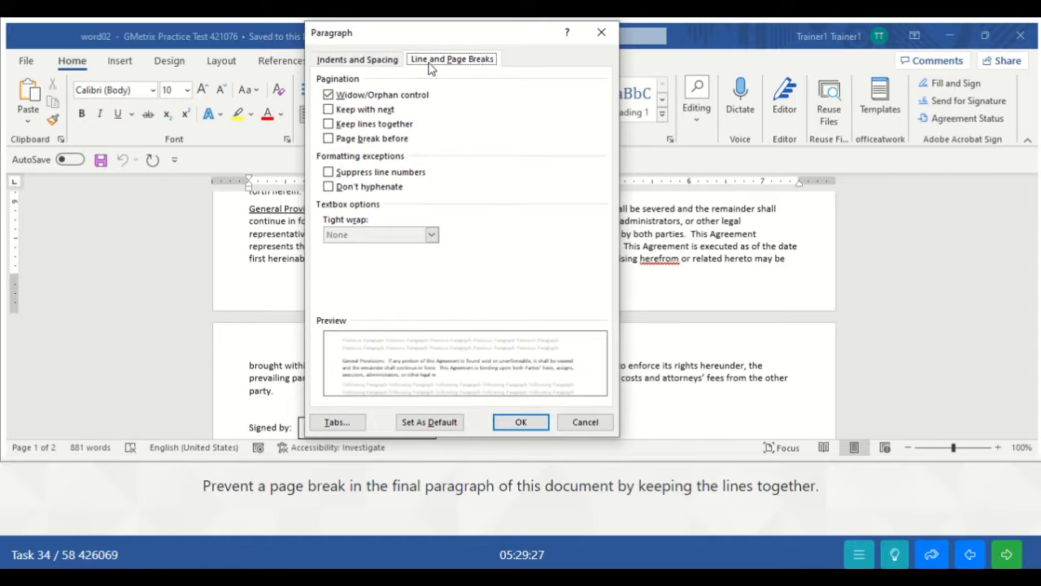
left_click(329, 125)
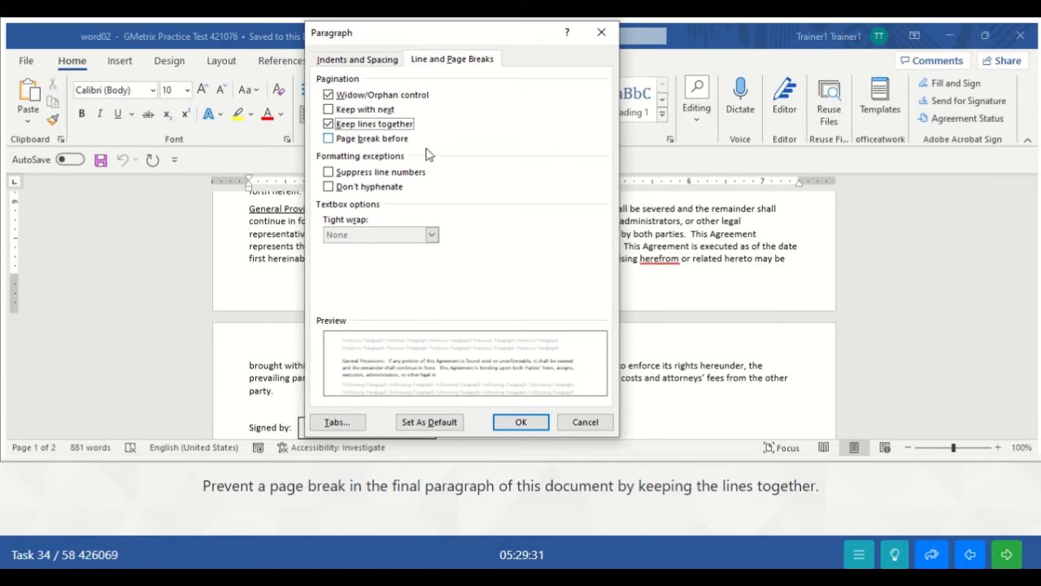
left_click(519, 423)
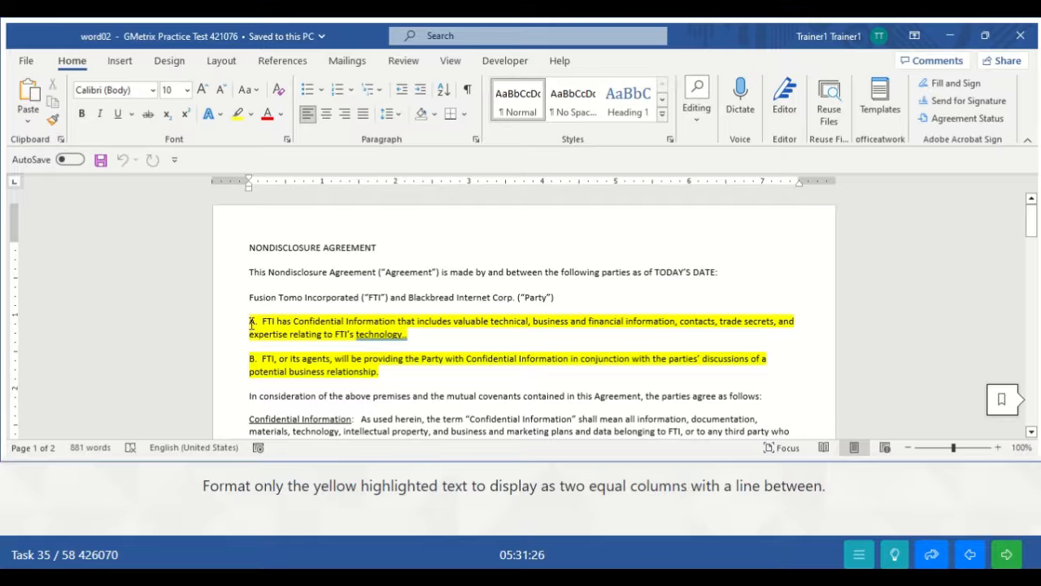
- Select highlighted paragraphs A and B and open Layout > Columns > More Columns
left_click_drag(250, 323, 381, 371)
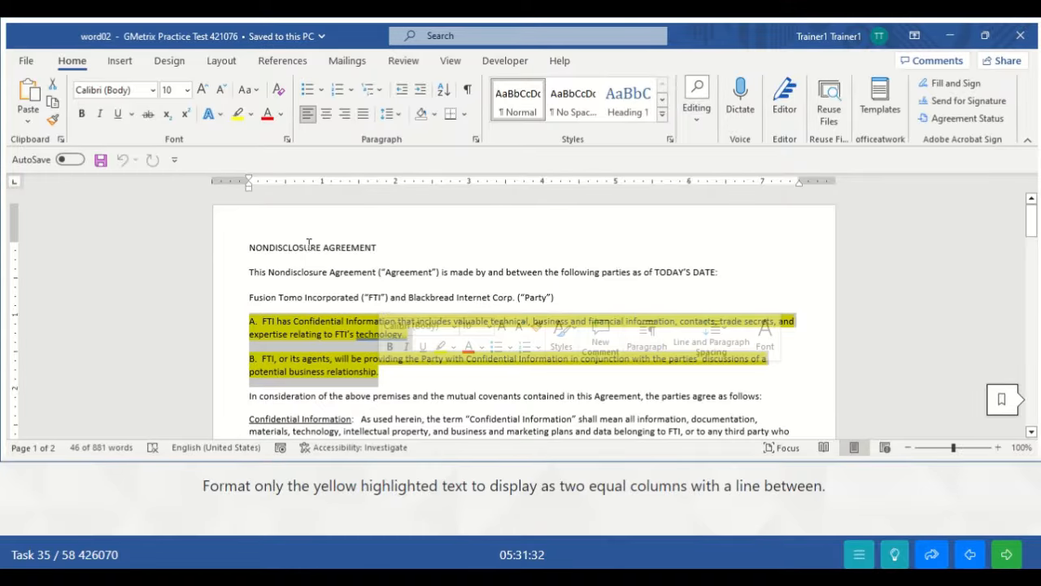
left_click(221, 61)
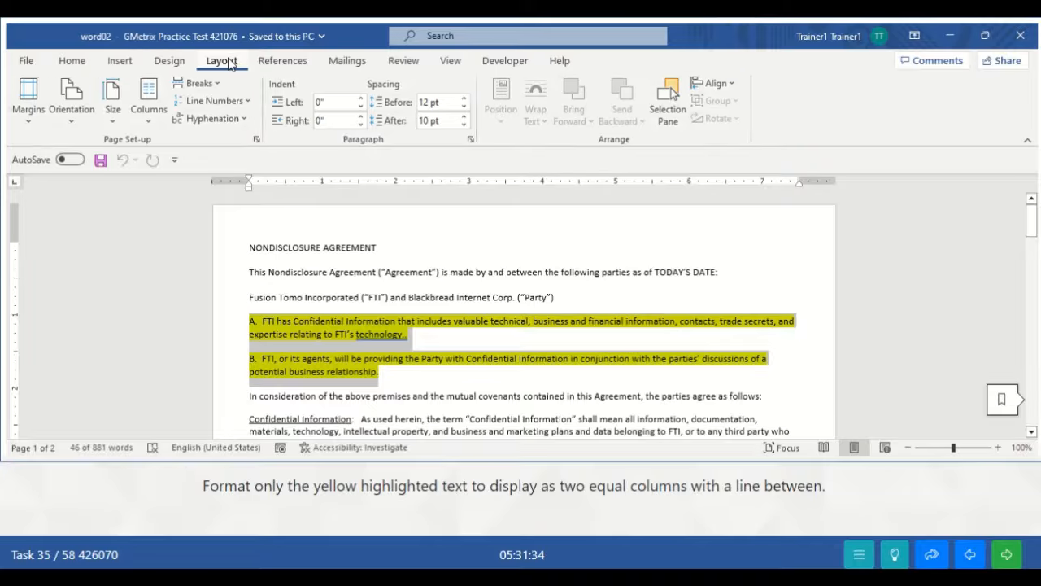
left_click(151, 121)
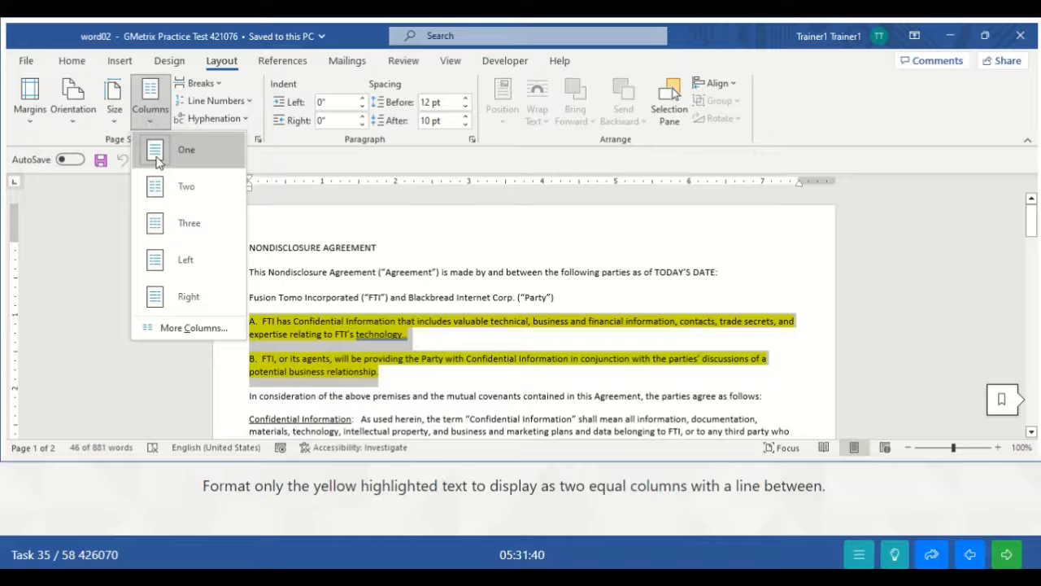
left_click(177, 327)
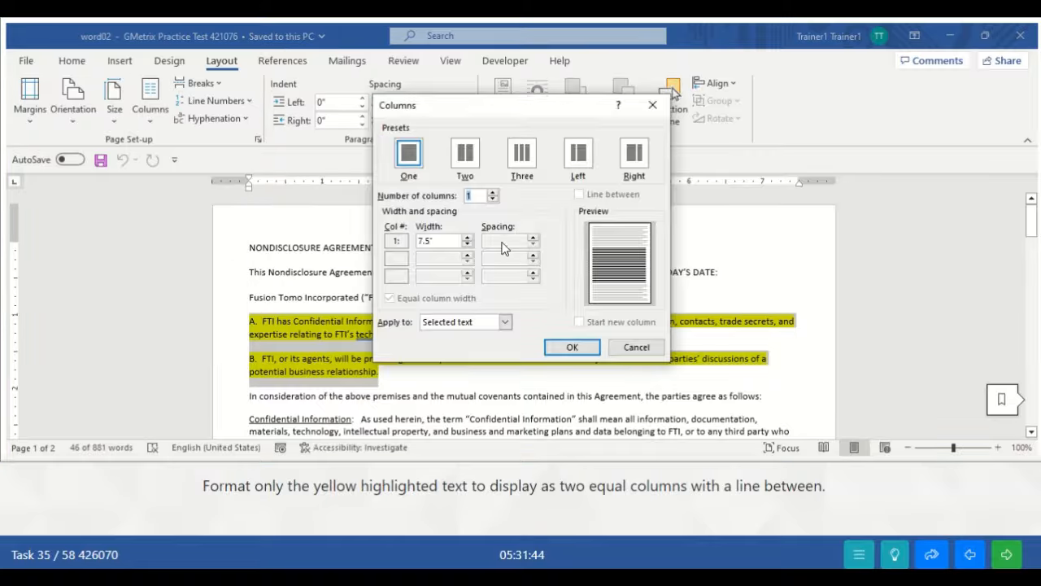
- Set paragraphs A and B to 2 columns with Line between checked
left_click(492, 194)
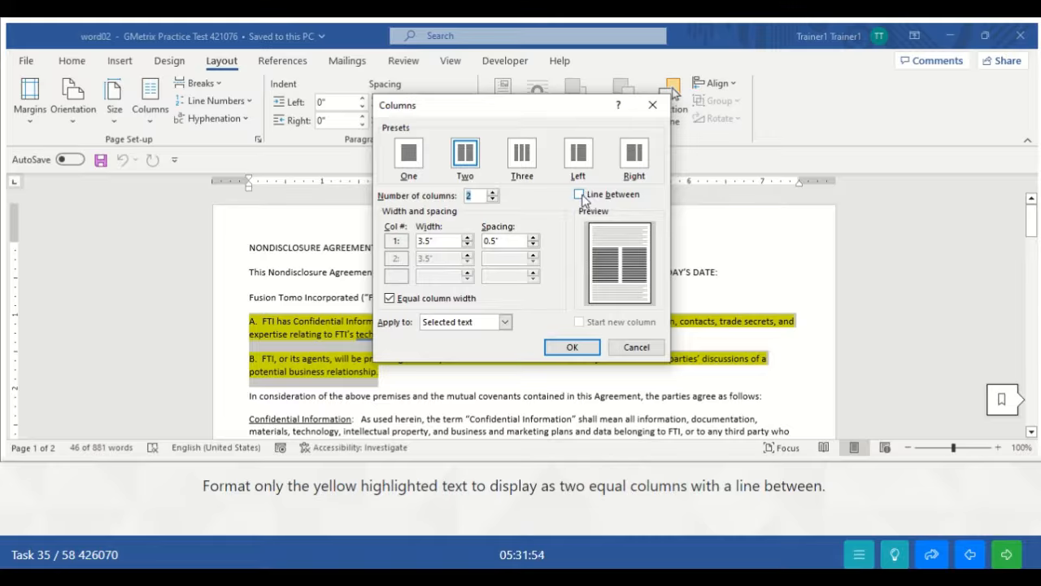
left_click(580, 195)
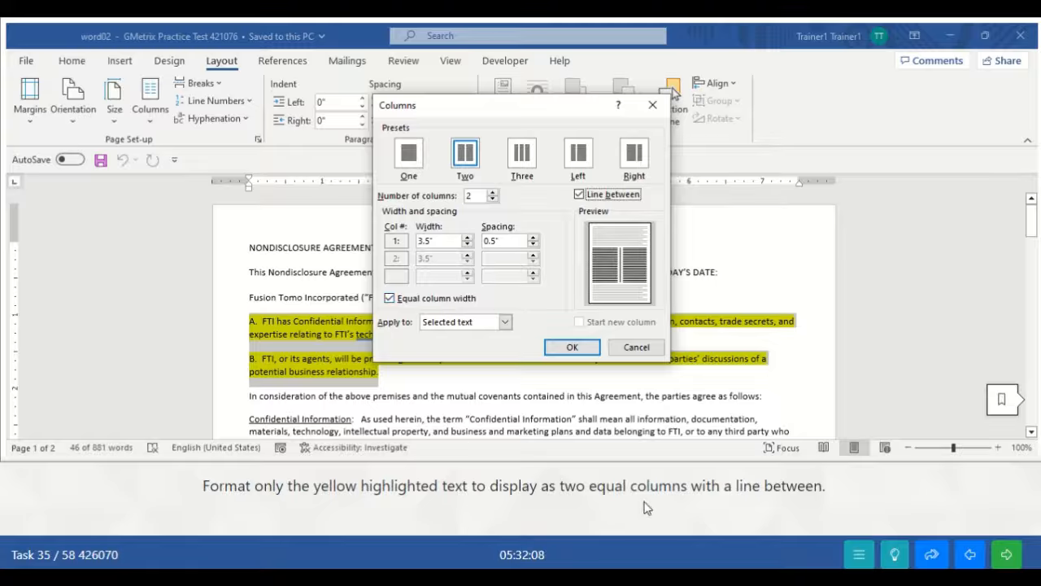
left_click(563, 348)
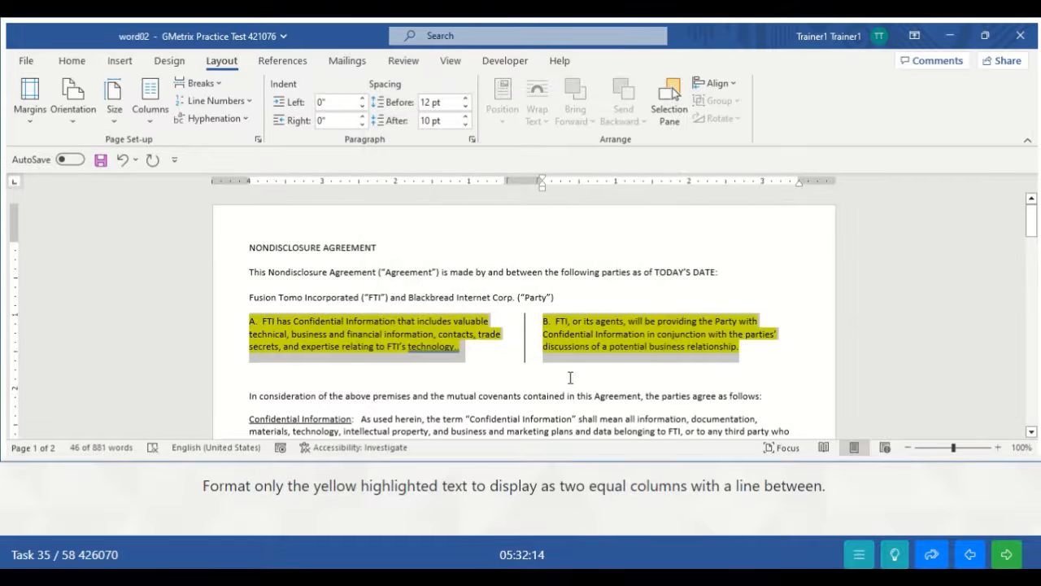
- Deselect the two-column text and scroll down to check the result
left_click(570, 377)
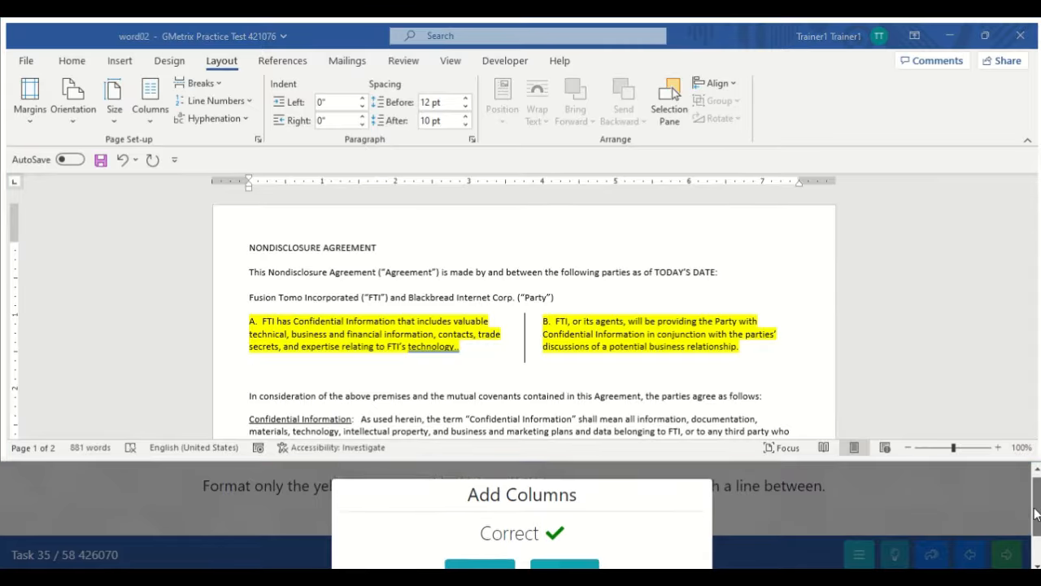
scroll(1037, 520, "down", 2)
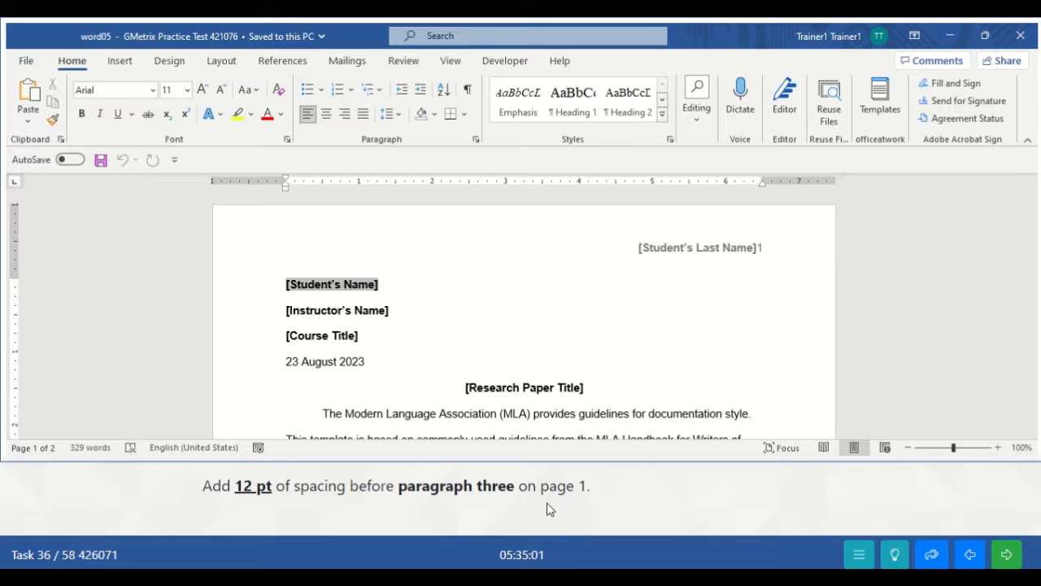
- Select paragraph three, from 'Quotations that are longer' through 'colon:'
left_click(600, 407)
key("Down")
key("Down")
key("Down")
key("Down")
key("Down")
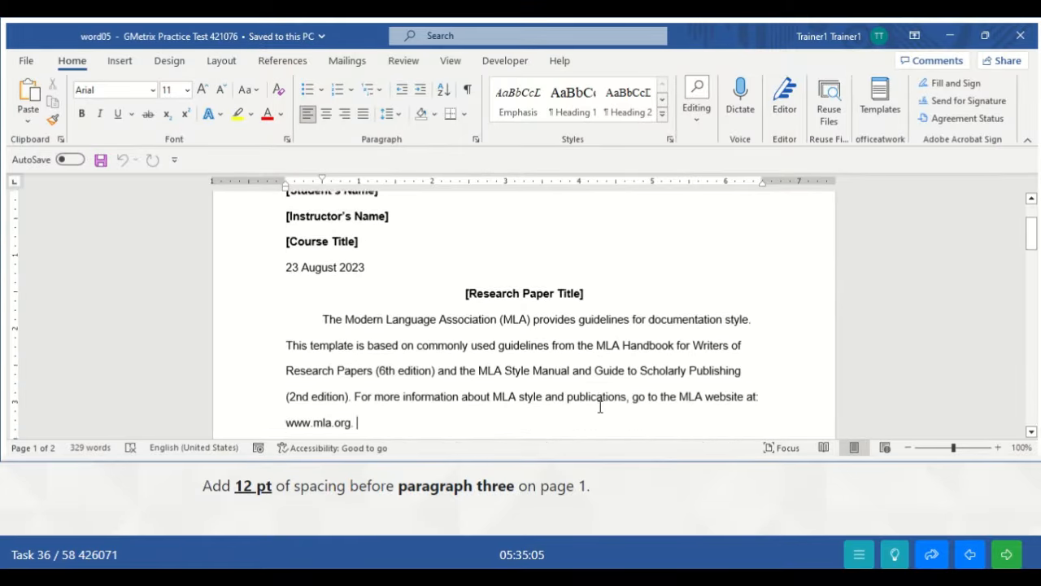
key("Down")
key("Down")
key("Down")
key("Down")
key("Down")
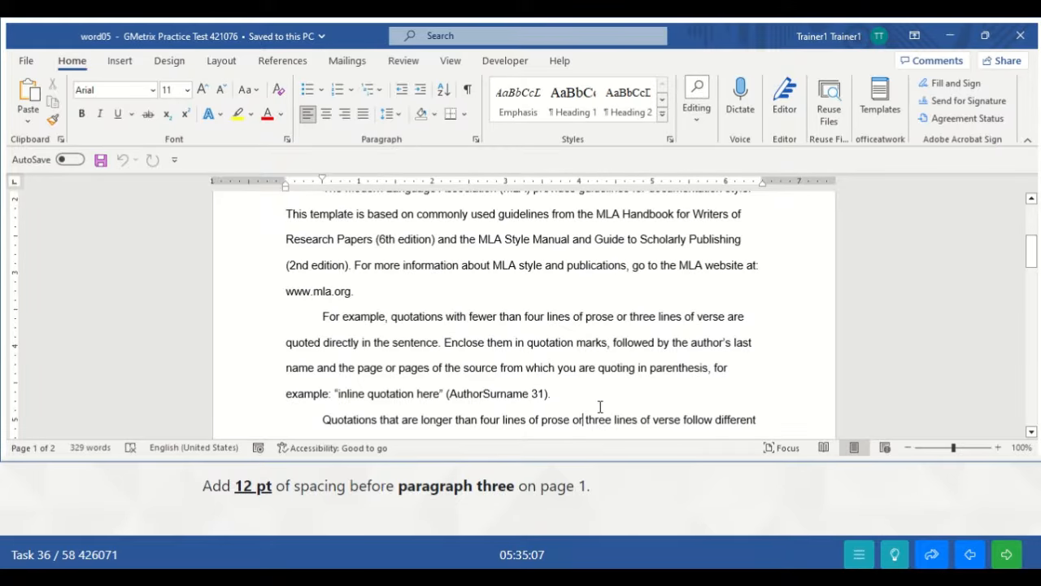
key("Up")
key("Up")
key("Up")
key("Up")
key("Up")
key("Up")
key("Up")
key("Up")
key("Up")
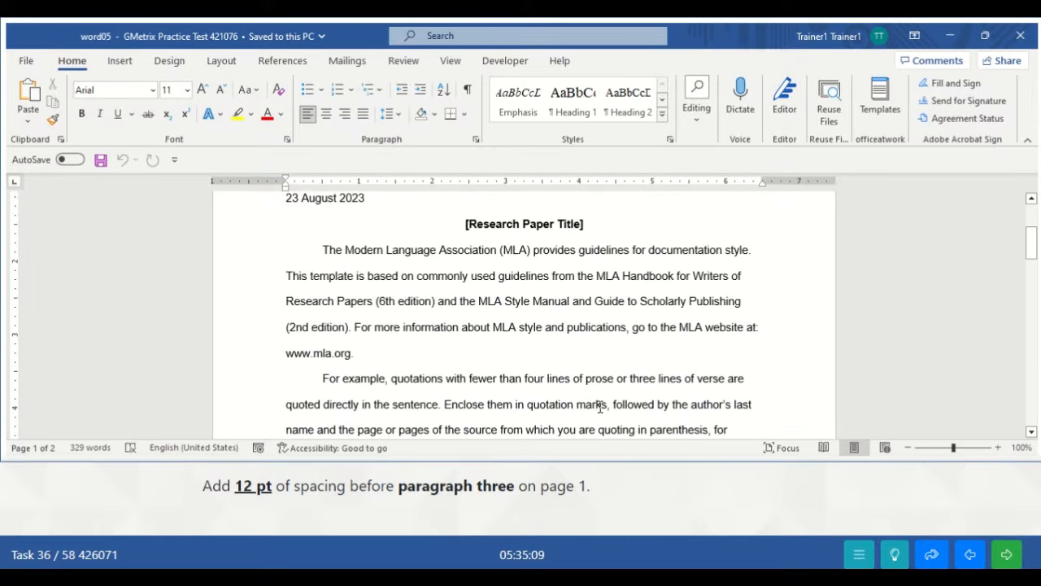
key("Down")
key("Down")
key("Down")
key("Down")
key("Down")
key("Down")
key("Down")
key("Down")
key("Down")
key("Down")
key("Down")
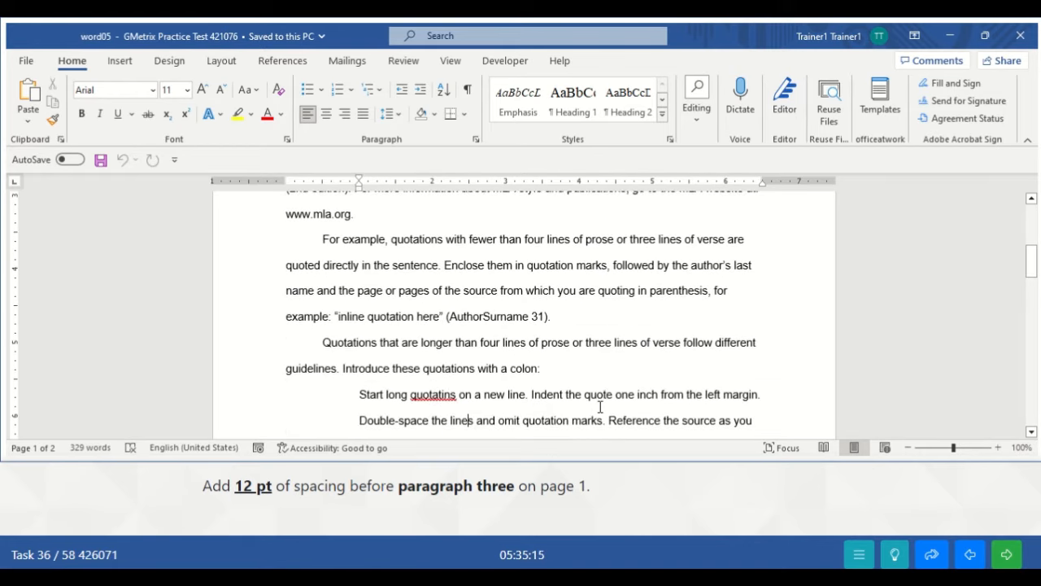
left_click_drag(324, 342, 545, 369)
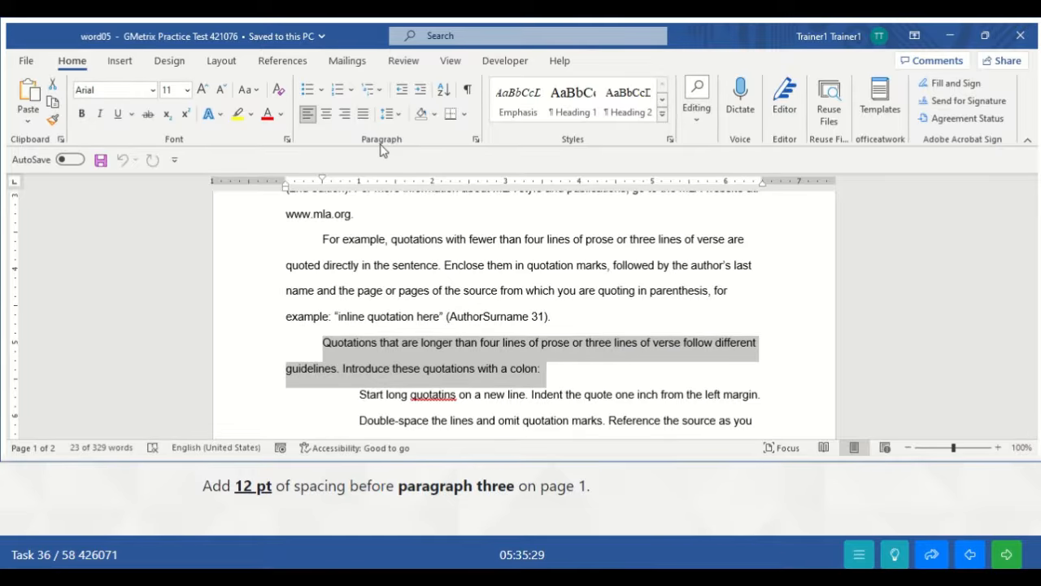
- Give the long-quotations paragraph 12 pt spacing Before, then deselect it
left_click(476, 144)
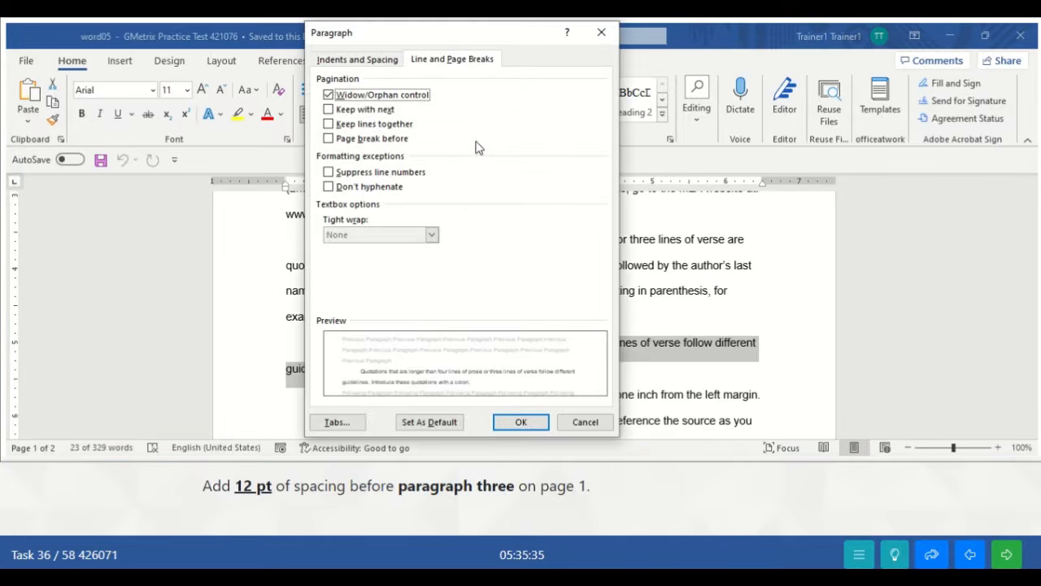
left_click(371, 65)
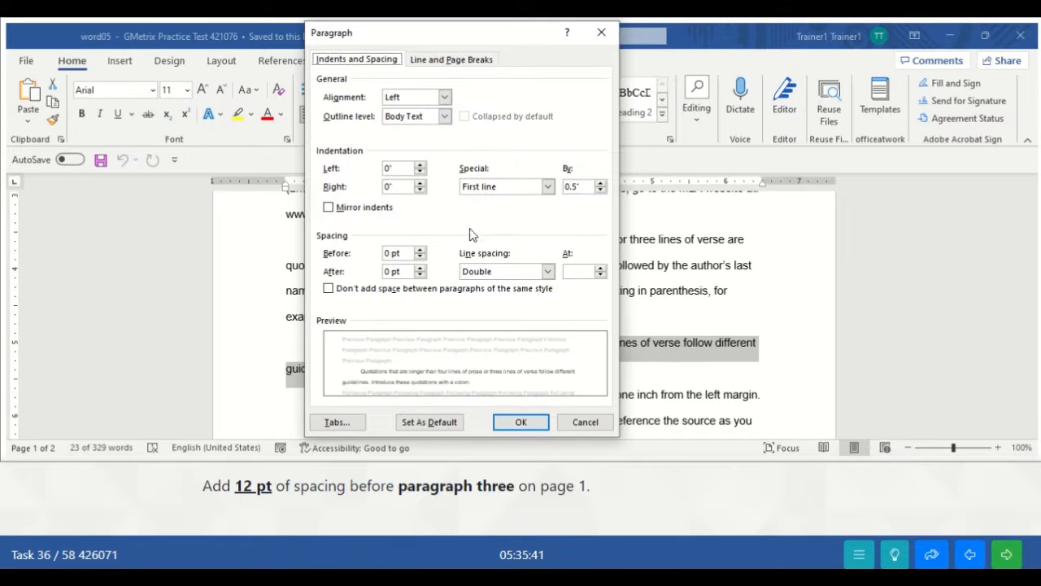
left_click(421, 252)
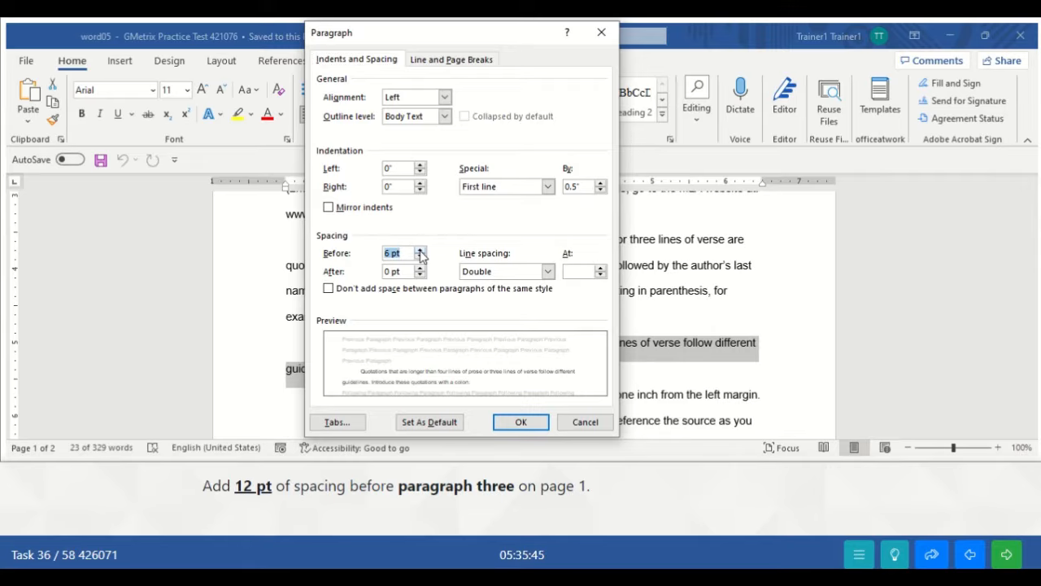
left_click(420, 252)
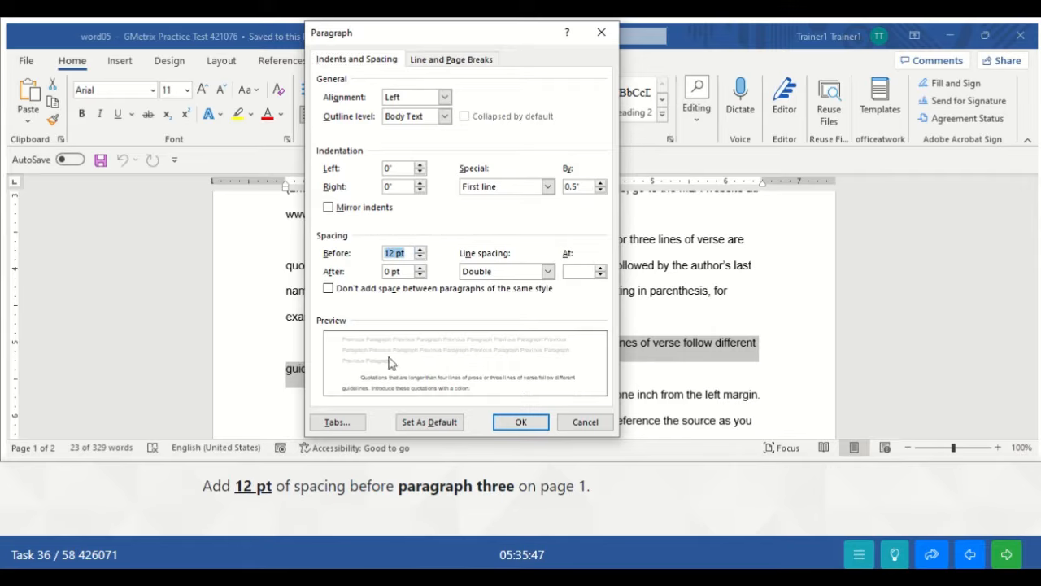
left_click(520, 422)
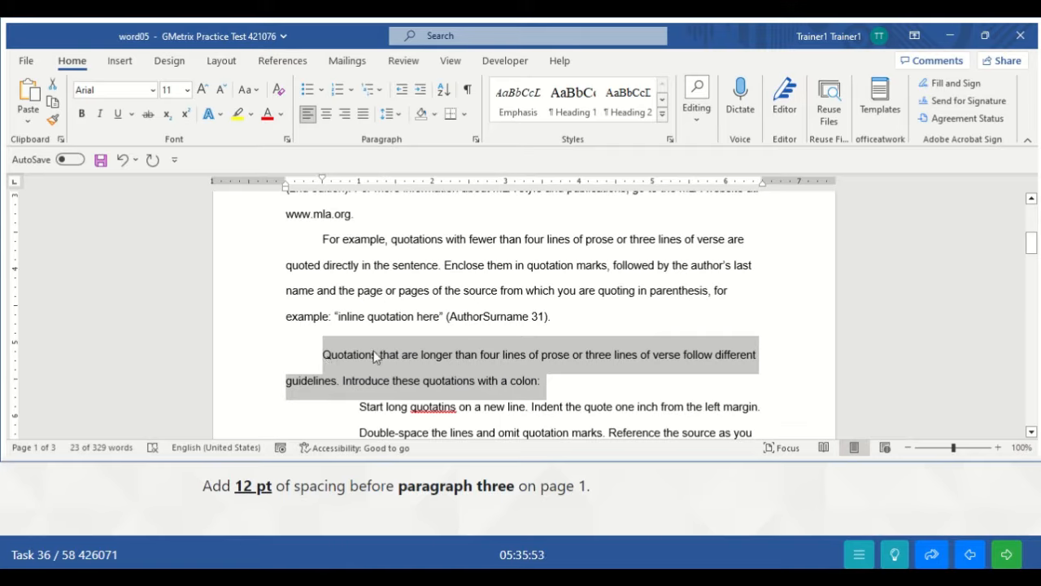
left_click(561, 377)
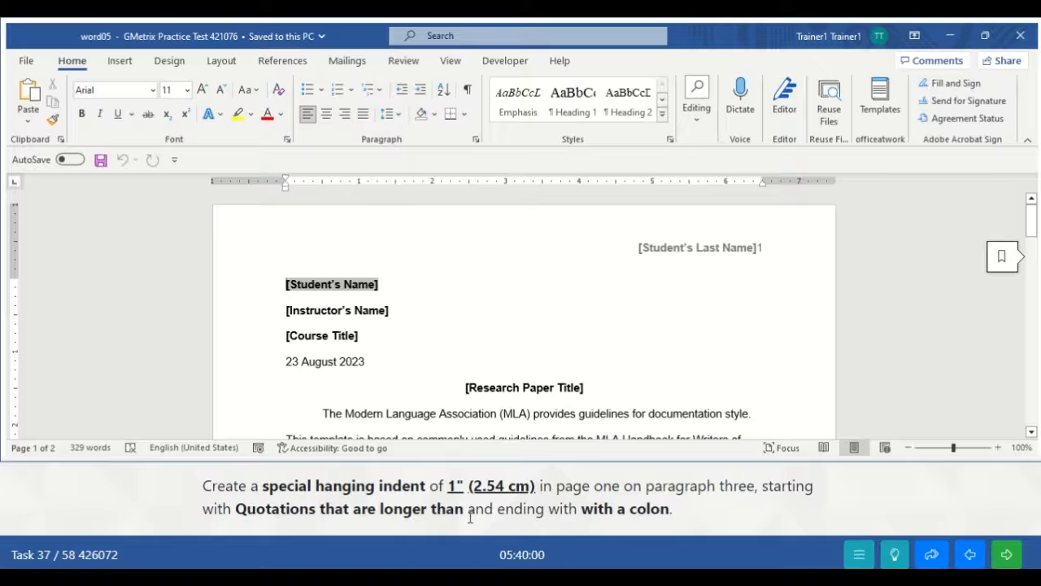
- Select paragraph three, beginning 'Quotations that are longer', and open its Paragraph dialog
left_click(518, 318)
key("Down")
key("Down")
key("Down")
key("Down")
key("Down")
key("Down")
key("Down")
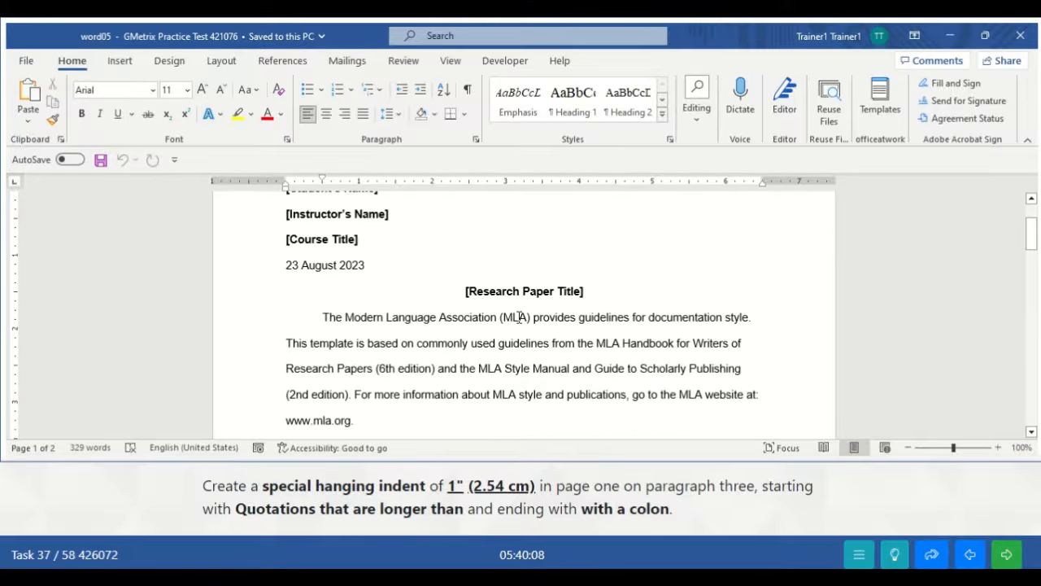
key("Down")
key("Down")
key("Down")
key("Down")
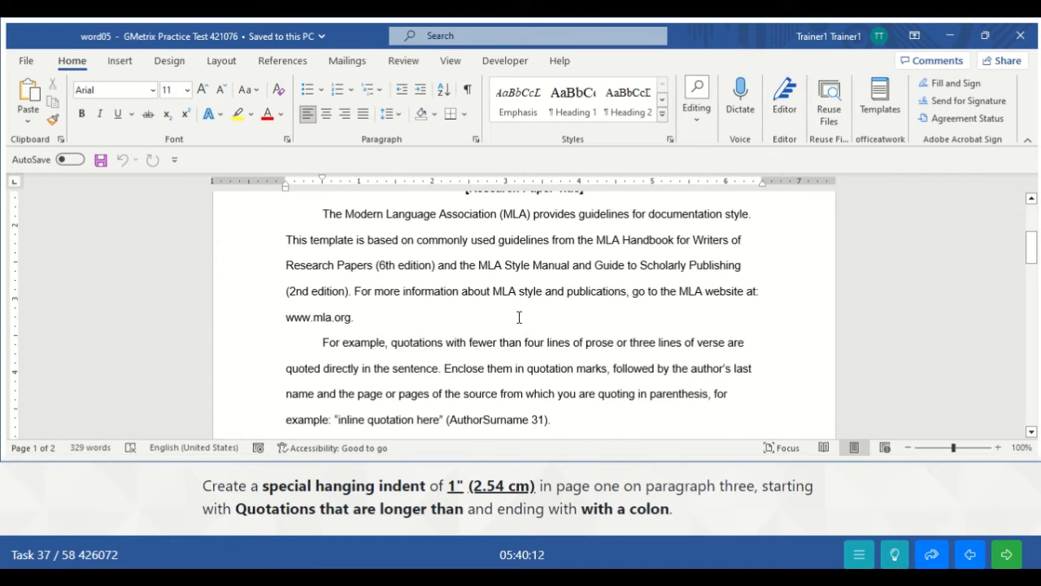
key("Up")
key("Up")
key("Up")
key("Up")
key("Up")
key("Up")
key("Up")
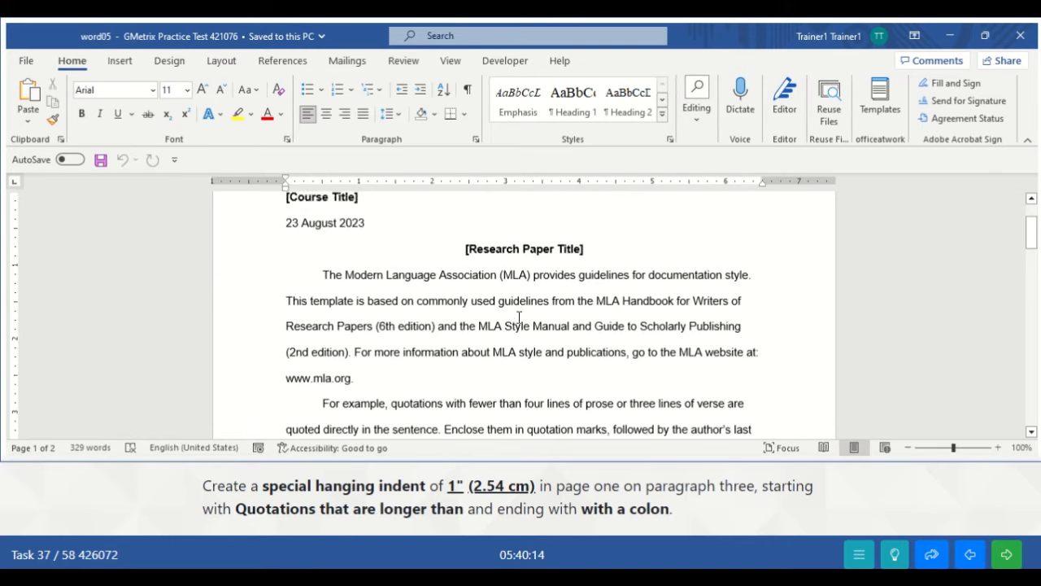
key("Down")
key("Down")
key("Down")
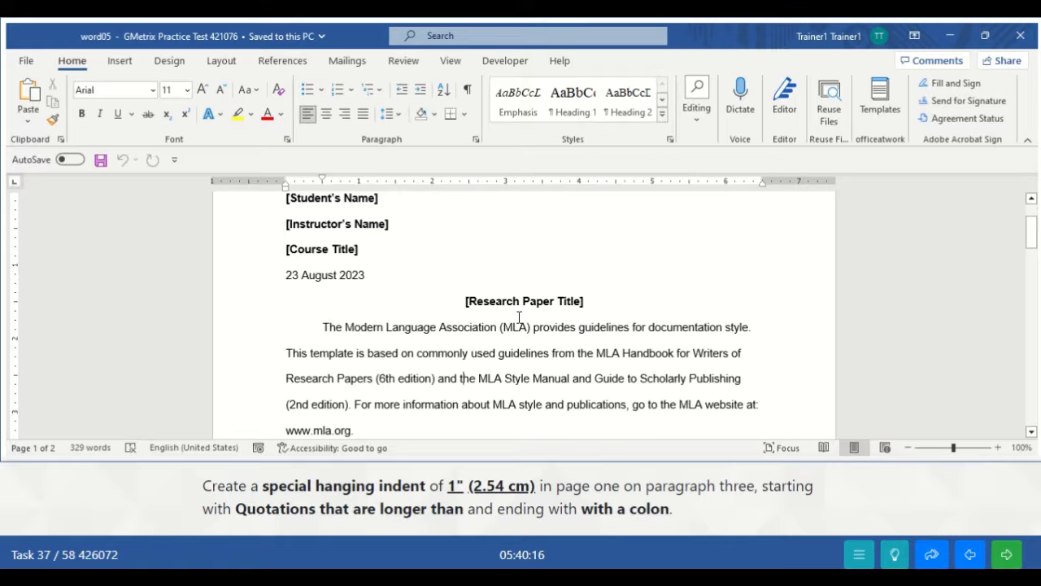
key("Down")
key("Down")
key("Down")
key("Down")
key("Down")
key("Down")
key("Down")
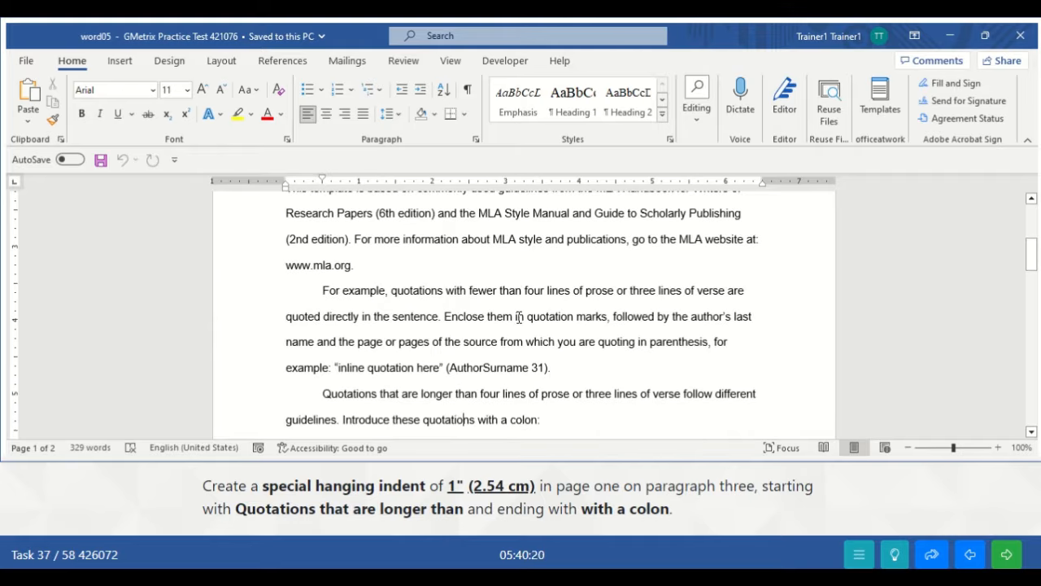
left_click(322, 393)
left_click_drag(324, 394, 543, 419)
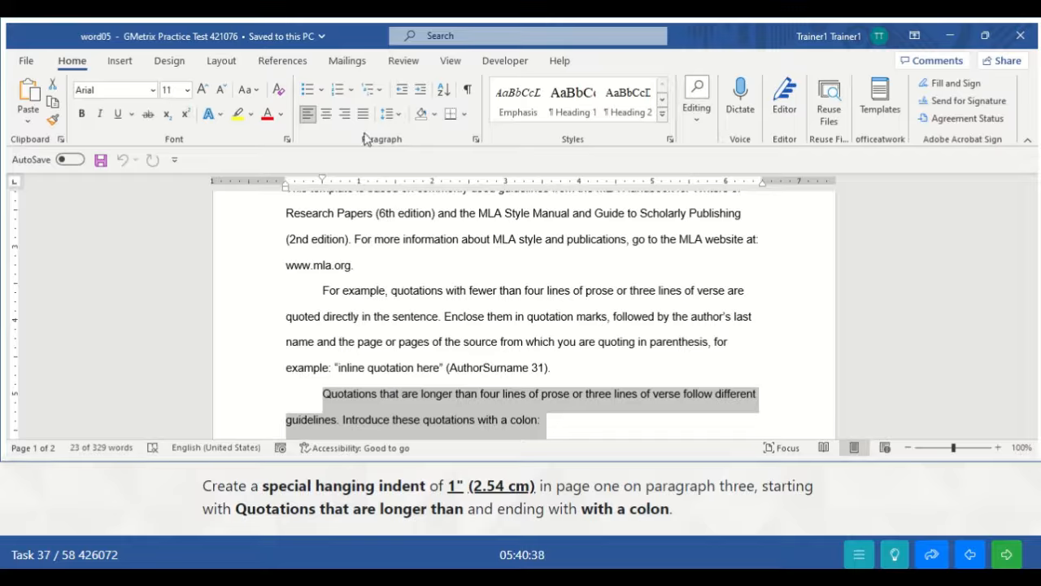
left_click(477, 141)
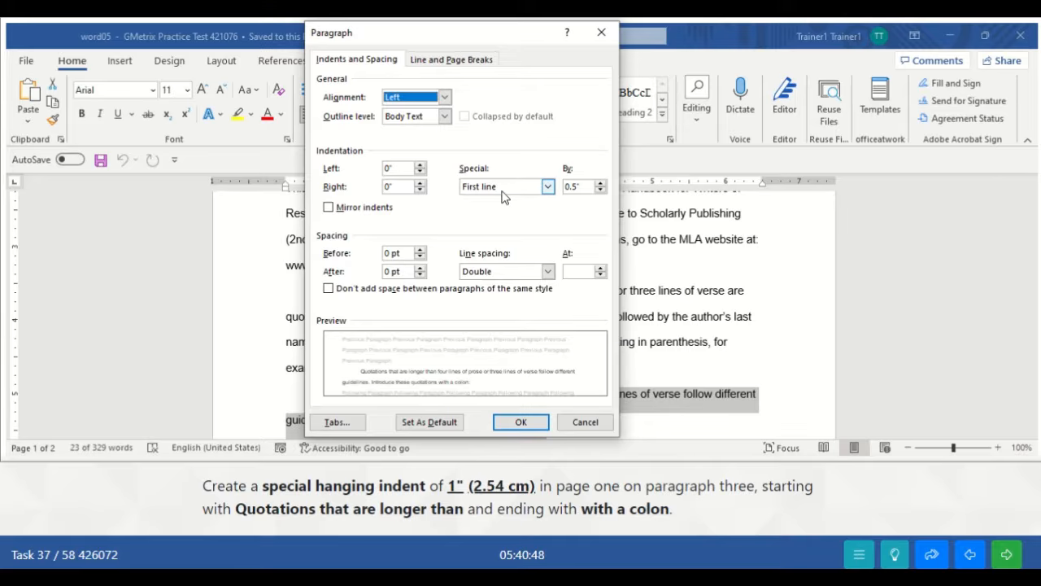
- Set a Hanging special indent of 1" on paragraph three, then deselect to check it
left_click(549, 188)
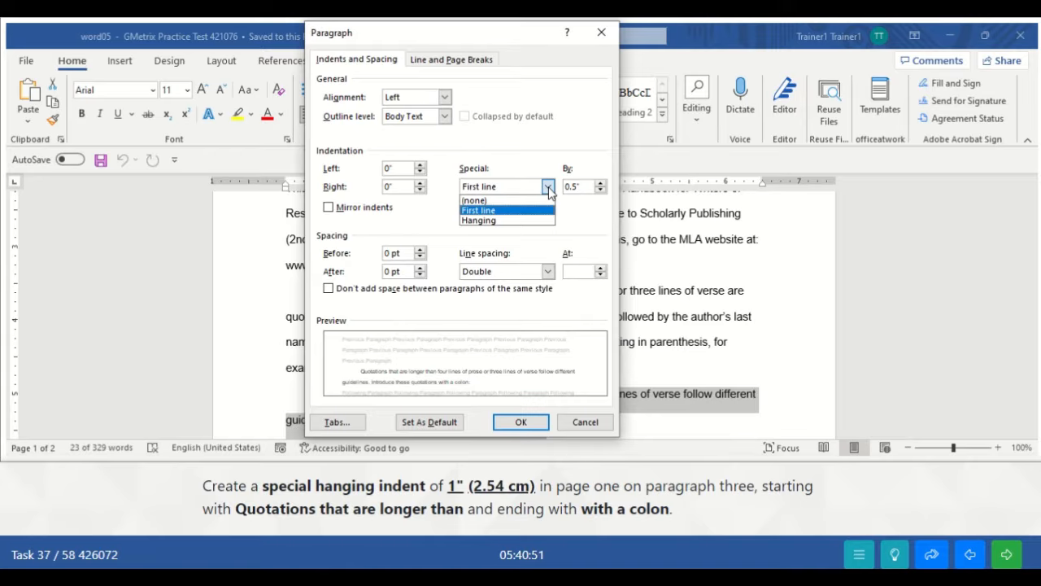
left_click(485, 220)
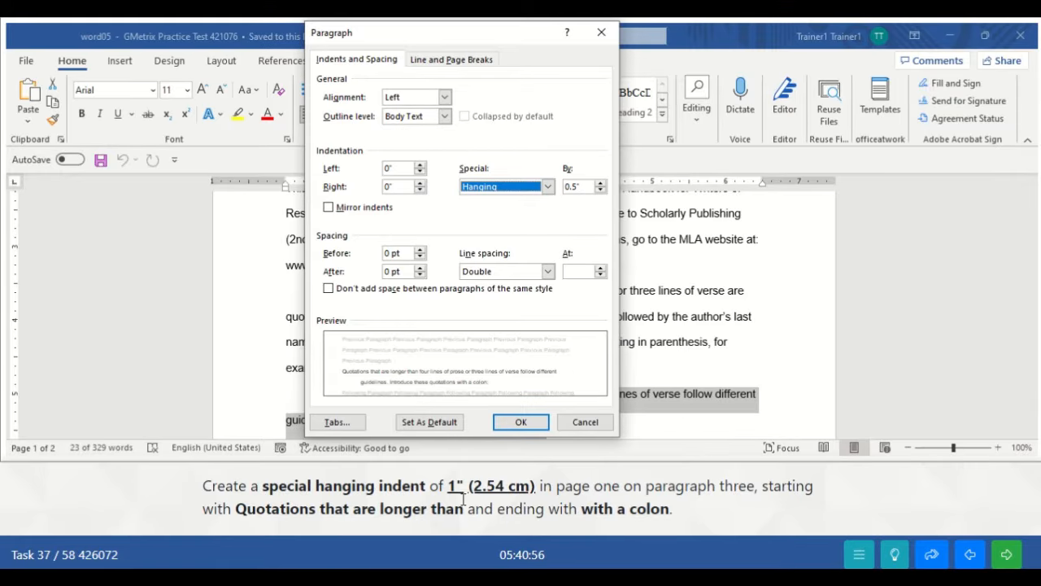
left_click(601, 183)
left_click(600, 183)
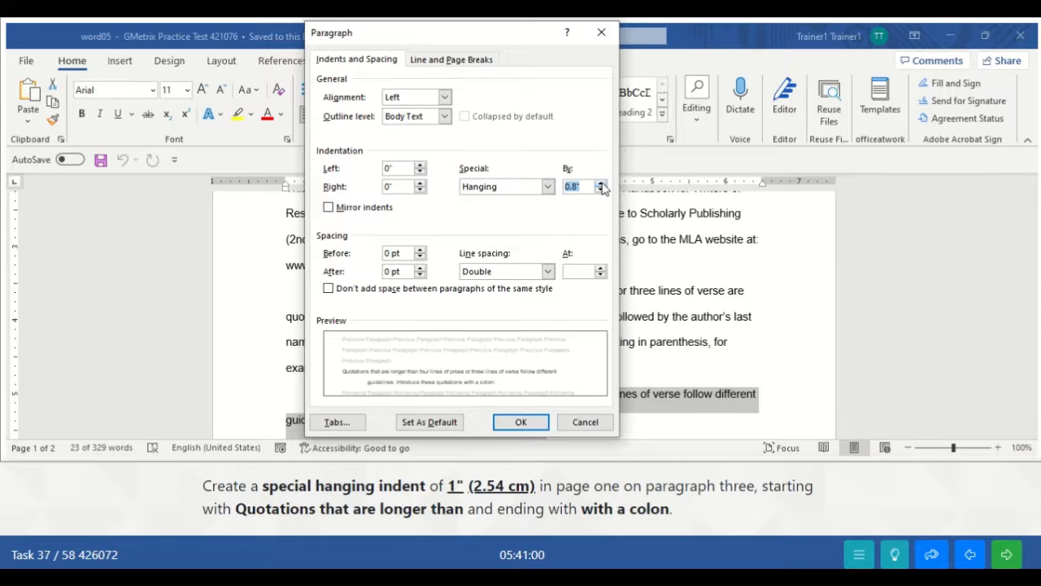
left_click(600, 183)
left_click(600, 183)
left_click(600, 183)
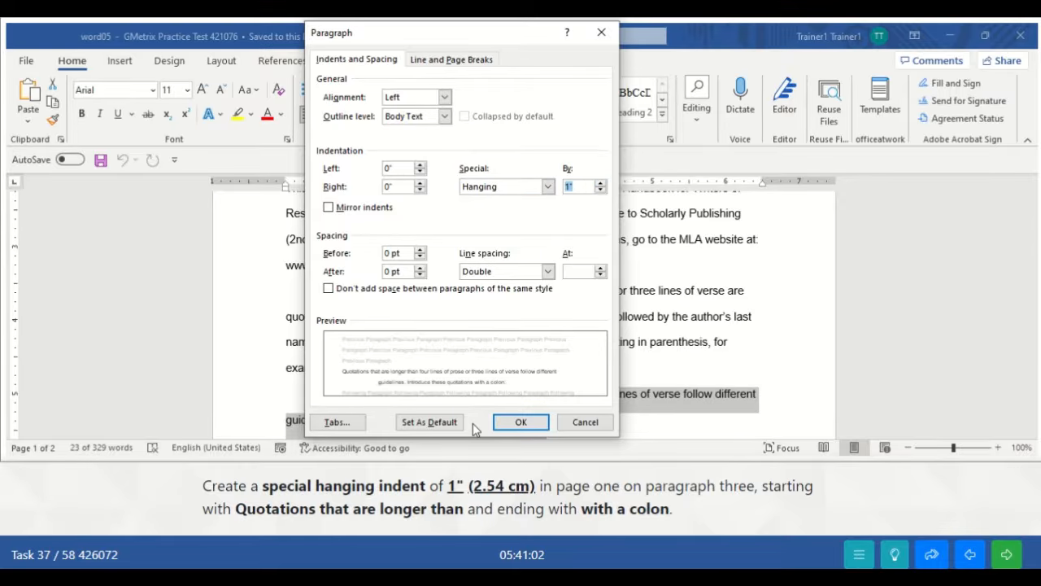
left_click(519, 422)
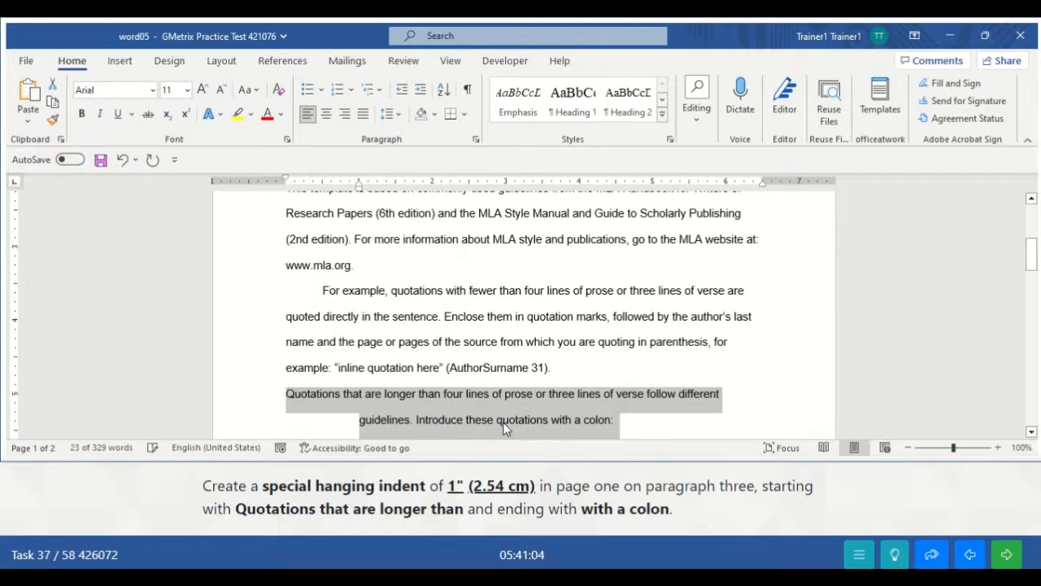
left_click(610, 419)
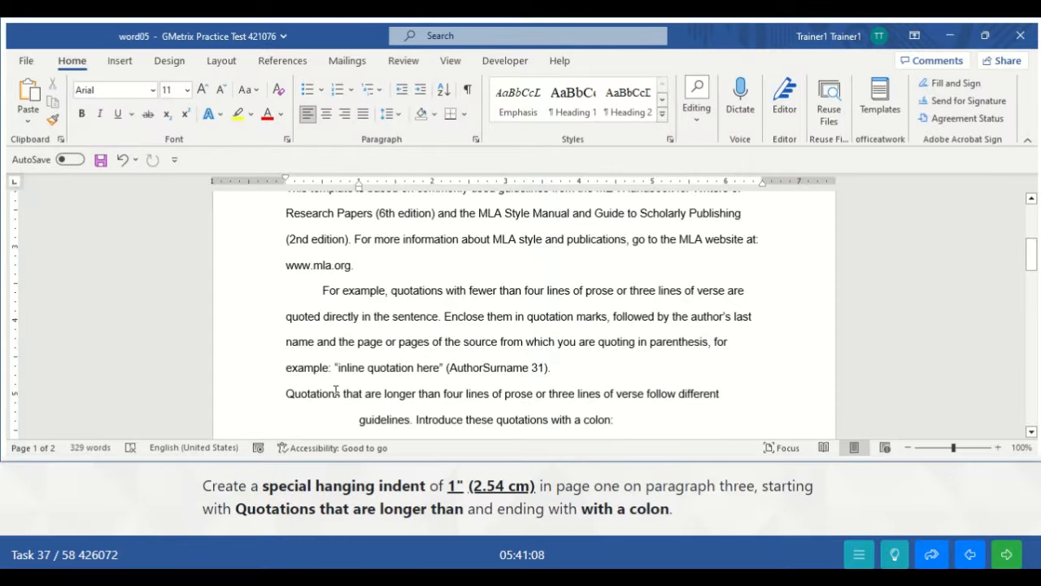
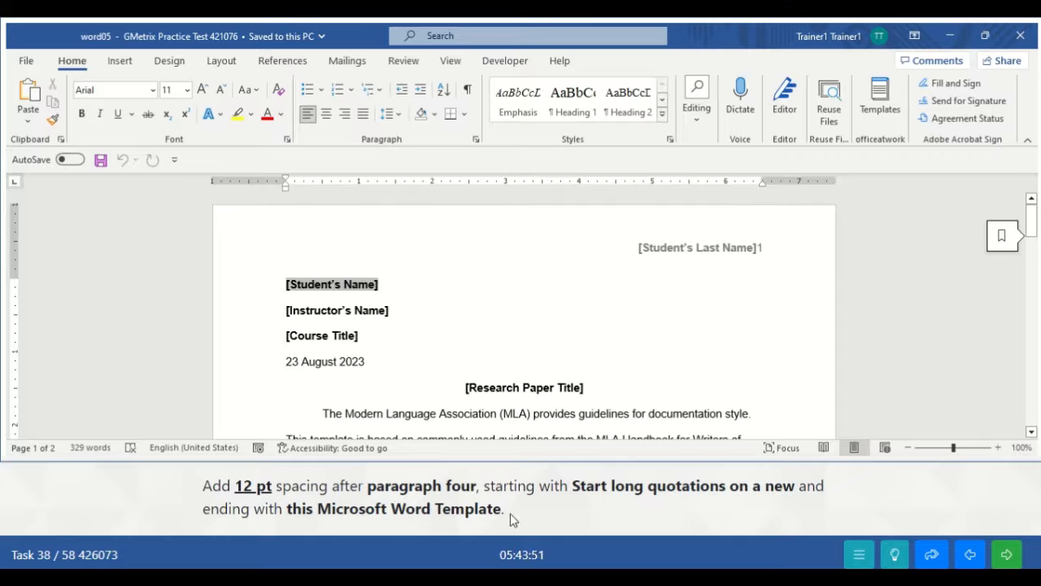
- Select the entire 'Start long quotatins' paragraph and open its Paragraph dialog from the Home tab
left_click(459, 345)
key("Down")
key("Down")
key("Down")
key("Down")
key("Down")
key("Down")
key("Down")
key("Down")
key("Down")
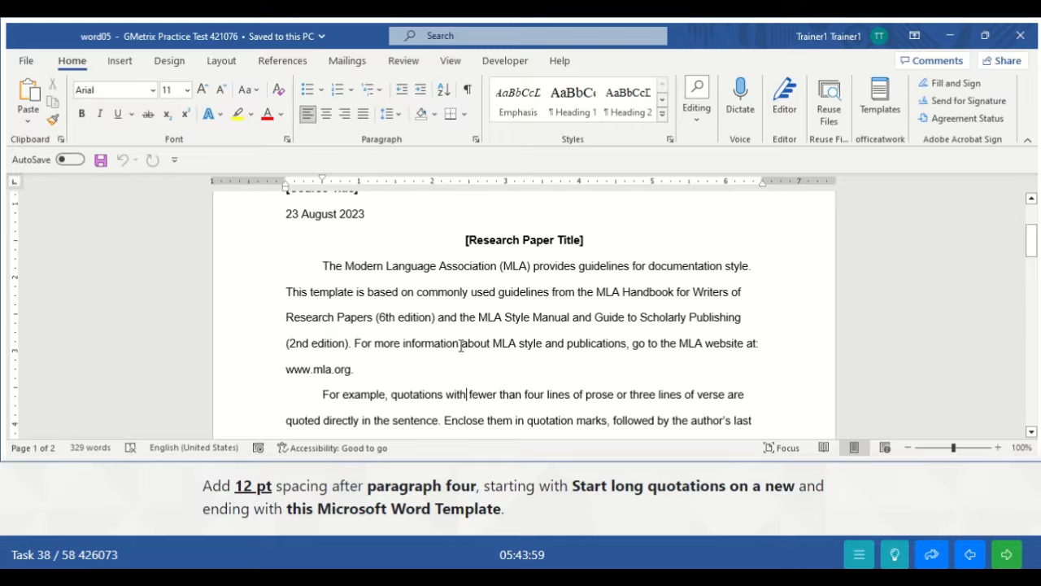
key("Up")
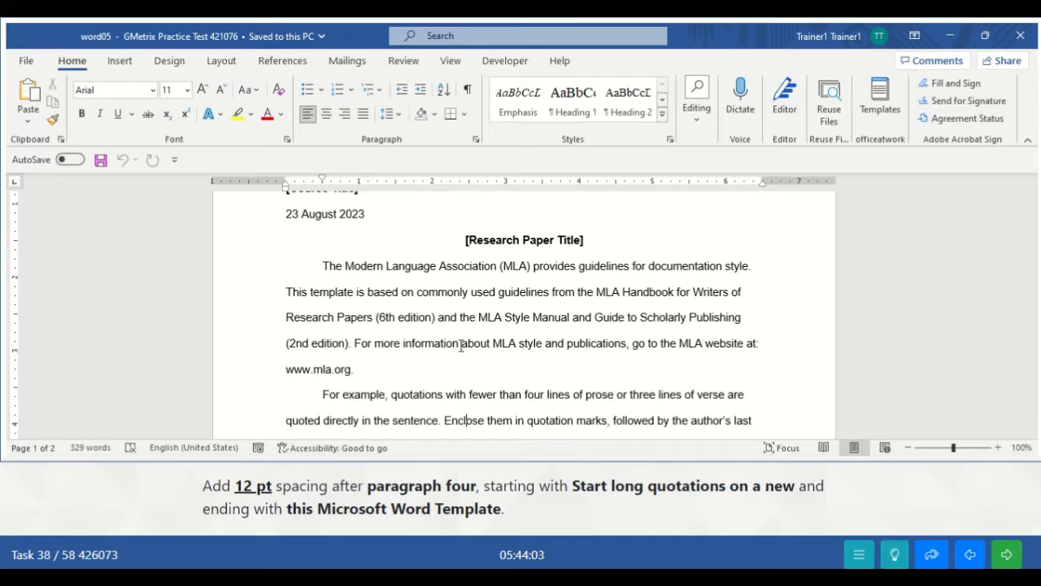
scroll(461, 345, "down", 2)
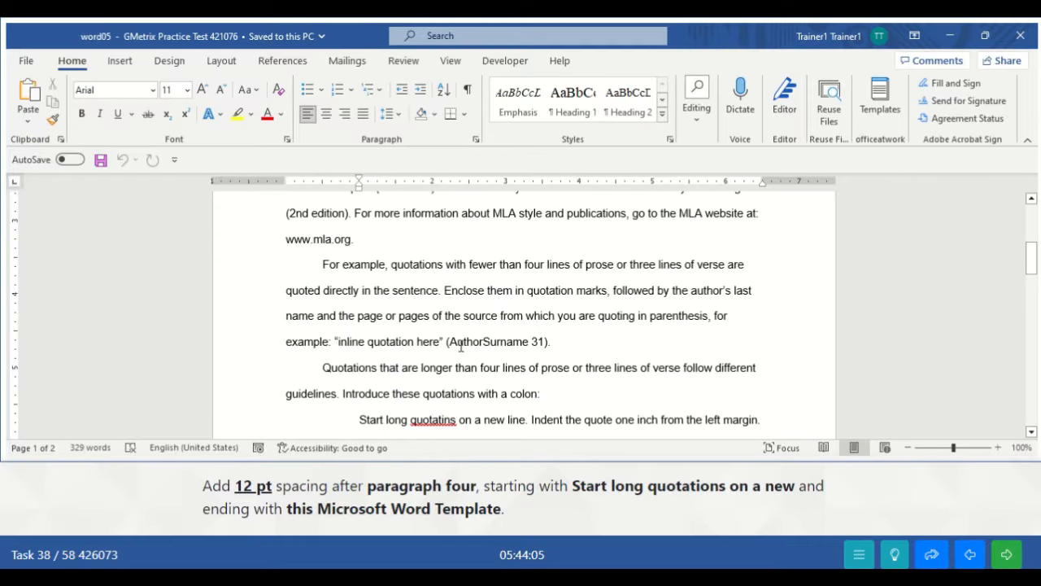
key("Up")
key("Down")
key("Down")
key("Down")
key("Down")
key("Down")
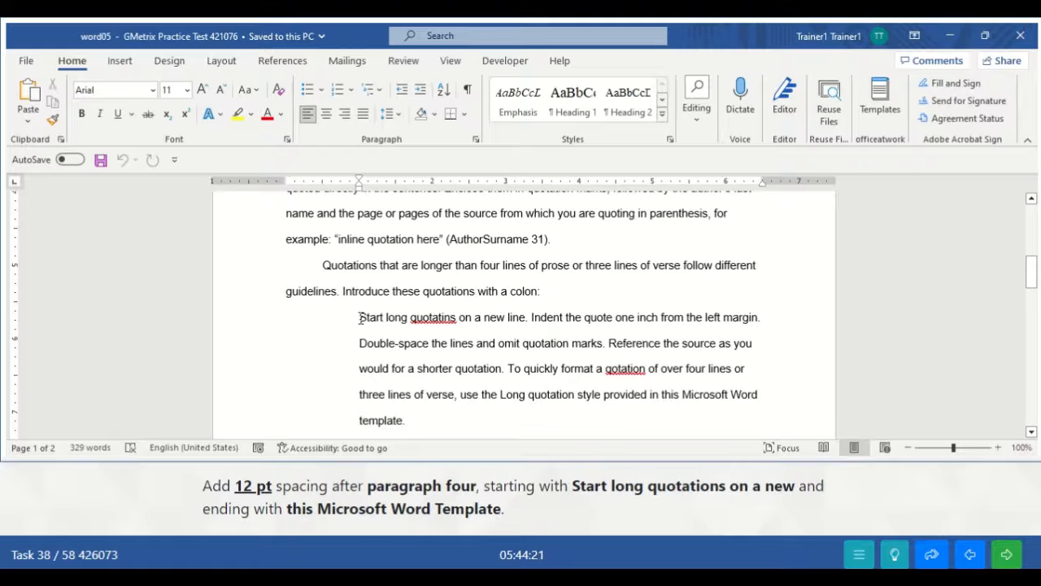
left_click_drag(359, 318, 425, 422)
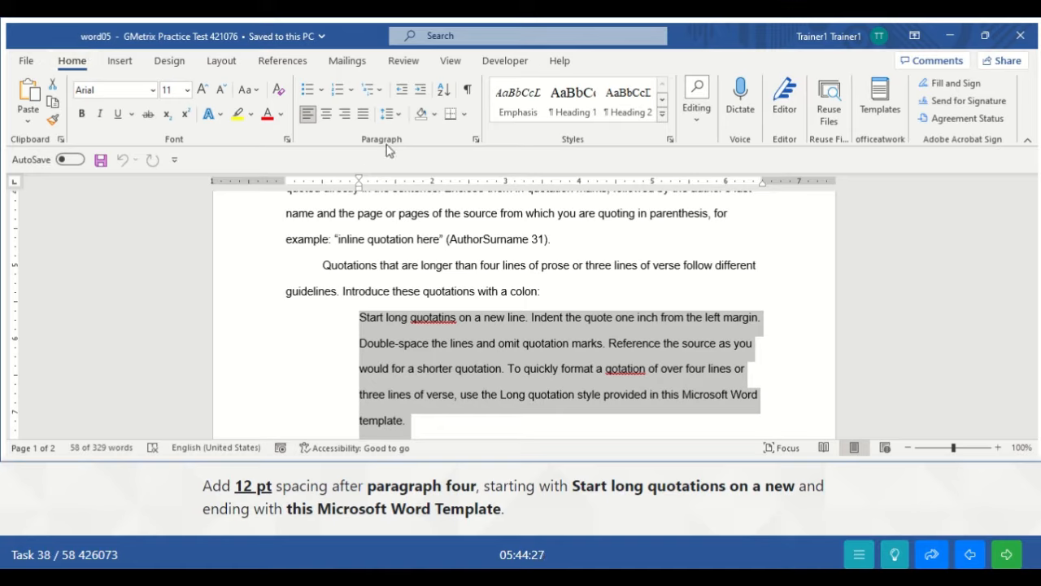
left_click(475, 143)
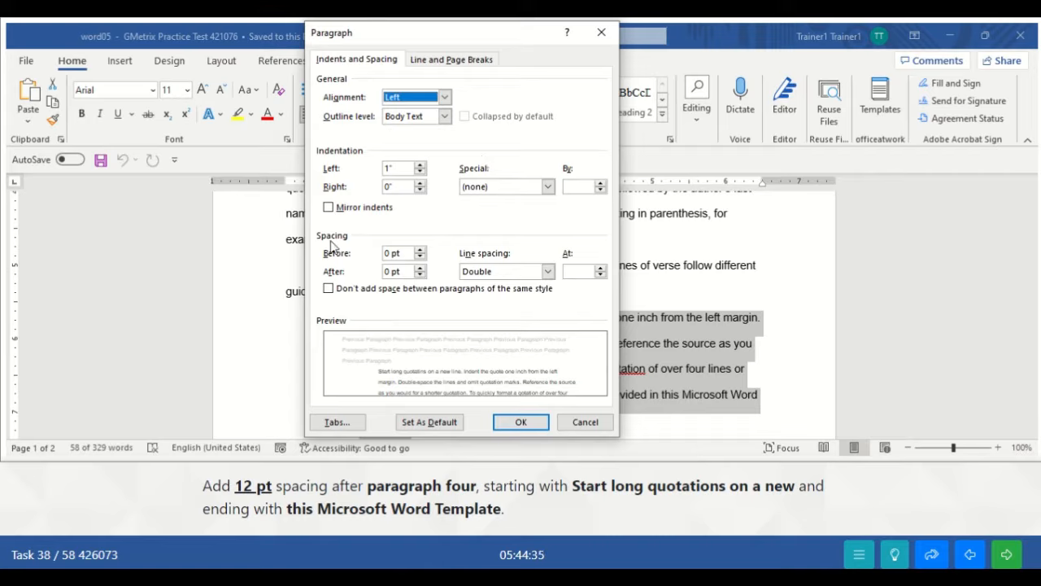
- Set Spacing After to 12 pt on the long-quotation paragraph and confirm the result
left_click(419, 268)
left_click(420, 269)
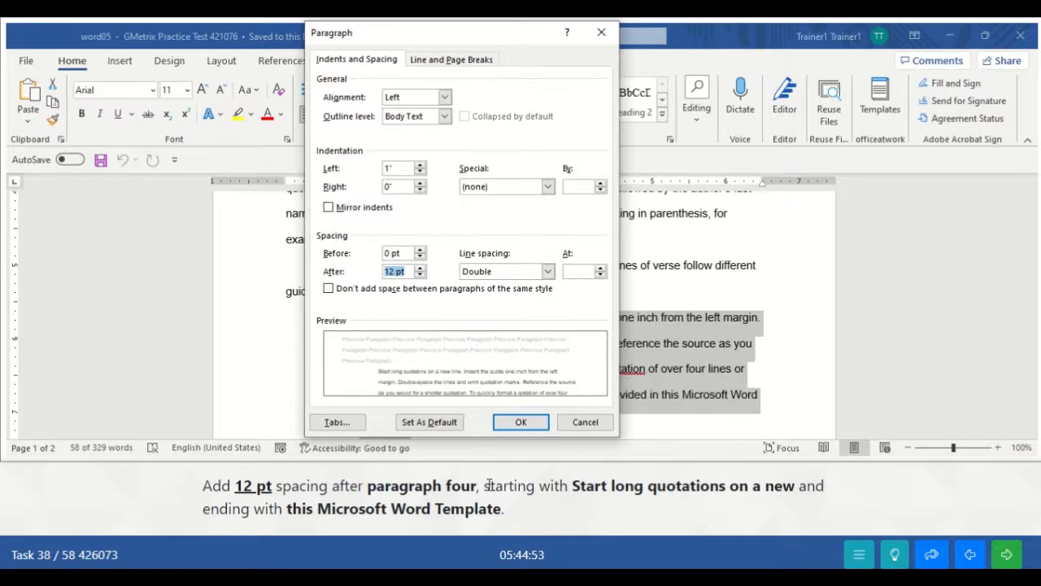
left_click(522, 423)
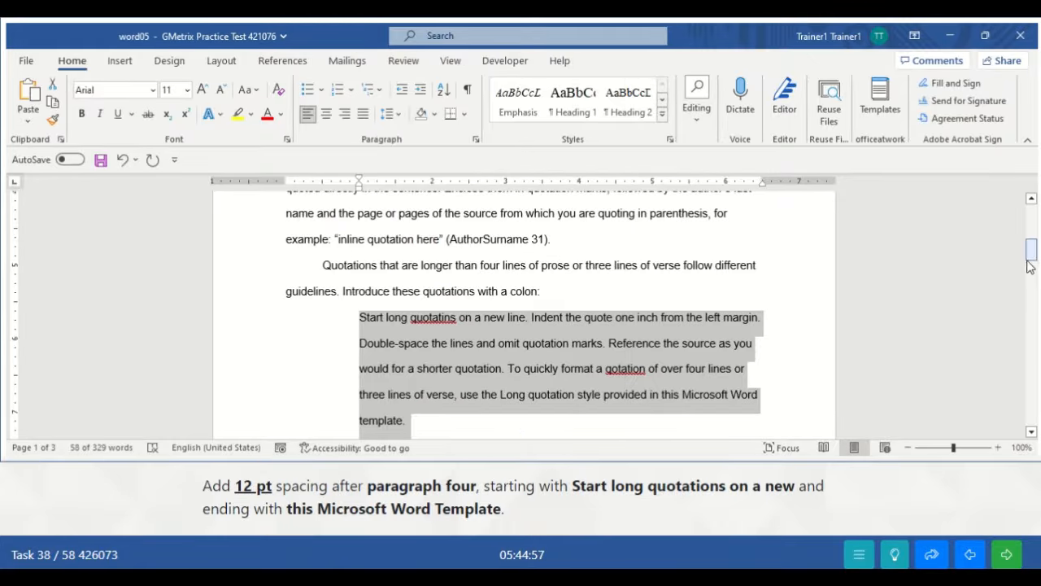
left_click_drag(1030, 258, 1030, 264)
left_click(511, 359)
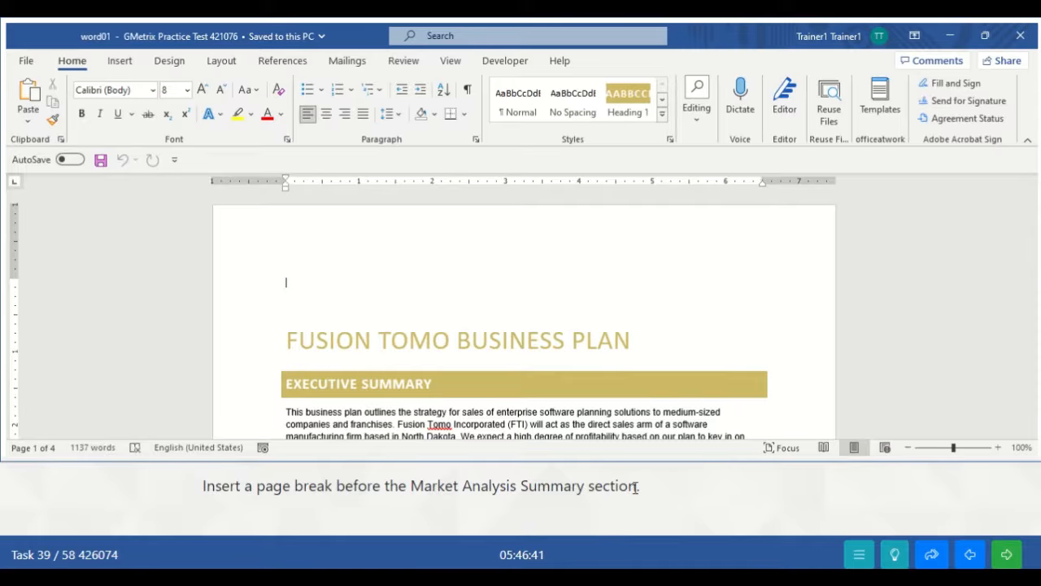
- Move down through the business plan to the Market Analysis Summary section
left_click(591, 358)
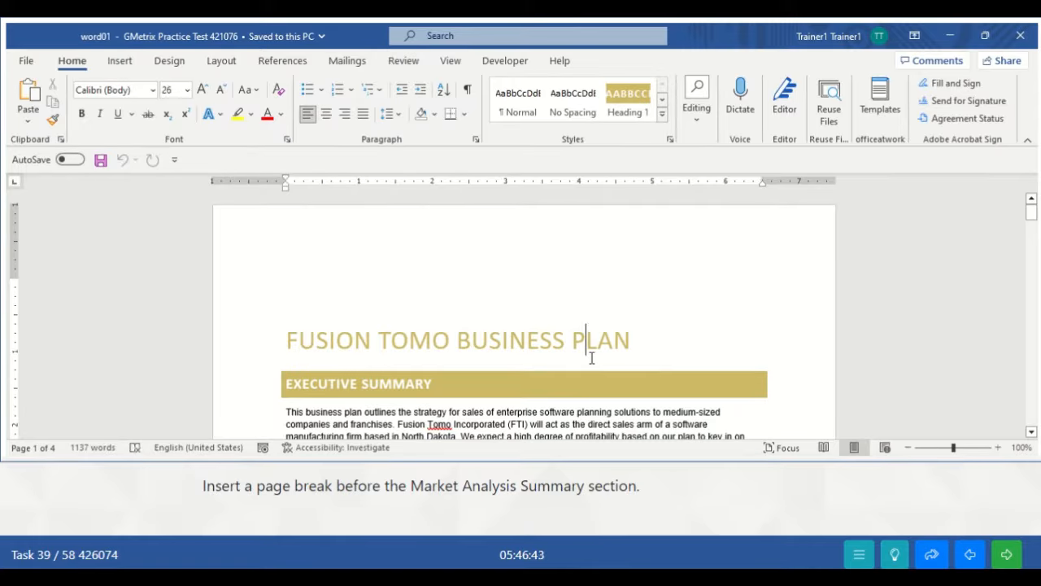
key("Down")
key("Down")
key("Down")
key("Down")
key("Down")
key("Down")
key("Down")
key("Down")
key("Down")
key("Down")
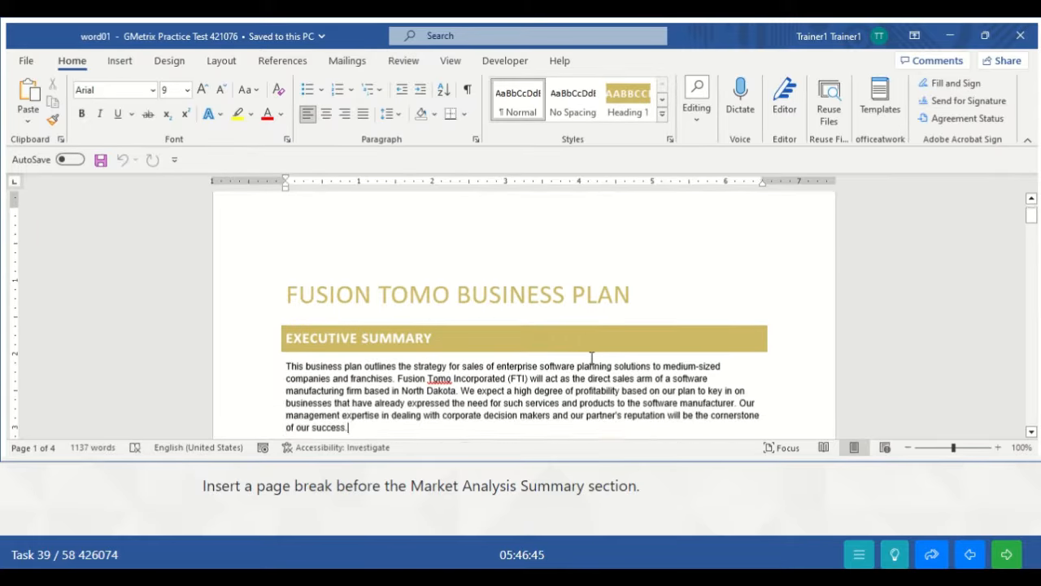
key("Down")
key("Down")
key("Down")
key("Down")
key("Down")
key("Down")
key("Down")
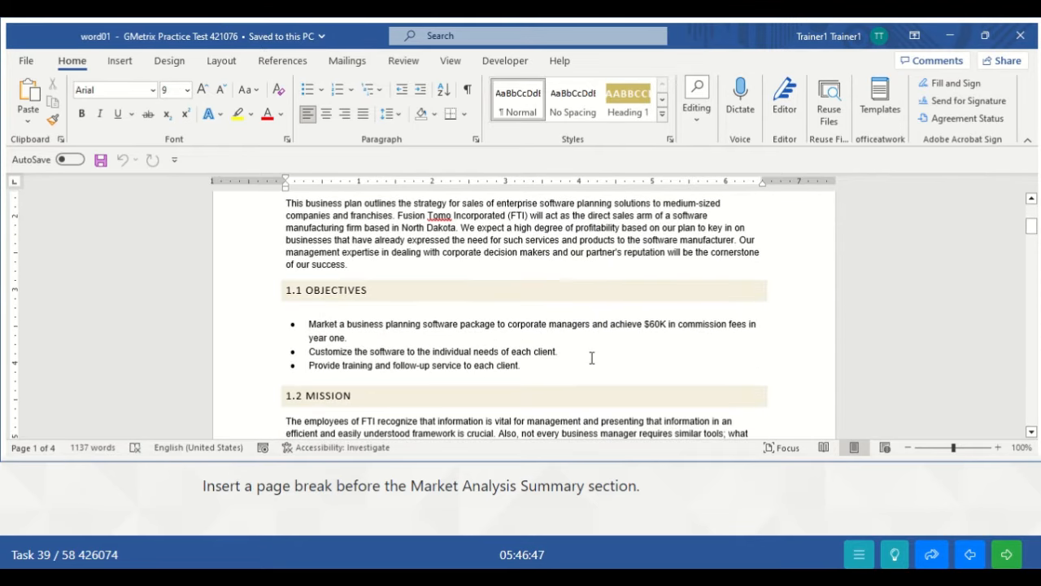
key("Down")
key("Down")
key("Down")
key("Down")
key("Down")
key("Down")
key("Down")
key("Down")
key("Down")
key("Down")
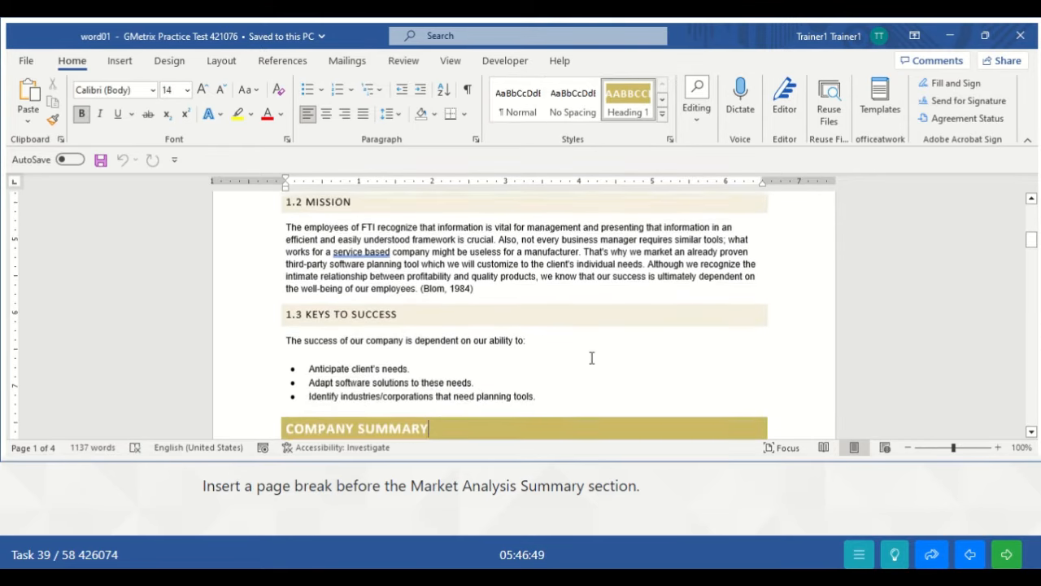
key("Down")
key("Down")
key("Down")
key("Down")
key("Down")
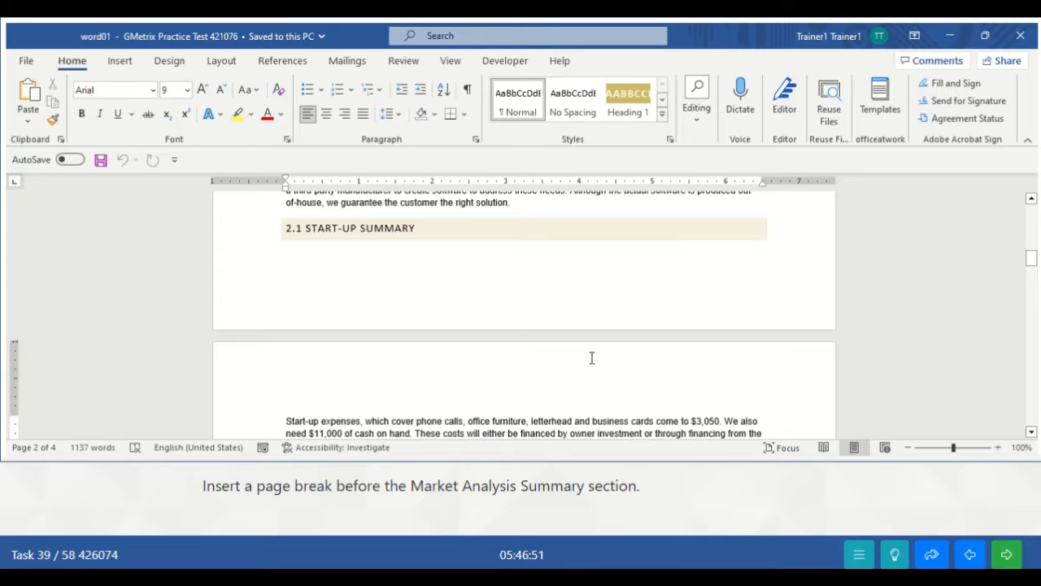
key("Down")
key("Down")
key("Down")
key("Down")
key("Down")
key("Down")
key("Down")
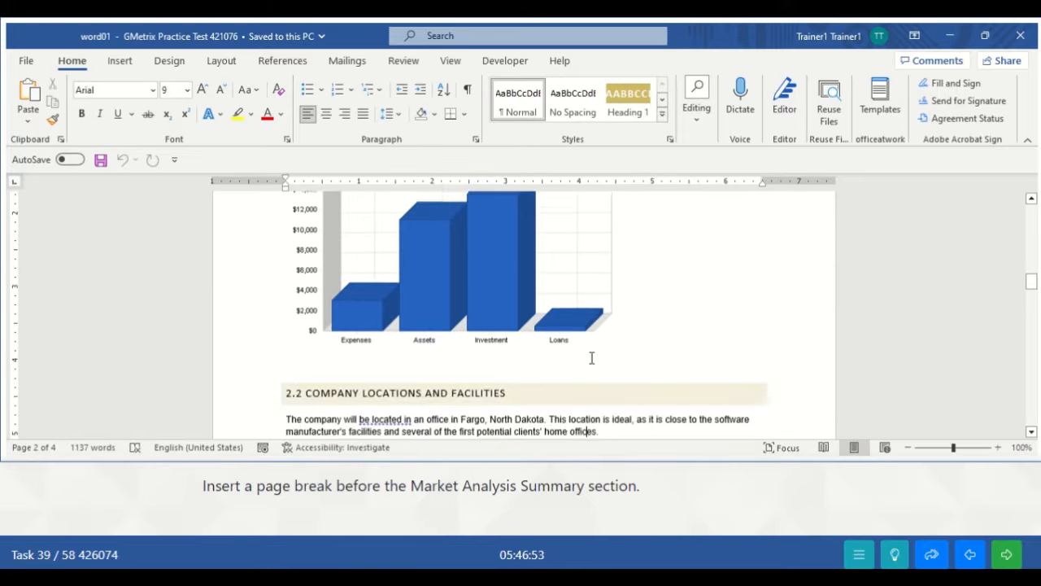
key("Down")
key("Down")
key("Down")
key("Down")
key("Down")
key("Down")
key("Down")
key("Down")
key("Down")
key("Down")
key("Down")
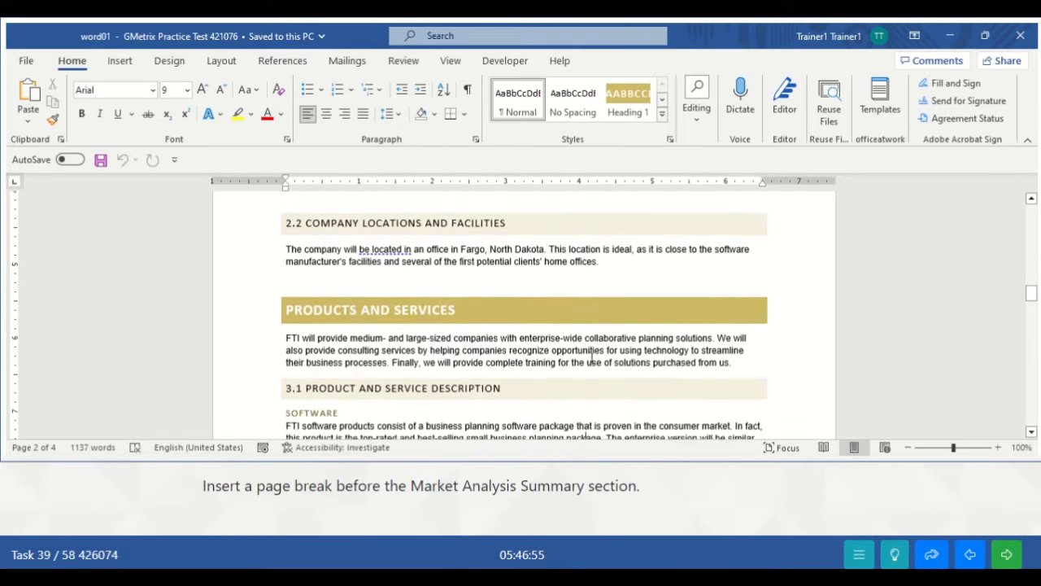
key("Down")
key("Down")
key("Down")
key("Down")
key("Down")
key("Down")
key("Down")
key("Down")
key("Down")
key("Down")
key("Down")
key("Down")
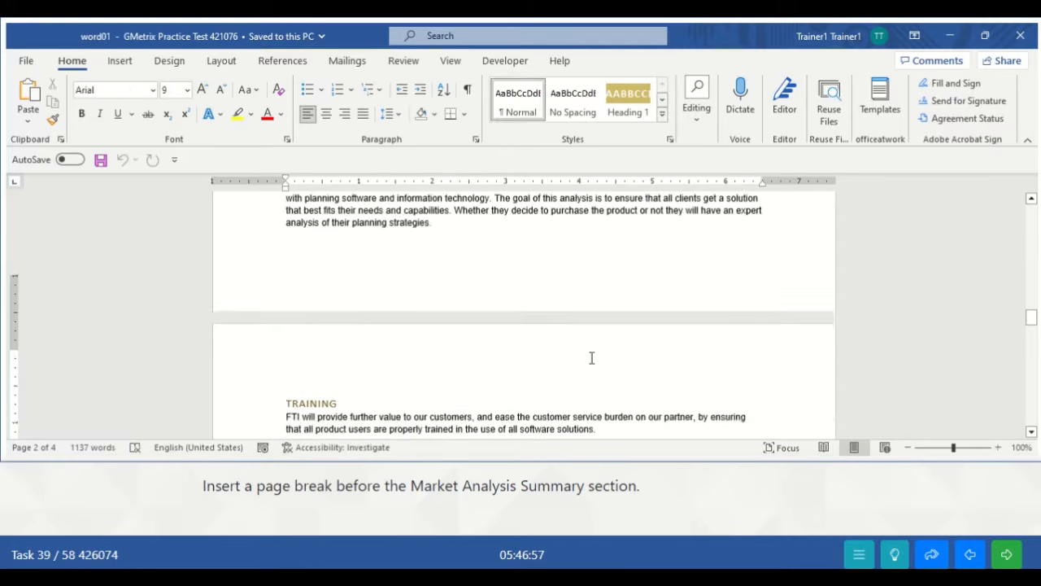
key("Down")
key("Down")
key("Down")
key("Down")
key("Down")
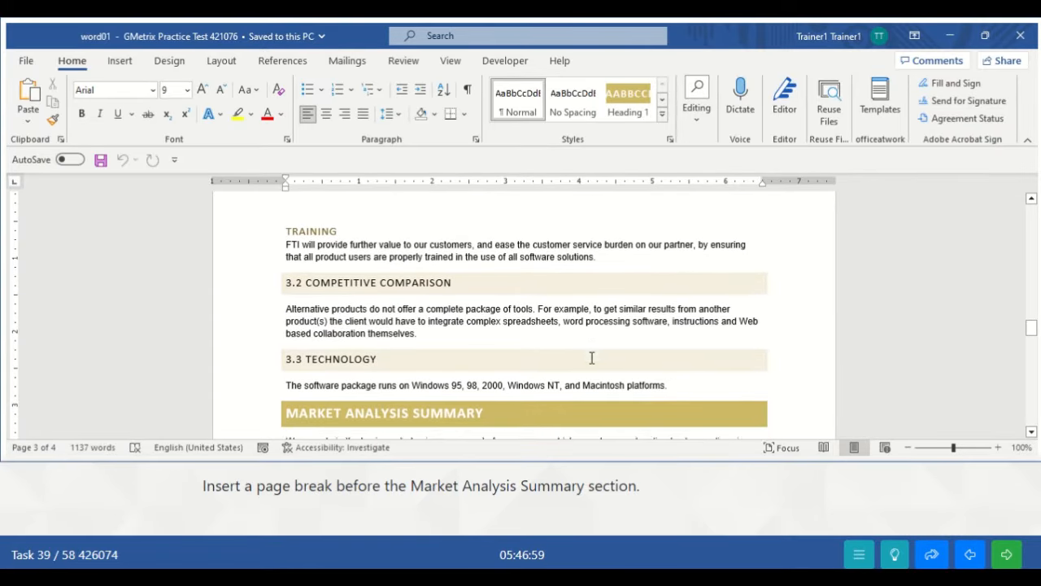
key("Down")
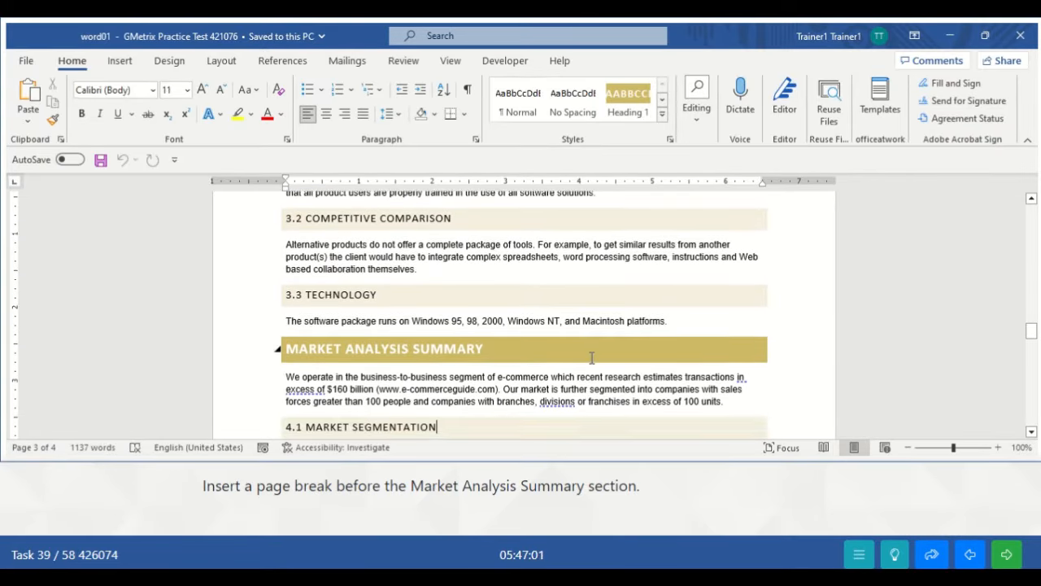
- Insert a page break before the MARKET ANALYSIS SUMMARY heading via Layout > Breaks > Page
left_click(288, 344)
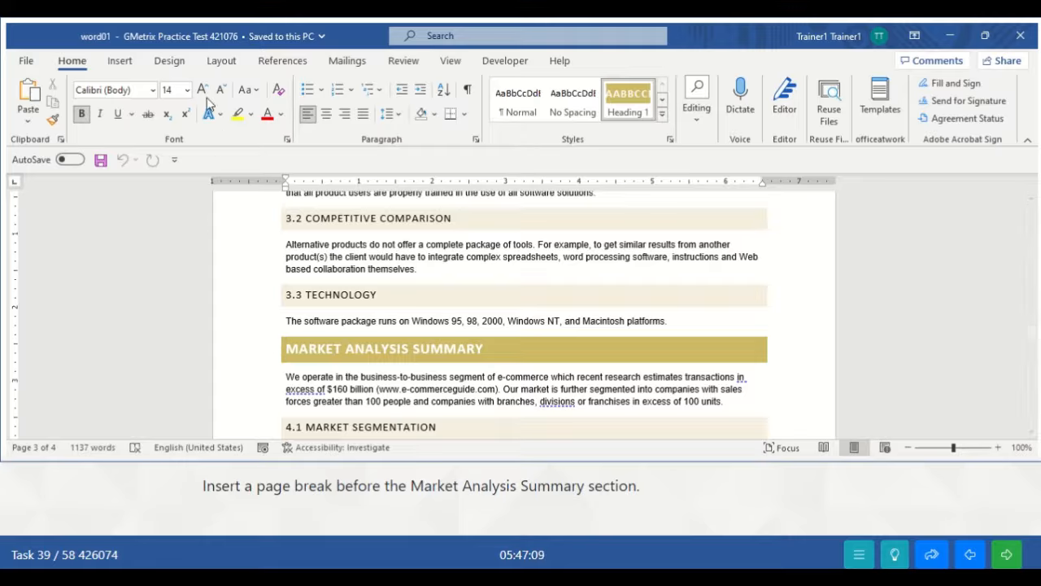
left_click(224, 65)
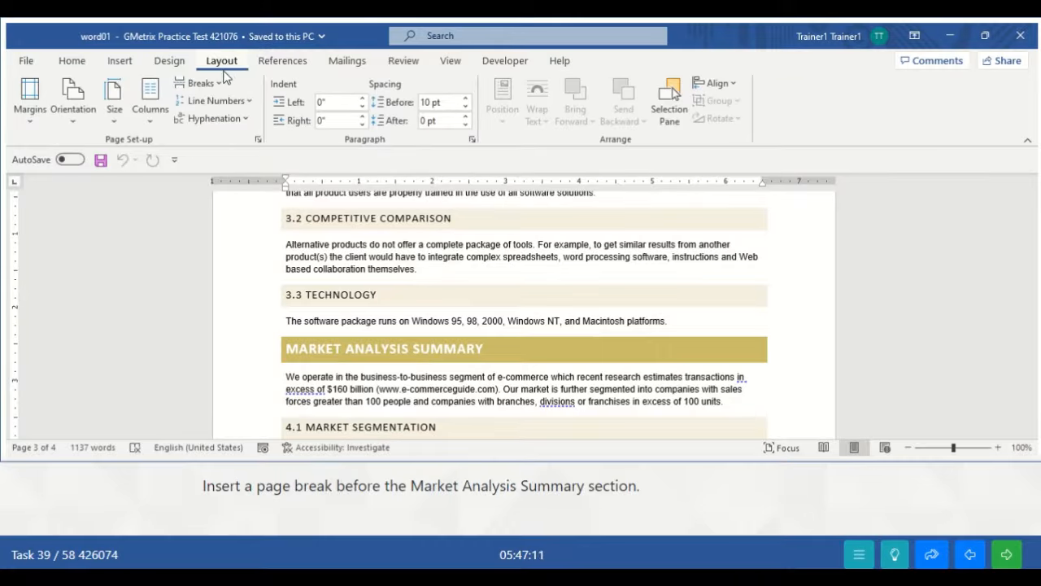
left_click(211, 87)
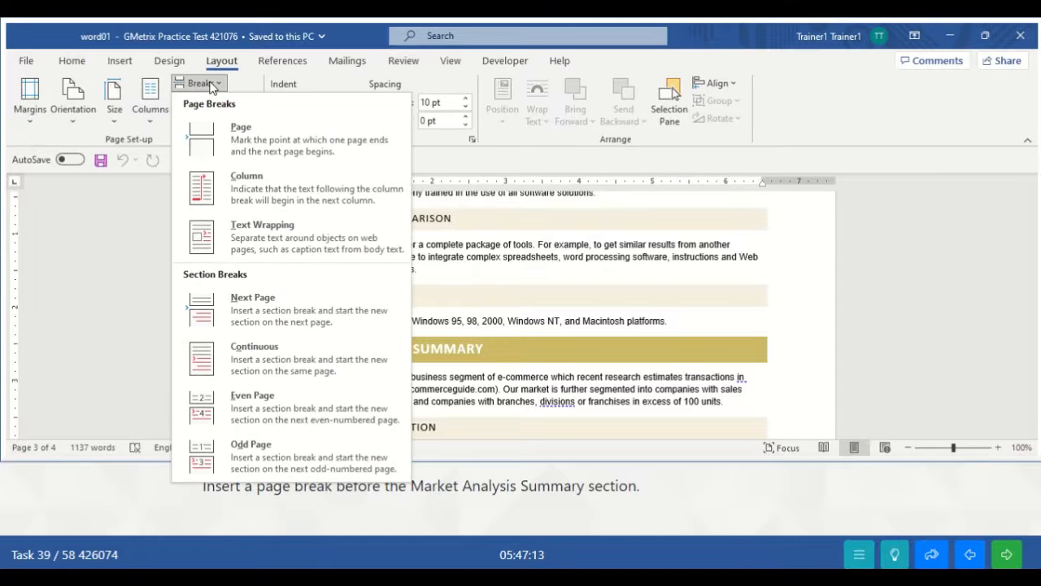
left_click(239, 139)
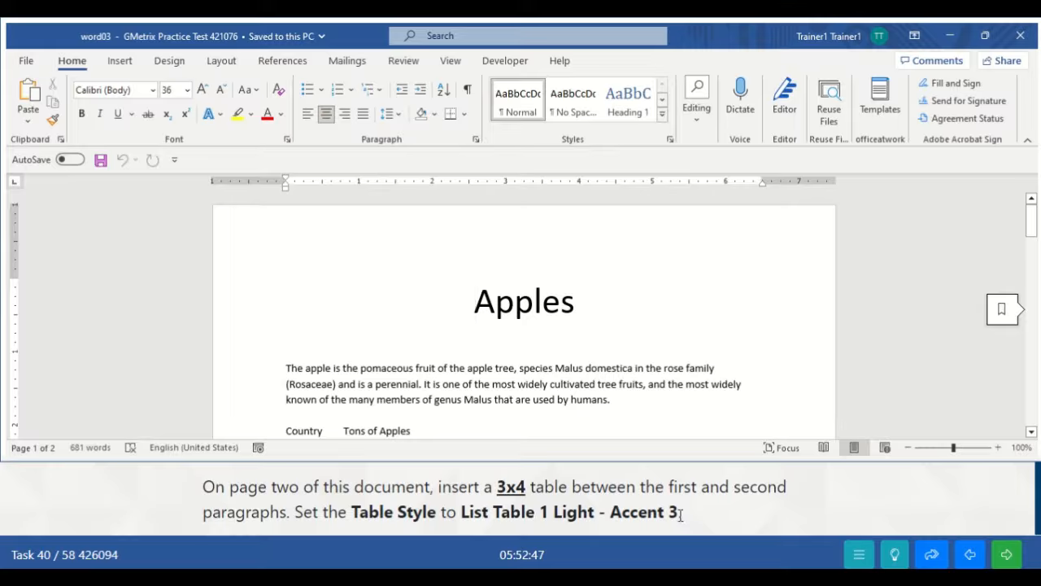
- Place the cursor after the first Oranges paragraph on page two and open the Insert Table grid
left_click(510, 367)
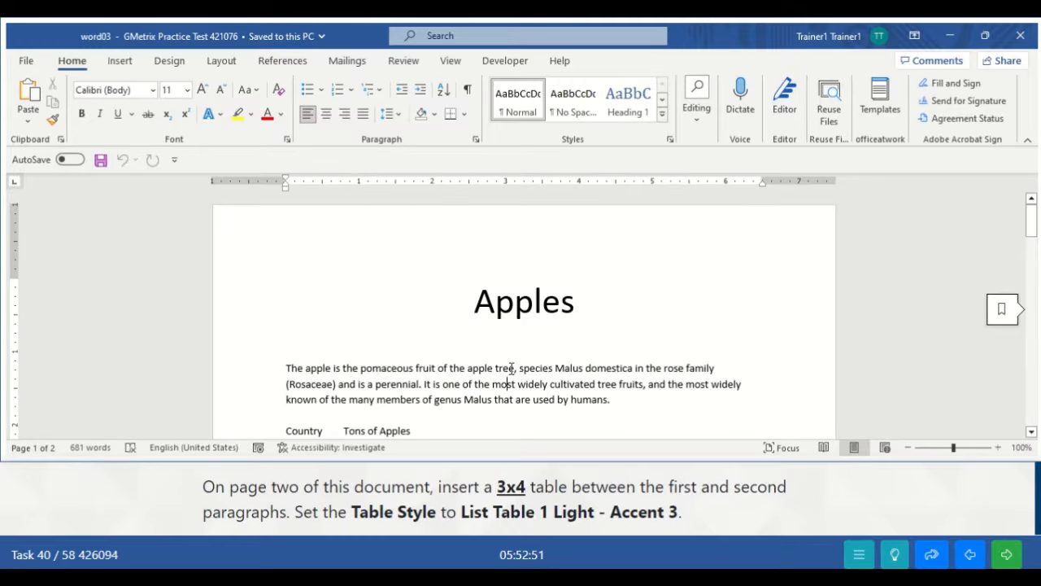
scroll(511, 367, "down", 5)
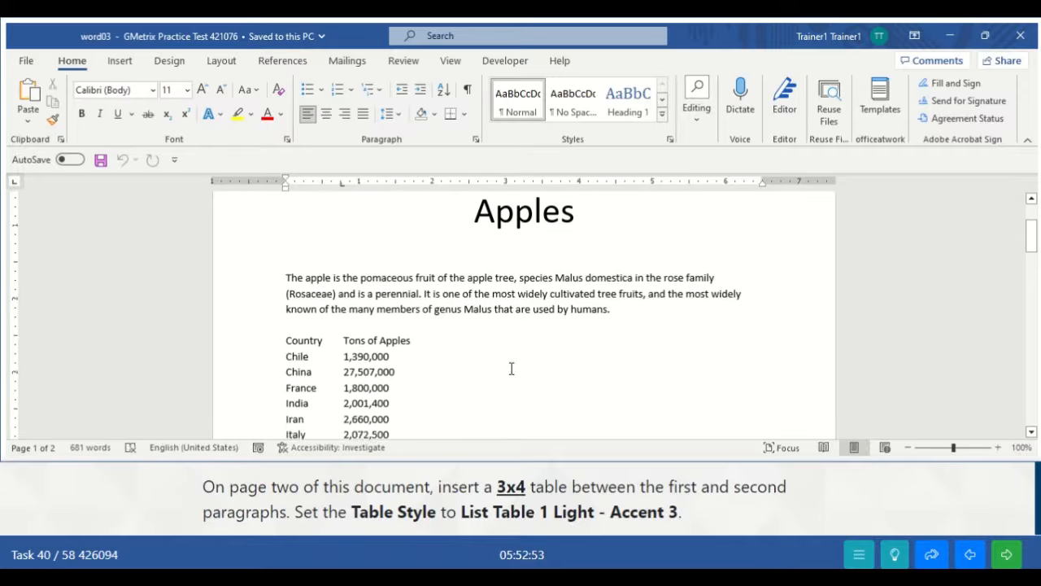
scroll(511, 367, "down", 3)
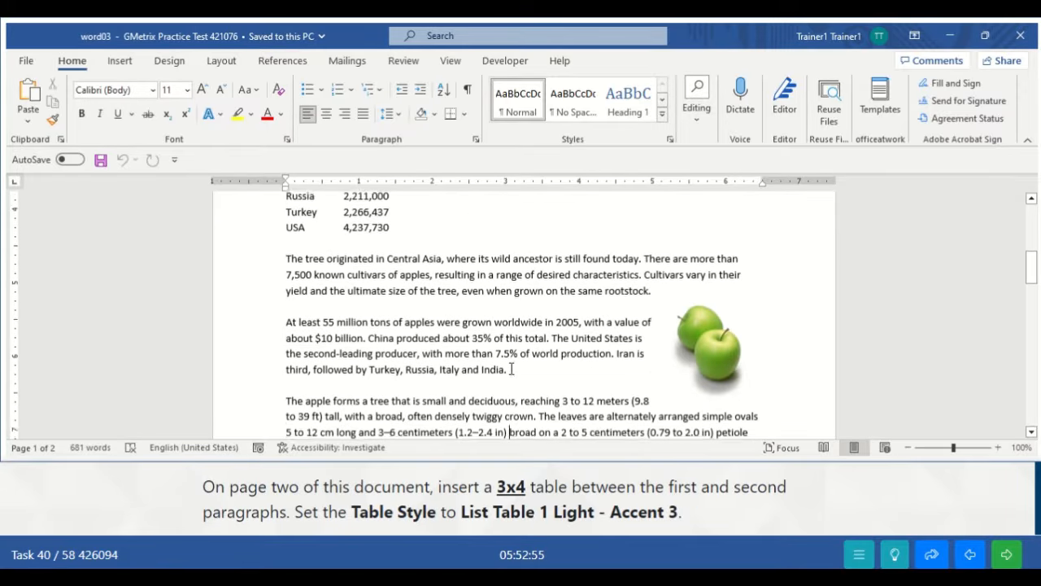
scroll(511, 367, "down", 10)
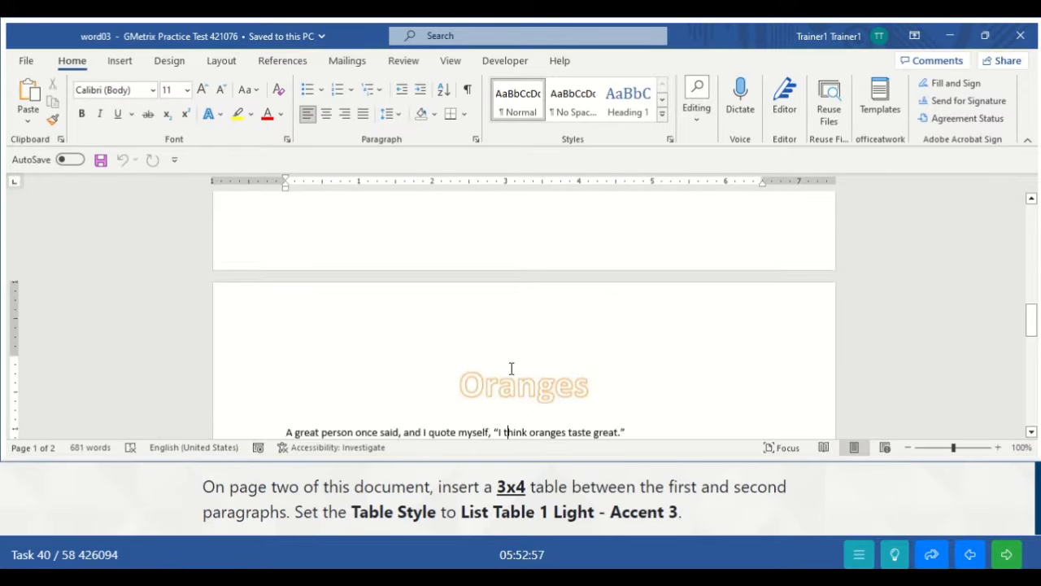
scroll(511, 368, "down", 1)
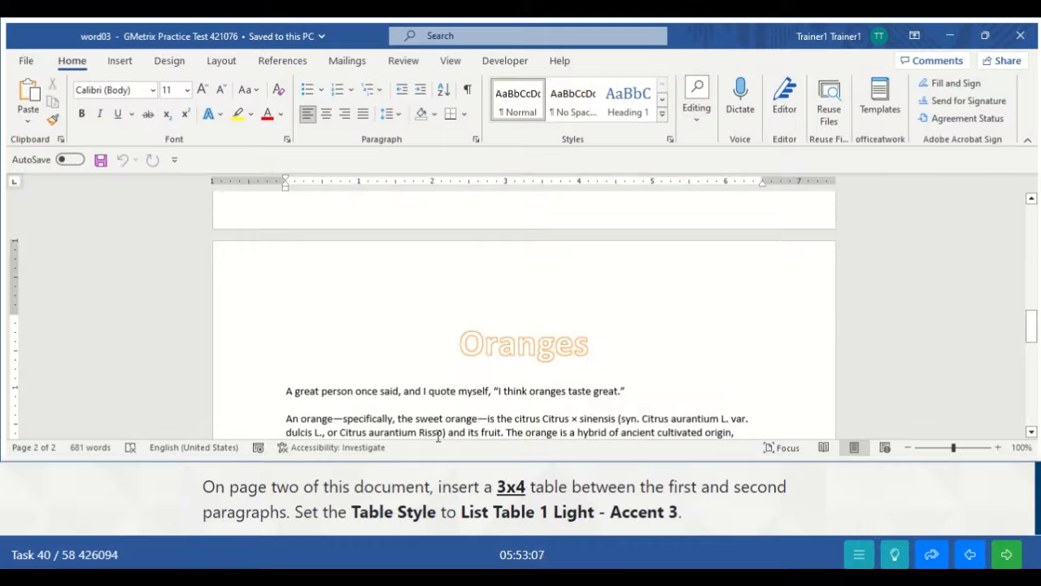
left_click(333, 404)
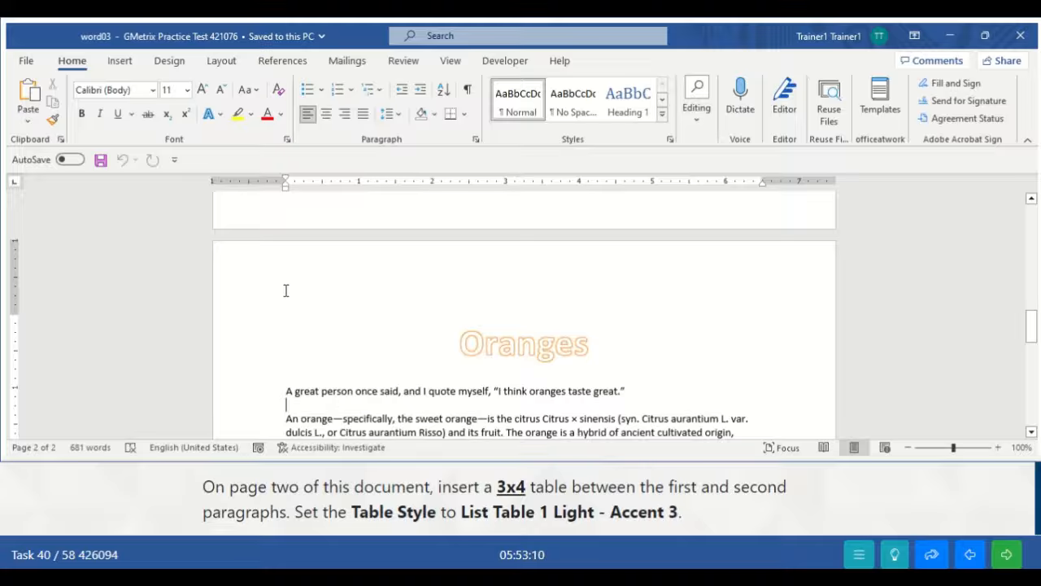
left_click(128, 64)
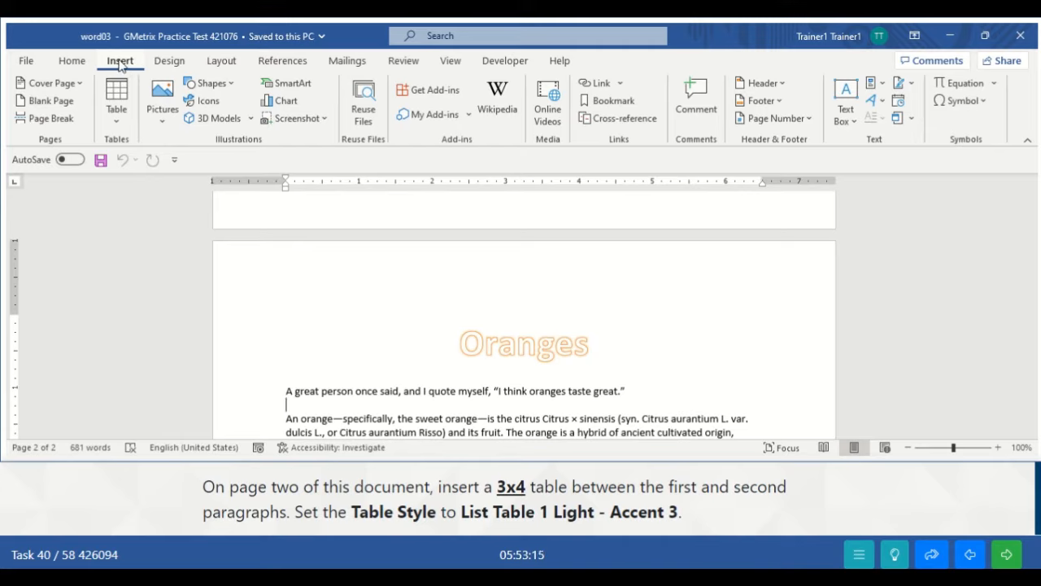
left_click(118, 123)
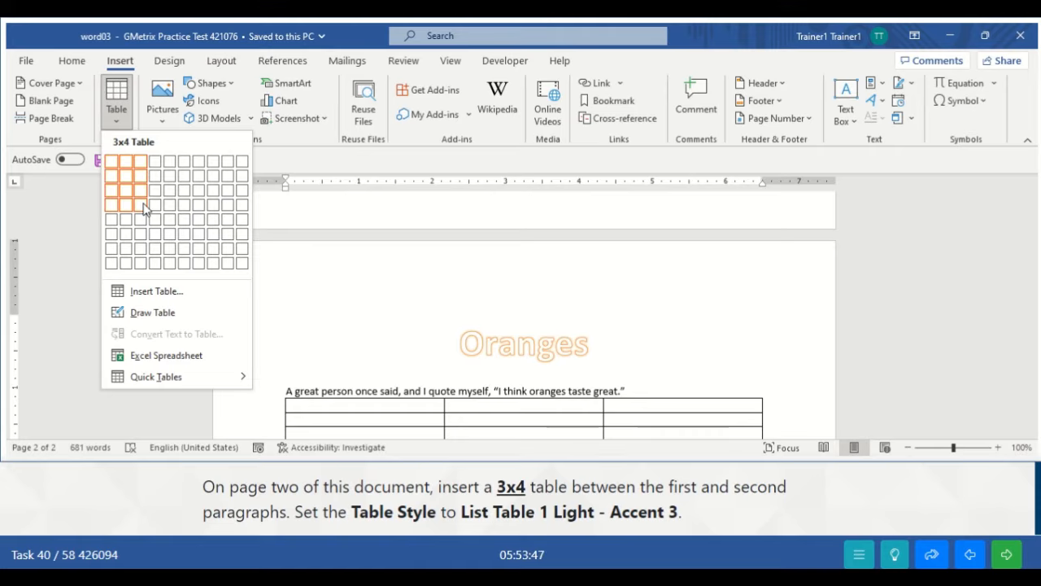
- Insert a 3x4 table and apply the List Table 1 Light - Accent 3 style
left_click(142, 204)
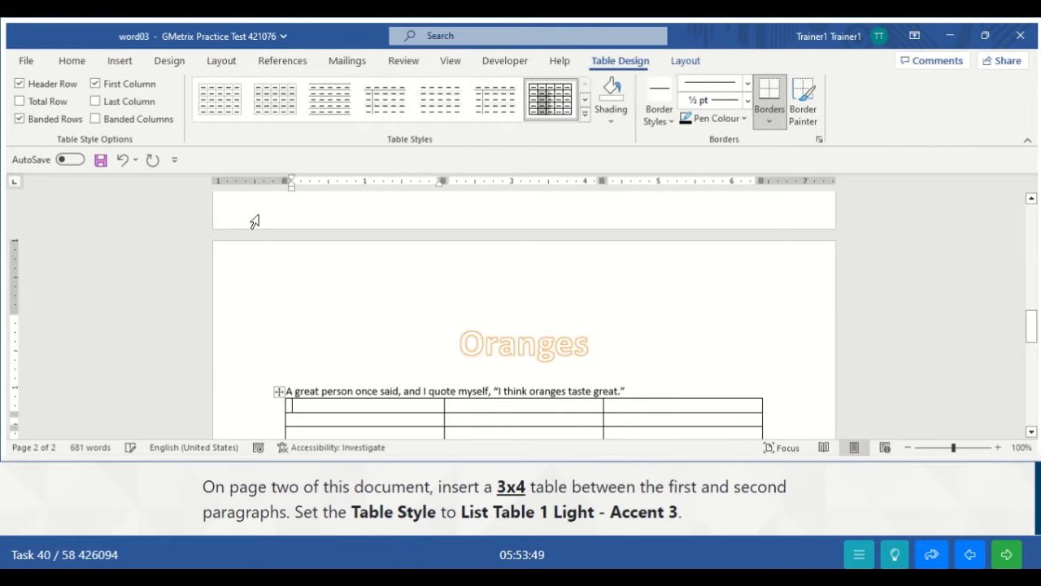
left_click_drag(1032, 319, 1031, 329)
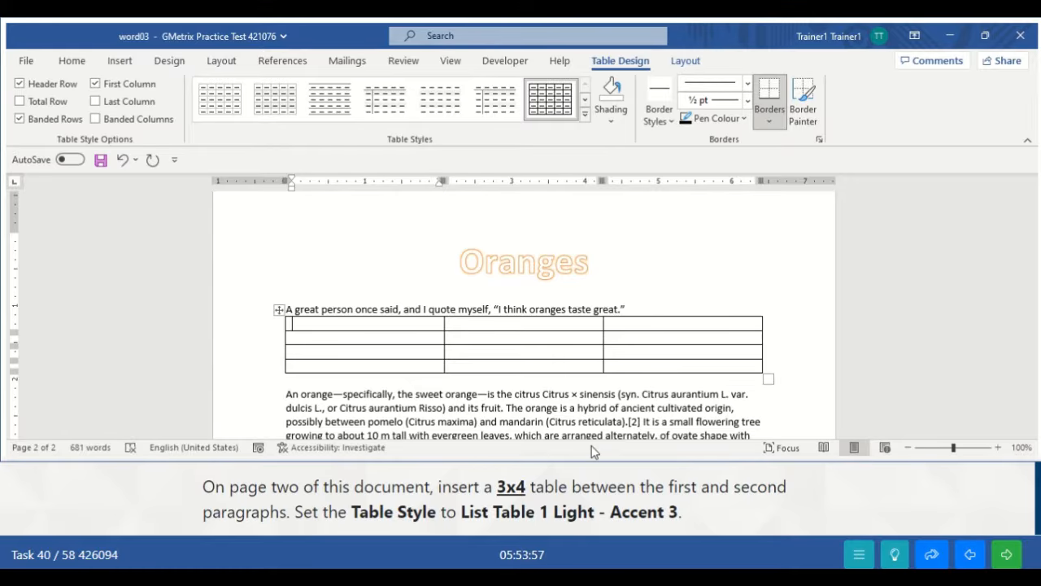
left_click(585, 121)
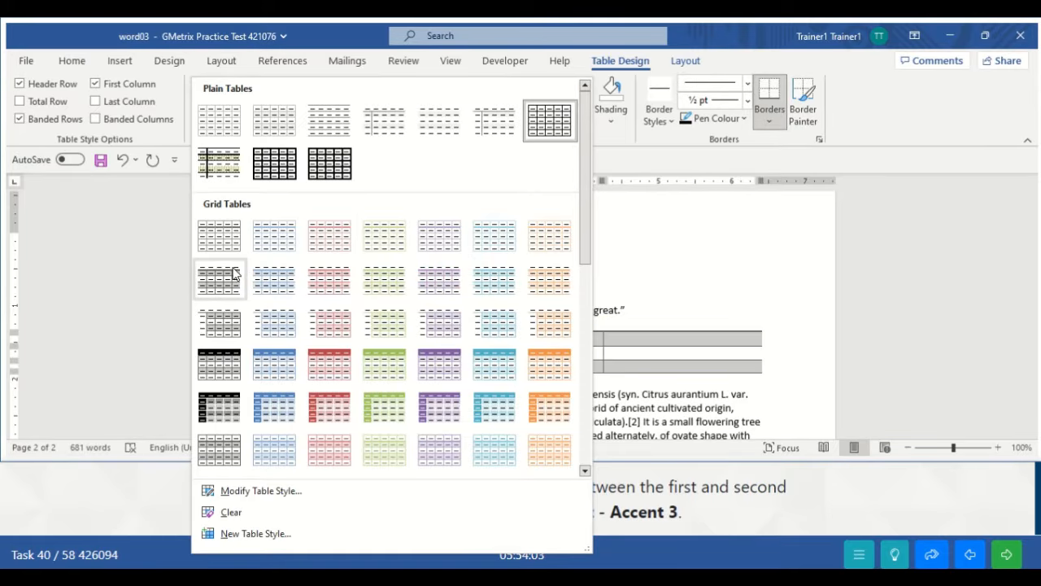
left_click(674, 270)
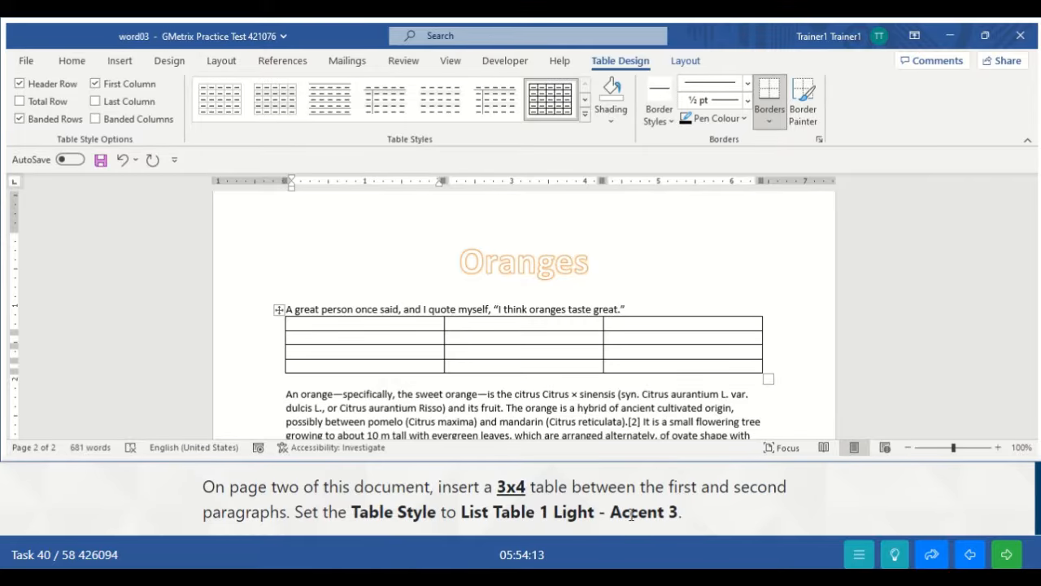
left_click(584, 114)
left_click_drag(587, 234, 585, 370)
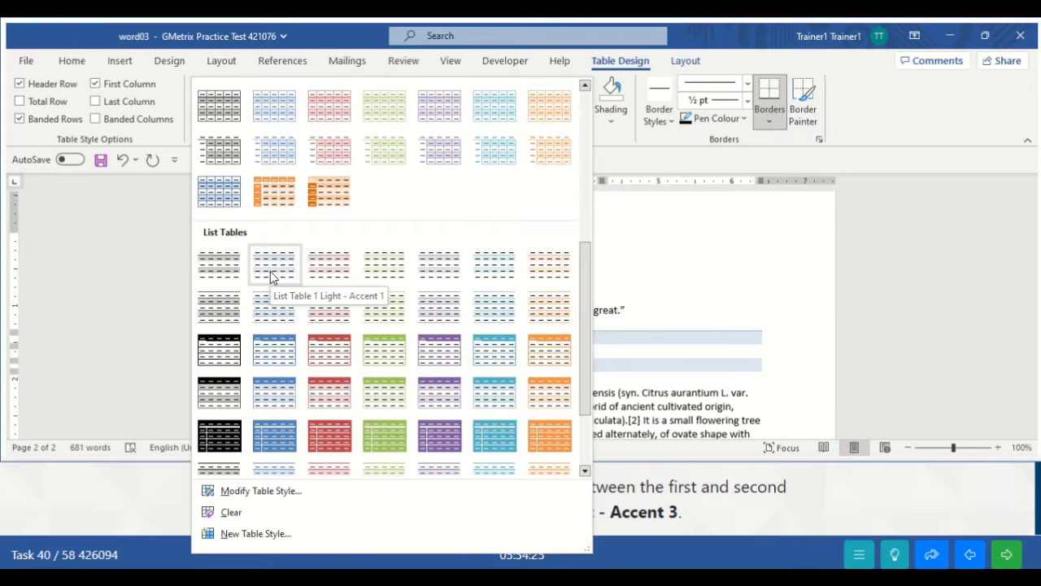
left_click(384, 268)
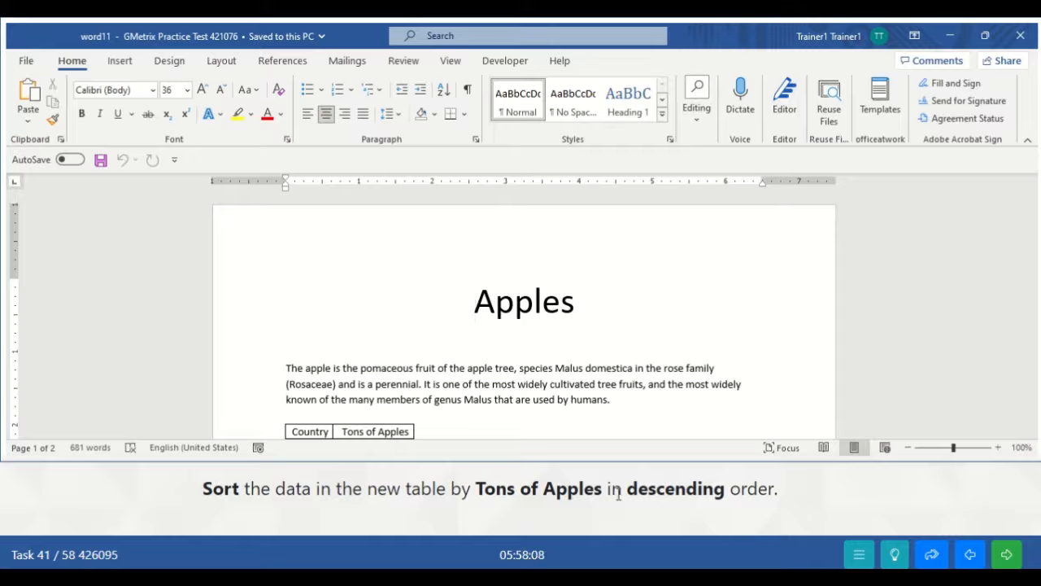
- Select the whole Country and Tons of Apples table and open Sort from Table Layout
left_click(461, 420)
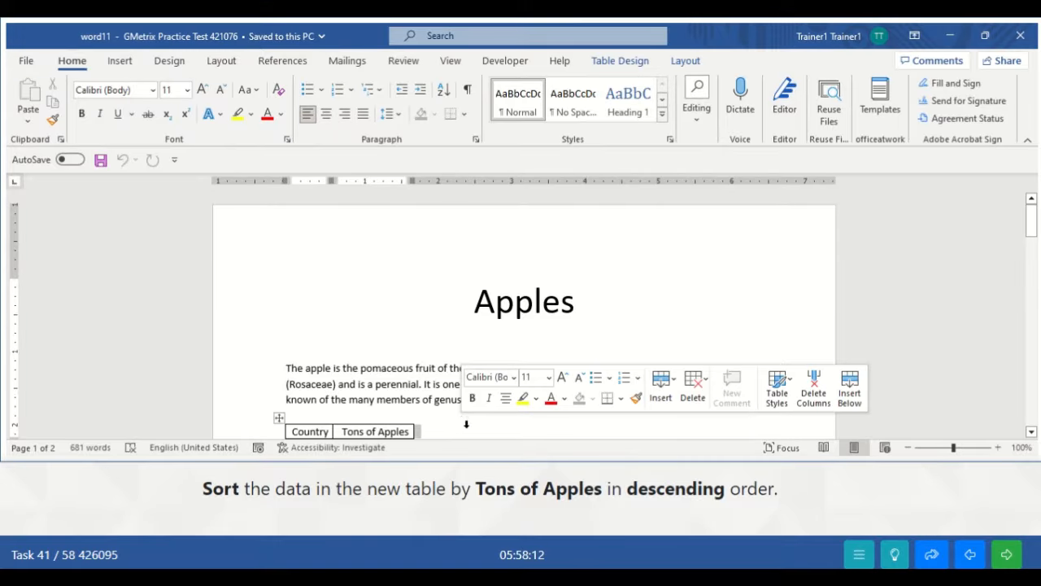
left_click(413, 382)
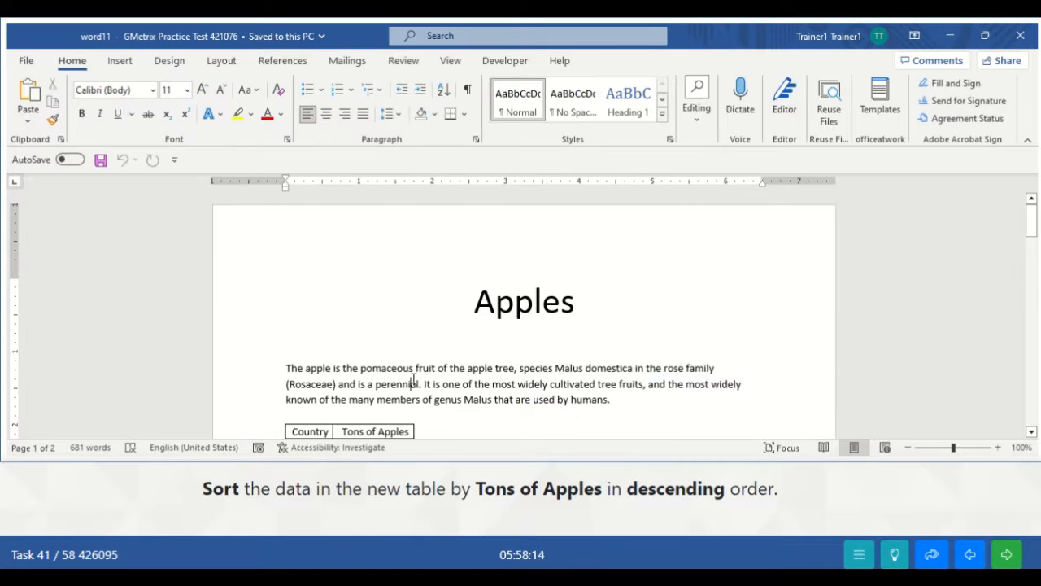
scroll(413, 380, "down", 4)
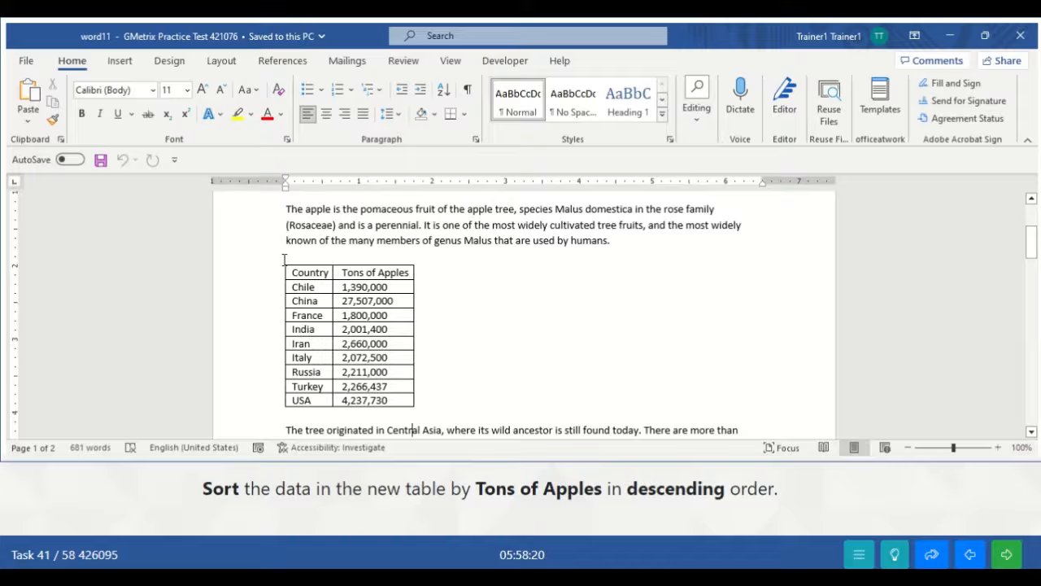
left_click(280, 261)
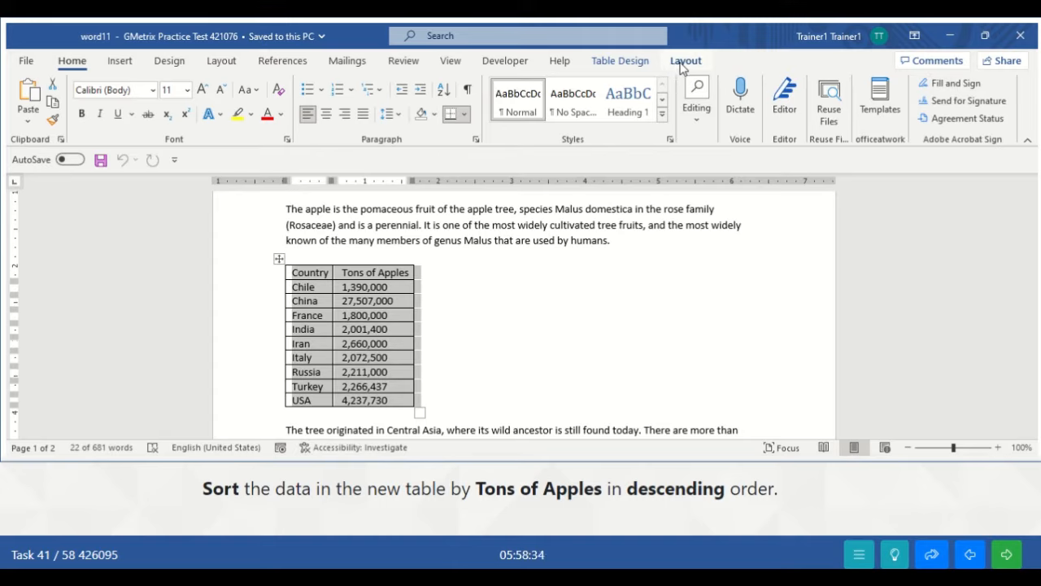
left_click(491, 339)
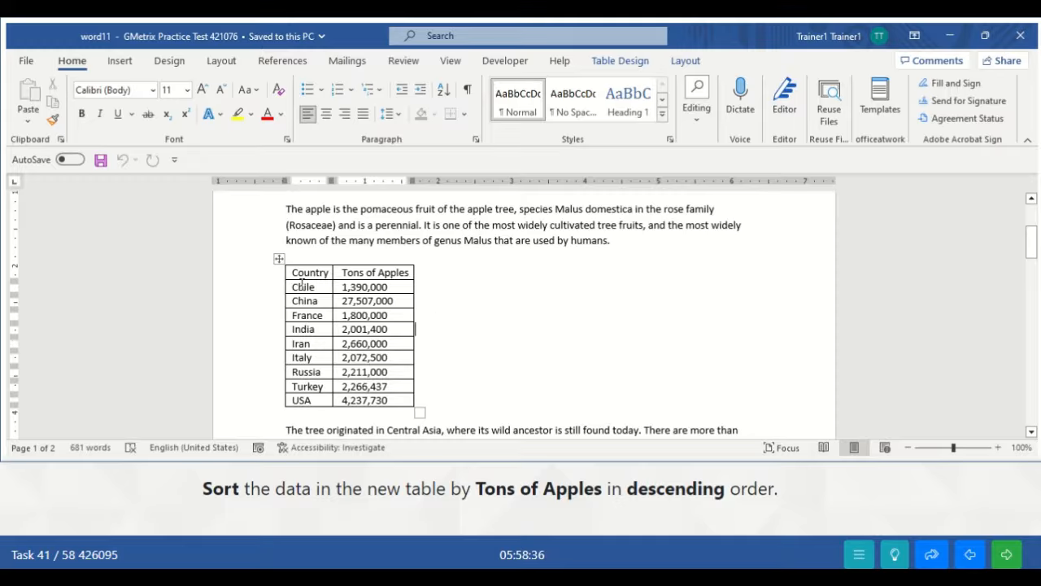
left_click(465, 256)
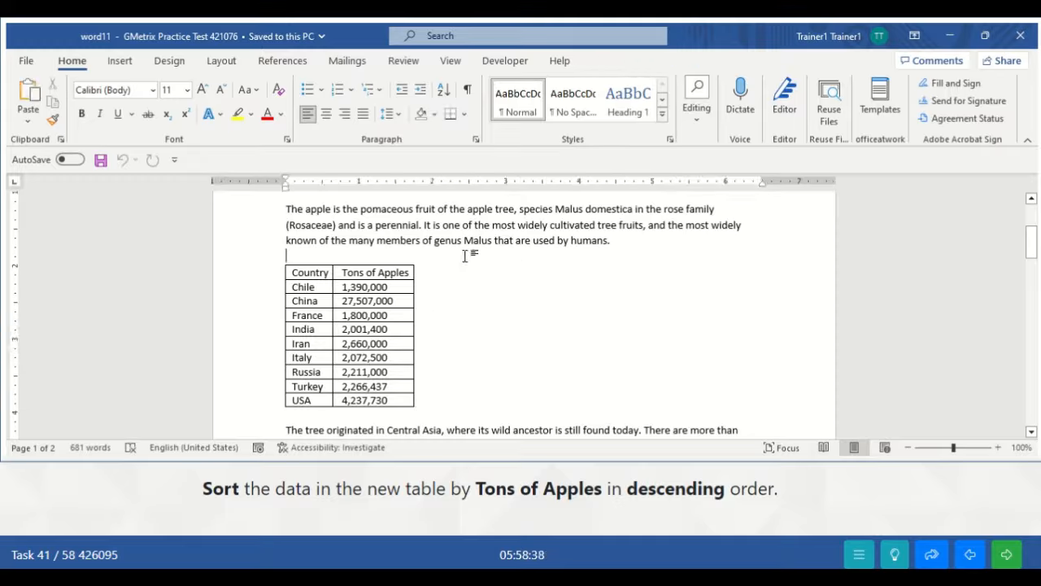
left_click(278, 258)
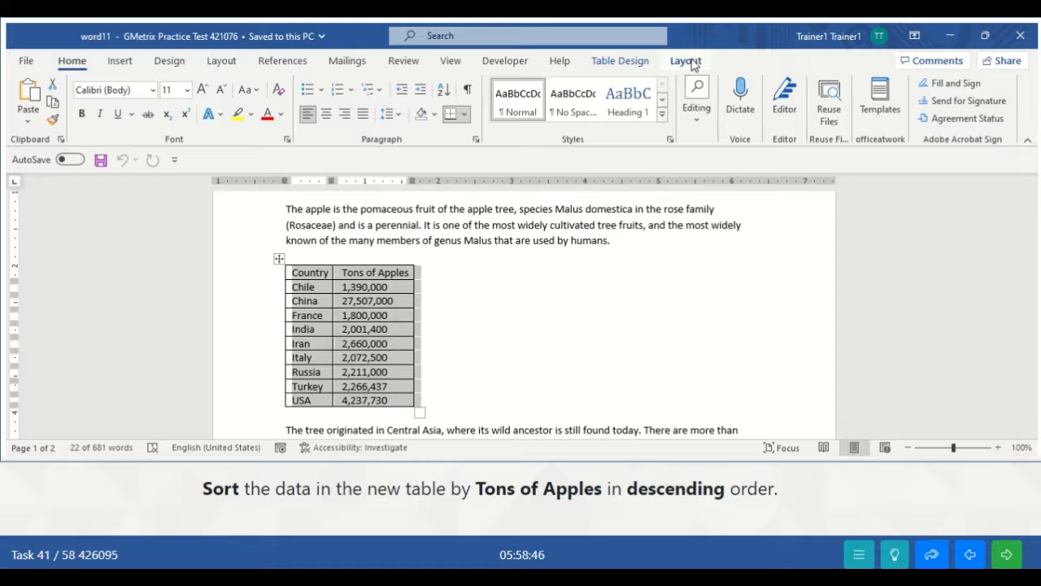
left_click(692, 64)
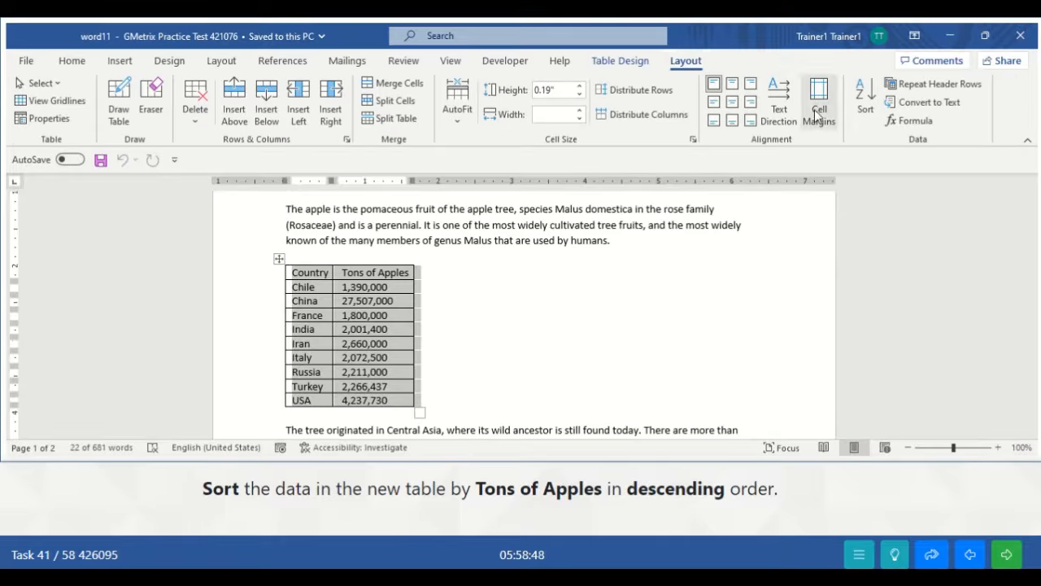
left_click(865, 97)
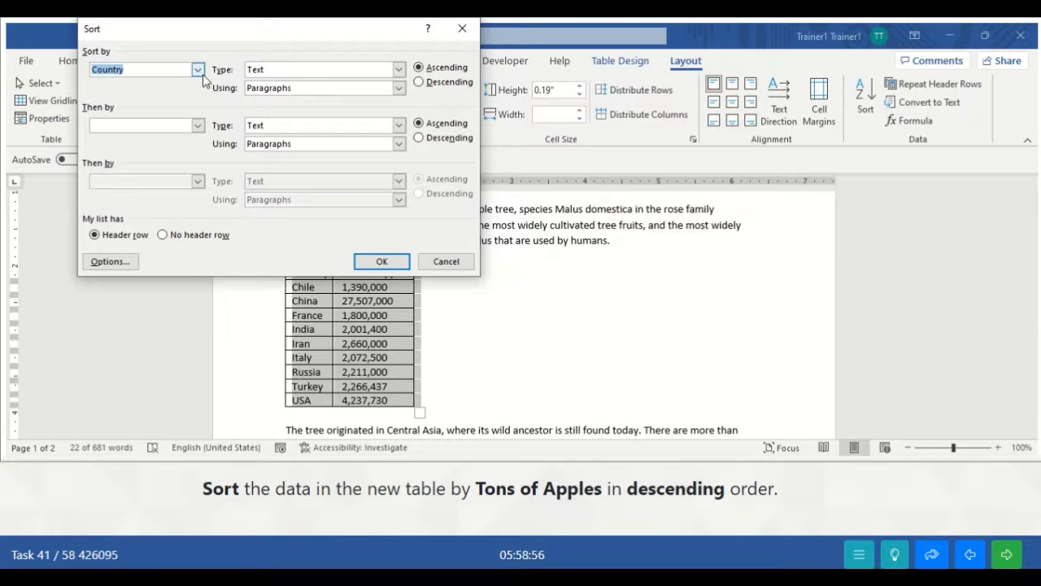
- Sort the table by Tons of Apples in descending order
left_click(197, 70)
left_click(156, 96)
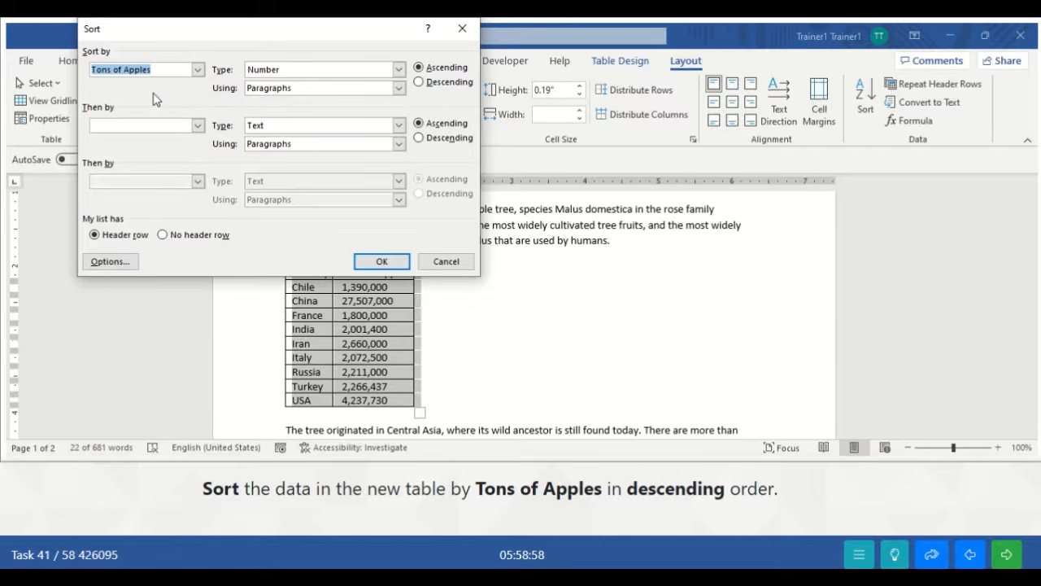
left_click(418, 83)
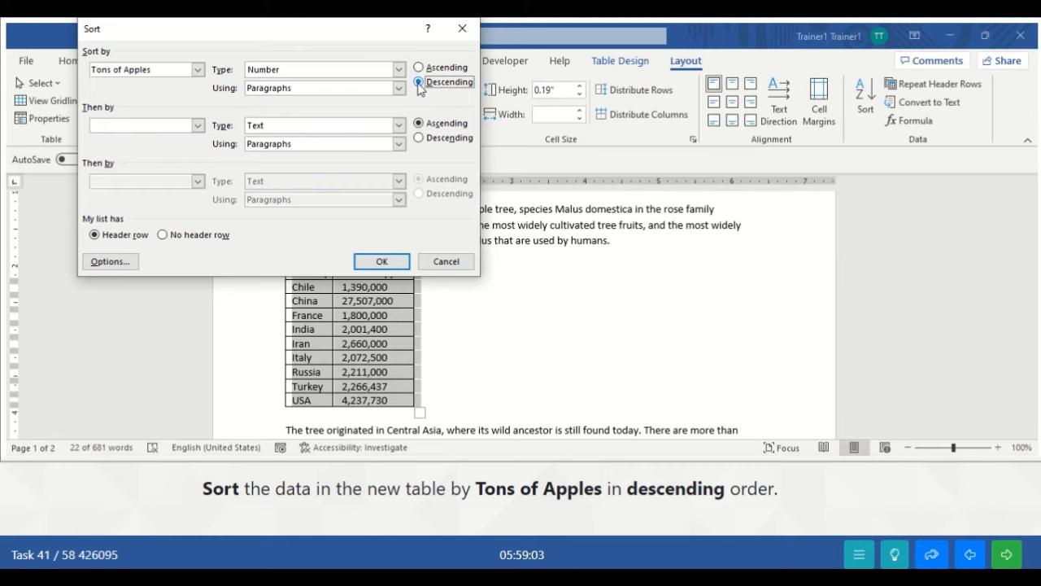
left_click(392, 266)
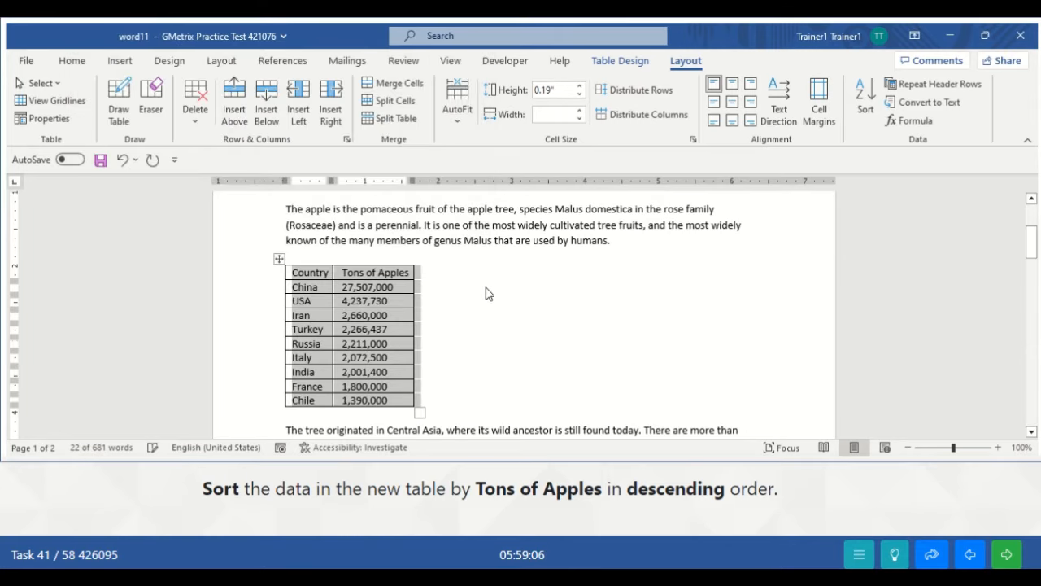
left_click(490, 277)
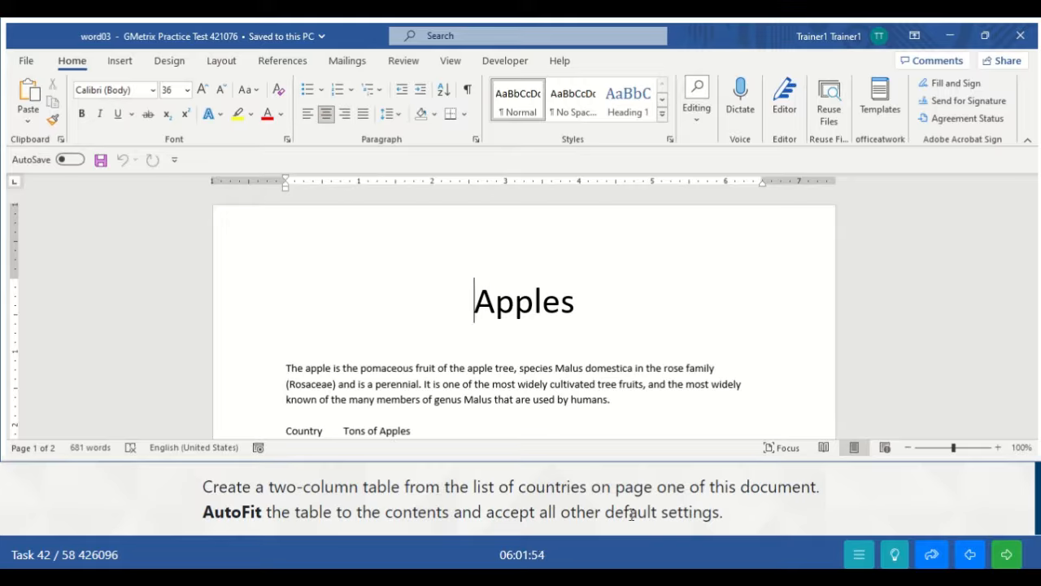
- Select the list from Country down to 4,237,730 and open the Insert > Table menu
left_click(484, 393)
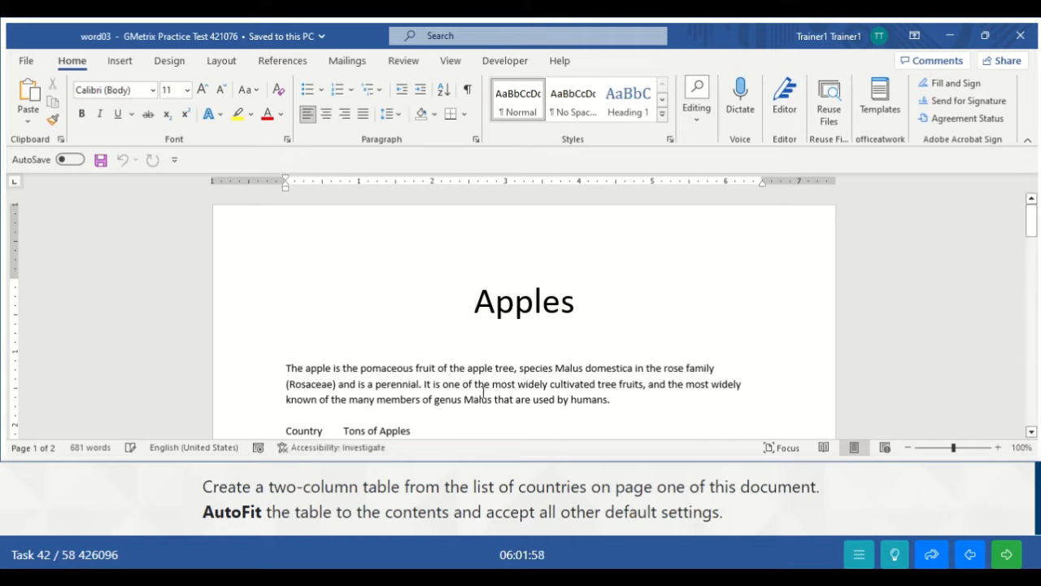
scroll(483, 393, "down", 2)
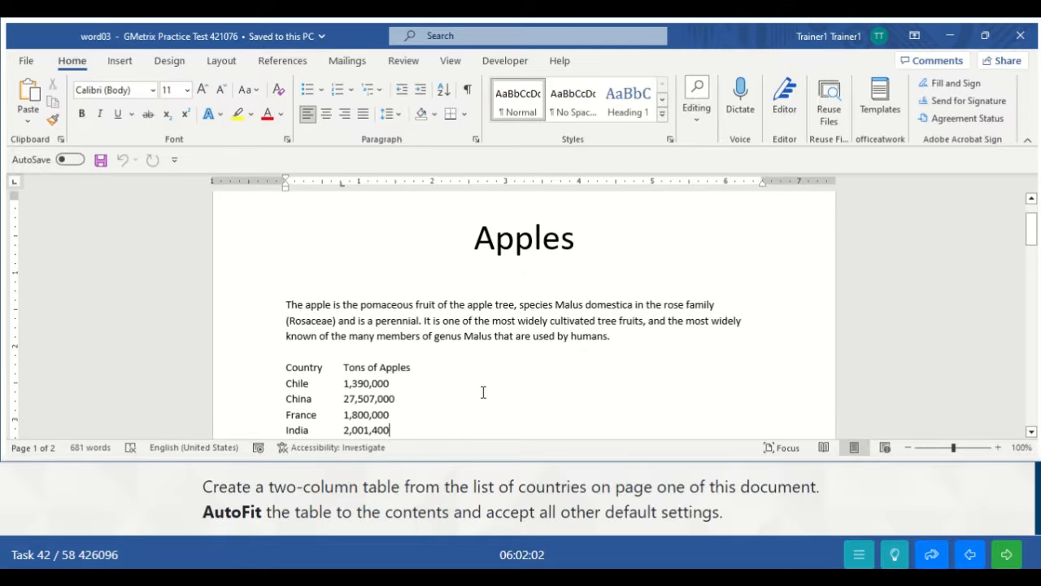
key("Down")
key("Down")
key("Down")
key("Down")
key("Down")
key("Down")
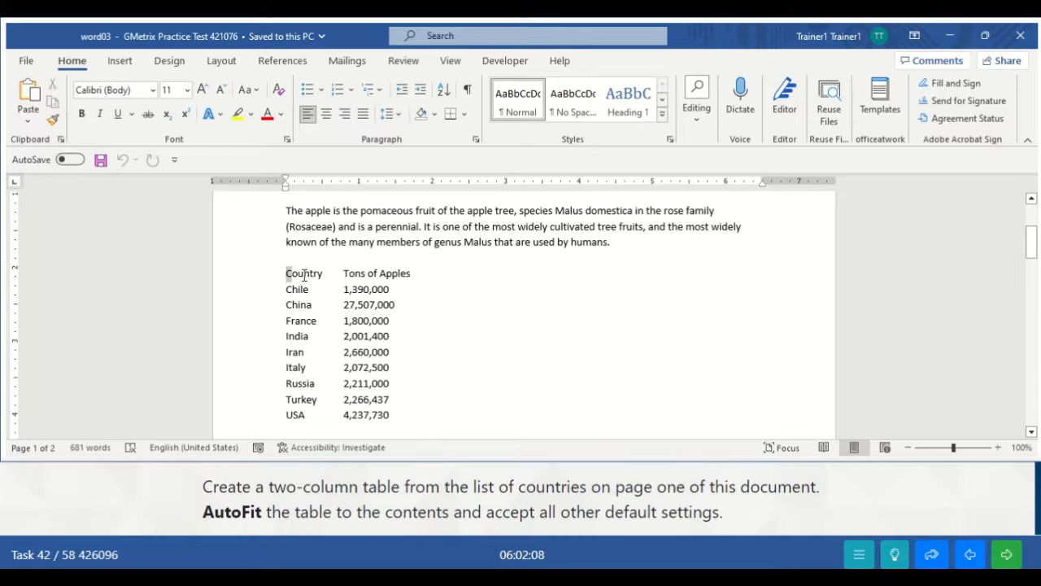
left_click_drag(305, 277, 393, 419)
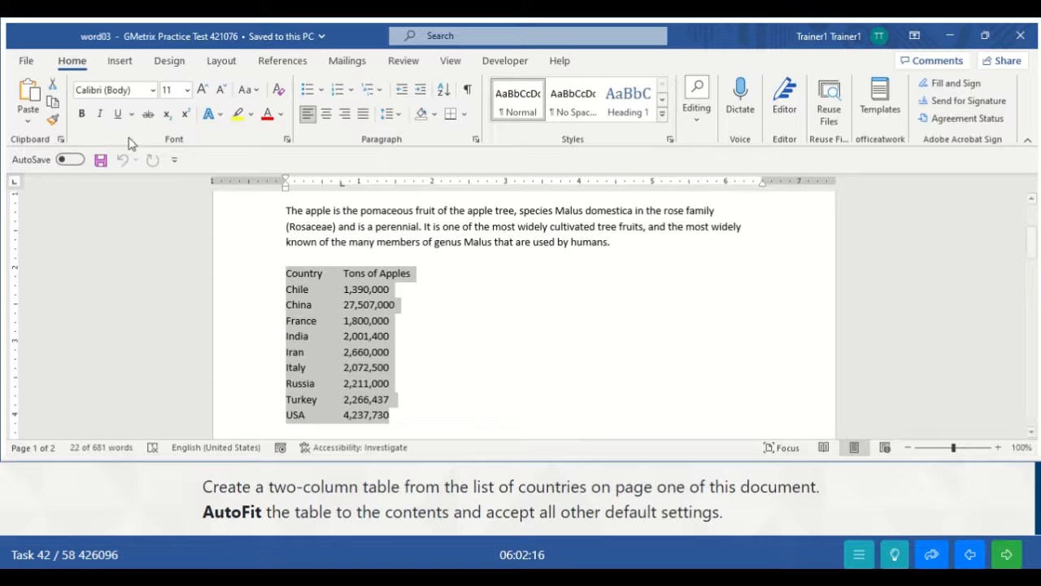
left_click(120, 62)
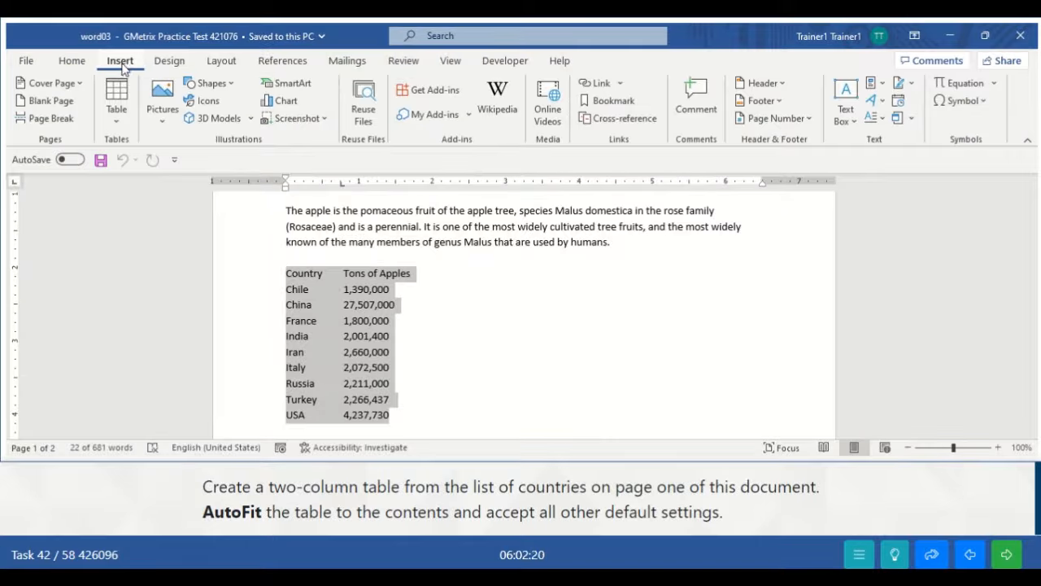
left_click(119, 123)
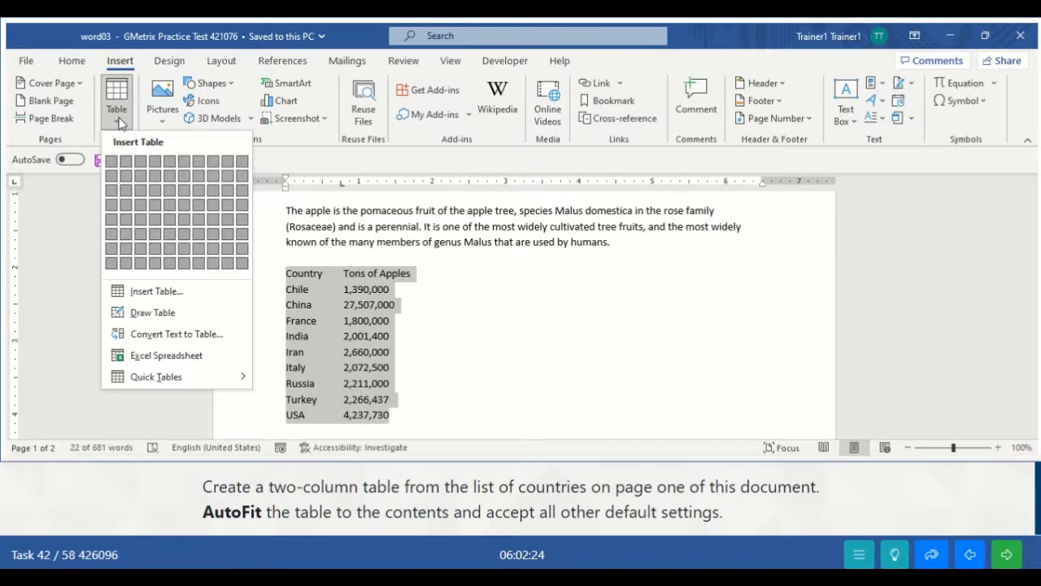
- Convert the selected country list into a table with AutoFit to contents
left_click(159, 342)
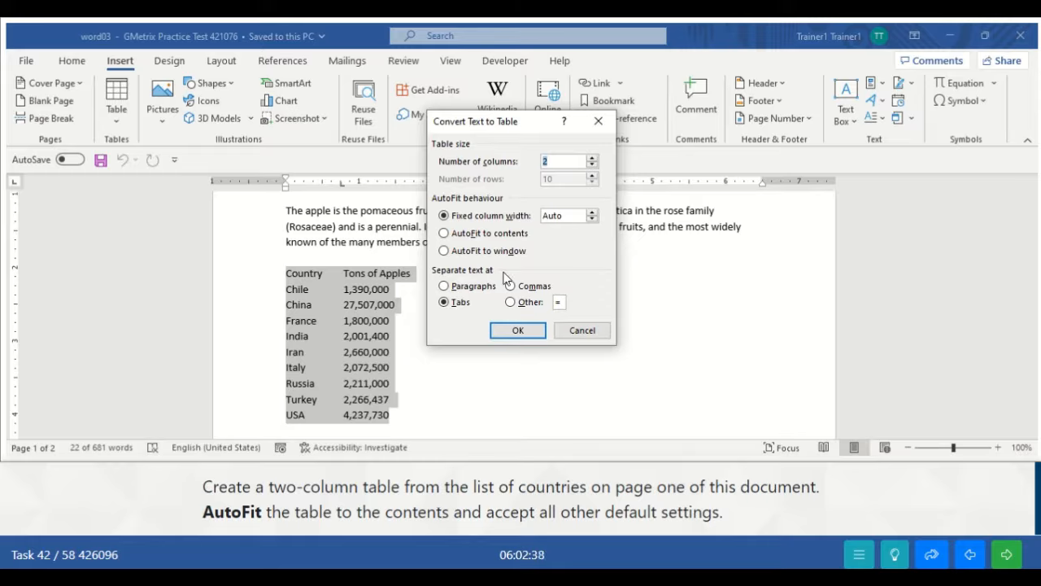
left_click(444, 234)
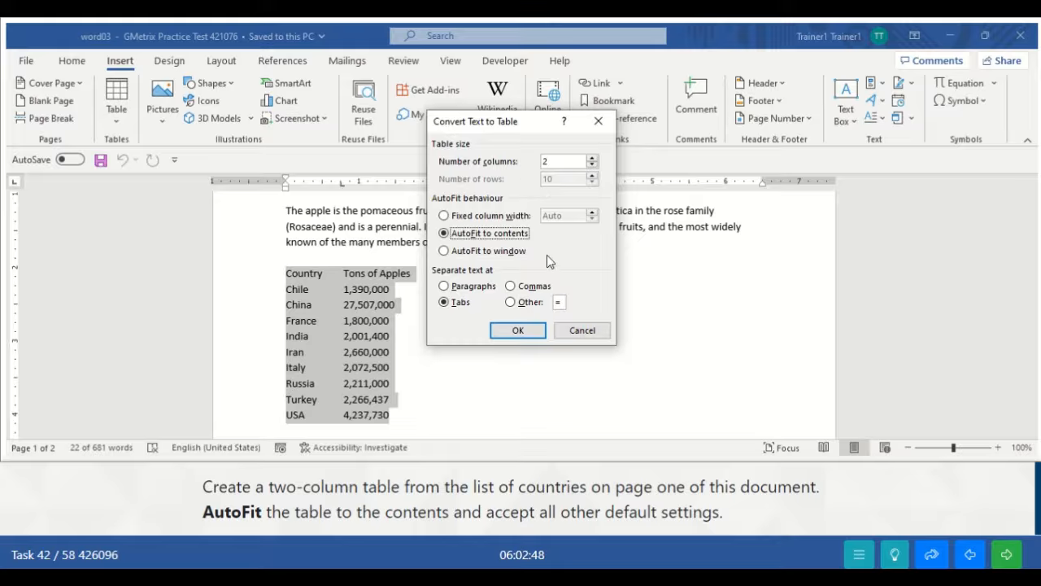
left_click(516, 331)
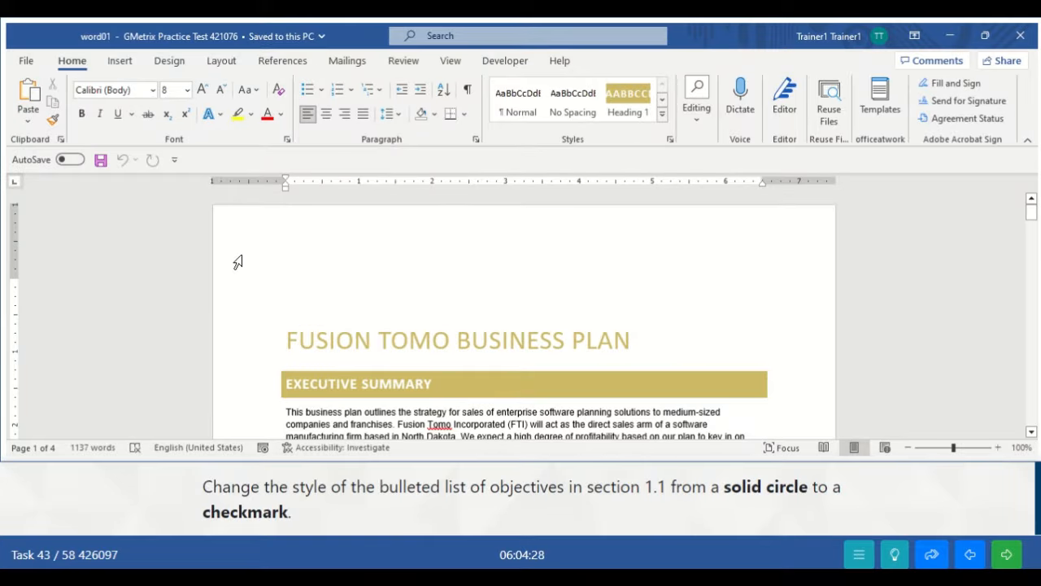
- Select the three bullet items under 1.1 Objectives
left_click(392, 423)
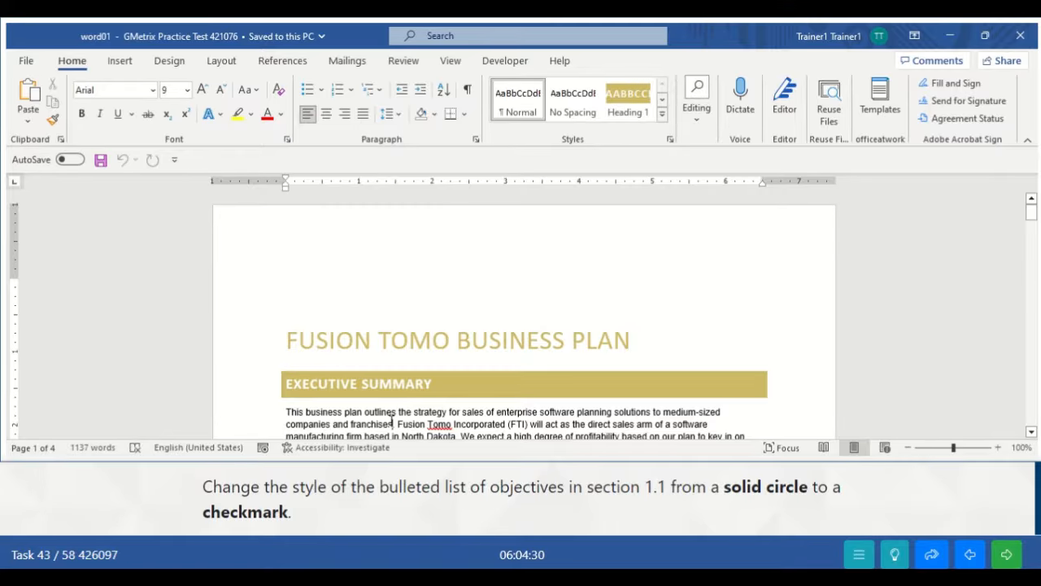
scroll(391, 421, "down", 3)
left_click(392, 421)
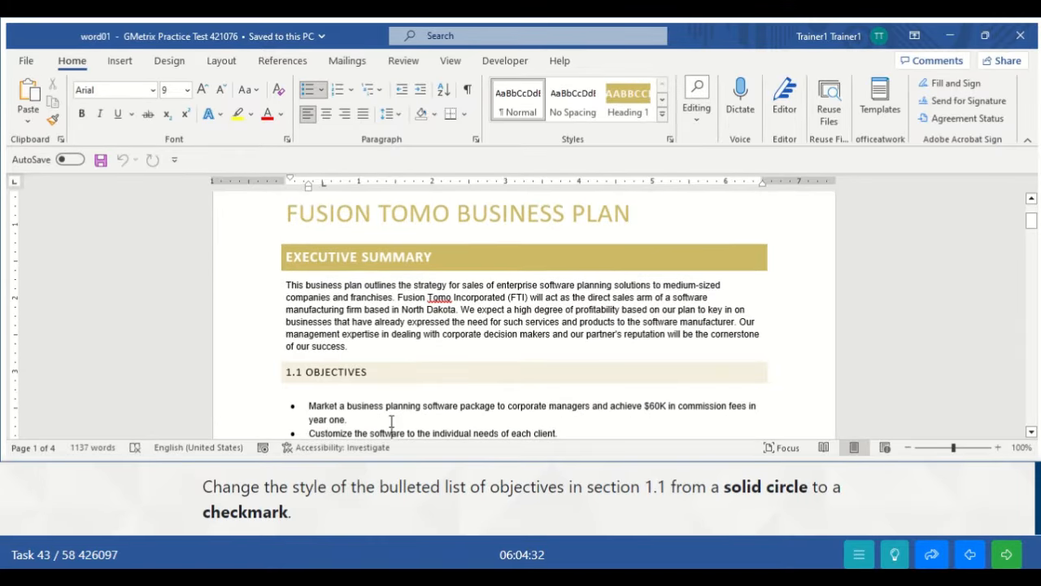
scroll(391, 423, "down", 3)
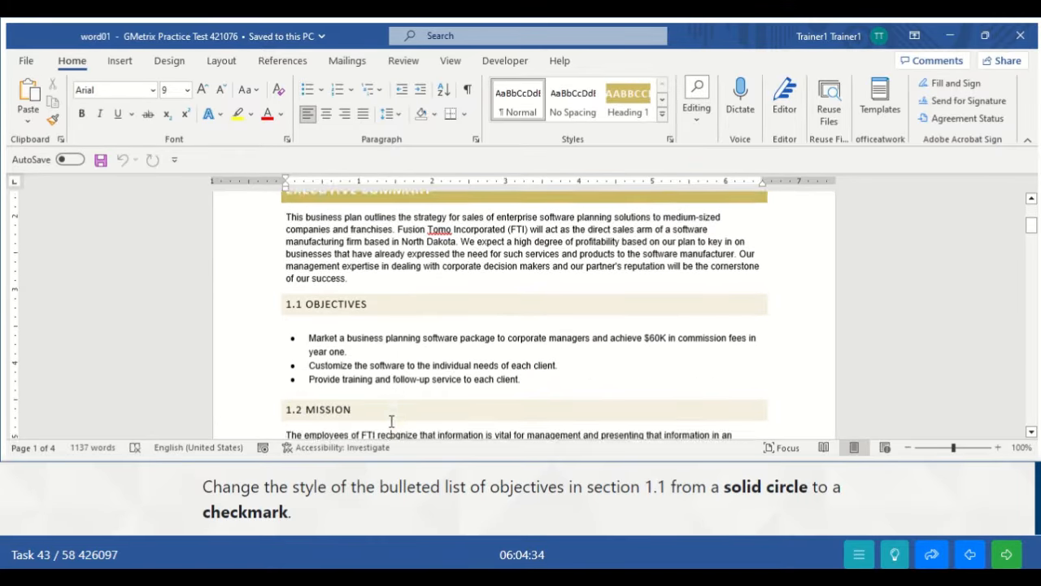
left_click(391, 423)
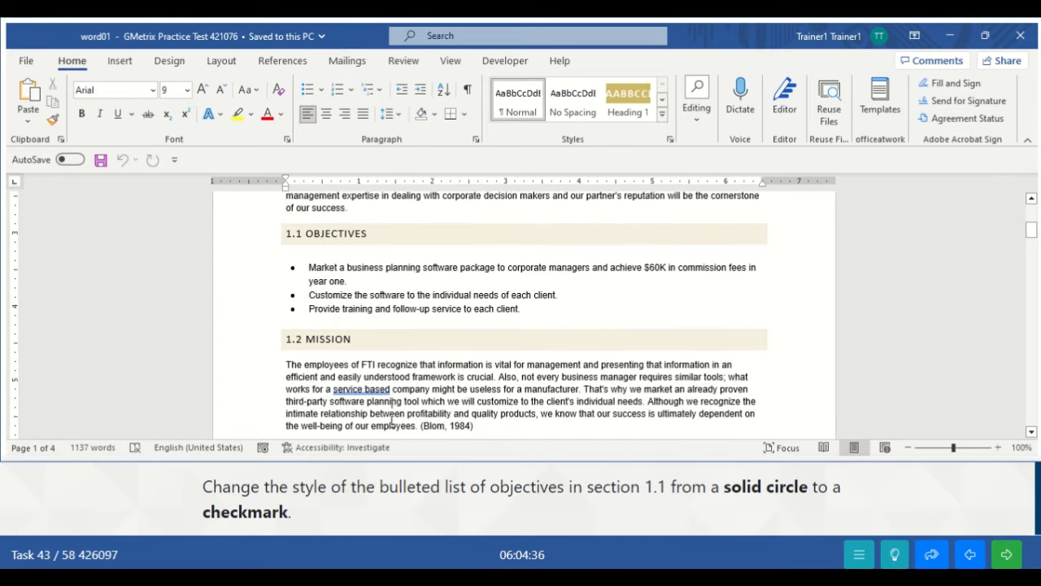
key("Up")
key("Up")
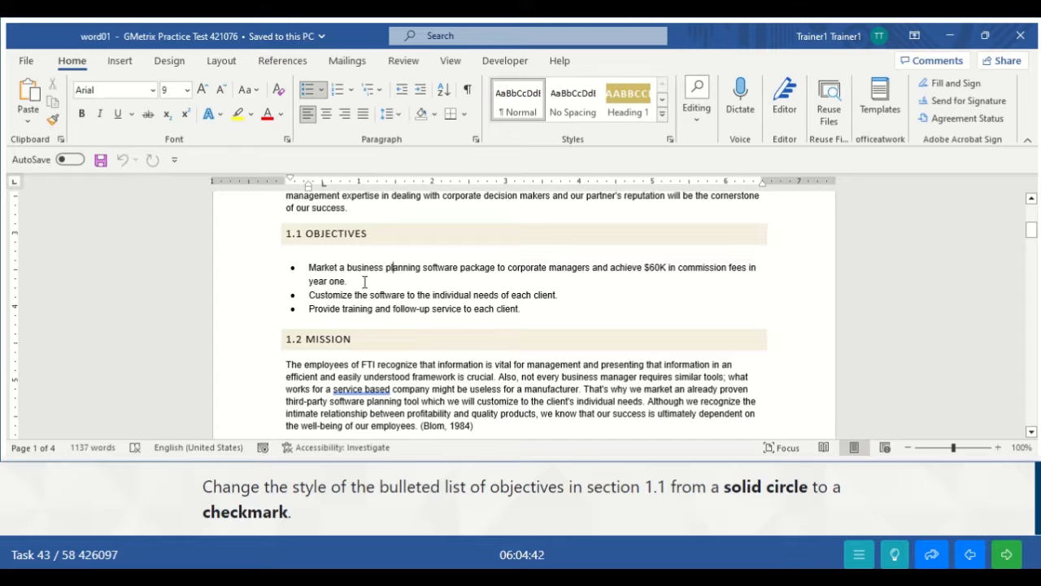
left_click_drag(313, 266, 530, 303)
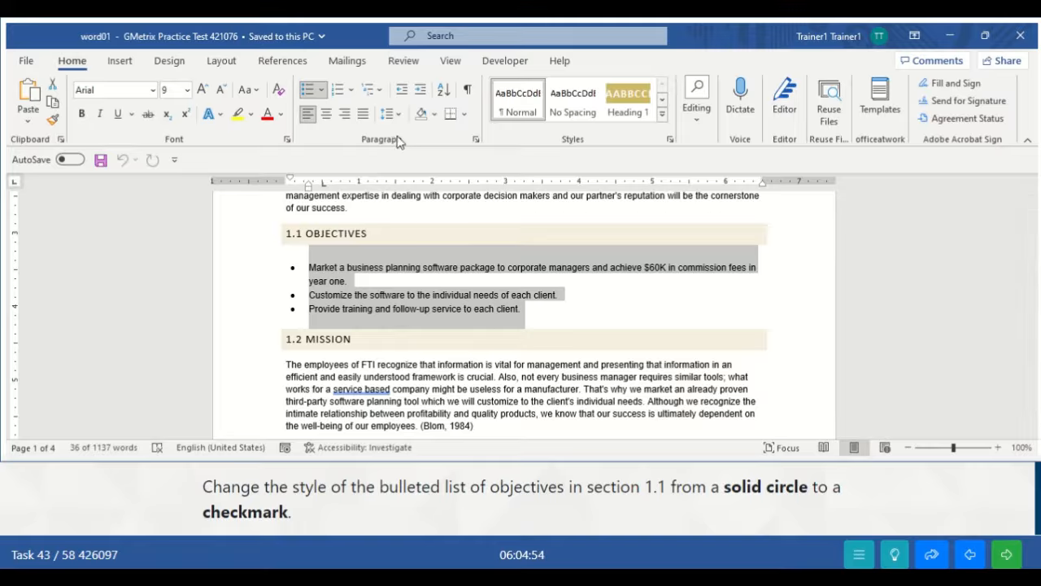
- Change the objectives to checkmark bullets and advance to the next practice task
left_click(323, 92)
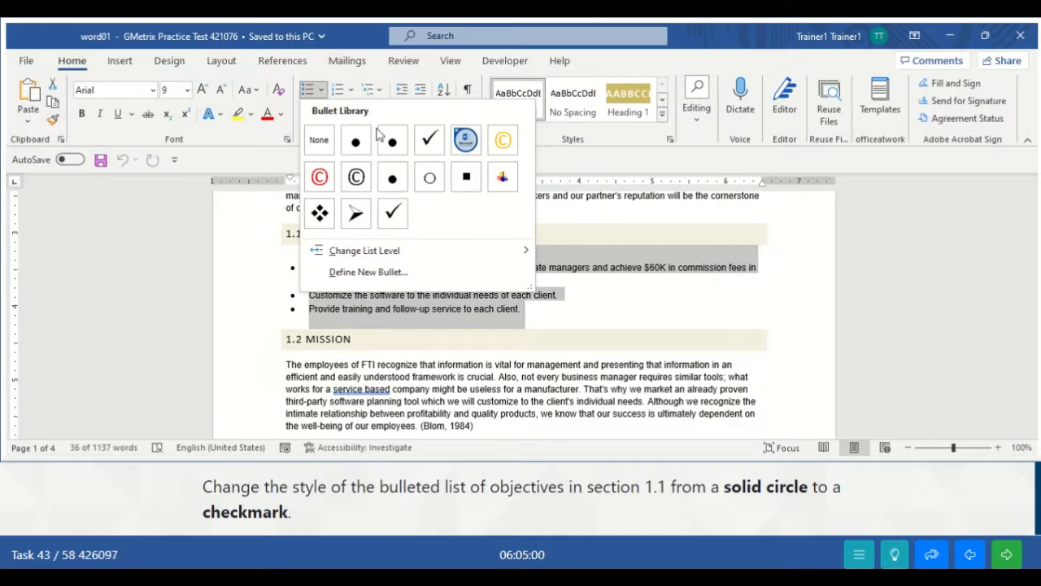
left_click(393, 213)
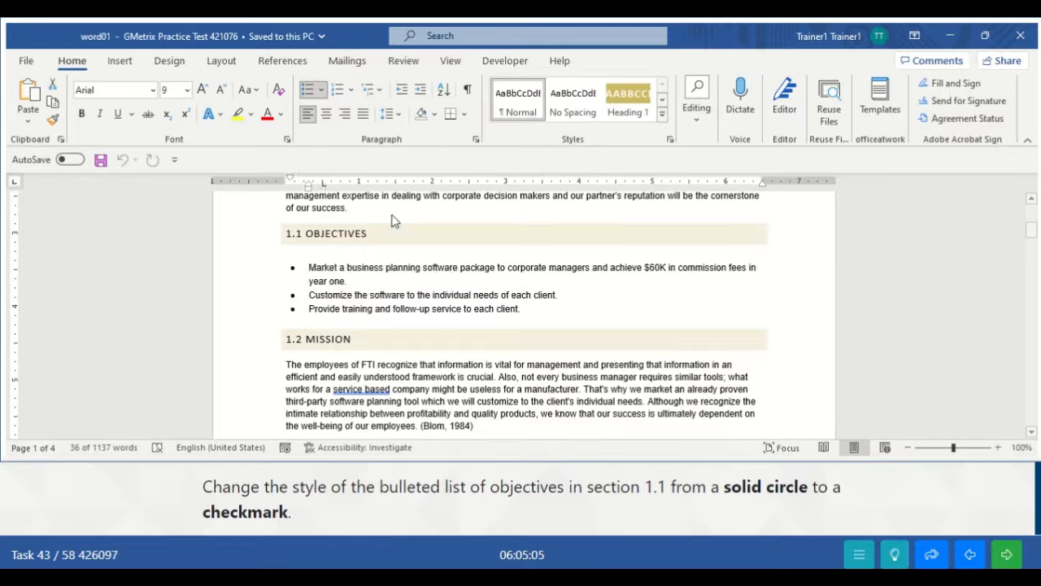
left_click(556, 307)
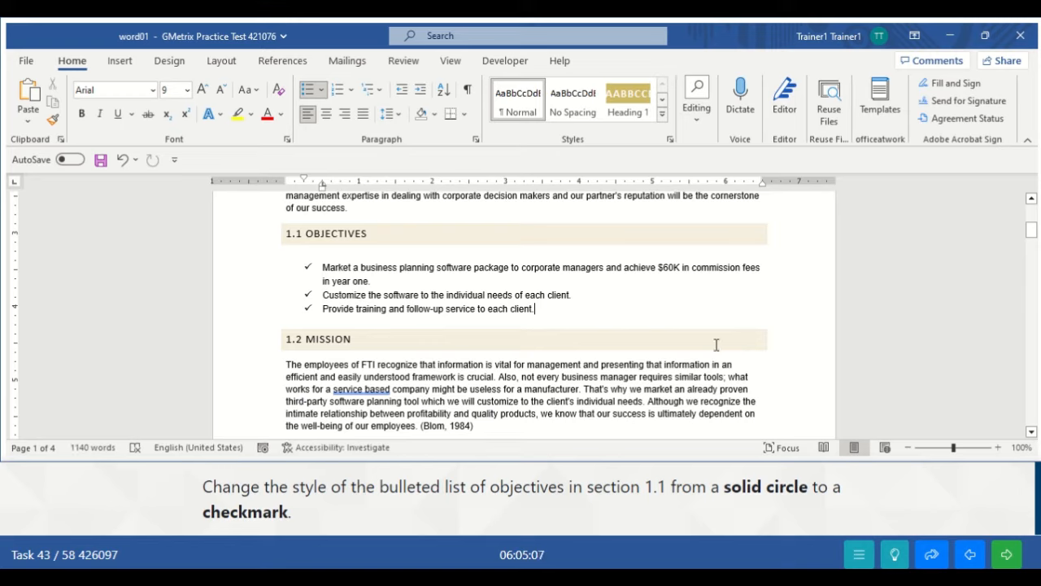
left_click(1008, 557)
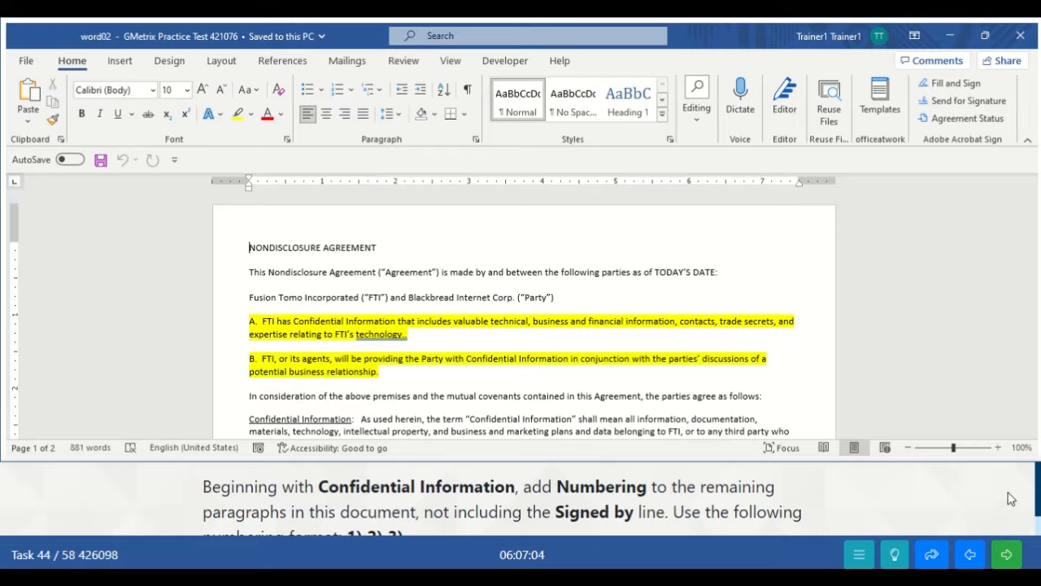
- Select the Confidential Information, Term and Confidentiality paragraphs, stopping above the Signed by line
left_click_drag(1036, 506, 1037, 511)
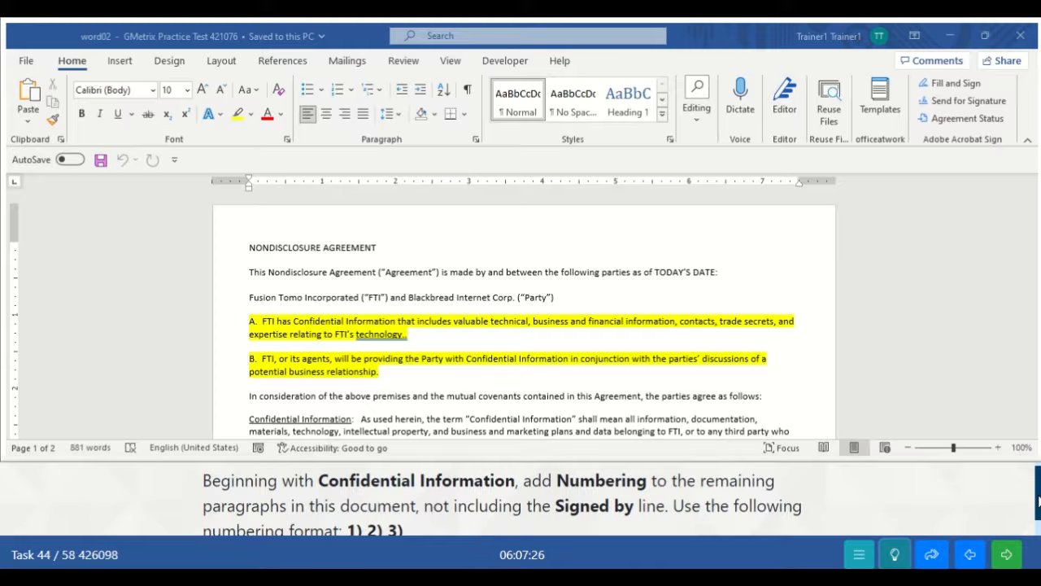
scroll(1038, 504, "down", 1)
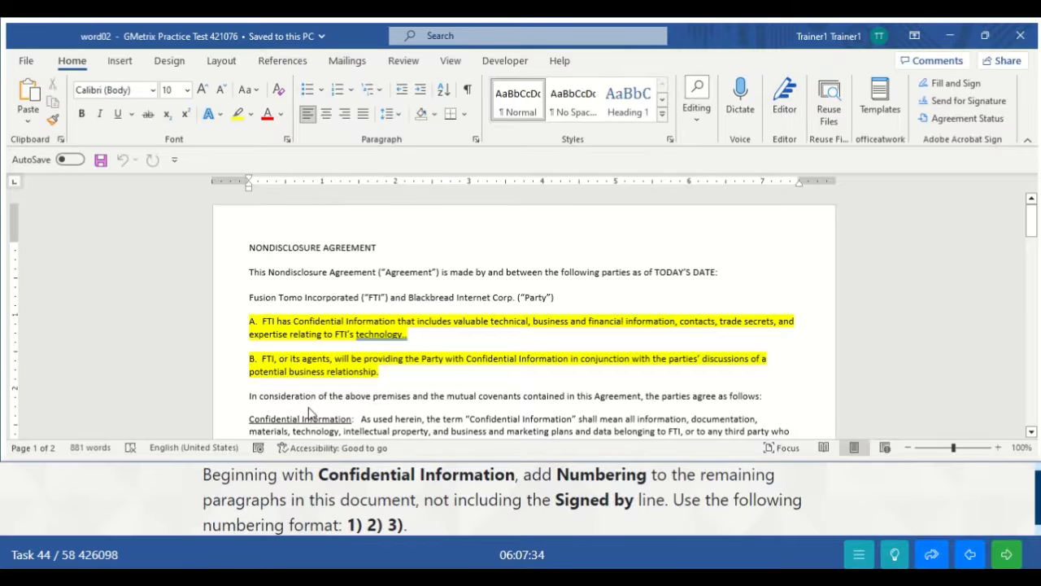
key("Down")
key("Down")
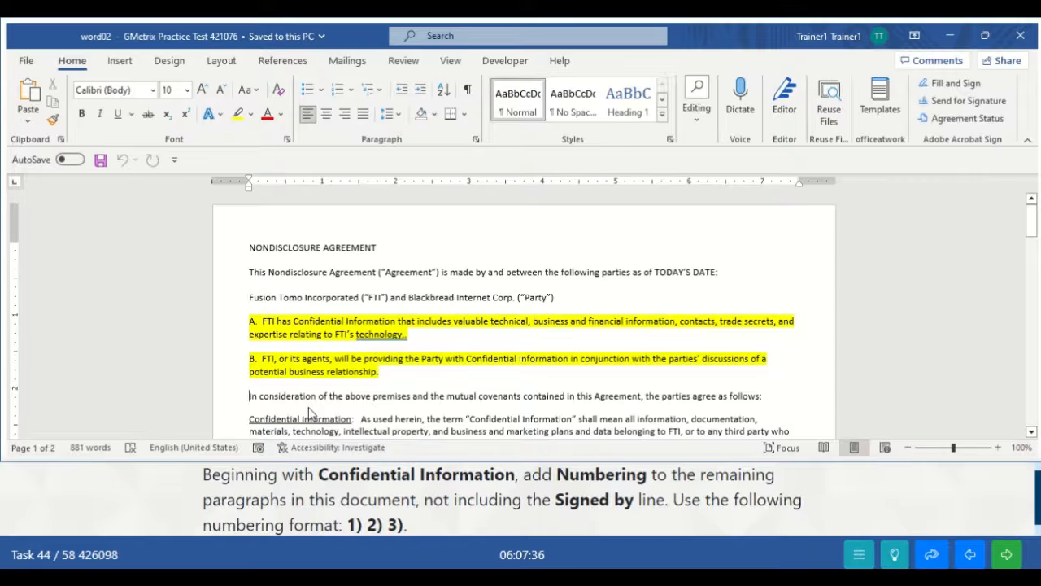
key("Down")
key("Down")
key("Down")
key("Down")
key("Down")
key("Down")
key("Down")
key("Down")
key("Down")
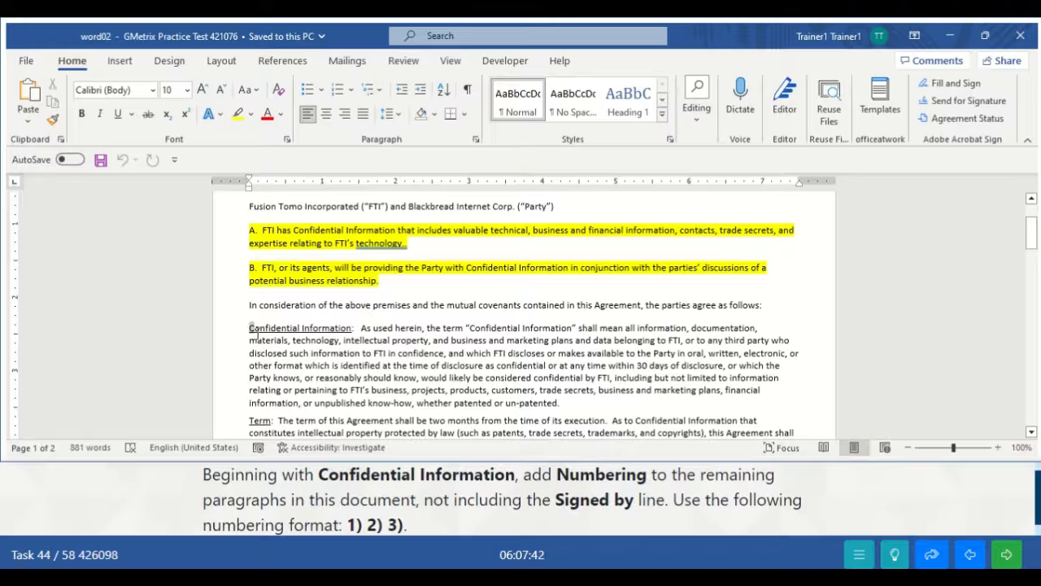
left_click_drag(250, 328, 257, 337)
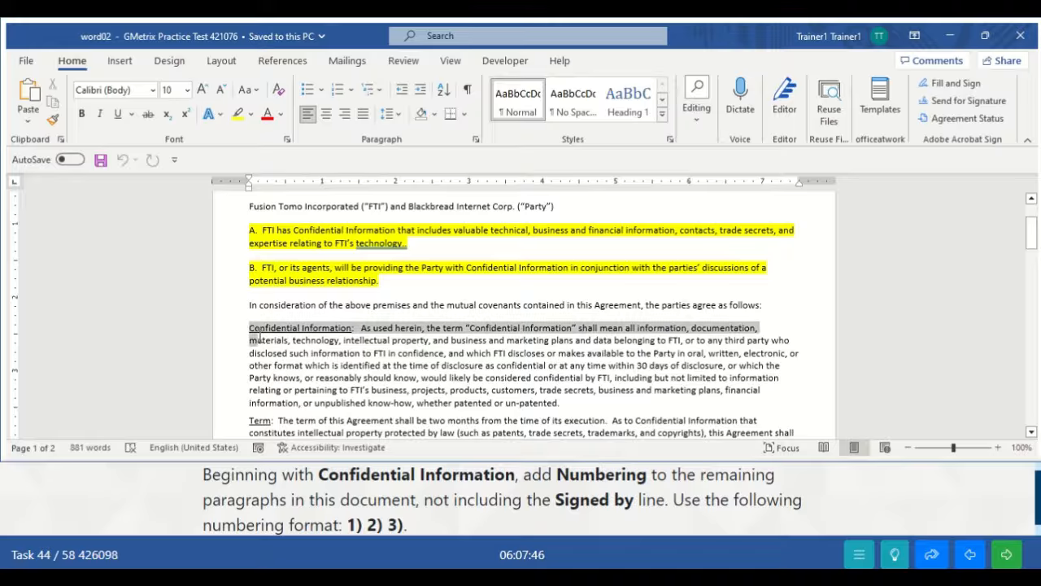
left_click_drag(259, 338, 279, 355)
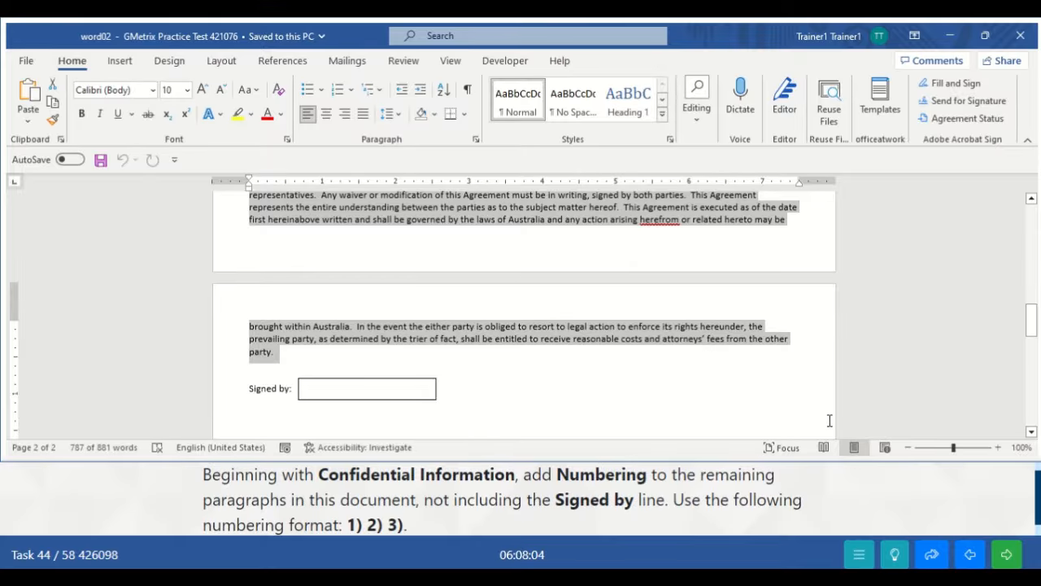
left_click_drag(1032, 313, 1029, 242)
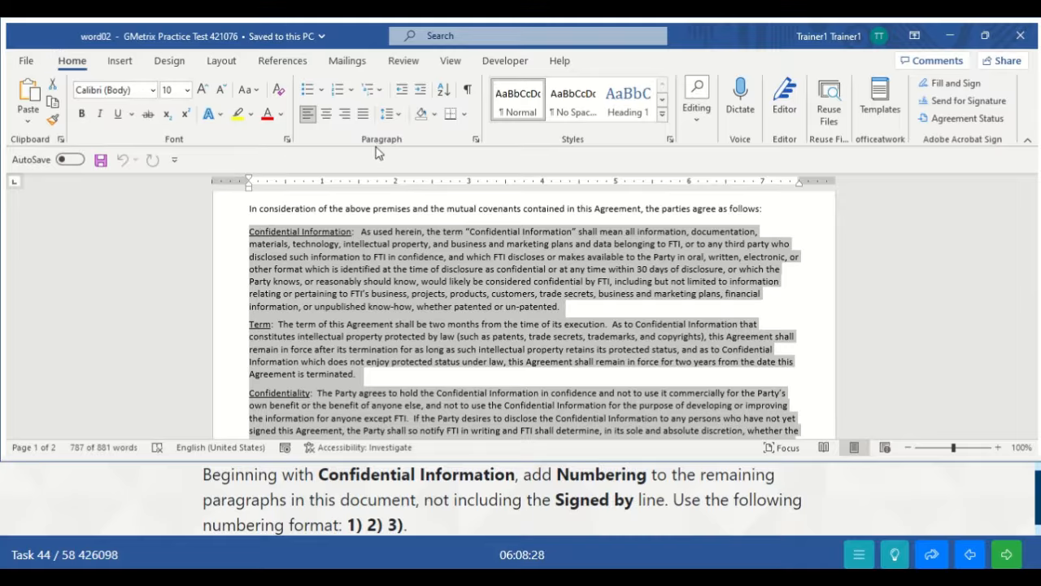
- Apply the 1) 2) 3) numbering format to the selected agreement clauses
left_click(352, 91)
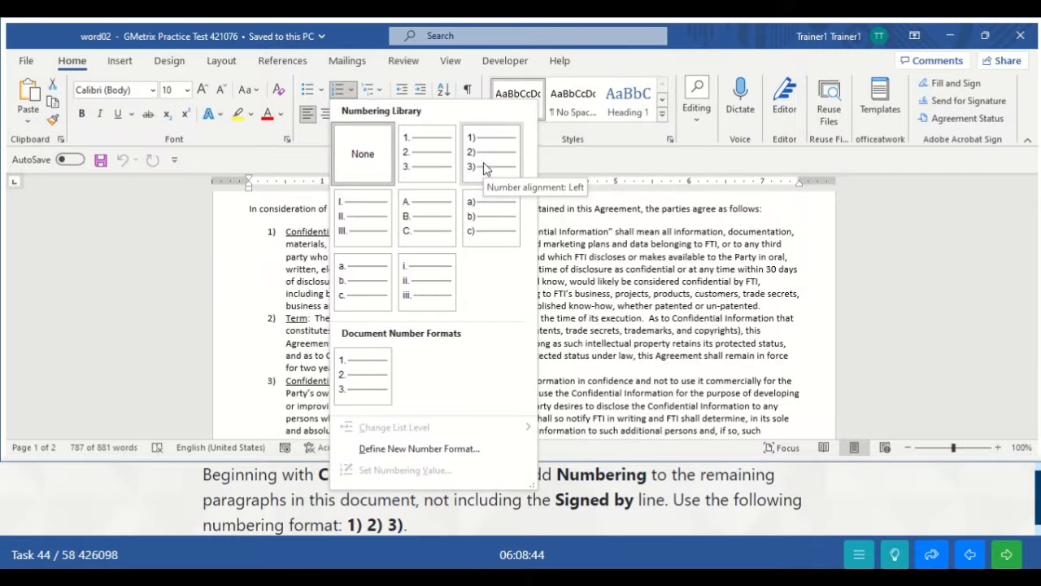
left_click(484, 165)
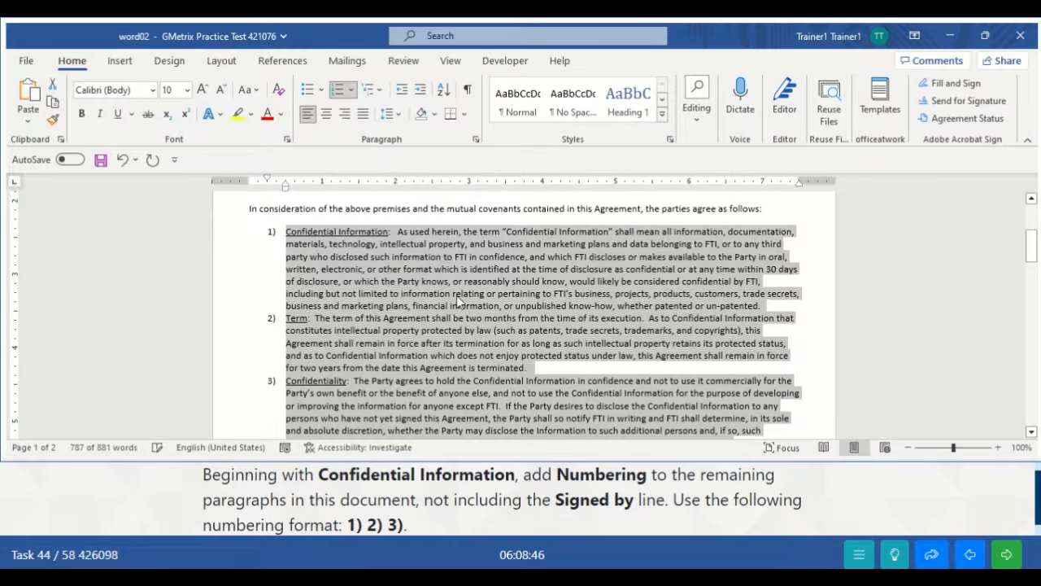
left_click(995, 288)
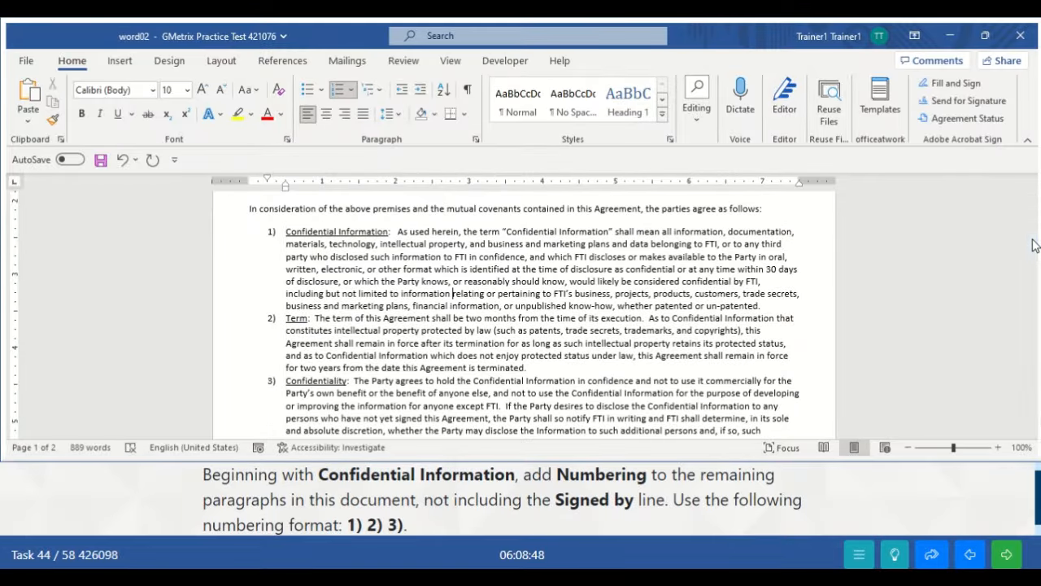
mouse_move(1031, 244)
left_mouse_down()
mouse_move(1031, 342)
mouse_move(1030, 248)
left_mouse_up()
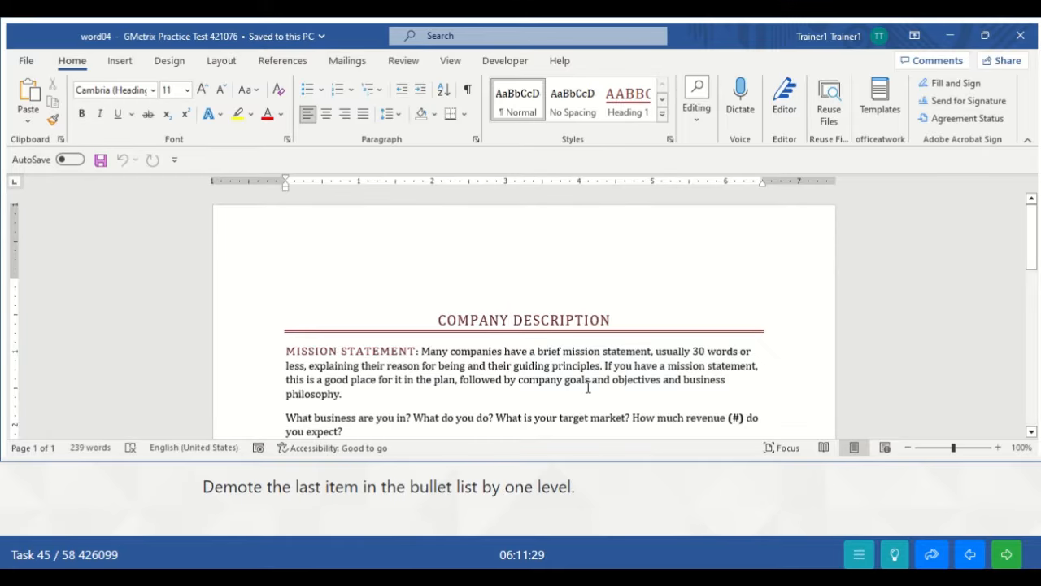
- Increase the indent of the LONG TERM bullet one level, then advance to the next task
key("Down")
key("Down")
key("Down")
key("Down")
key("Down")
key("Down")
key("Down")
key("Down")
key("Down")
key("Down")
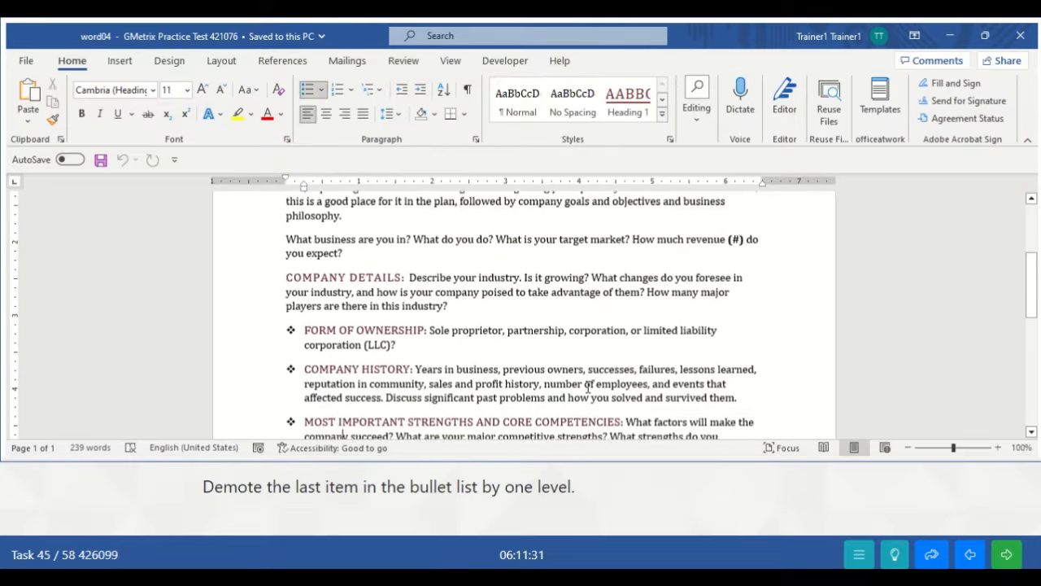
key("Down")
key("Down")
key("Down")
key("Down")
key("Down")
key("Down")
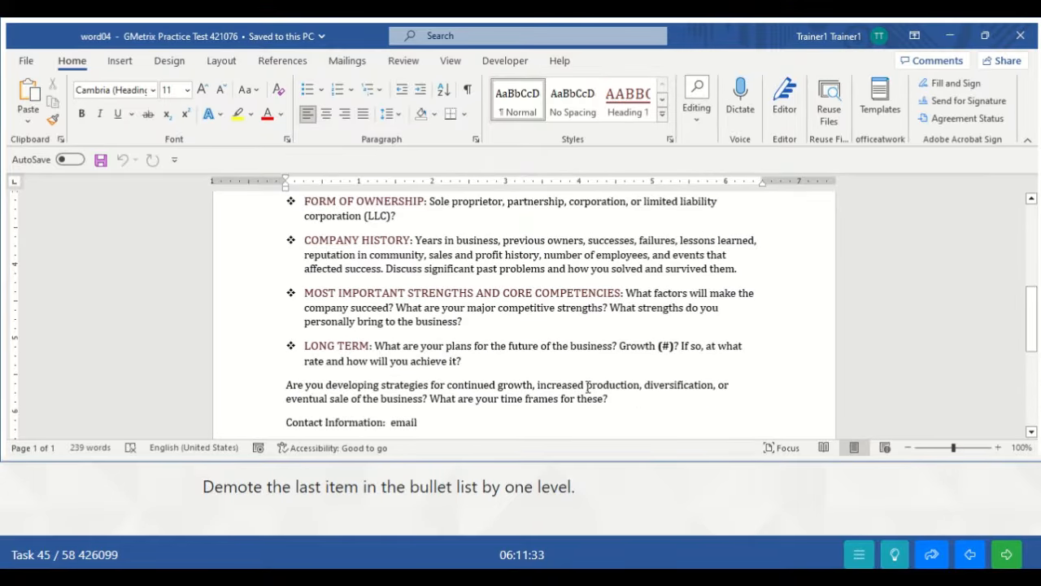
key("Down")
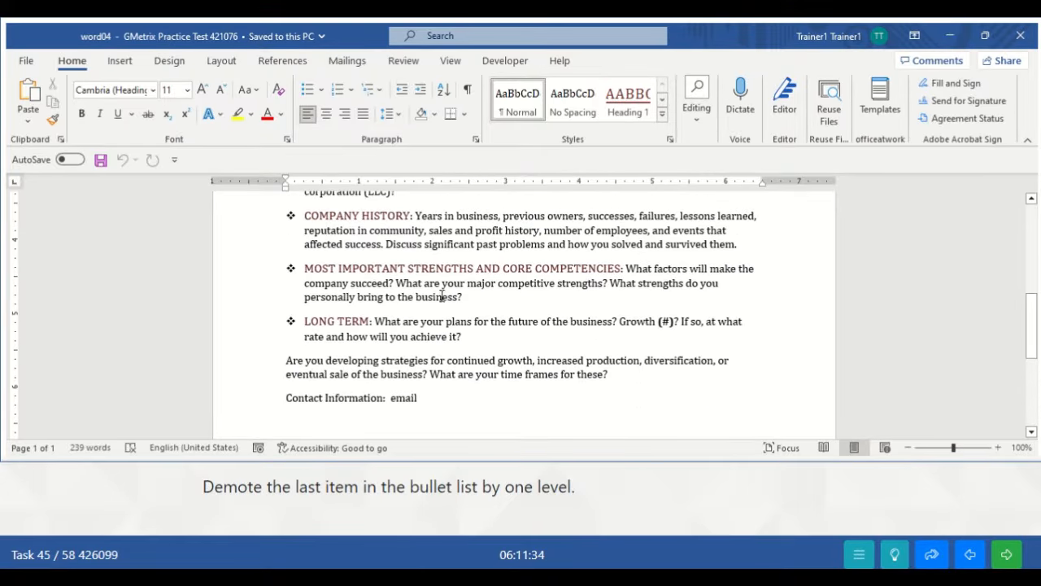
left_click(302, 320)
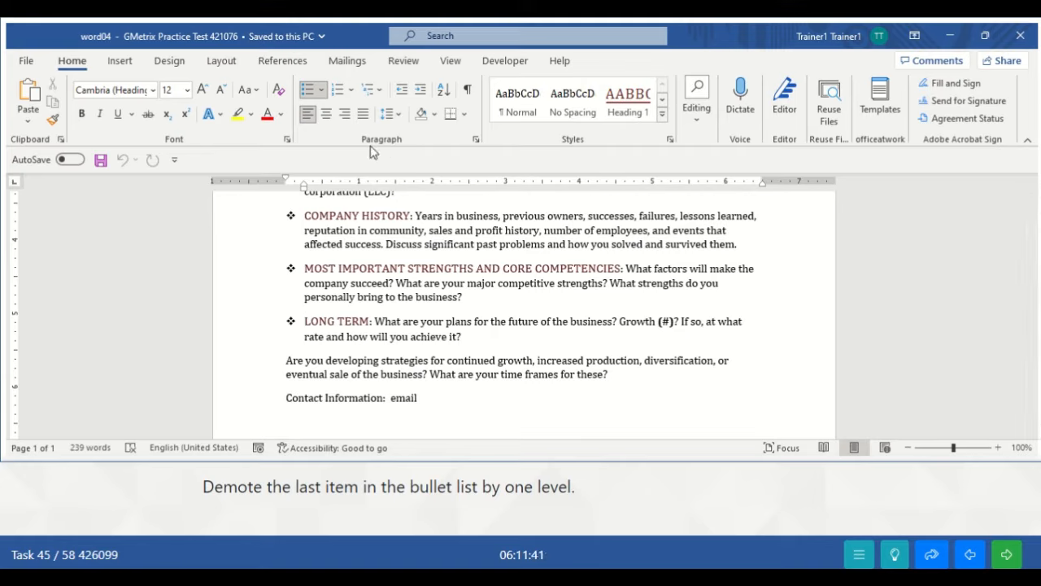
left_click(420, 91)
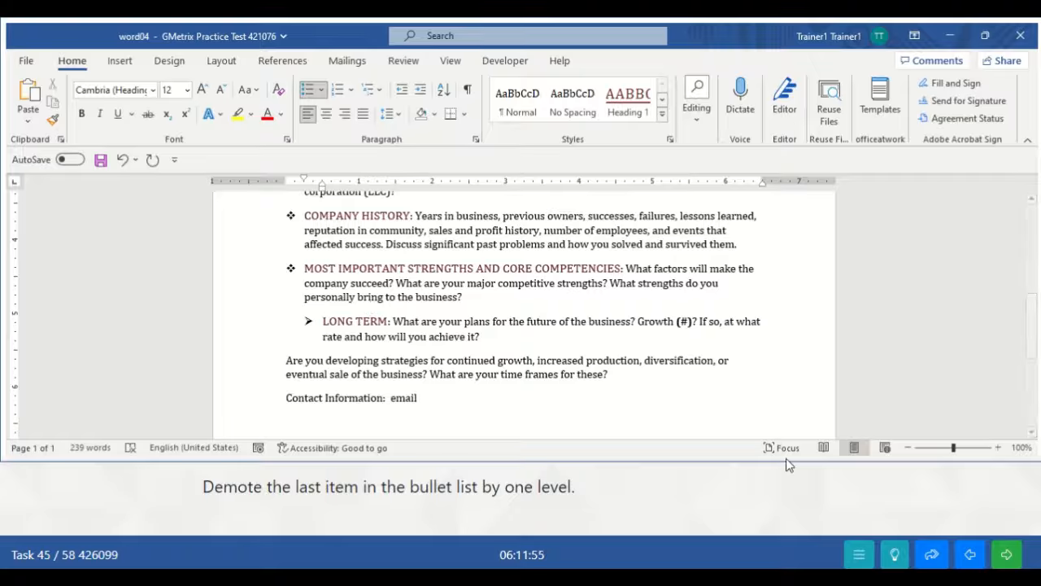
left_click(1006, 560)
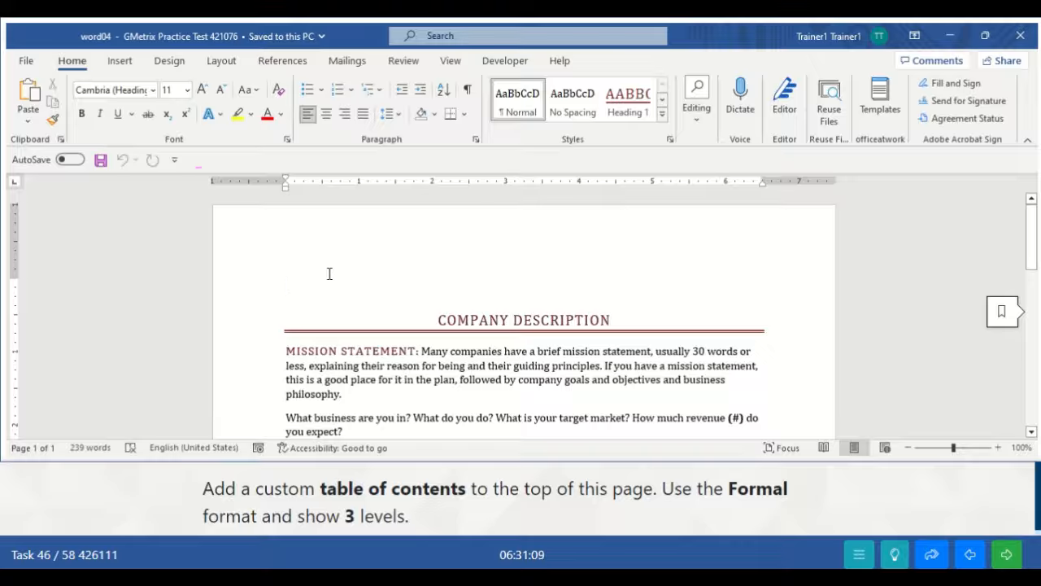
- Open Custom Table of Contents from the References tab's Table of Contents menu
left_click(285, 65)
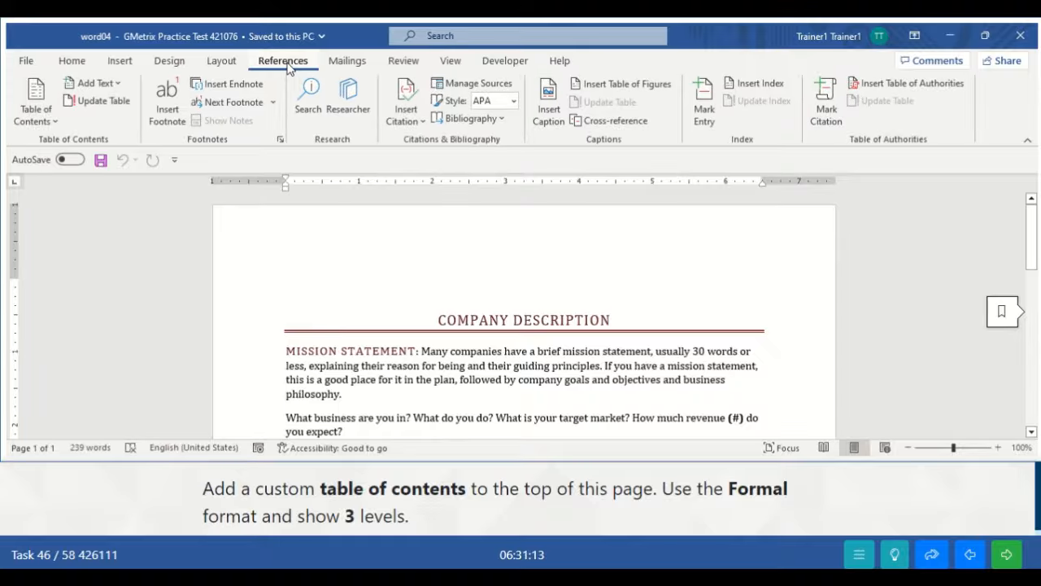
left_click(48, 114)
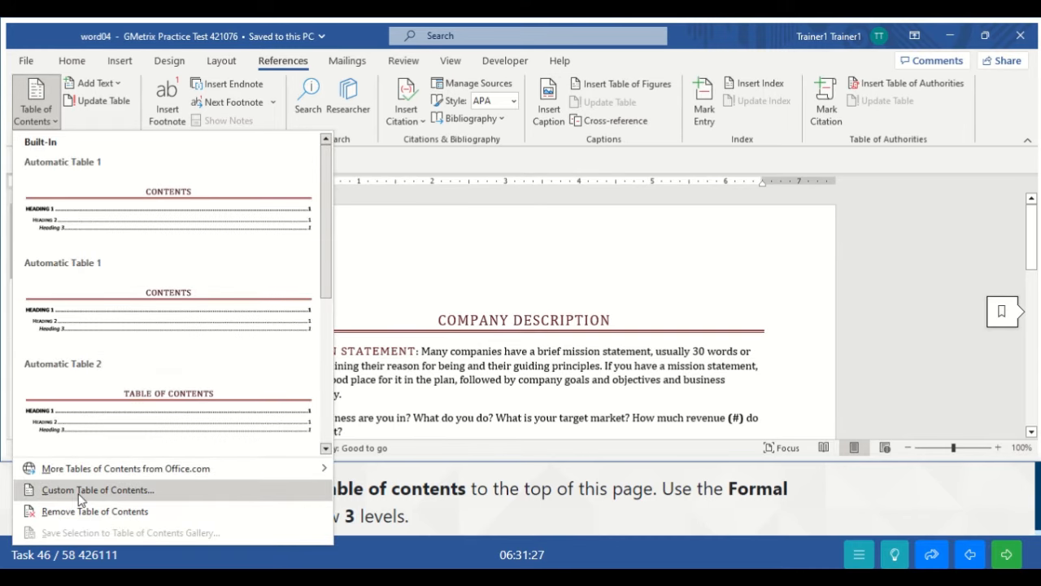
left_click(81, 490)
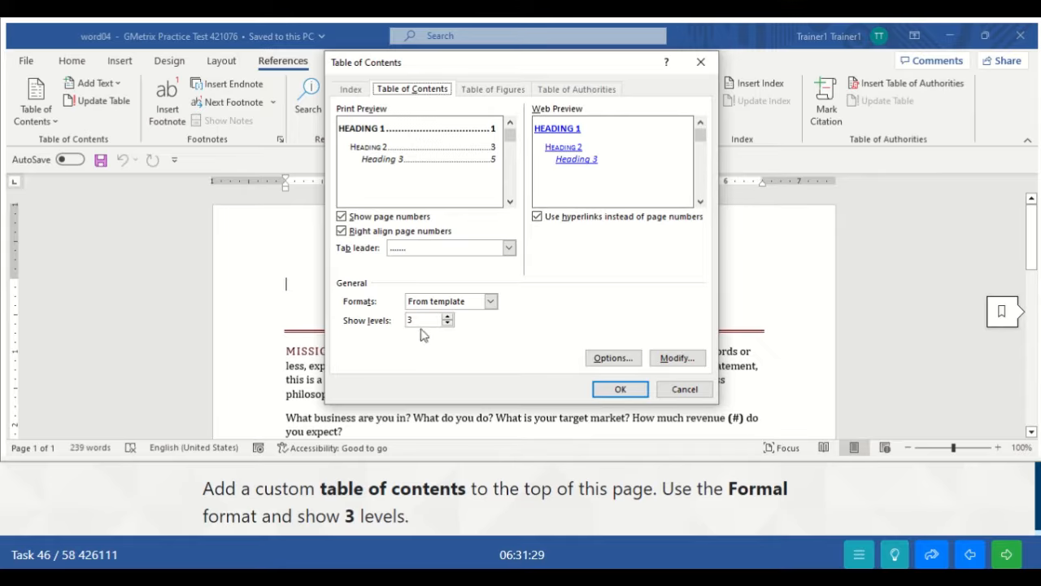
- Insert a three-level custom table of contents using the Formal format
left_click(491, 301)
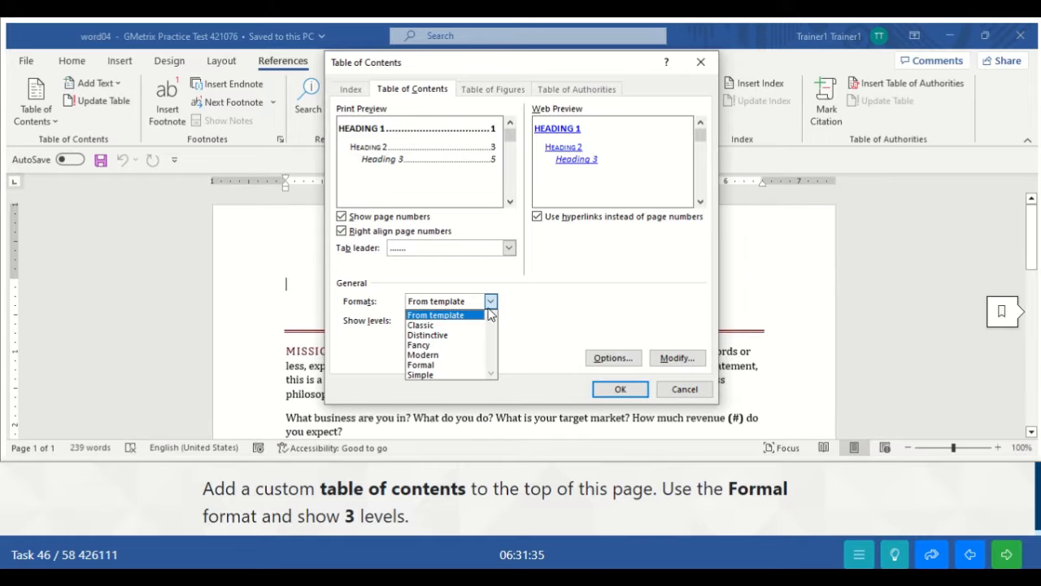
left_click(439, 364)
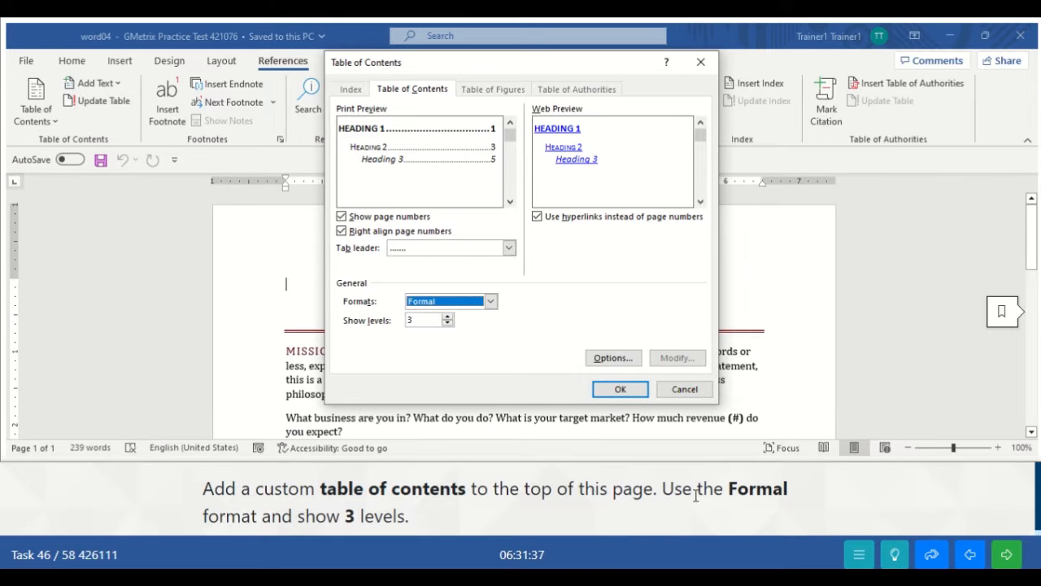
left_click(490, 301)
left_click(422, 364)
left_click(621, 389)
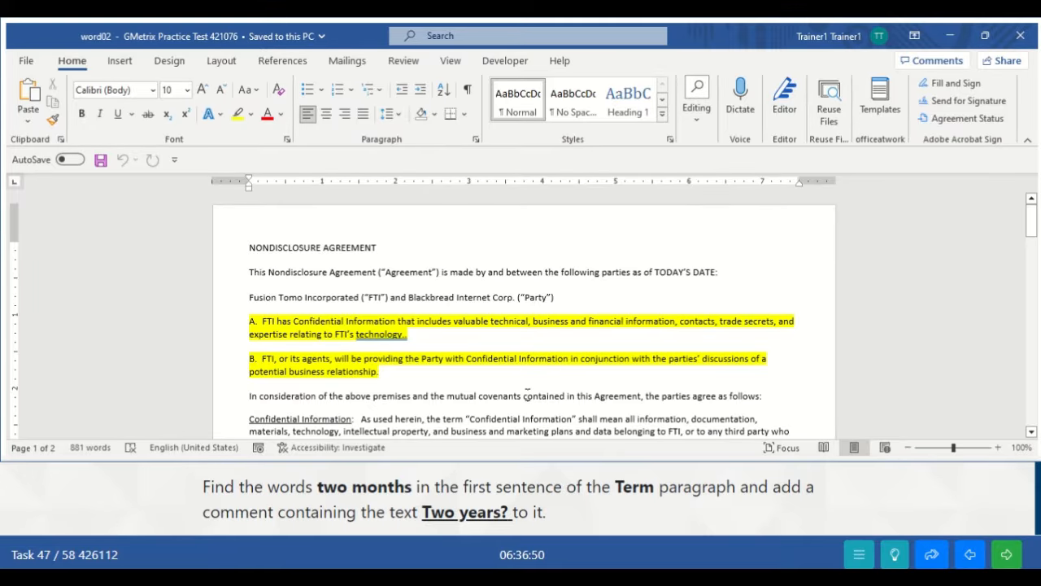
- Select the words 'two months' in the Term paragraph's first sentence
scroll(527, 394, "down", 4)
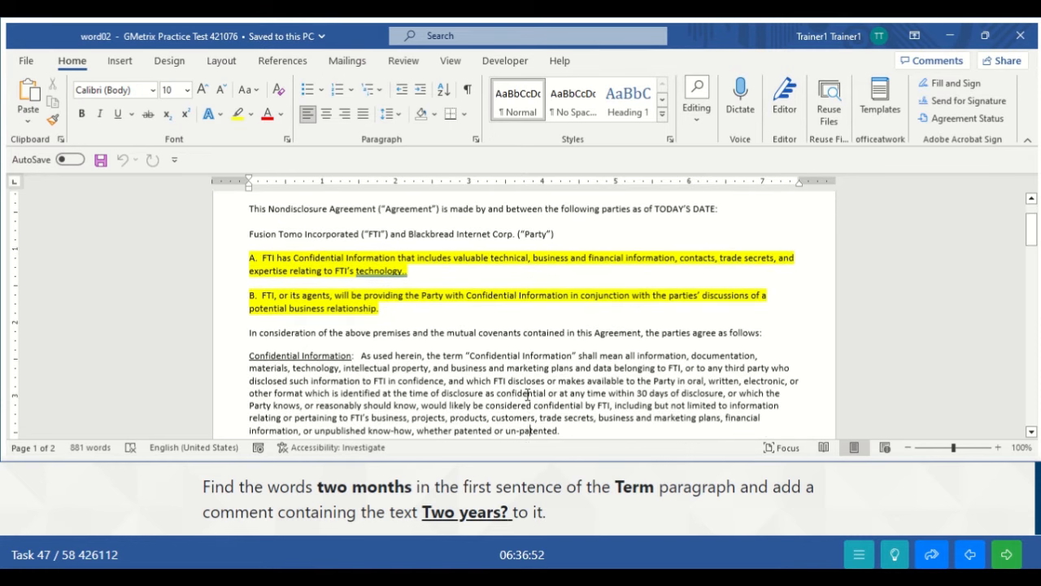
scroll(527, 394, "down", 3)
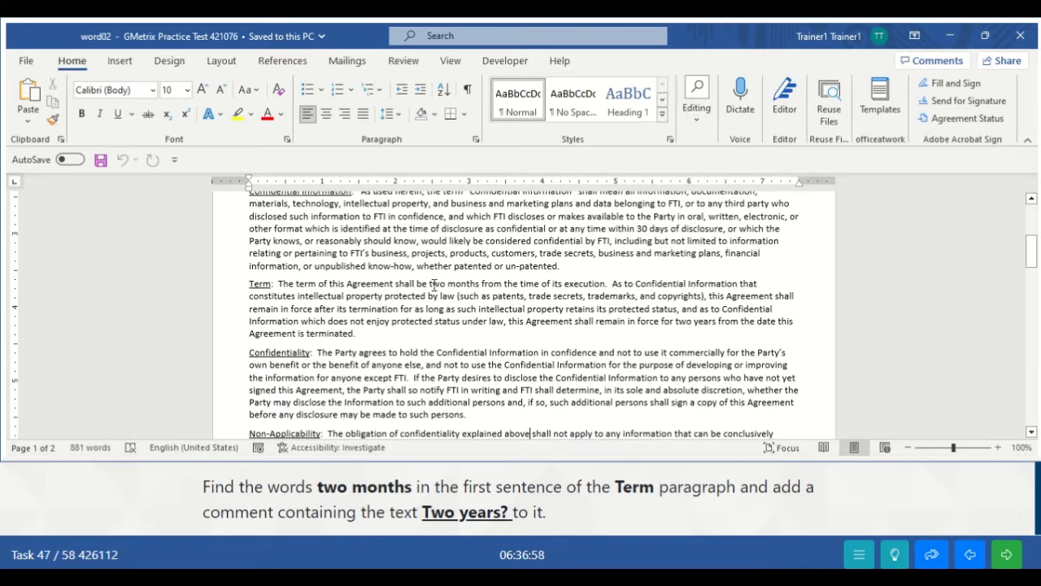
left_click_drag(430, 283, 482, 289)
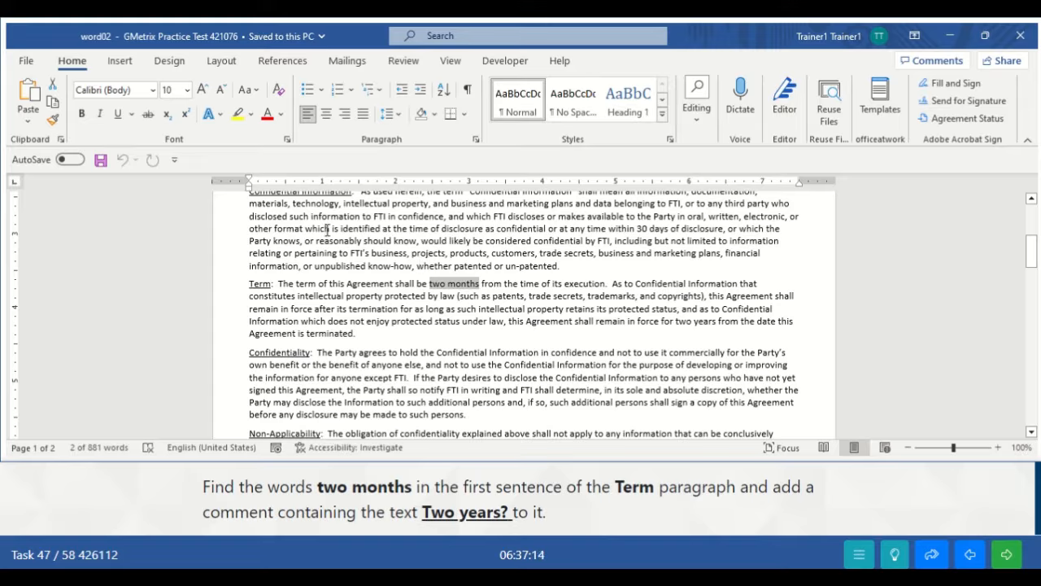
- Post a comment reading 'Two years?' on the selected words 'two months'
left_click(118, 60)
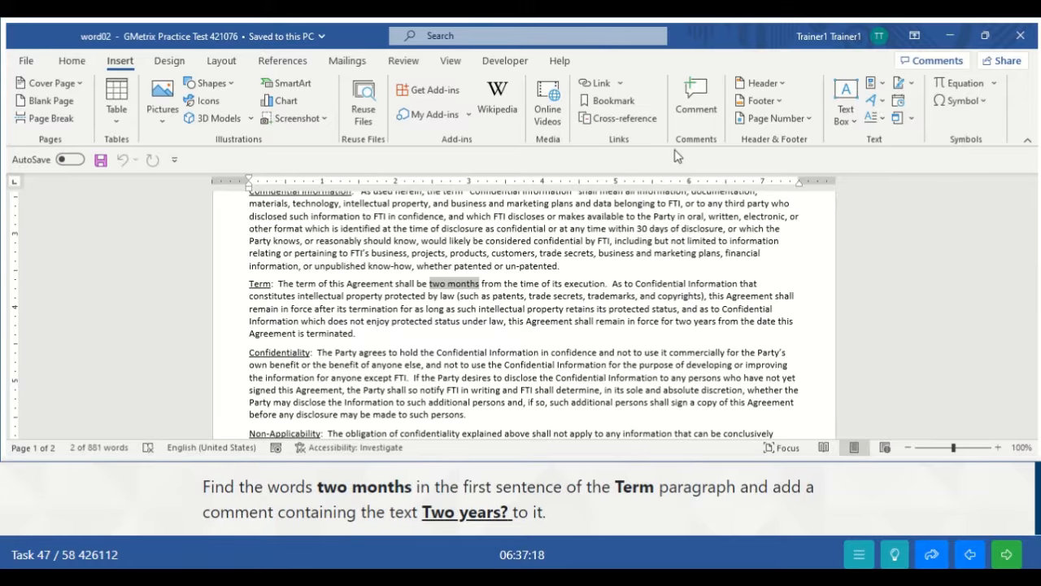
left_click(693, 96)
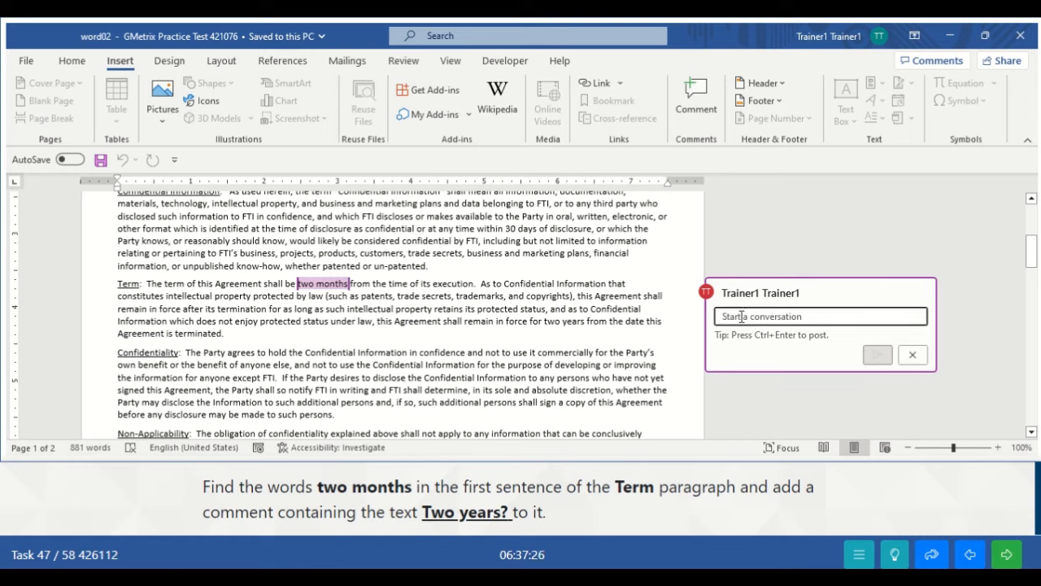
type("Two")
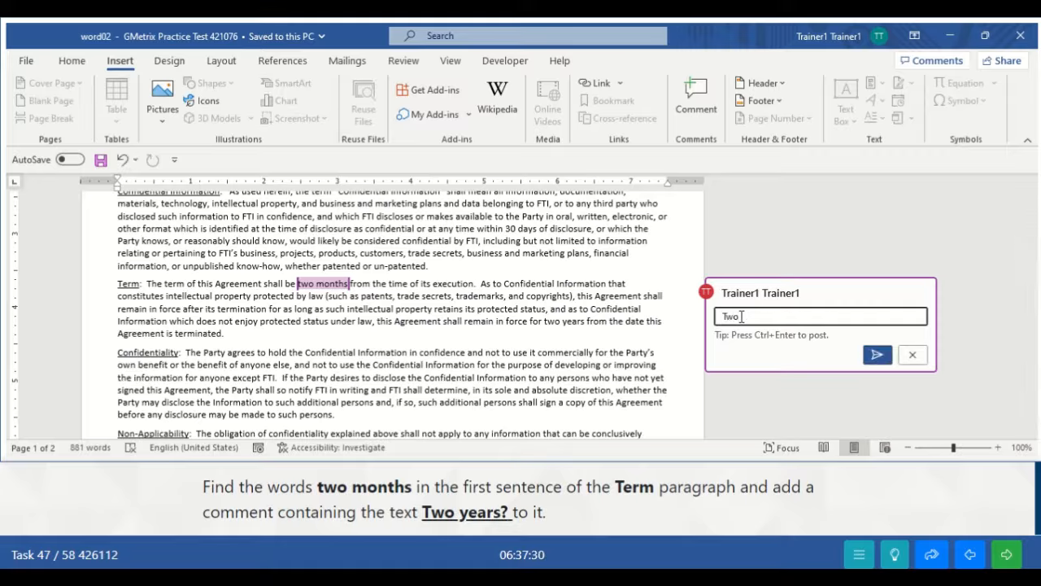
type(" years?")
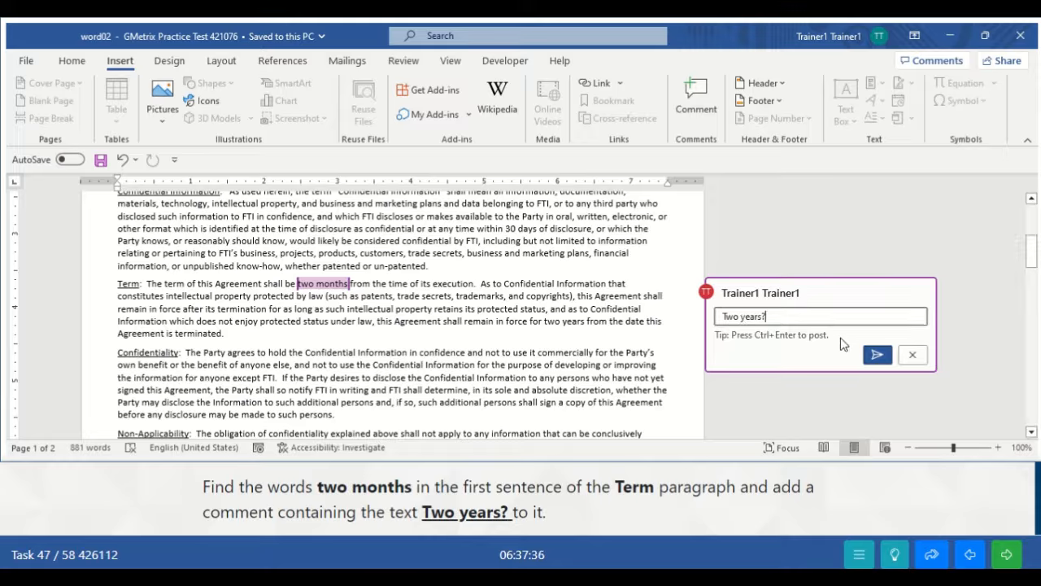
left_click(877, 355)
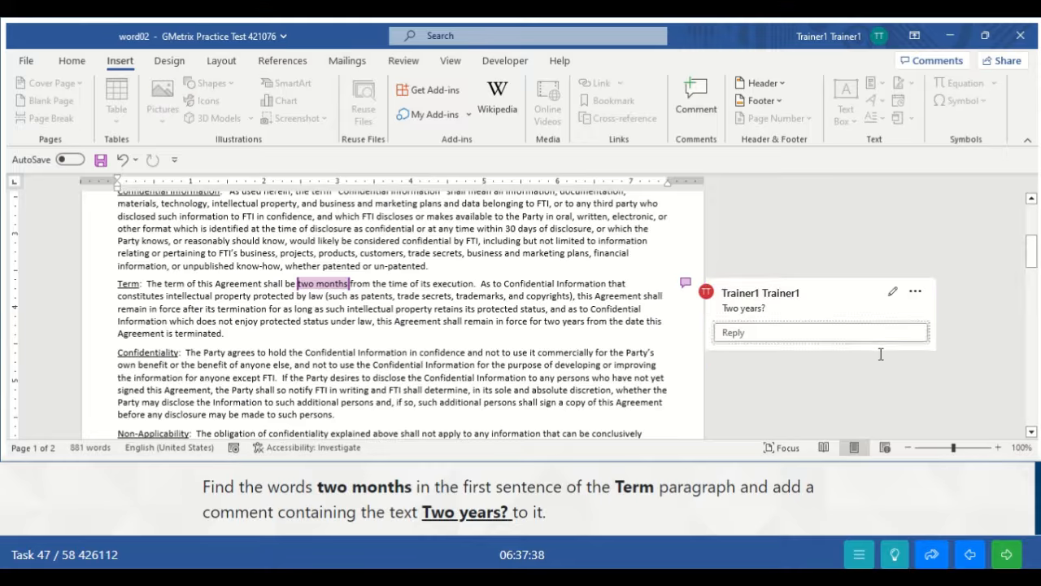
left_click(658, 363)
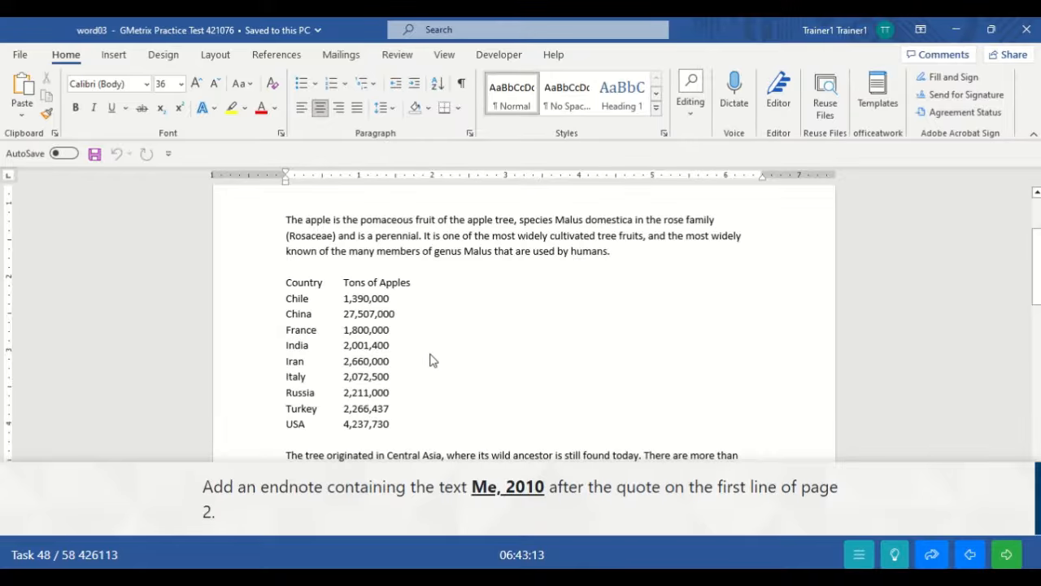
- Place the insertion point right after the page 2 quote “I think oranges taste great.”
left_click(429, 353)
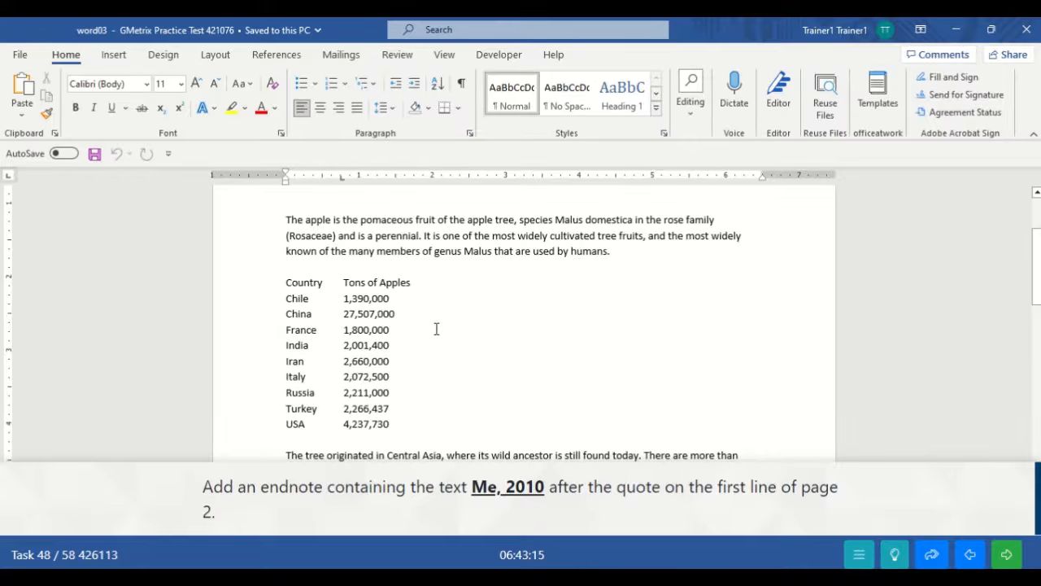
key("Up")
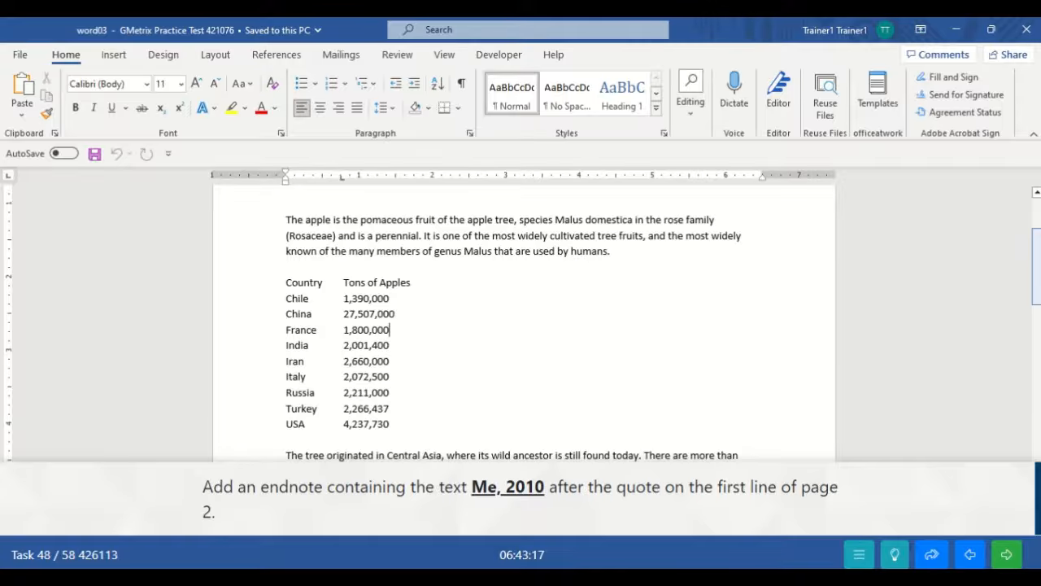
scroll(521, 325, "down", 8)
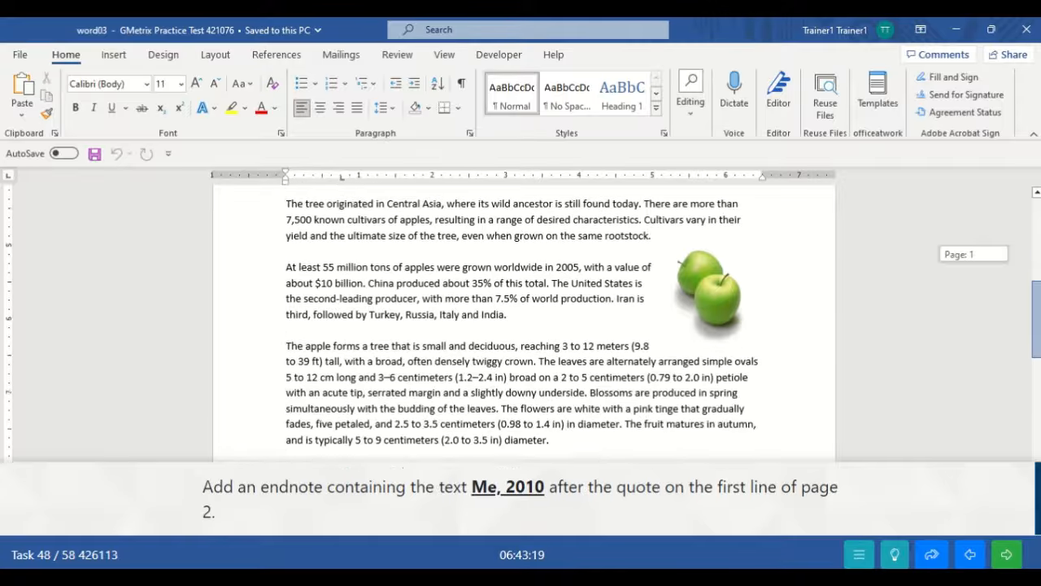
scroll(520, 326, "down", 7)
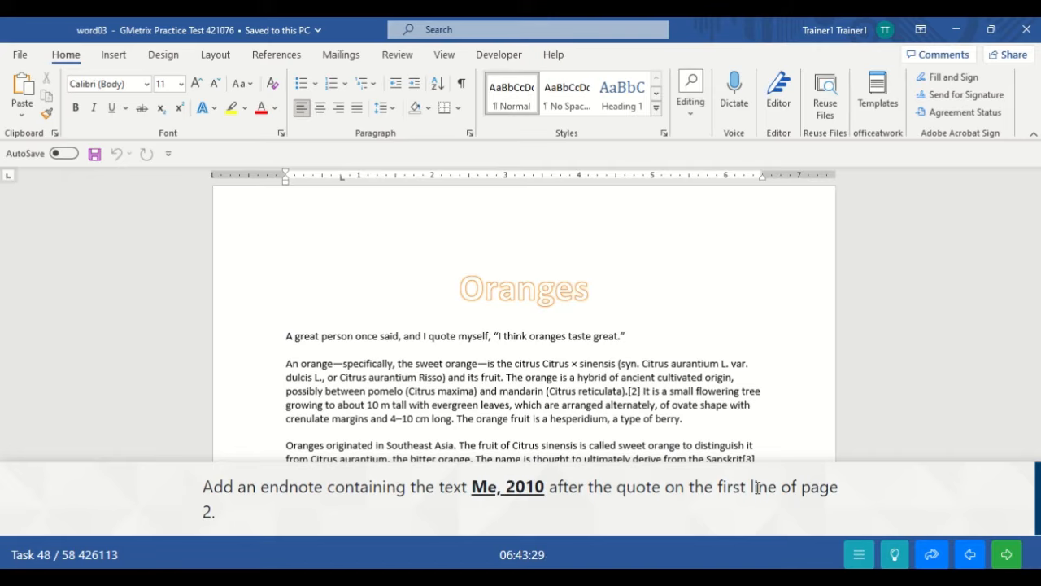
left_click(628, 335)
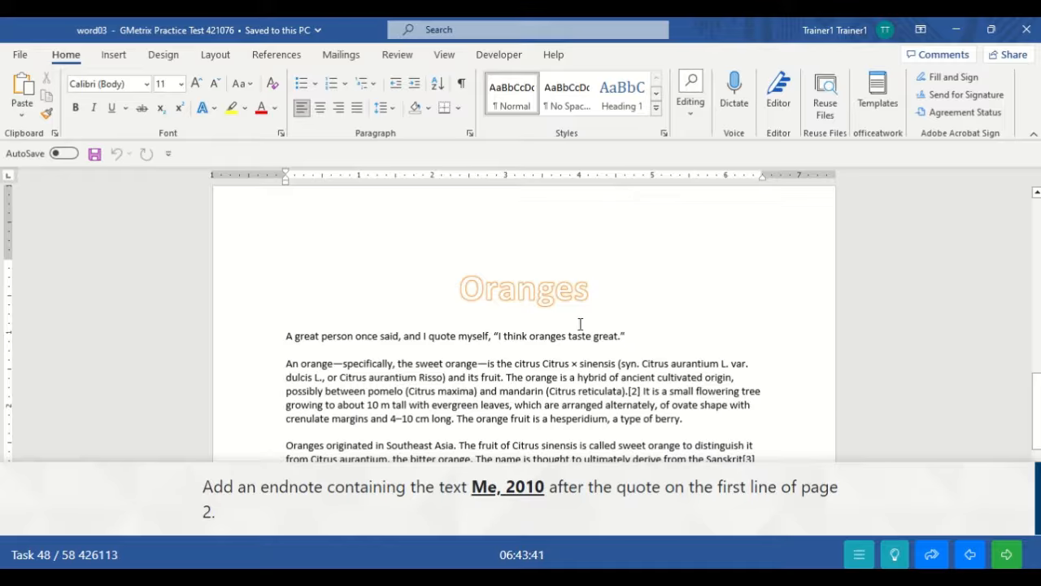
- Insert an endnote reading 'Me, 2010' after the quote, then advance to the next task
left_click(268, 53)
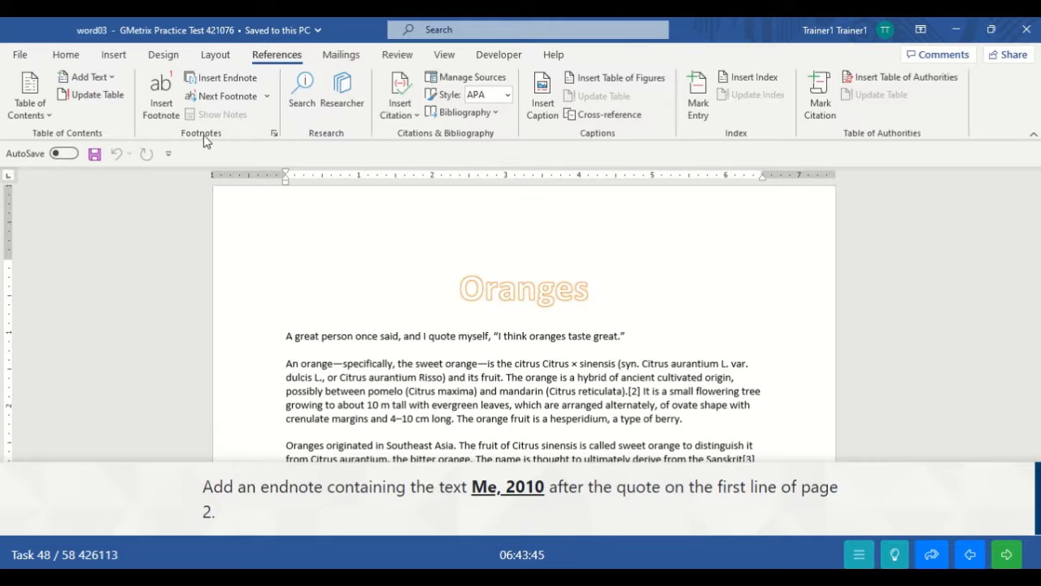
left_click(225, 79)
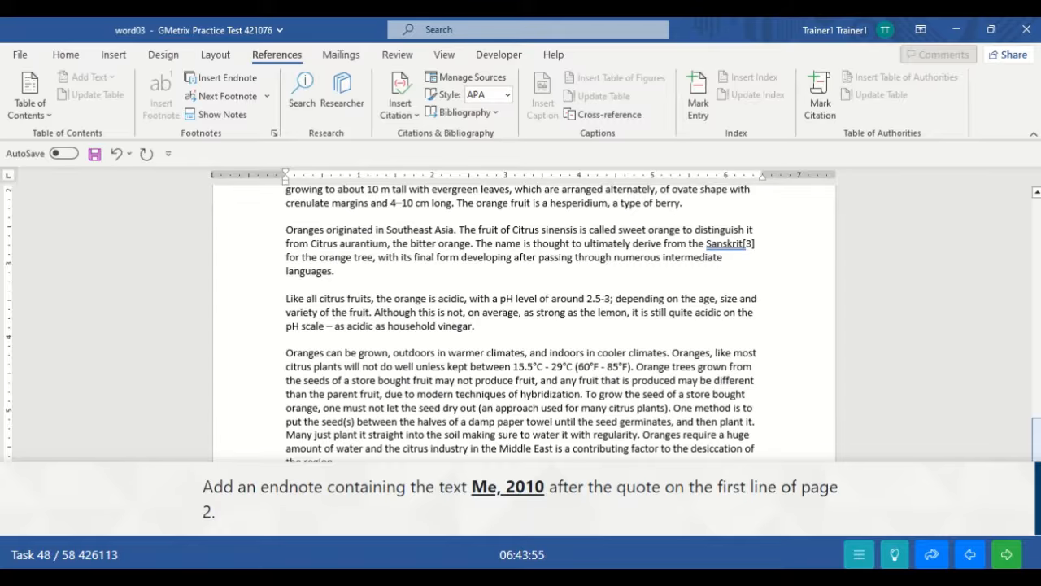
scroll(1036, 439, "down", 5)
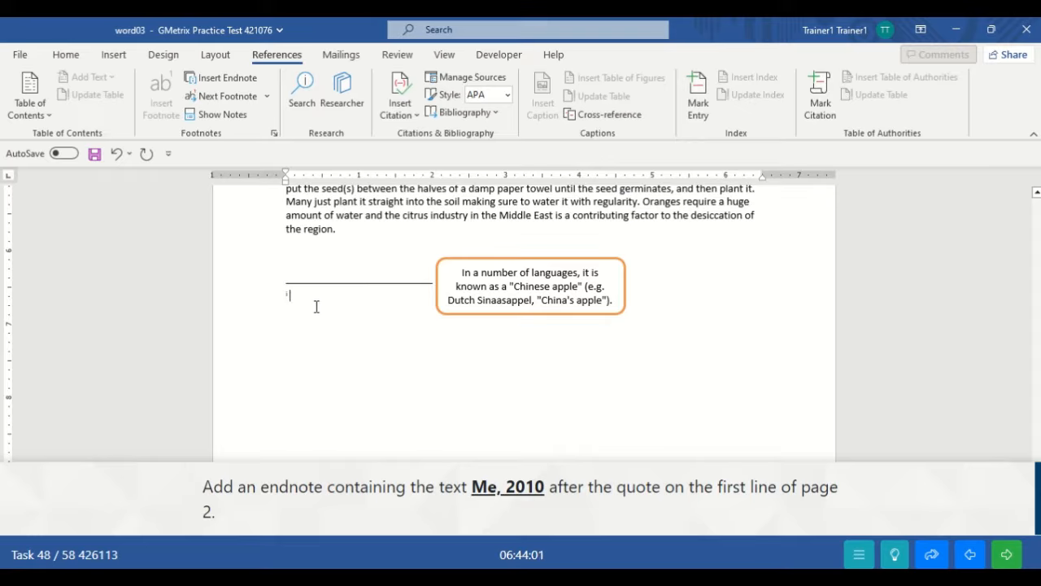
type("M")
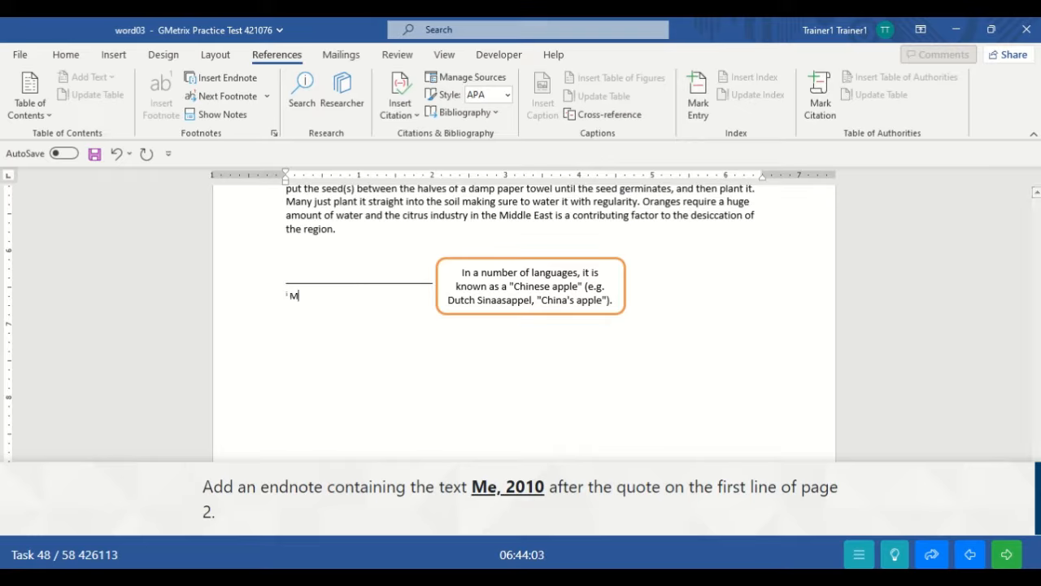
type("e, 2010")
left_click(1008, 557)
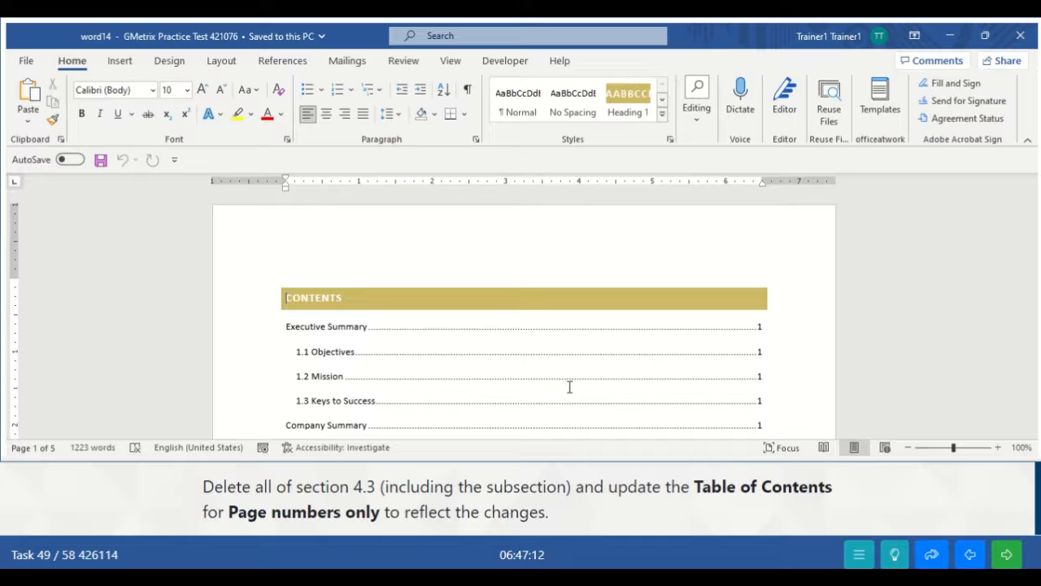
- Select section 4.3 Service Business Analysis through the end of its 4.3.1 Business Participants paragraph
left_click(593, 398)
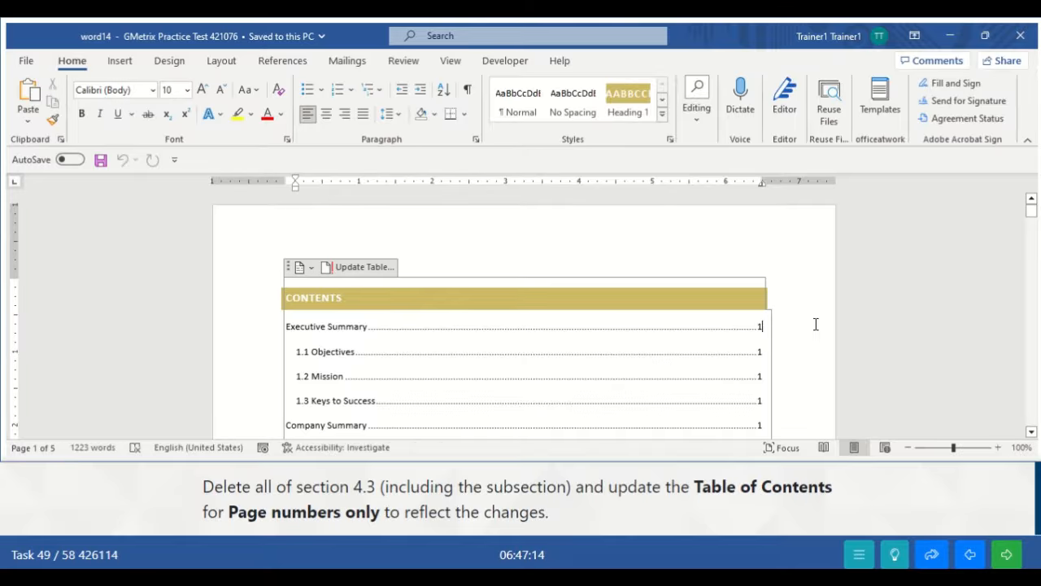
left_click(816, 325)
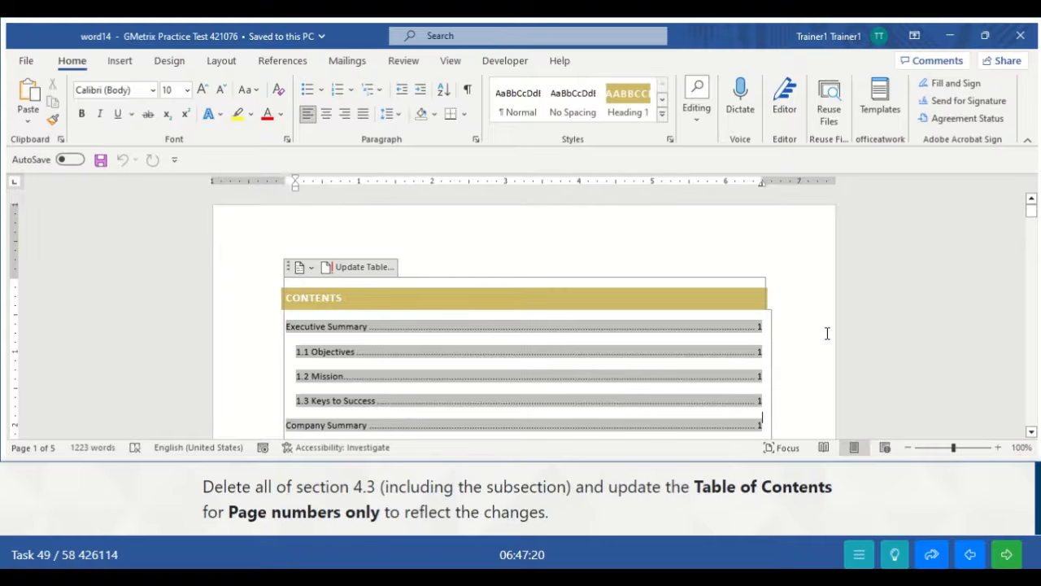
scroll(826, 334, "down", 4)
scroll(826, 334, "down", 15)
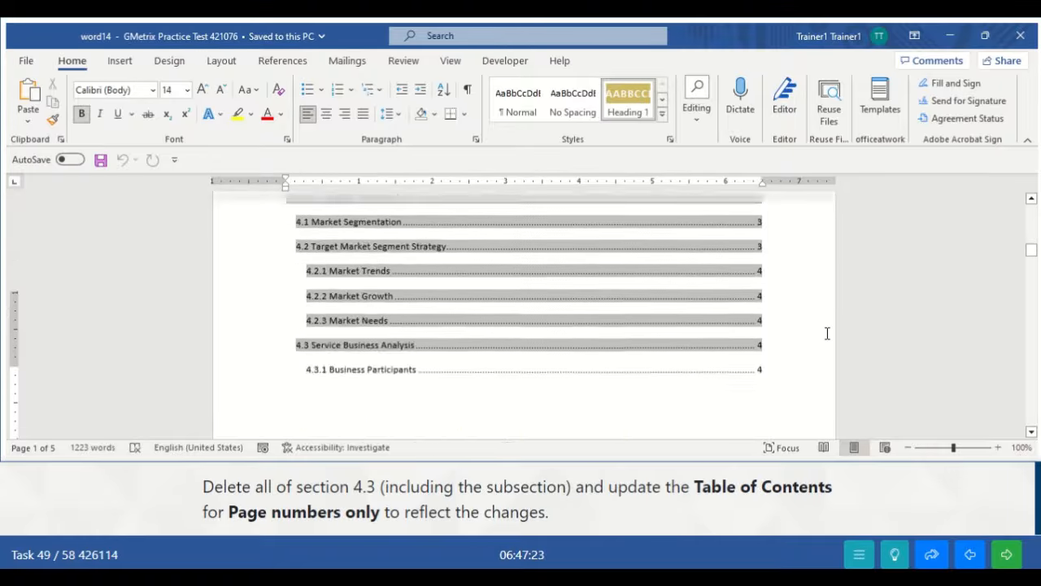
key("Down")
key("Down")
key("Down")
key("Down")
key("Down")
key("Down")
key("Down")
key("Down")
key("Down")
key("Down")
key("Down")
key("Down")
key("Down")
key("Down")
key("Down")
key("Down")
key("Down")
key("Down")
key("Down")
key("Down")
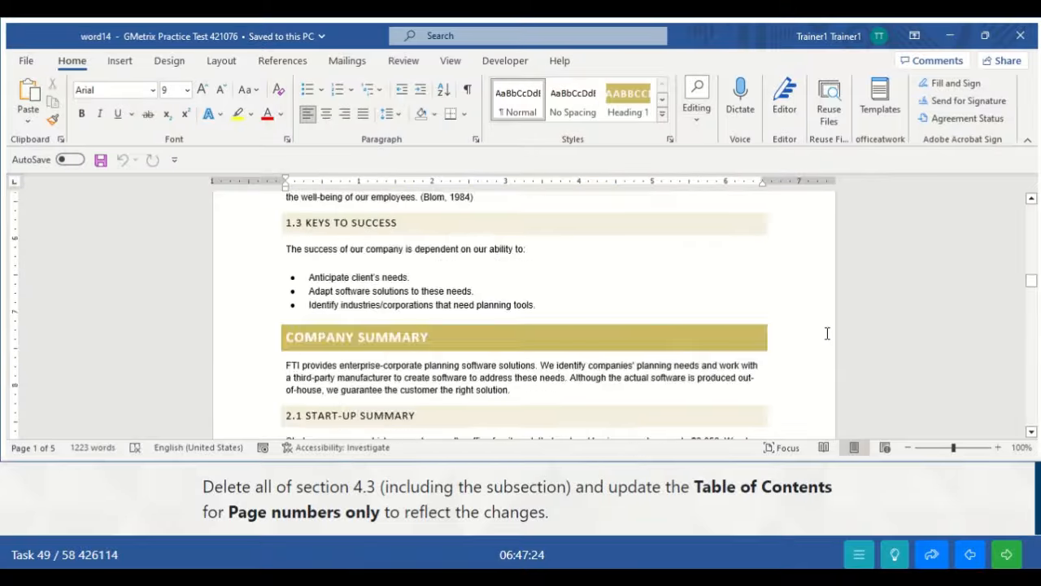
key("Down")
key("Down")
key("Down")
key("Down")
key("Down")
key("Down")
key("Down")
key("Down")
key("Down")
key("Down")
key("Down")
key("Down")
key("Down")
key("Down")
key("Down")
key("Down")
key("Down")
key("Down")
key("Down")
key("Down")
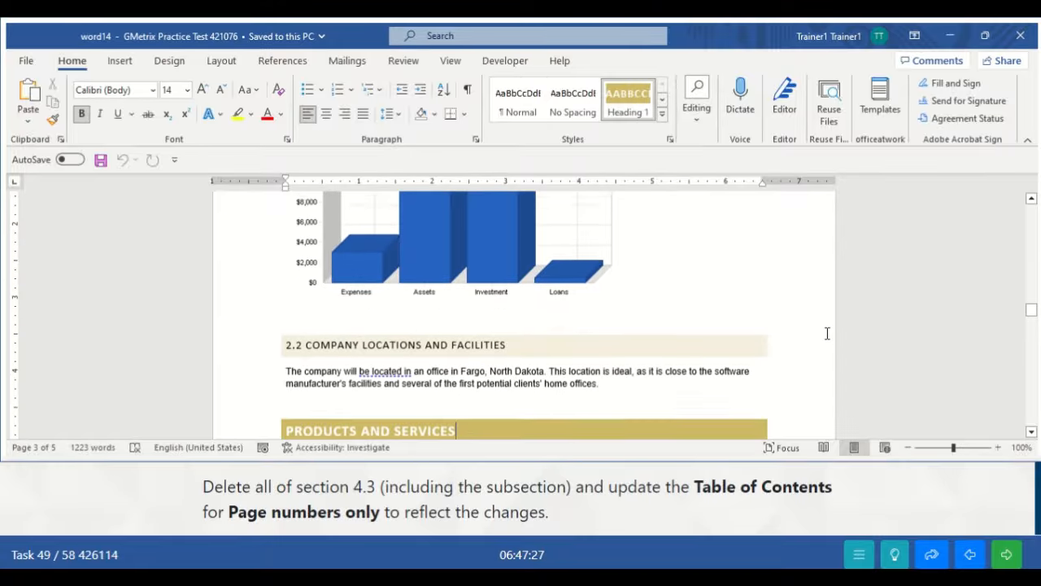
key("Down")
key("Down")
key("Down")
key("Down")
key("Down")
key("Down")
key("Down")
key("Down")
key("Down")
key("Down")
key("Down")
key("Down")
key("Down")
key("Down")
key("Down")
key("Down")
key("Down")
key("Down")
key("Down")
key("Down")
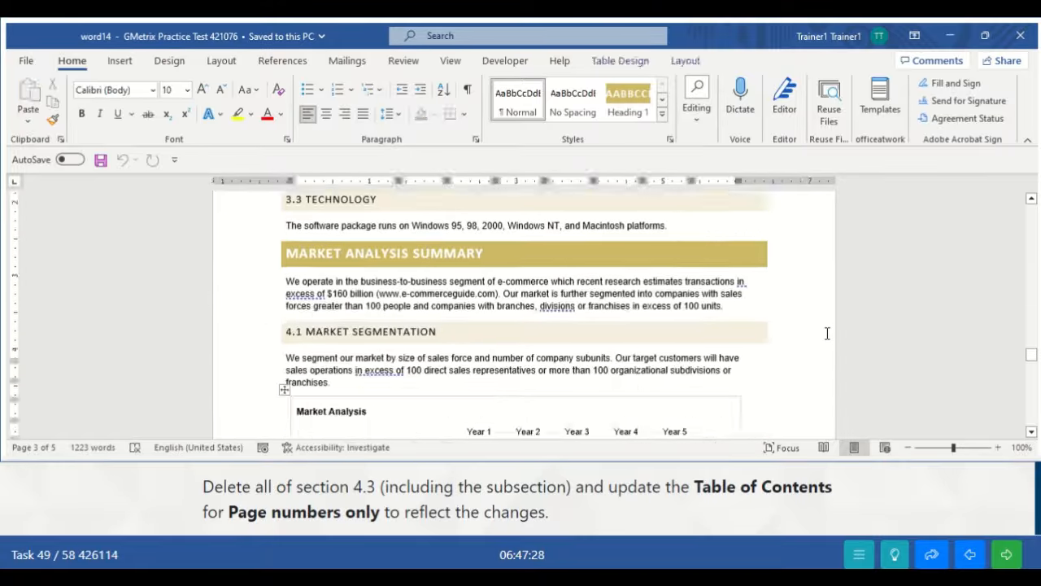
key("Down")
key("Down")
key("Down")
key("Down")
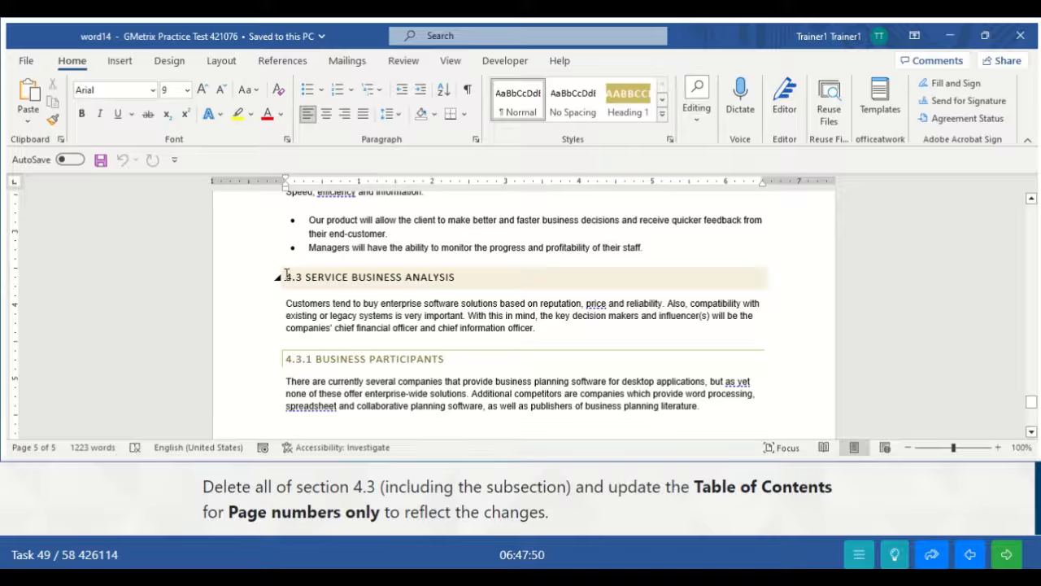
left_click_drag(287, 275, 706, 417)
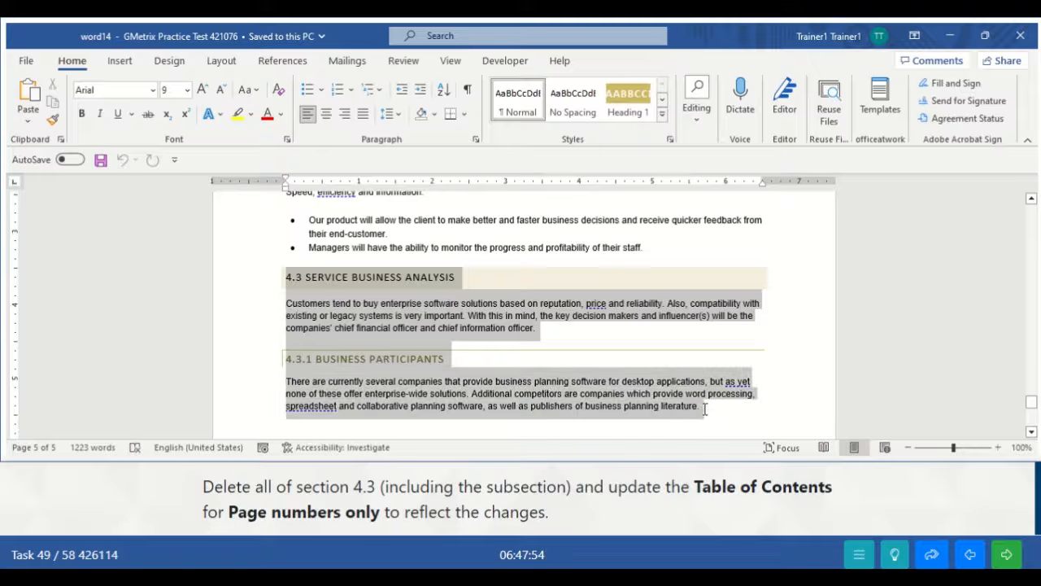
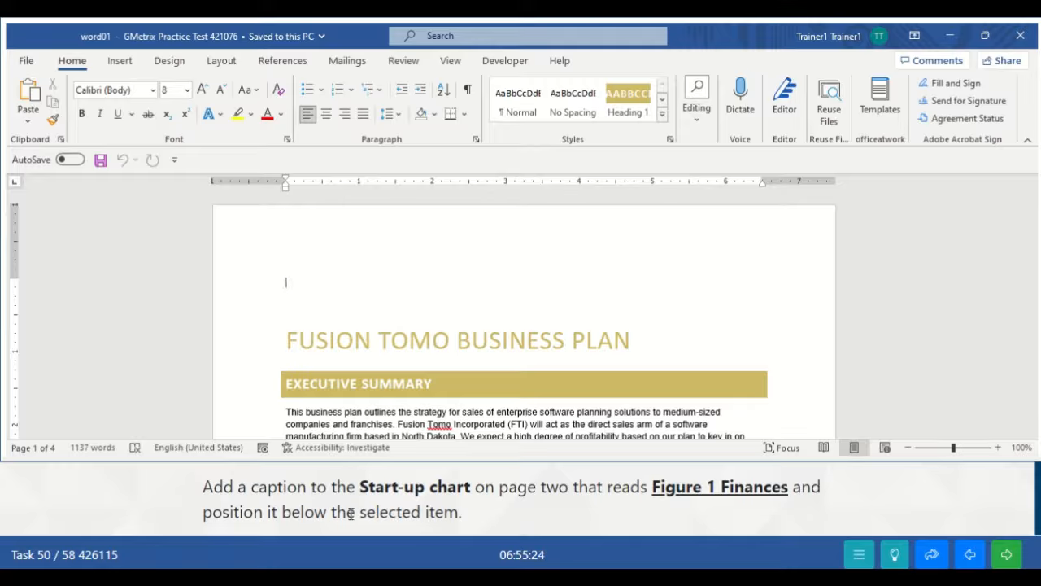
- Caption the Start-up chart on page two 'Figure 1 Finances', placed below the chart
left_click(714, 332)
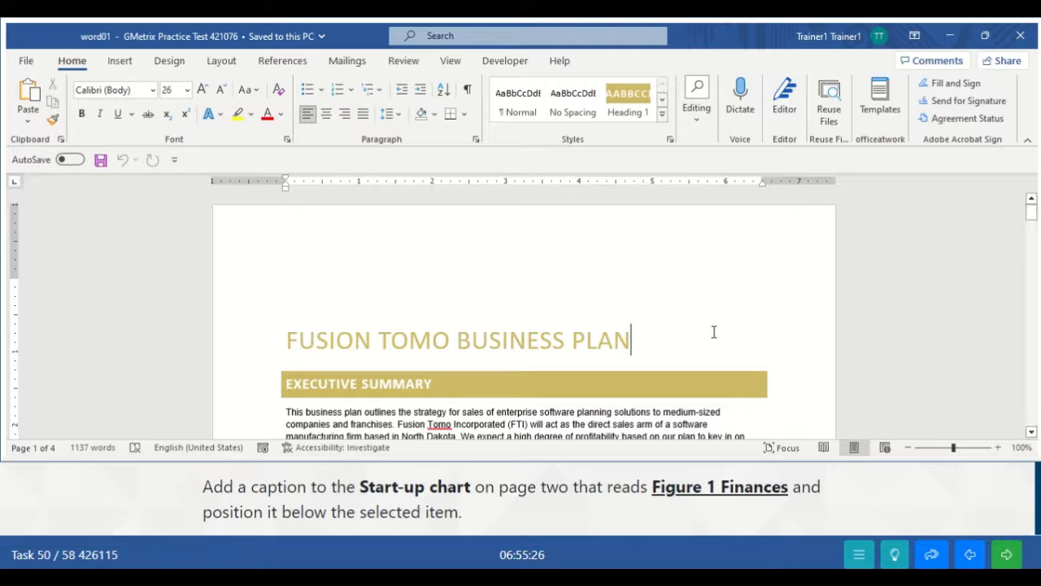
left_click_drag(1031, 210, 1038, 283)
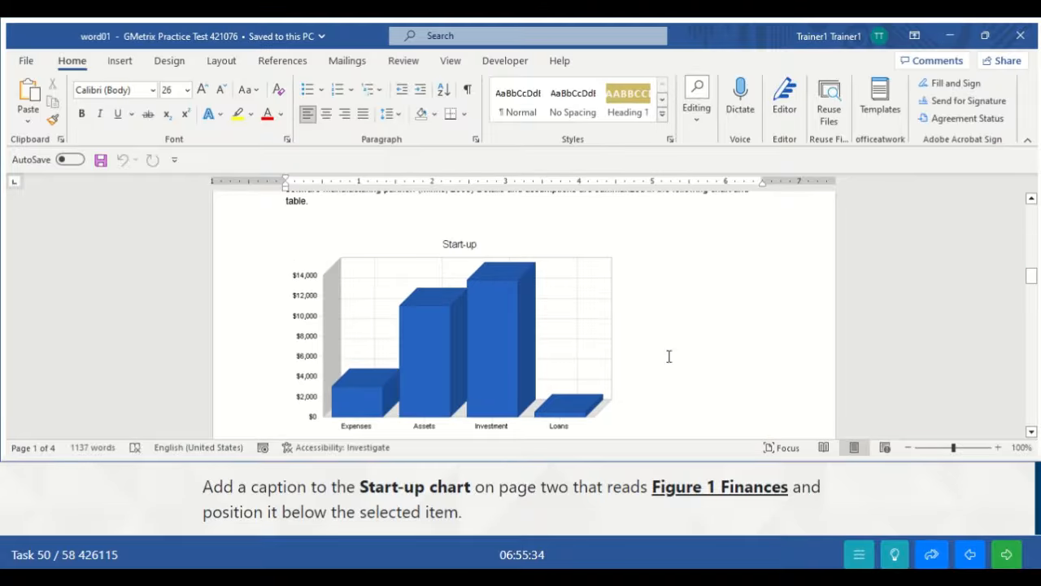
right_click(567, 353)
left_click(532, 347)
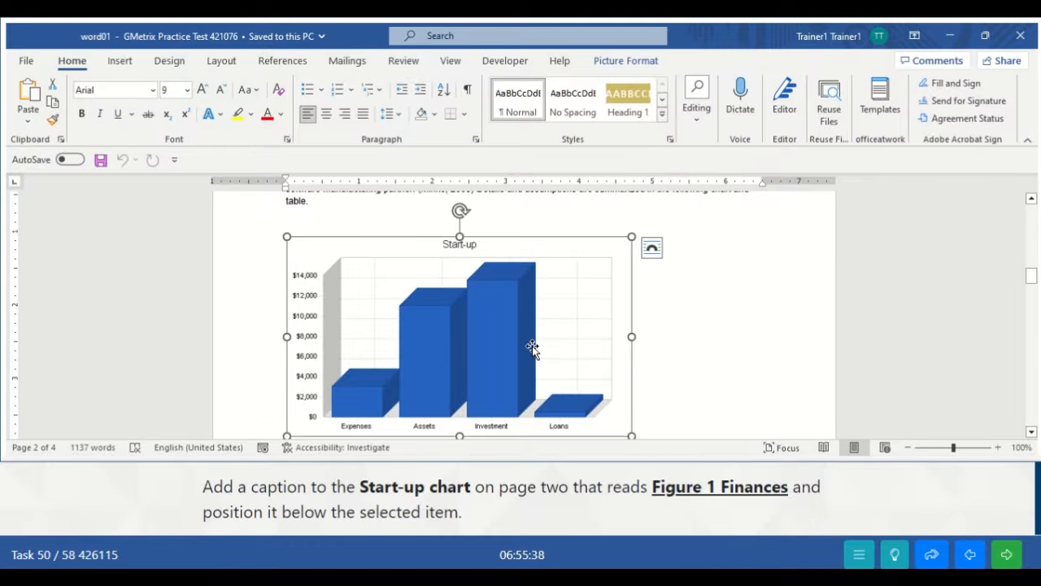
right_click(532, 347)
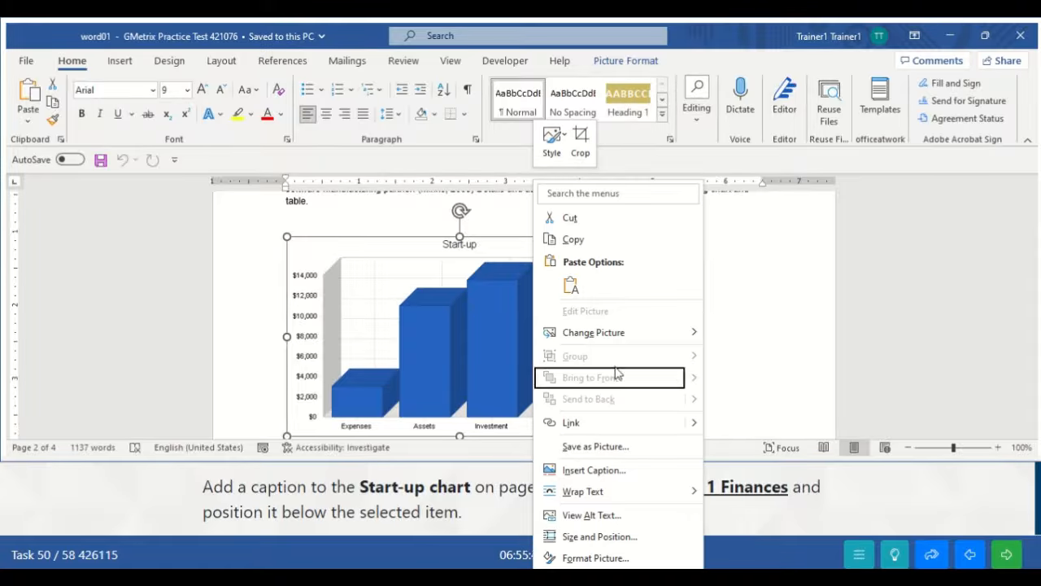
left_click(584, 472)
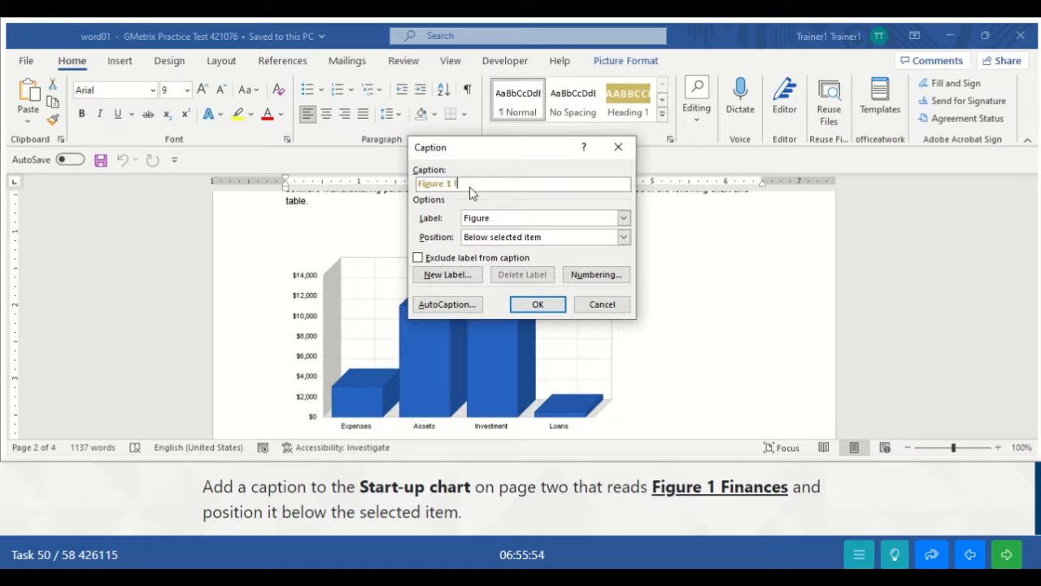
type("Fi")
type("inances")
left_click(623, 237)
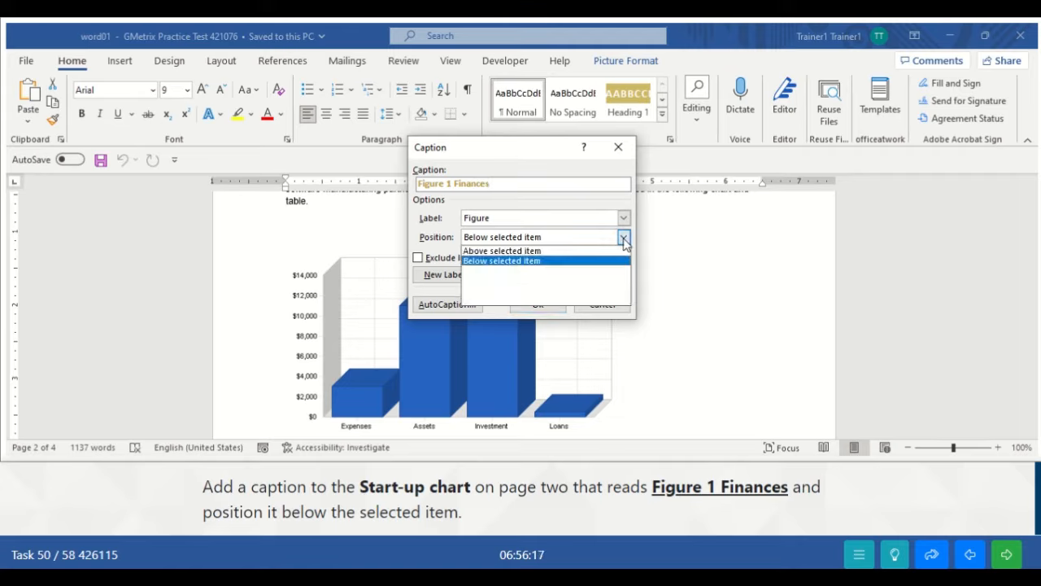
left_click(546, 262)
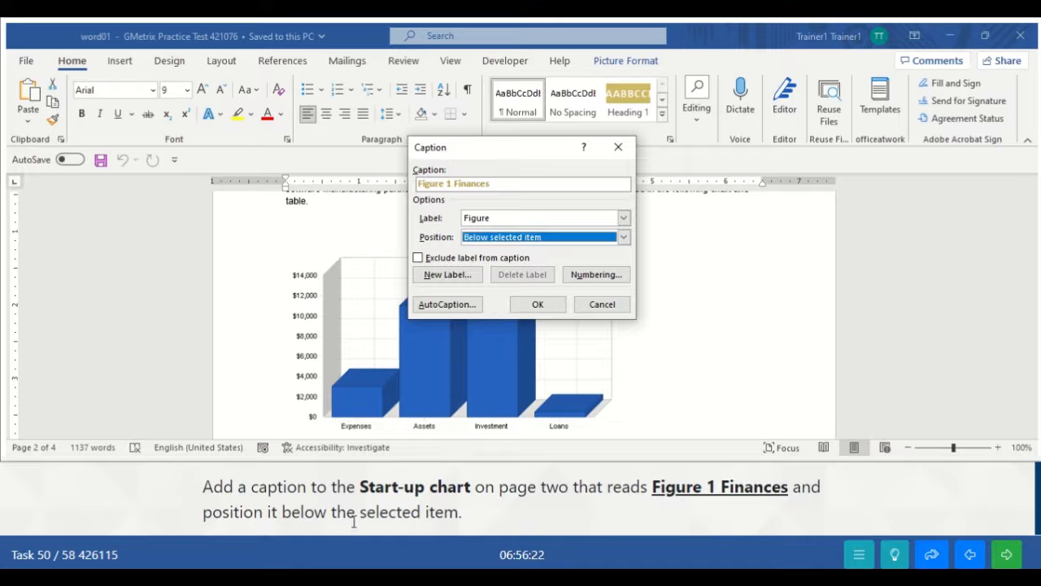
left_click(550, 306)
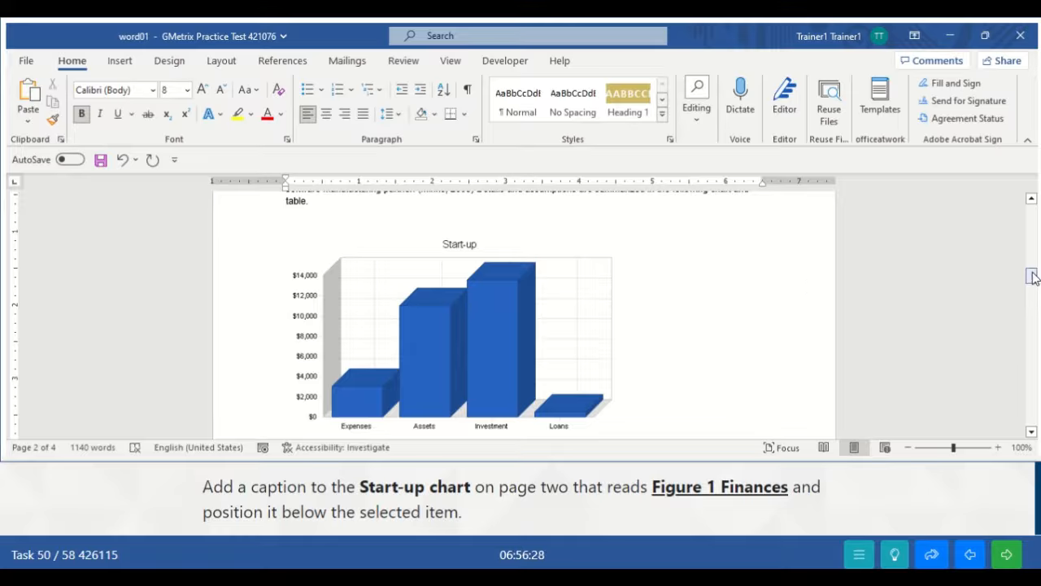
left_click_drag(1031, 276, 1033, 282)
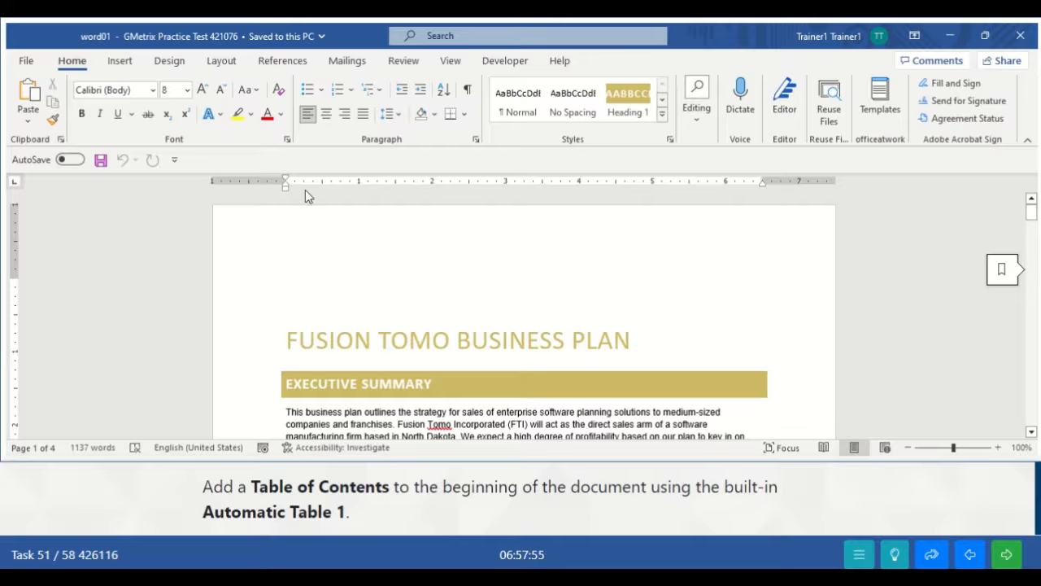
- Insert an Automatic Table 1 table of contents at the document's start and submit the task
left_click(284, 66)
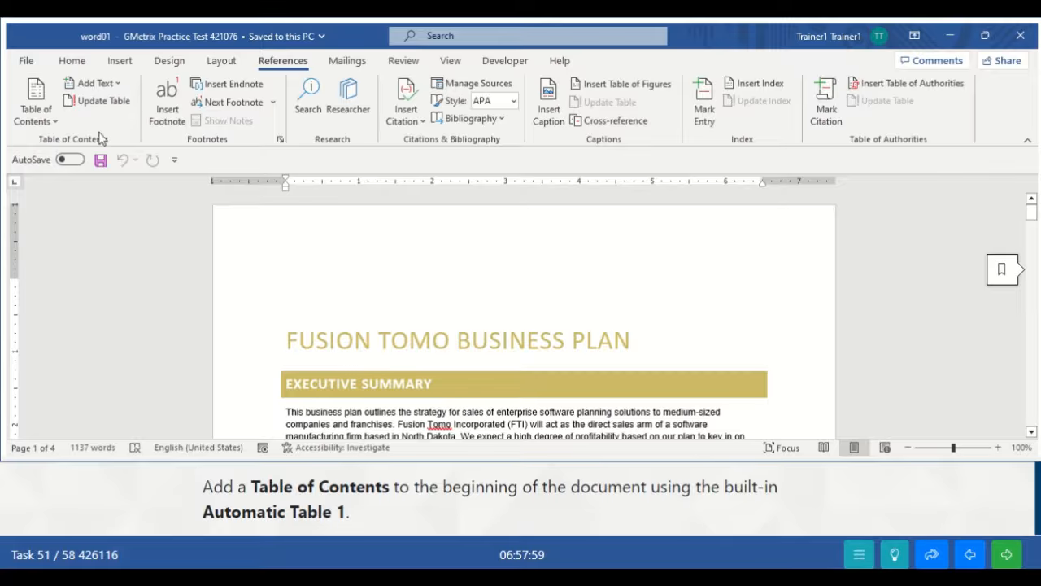
left_click(49, 122)
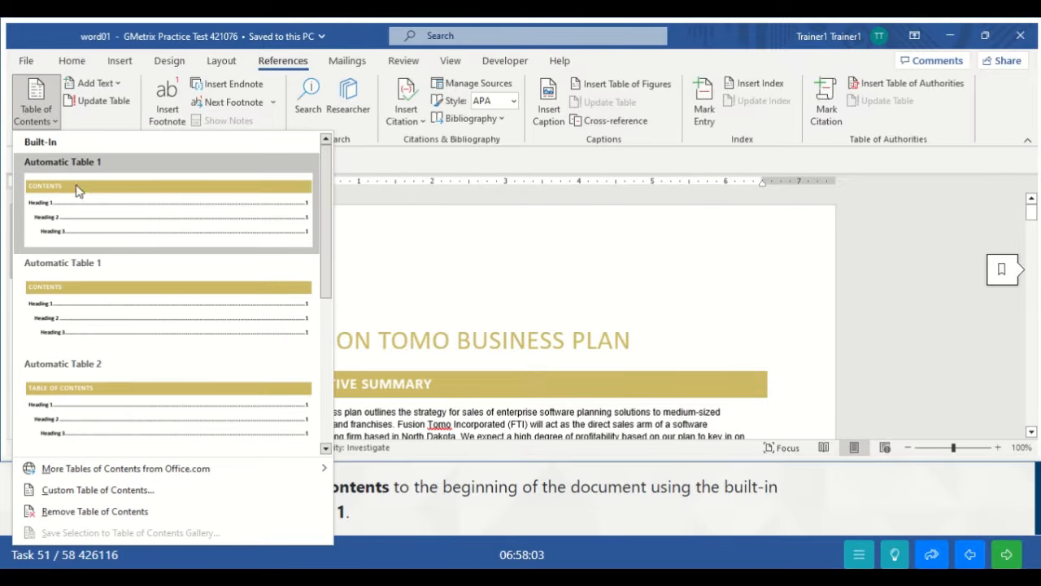
left_click(109, 180)
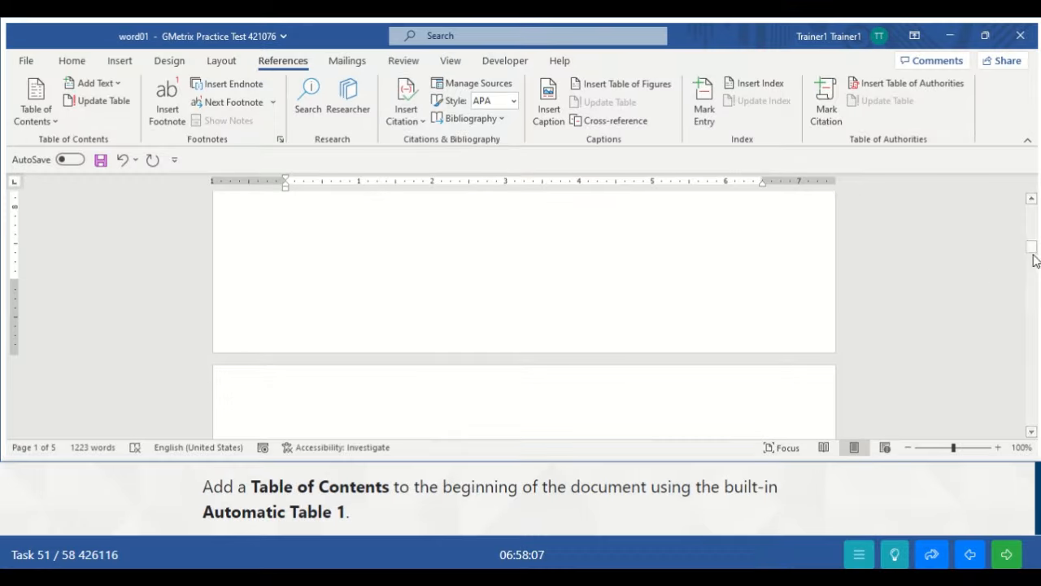
left_click_drag(1032, 255, 1027, 210)
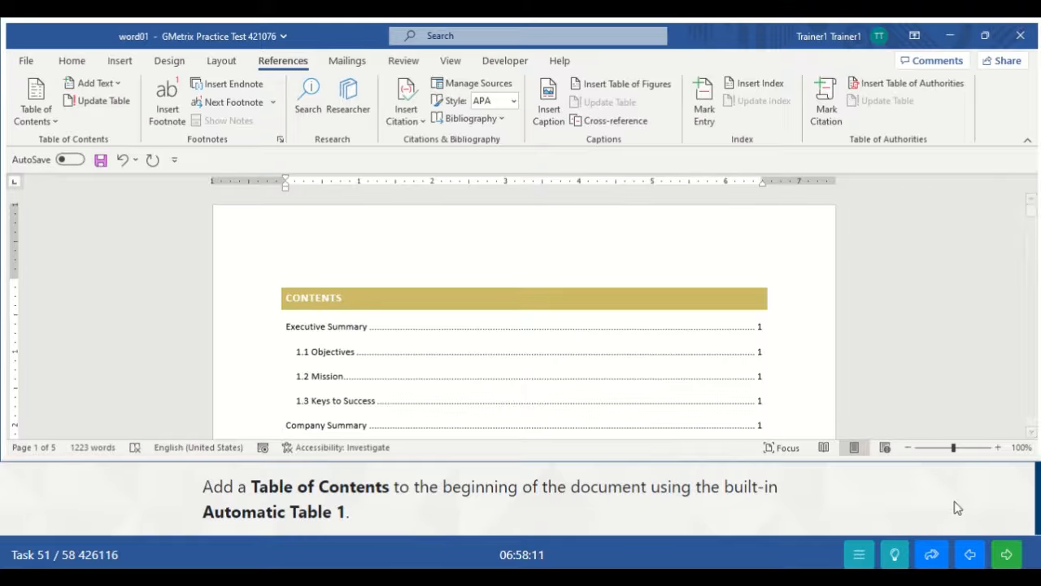
left_click(1006, 556)
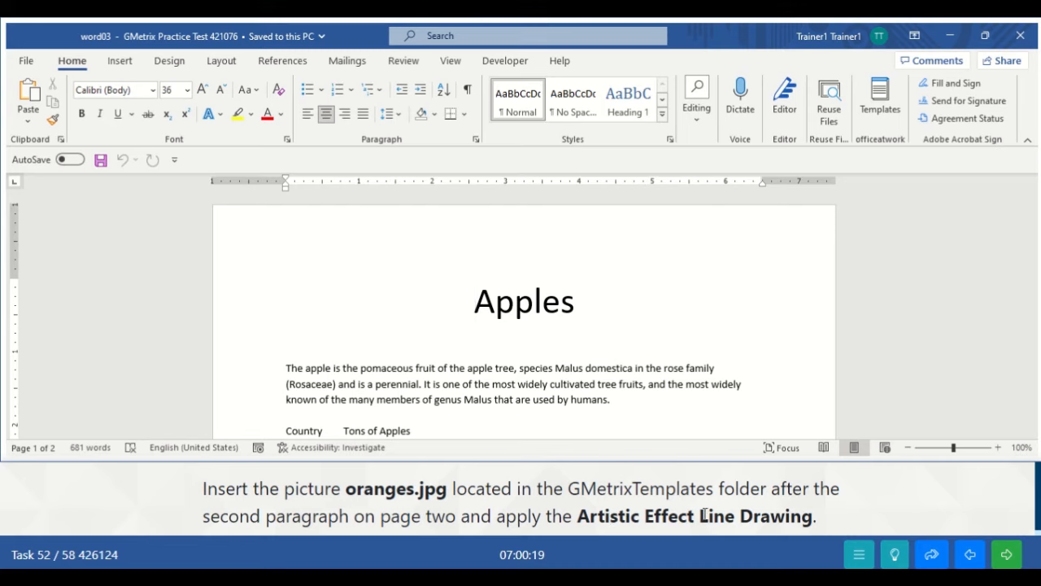
- Move the insertion point down to just after the second Oranges paragraph on page two
left_click(672, 404)
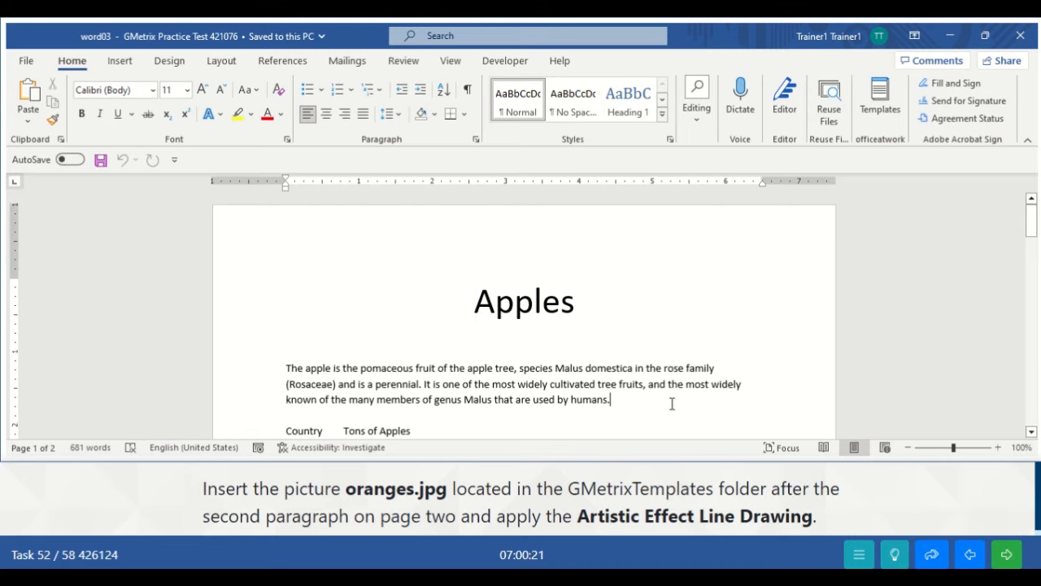
key("Down")
key("Down")
key("Down")
key("Down")
key("Down")
key("Down")
key("Down")
key("Down")
key("Down")
key("Down")
key("Down")
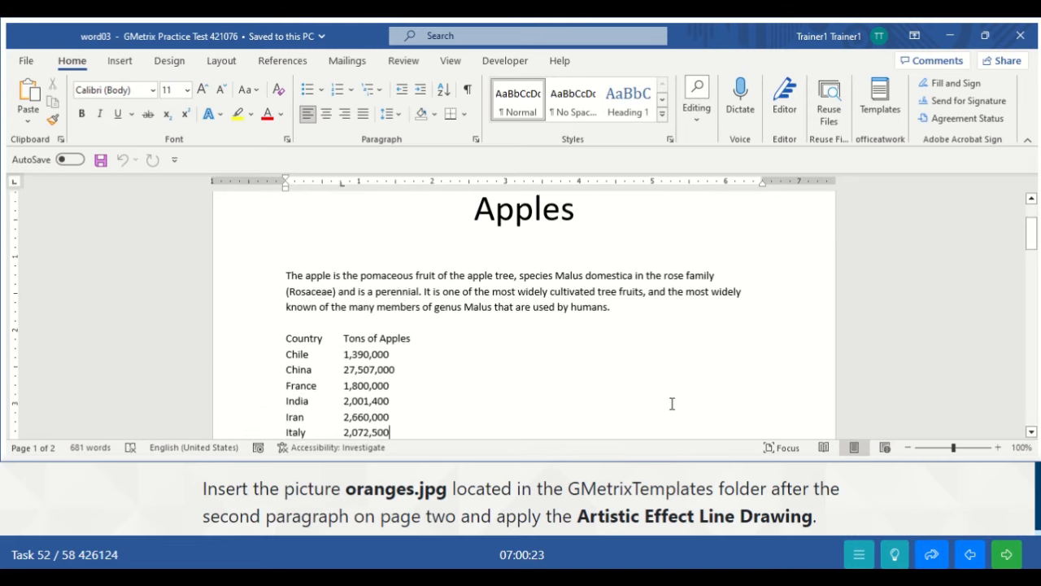
key("Down")
key("Down")
key("Down")
key("Down")
key("Down")
key("Down")
key("Down")
key("Down")
key("Down")
key("Down")
key("Down")
key("Down")
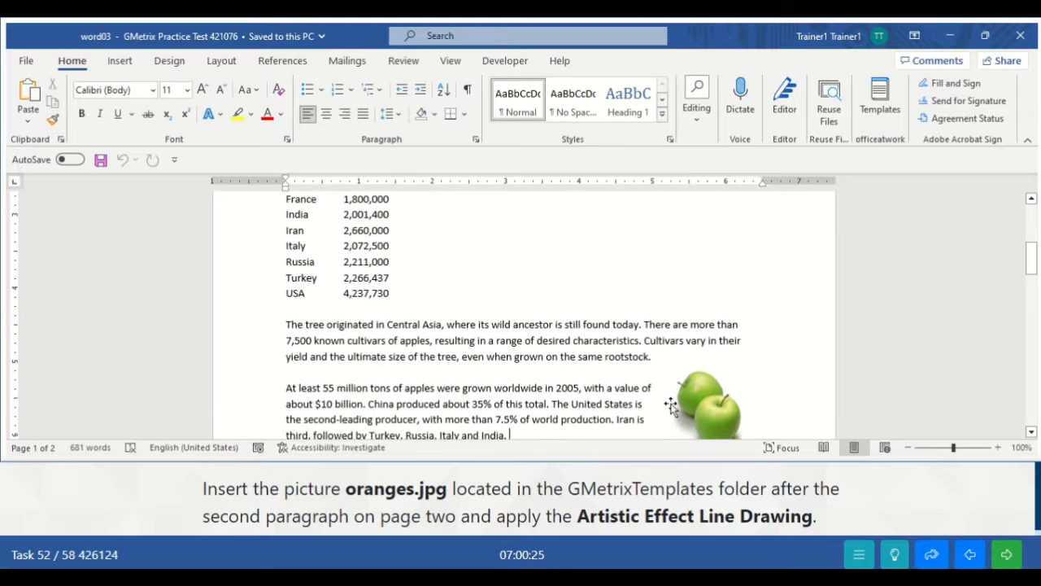
key("Down")
key("Down")
key("Down")
key("Down")
key("Down")
key("Down")
key("Down")
key("Down")
key("Down")
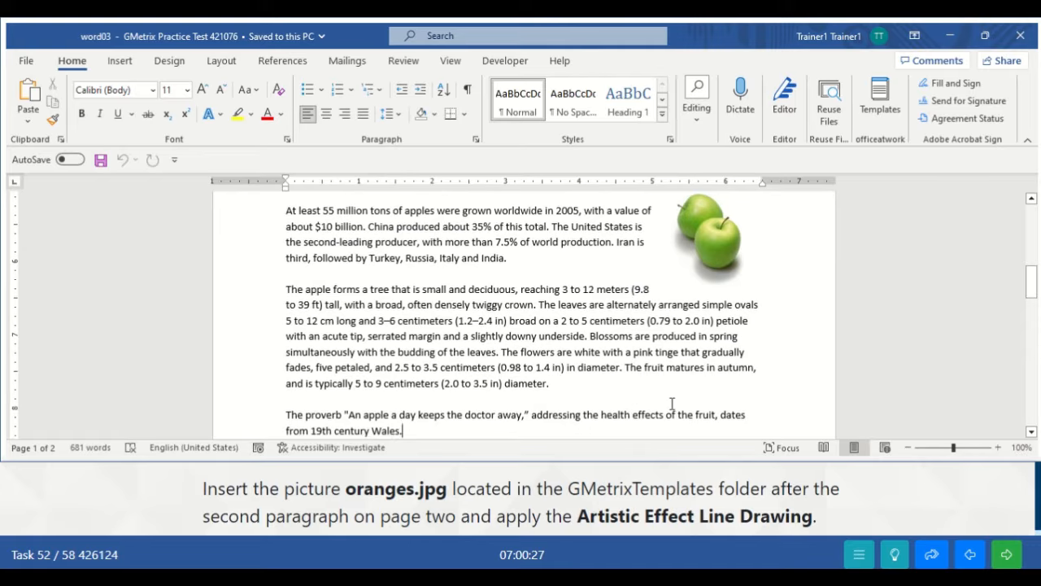
key("Down")
key("Down")
key("Down")
key("Down")
key("Down")
key("Down")
key("Down")
key("Down")
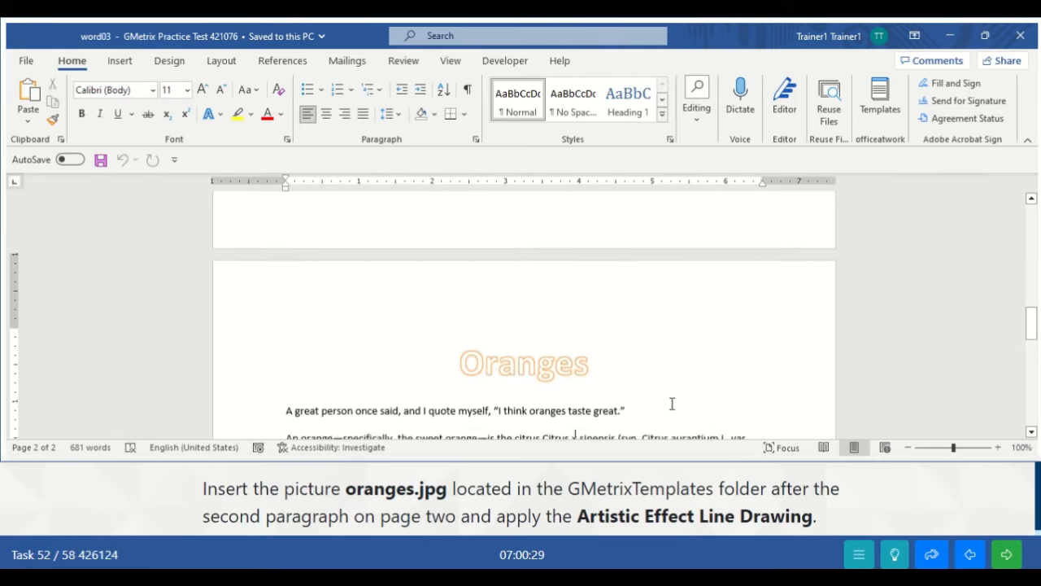
key("Down")
key("Down")
key("Down")
key("Down")
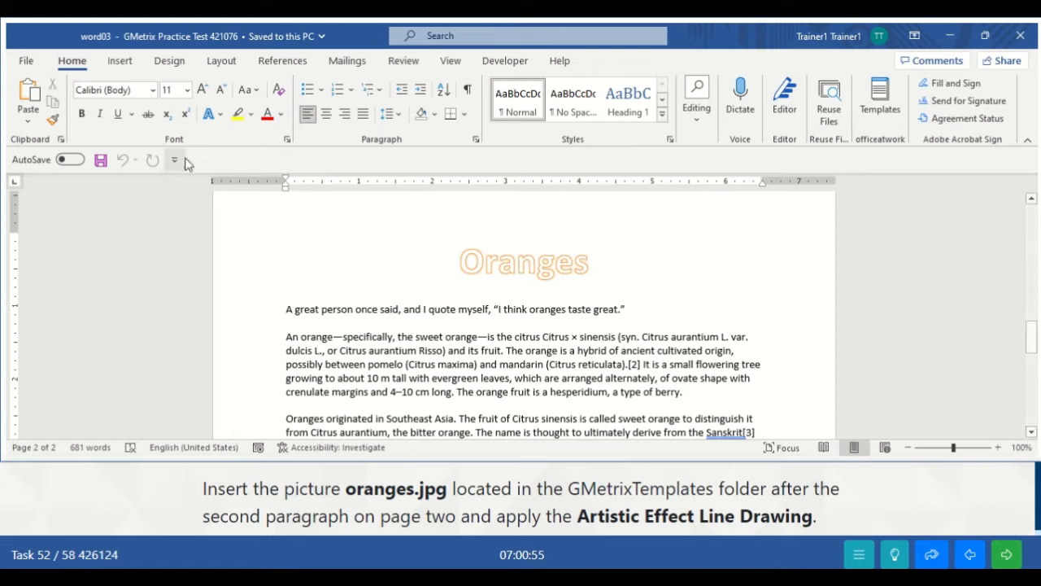
left_click(120, 62)
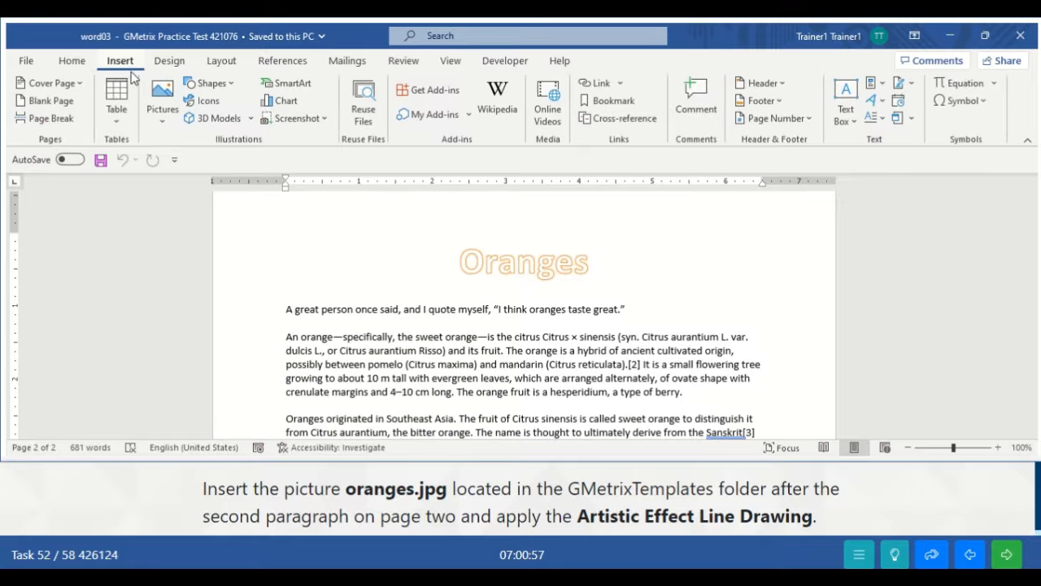
- Insert oranges.jpg from the GMetrixTemplates folder after the second Oranges paragraph
left_click(163, 123)
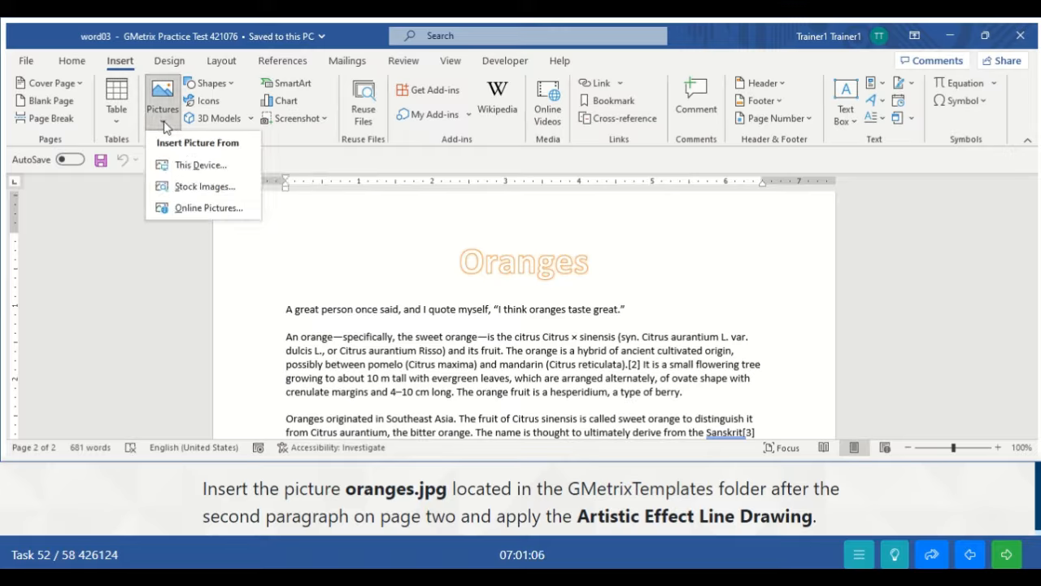
left_click(197, 166)
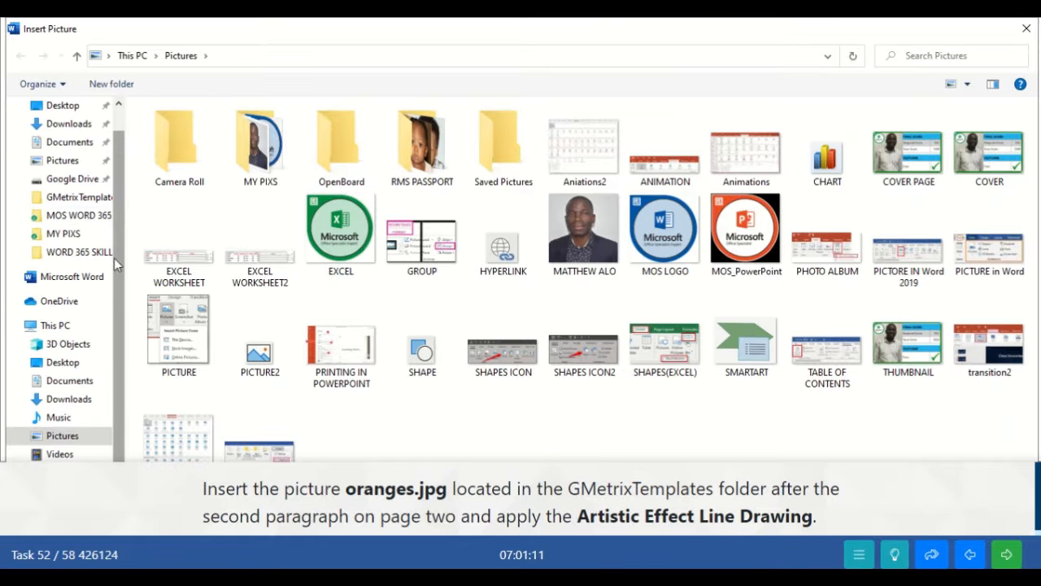
left_click(73, 204)
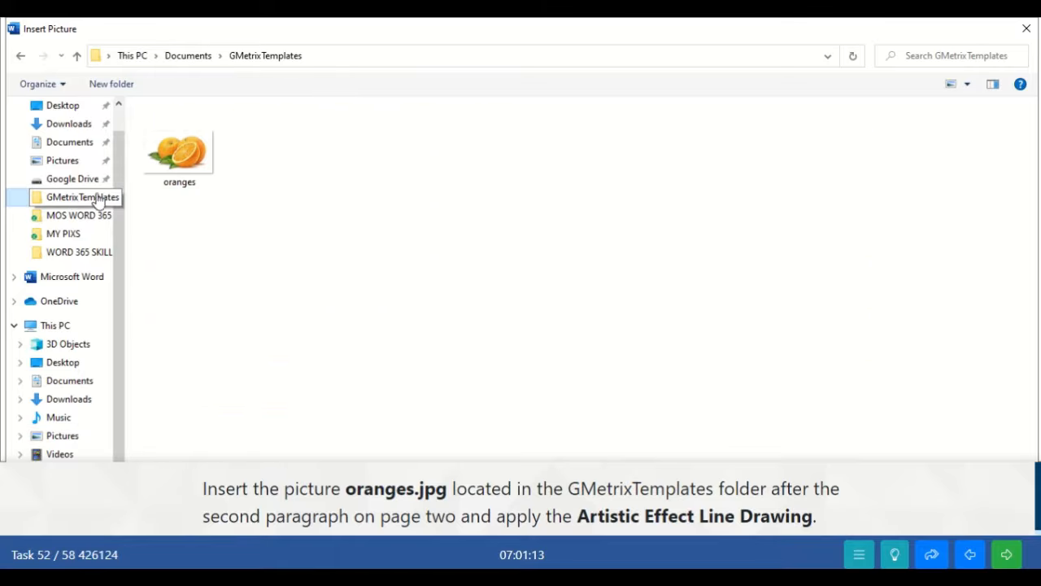
left_click(196, 165)
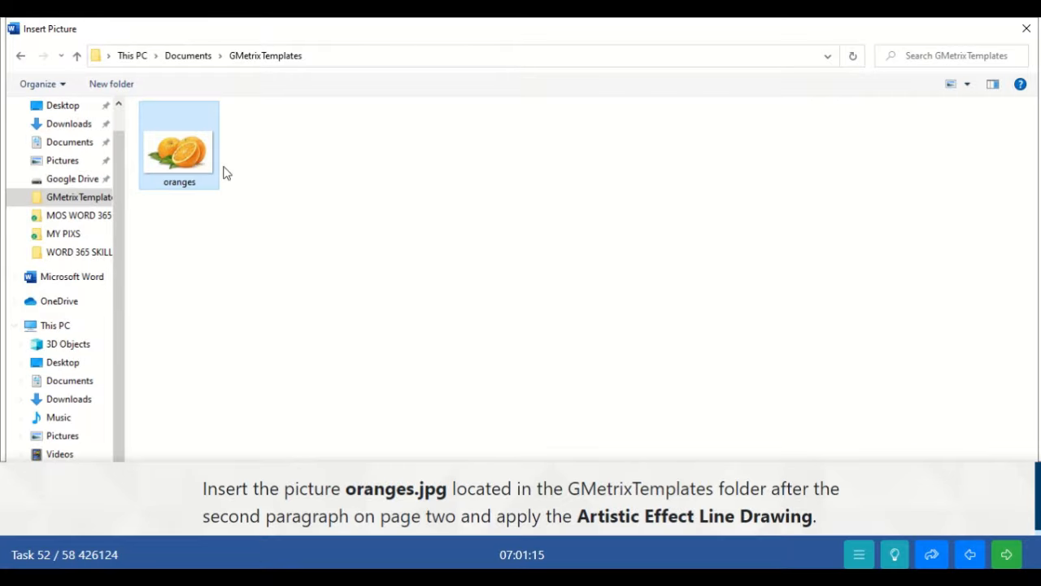
key("Return")
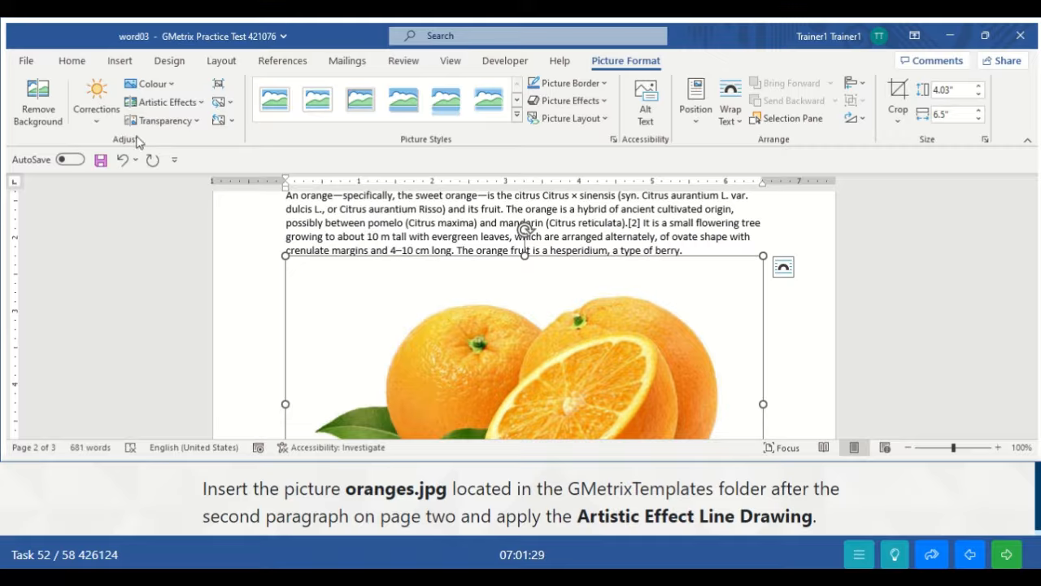
- Apply the Line Drawing artistic effect to the oranges picture and check the result
left_click(188, 104)
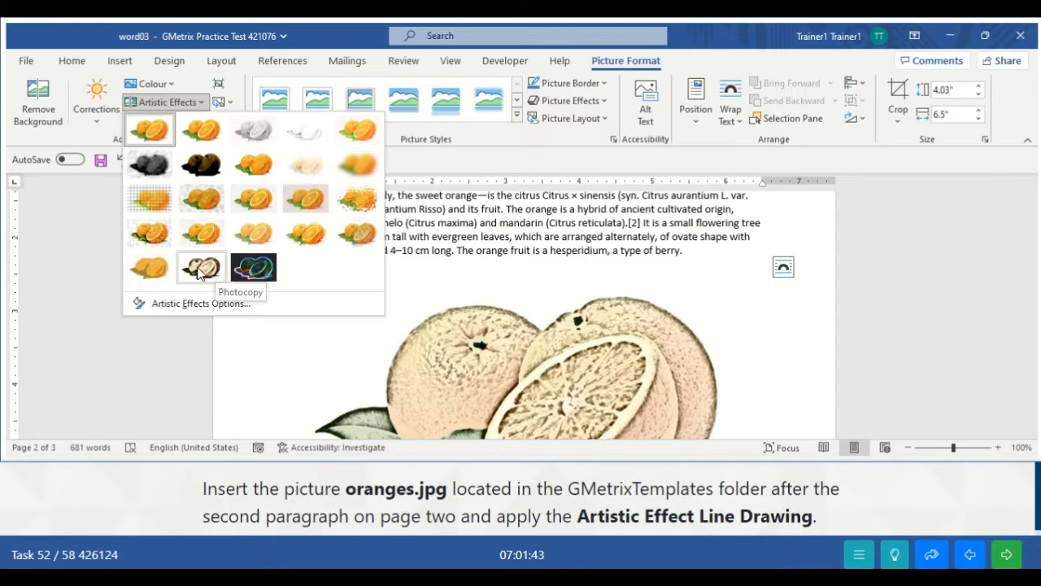
left_click(363, 130)
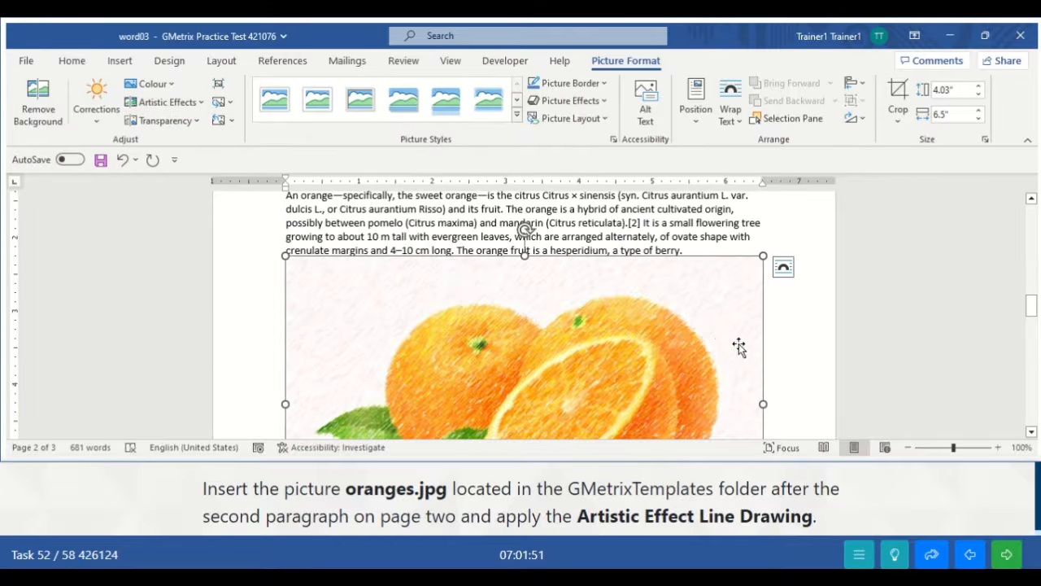
left_click(794, 358)
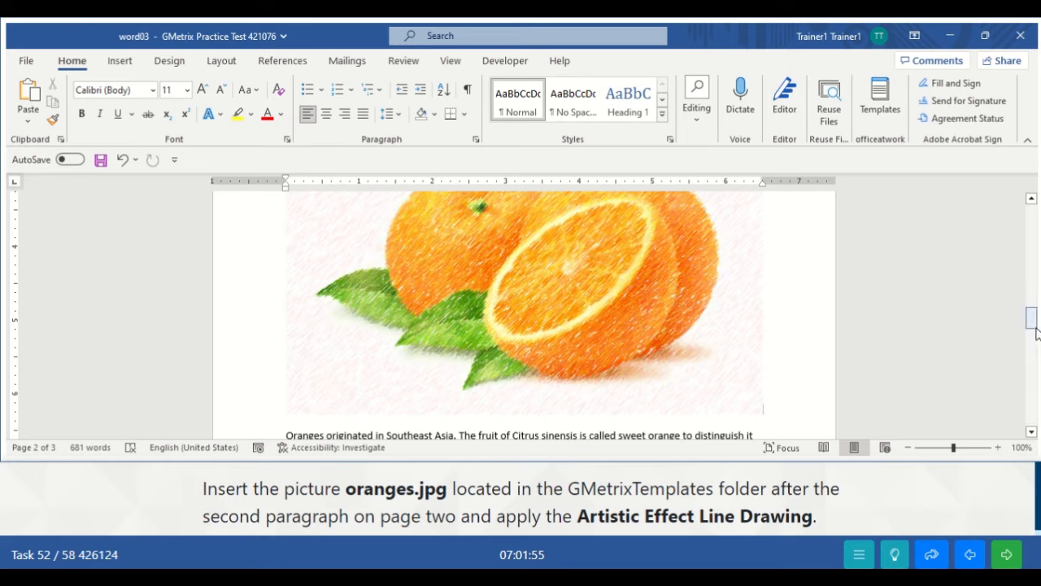
mouse_move(1033, 333)
left_mouse_down()
mouse_move(1033, 319)
mouse_move(1033, 332)
left_mouse_up()
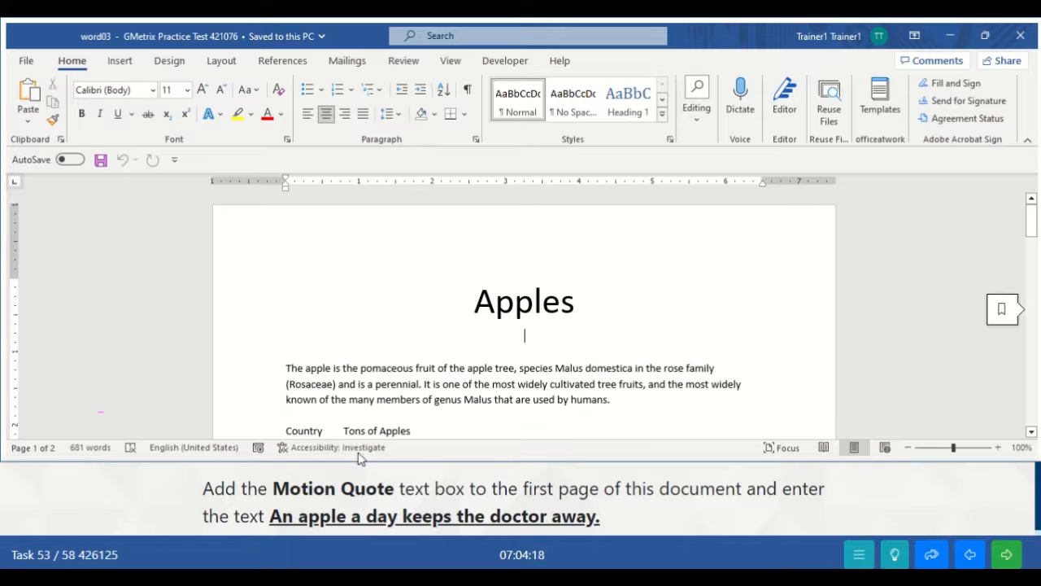
- Add a built-in Motion Quote text box to page 1 of the Apples document
left_click(123, 64)
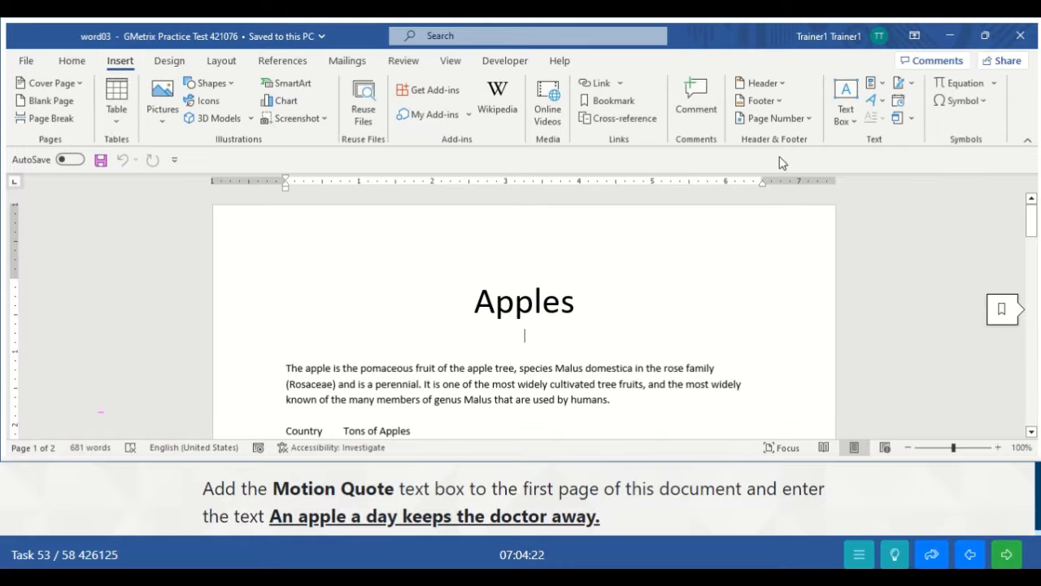
left_click(850, 121)
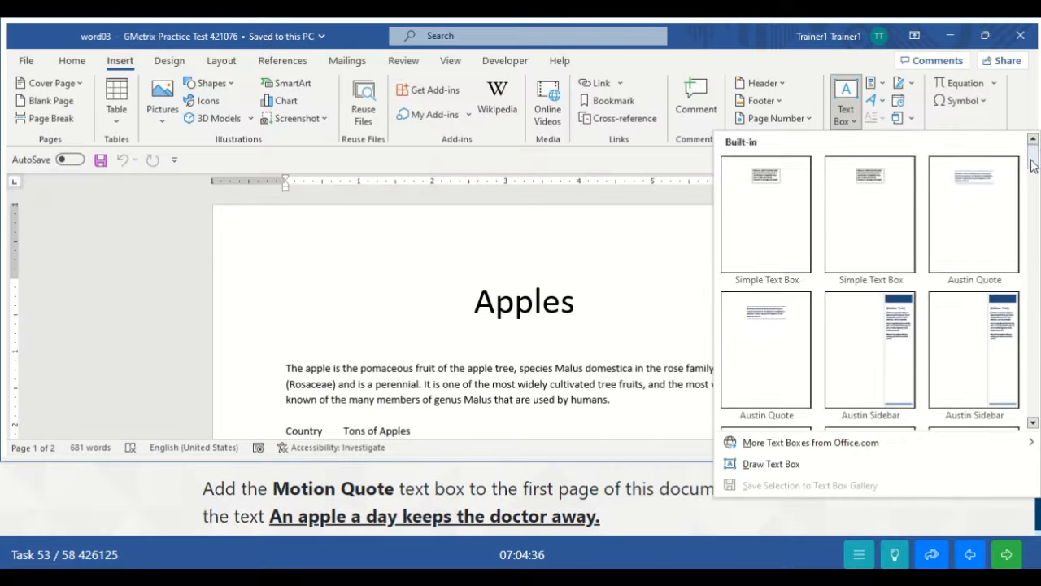
left_click_drag(1031, 165, 1034, 295)
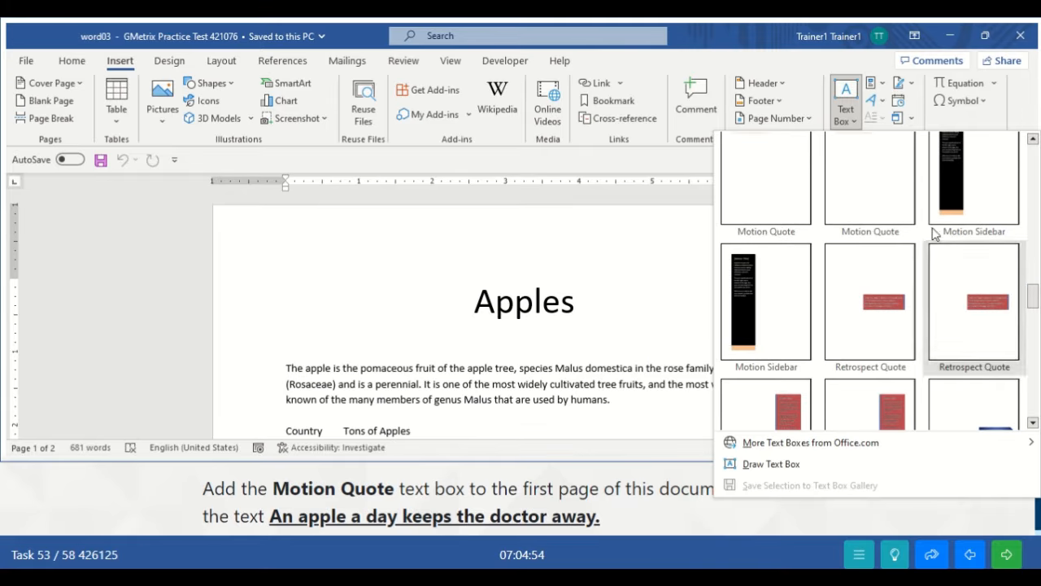
left_click(897, 212)
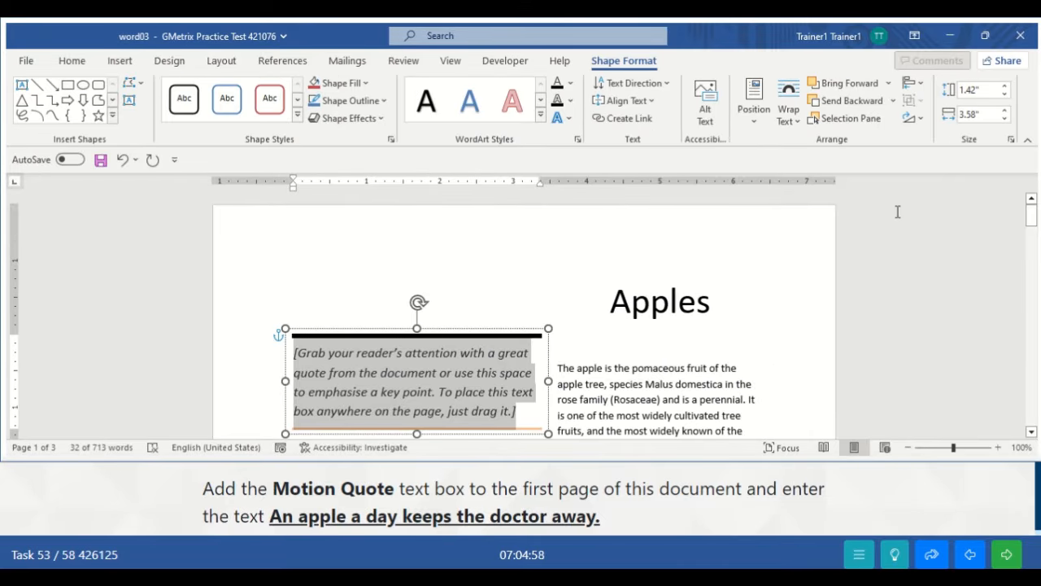
- Type 'An apple a day keeps the doctor away' into the Motion Quote box and submit
type("A")
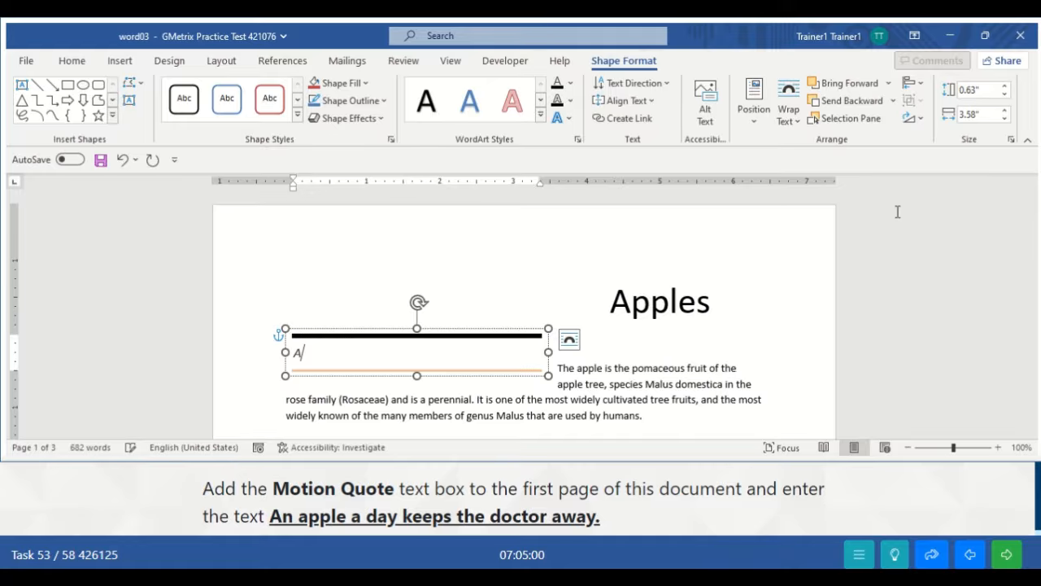
type("n apple a da")
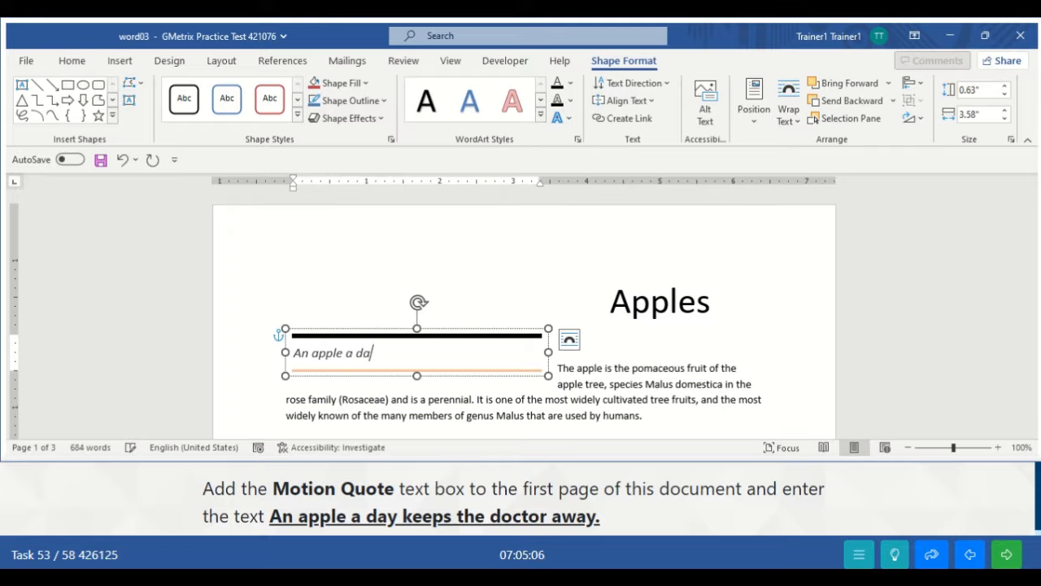
type("y keeps th")
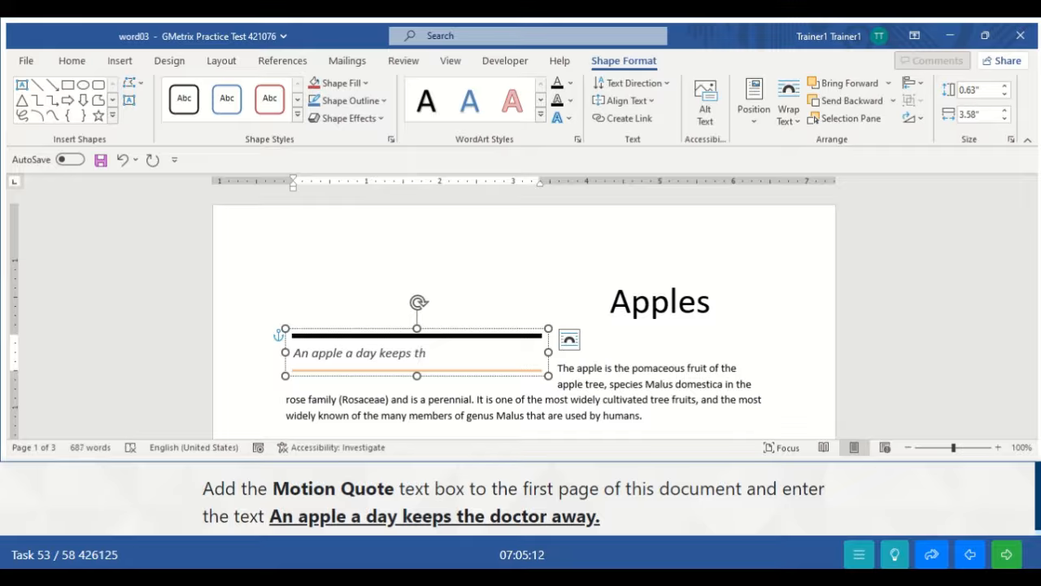
type("e doctor aa")
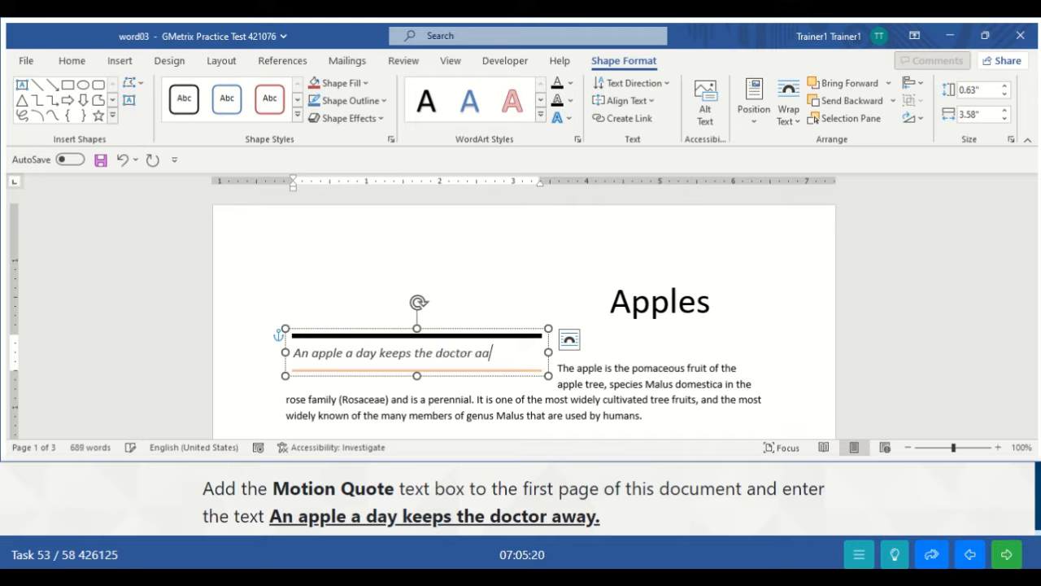
key("BackSpace")
type("way.")
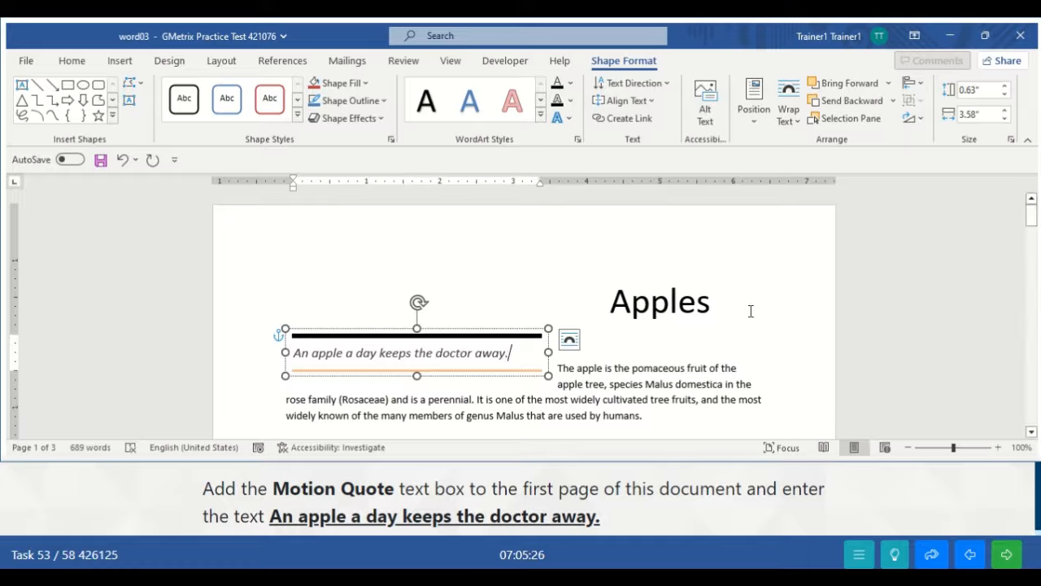
left_click(678, 344)
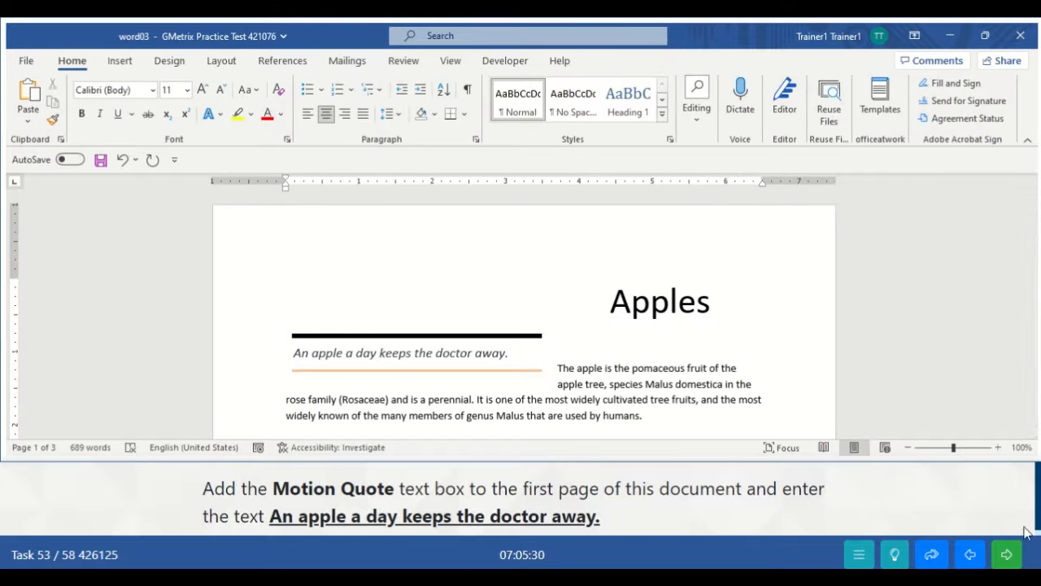
left_click(1007, 555)
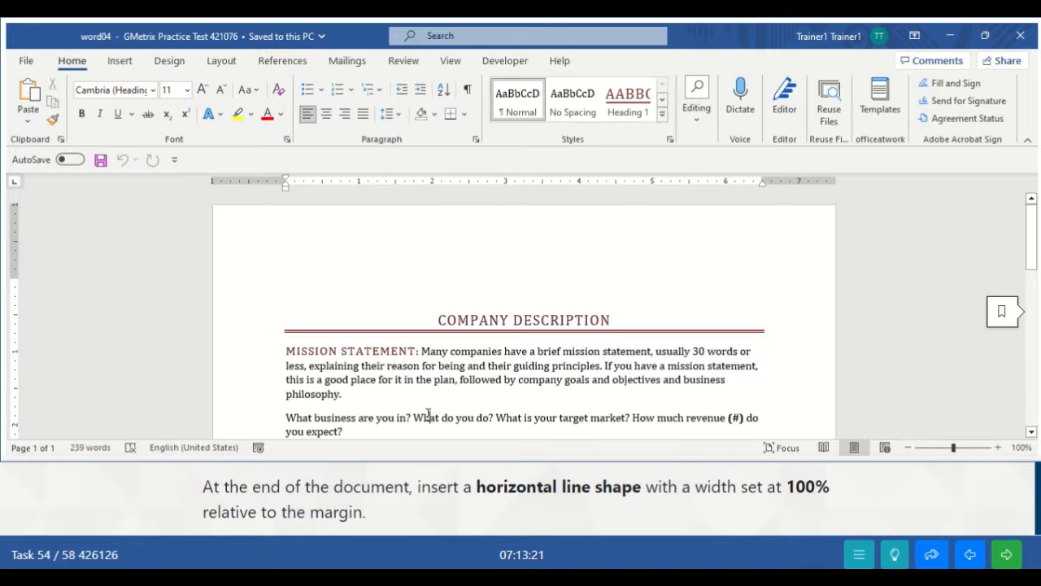
- Jump to the end of the Company Description document with Ctrl+End
key("ctrl+End")
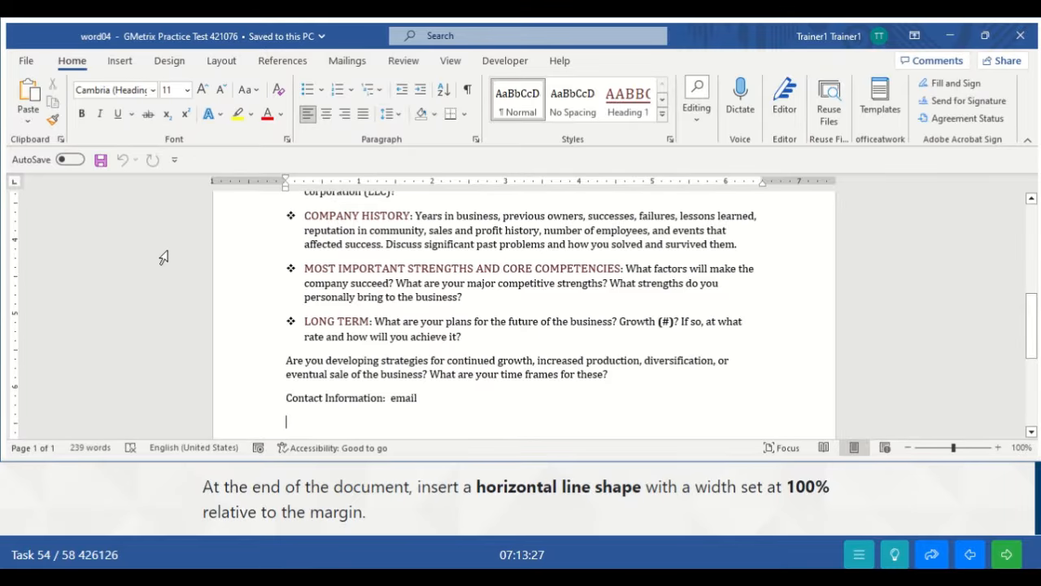
- Draw a straight horizontal line shape below the Contact Information: email line
left_click(122, 65)
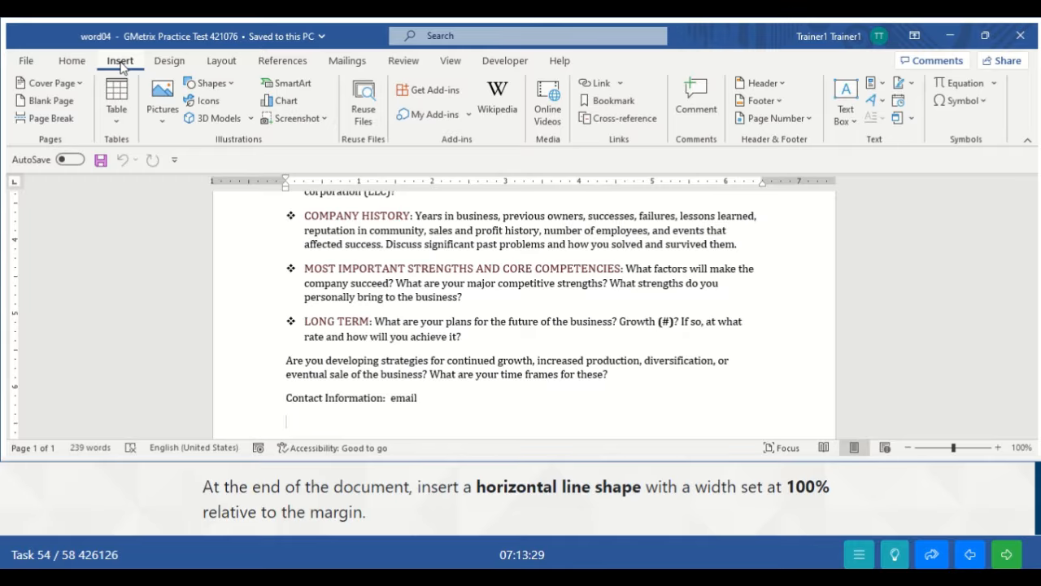
left_click(230, 86)
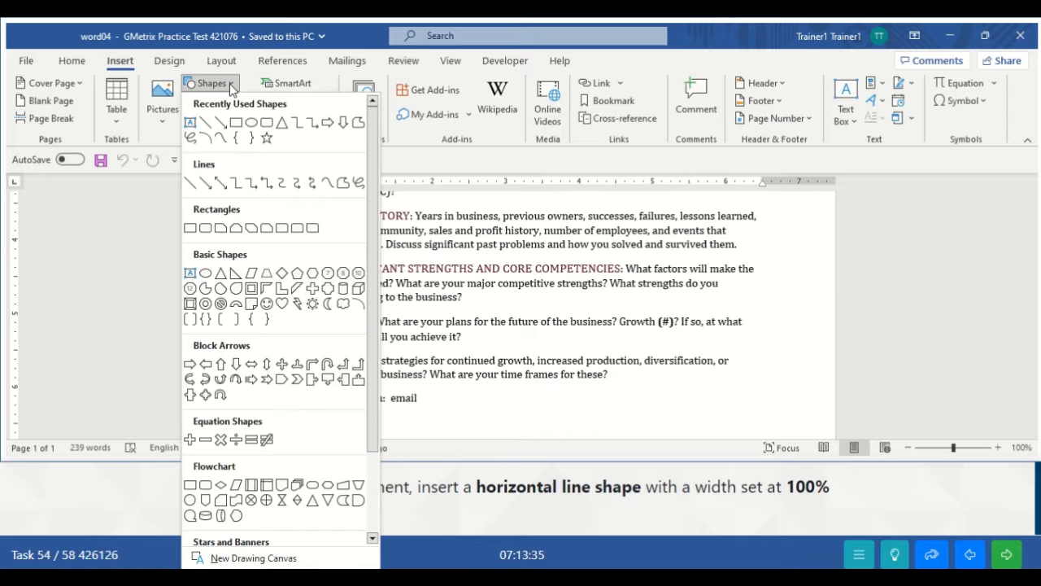
left_click(194, 186)
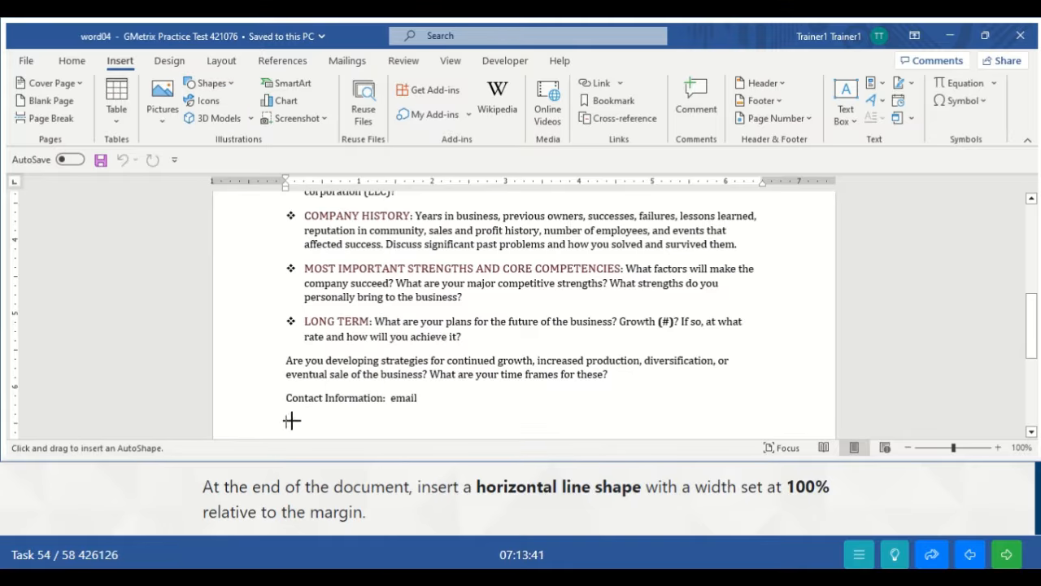
left_click_drag(286, 421, 425, 422)
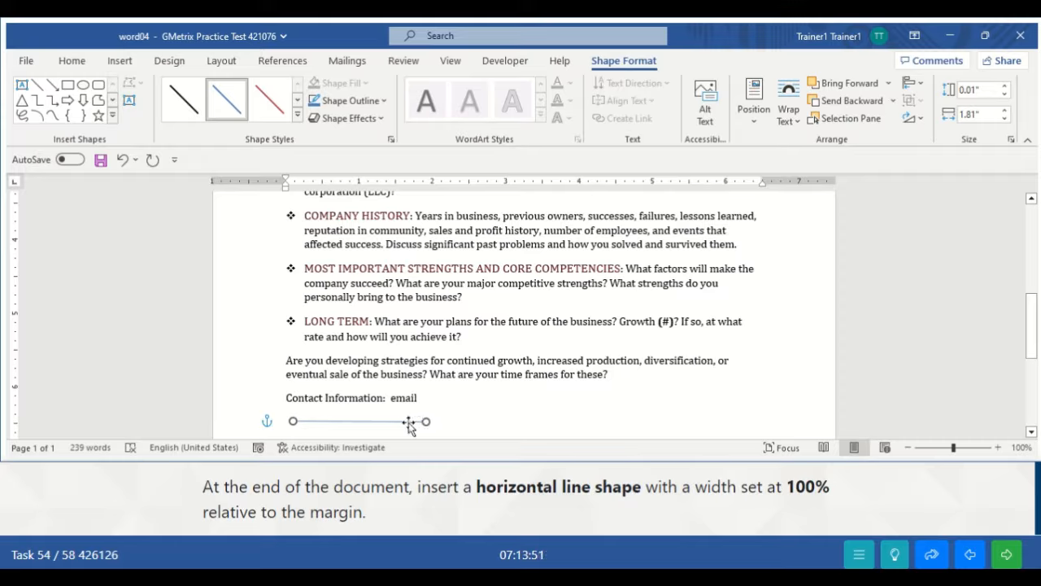
right_click(408, 422)
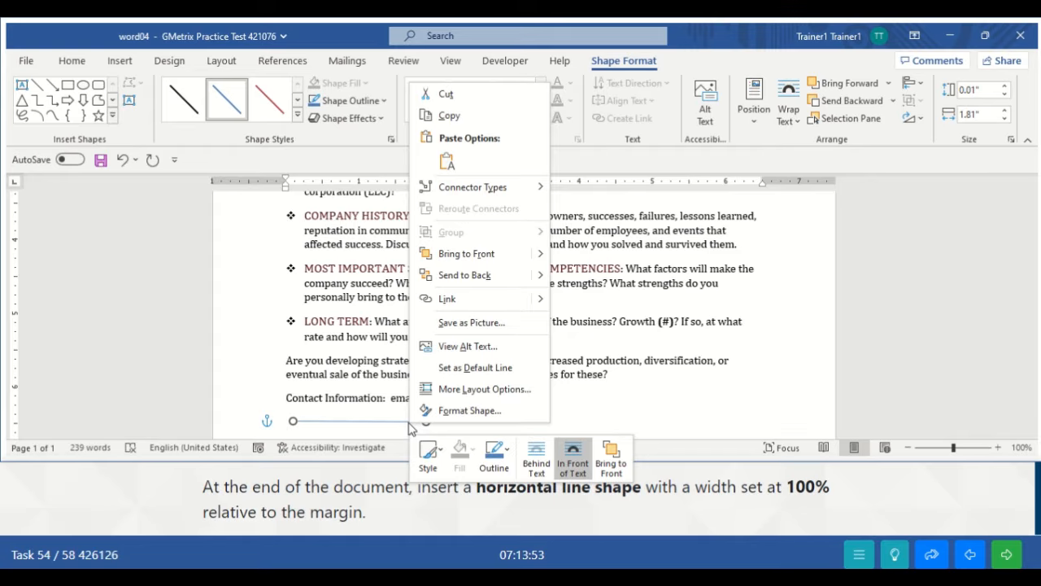
- Set the line's relative width to 100% of the margin in its Layout size settings
left_click(466, 390)
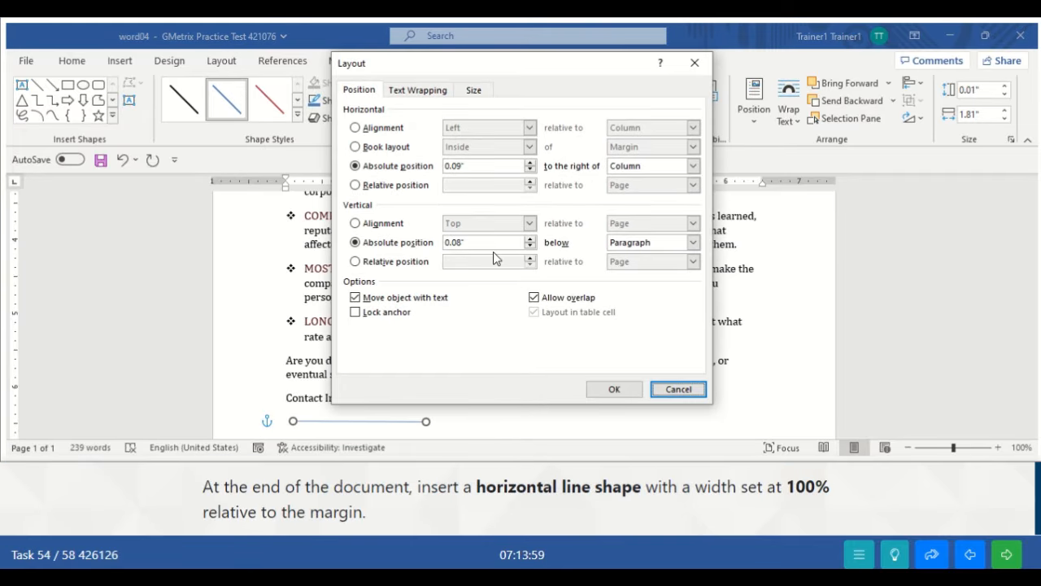
left_click(476, 91)
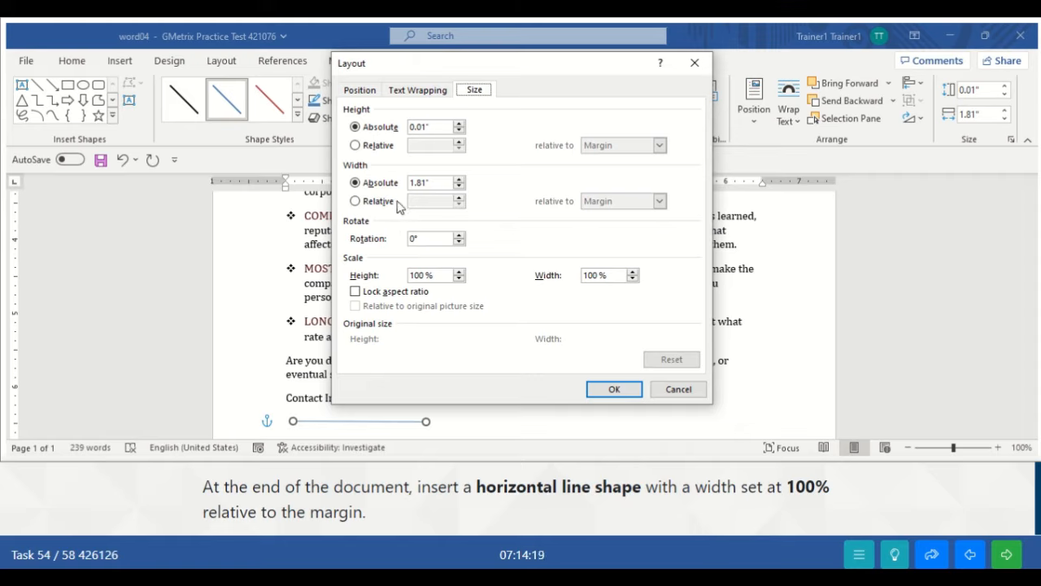
left_click(376, 206)
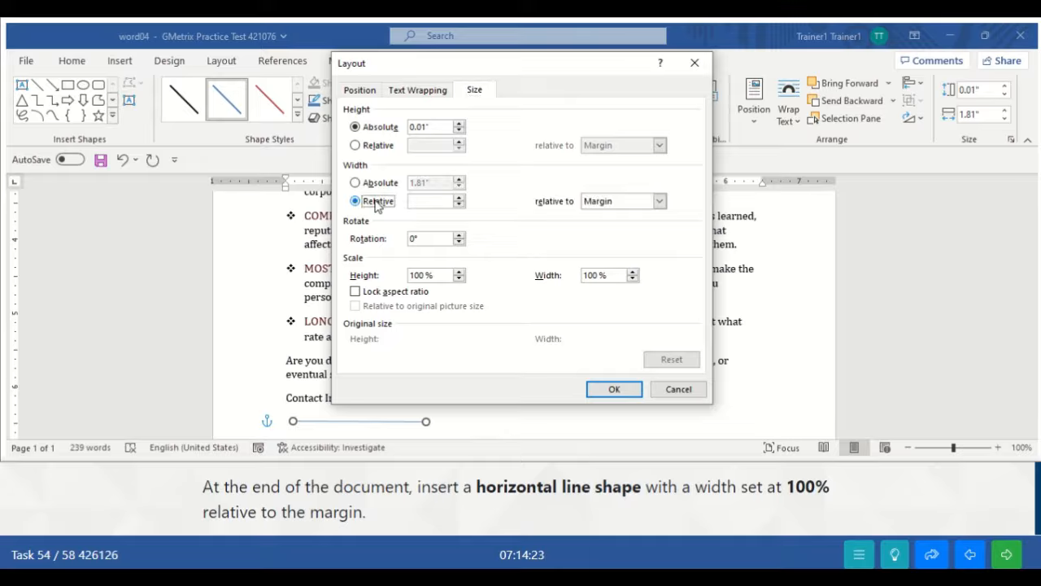
left_click(459, 199)
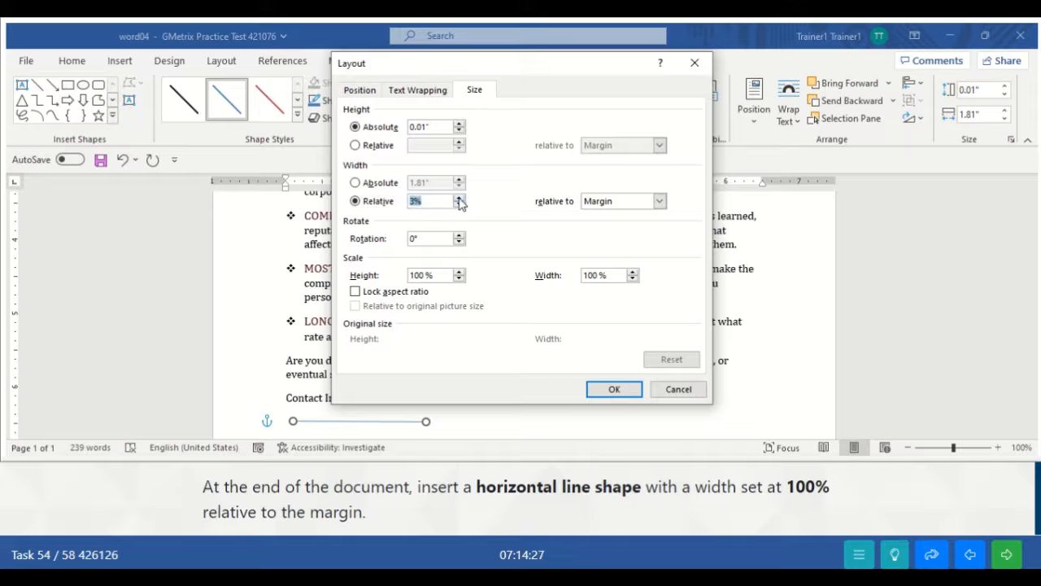
left_click(459, 198)
left_click(458, 198)
left_click(662, 202)
left_click(638, 213)
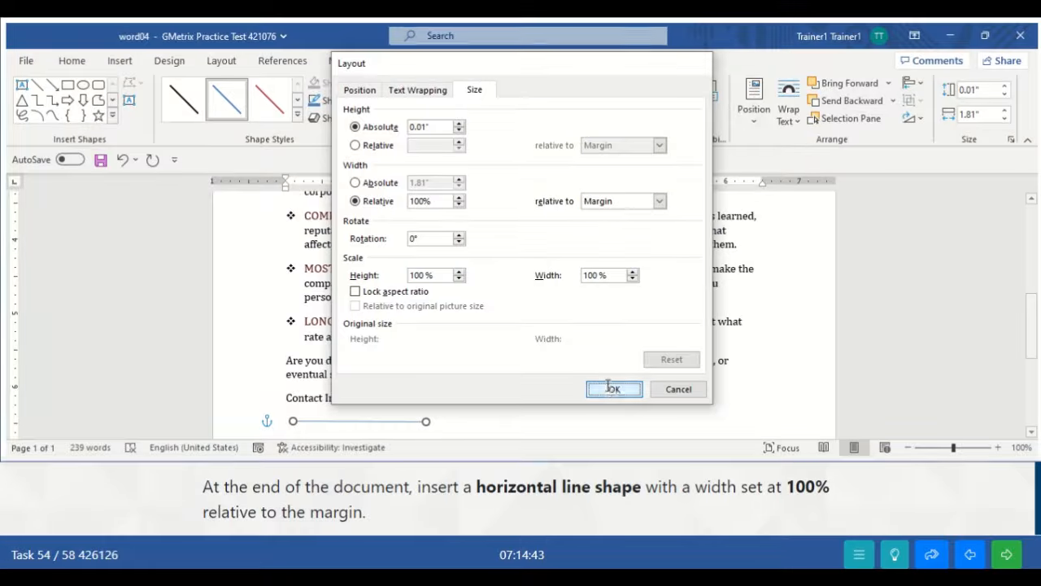
left_click(611, 389)
left_click(646, 381)
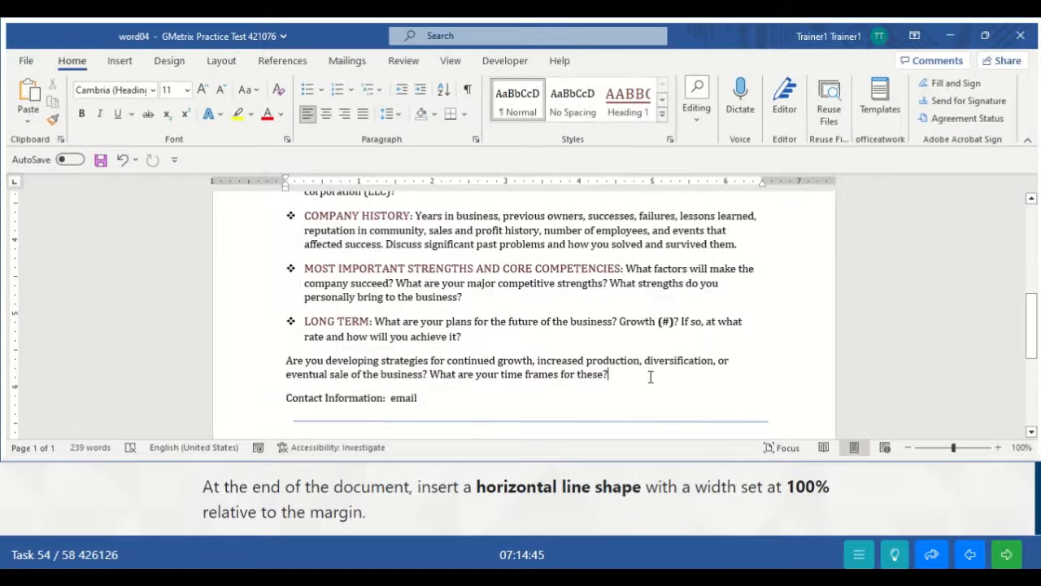
- Advance to task 55 and go to the end of the business plan, below 4.3.1 Business Participants
left_click(1007, 556)
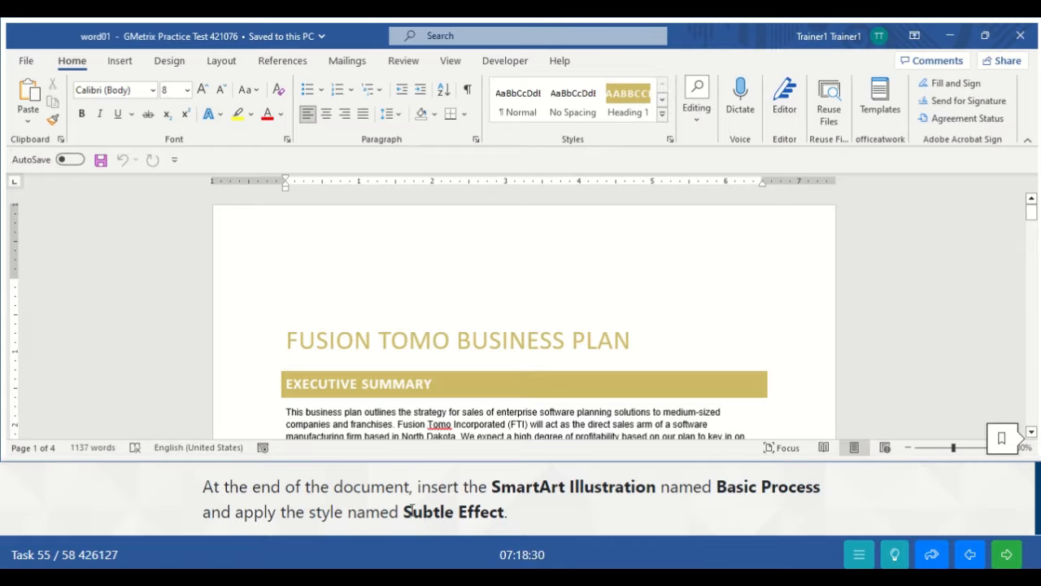
left_click(527, 340)
key("ctrl+End")
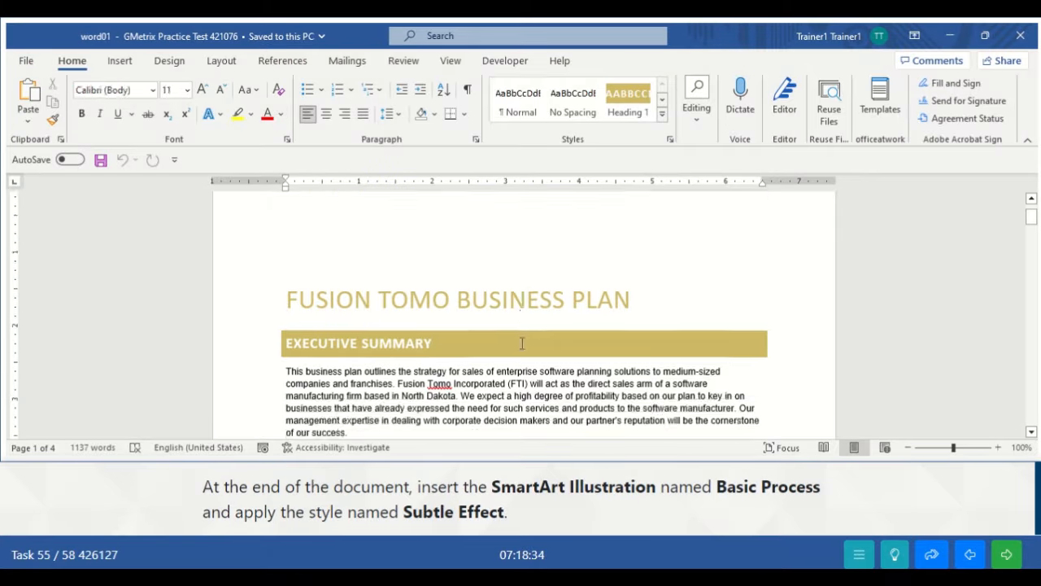
key("Down")
key("Down")
key("Down")
key("Down")
key("Down")
key("Down")
key("Down")
key("Down")
key("Down")
key("Down")
key("Down")
key("Down")
key("Down")
key("Down")
key("Down")
key("Down")
key("Down")
key("Down")
key("Down")
key("Down")
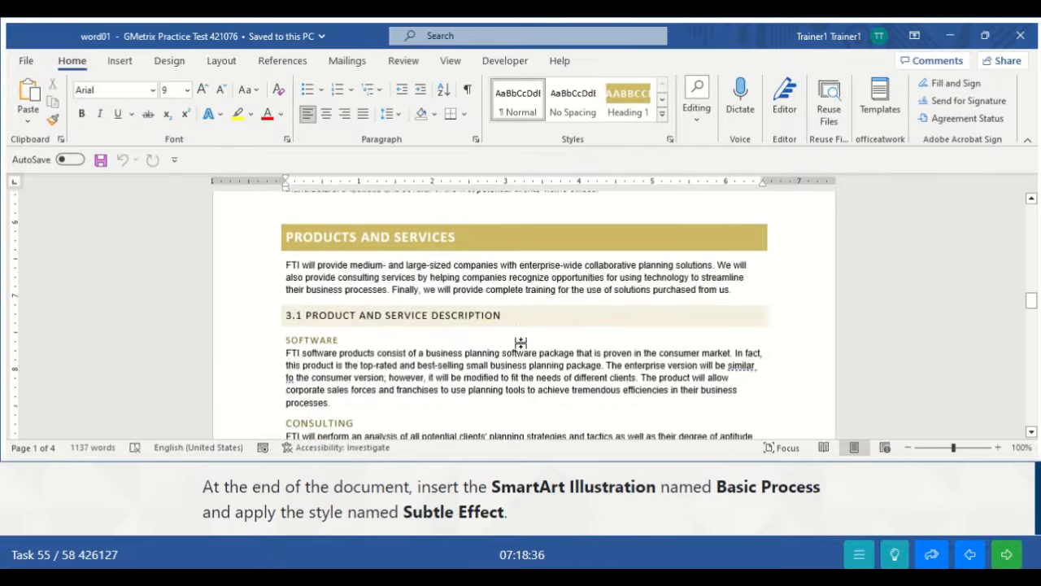
key("Down")
key("Down")
key("Down")
key("Down")
key("Down")
key("Down")
key("Down")
key("Down")
key("Down")
key("Down")
key("Down")
key("Down")
key("Down")
key("Down")
key("Down")
key("Down")
key("Down")
key("Down")
key("Down")
key("Down")
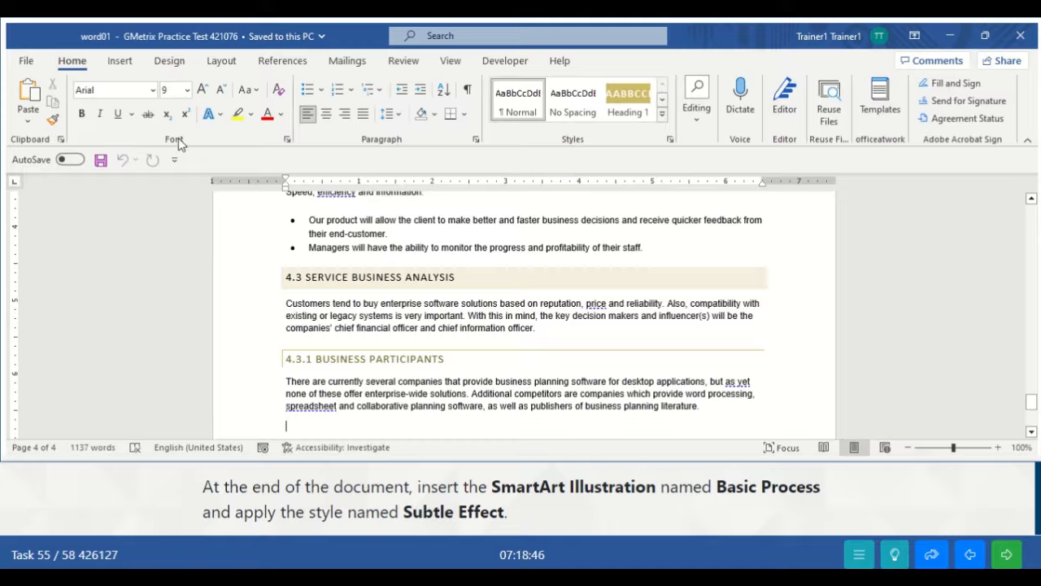
left_click(121, 64)
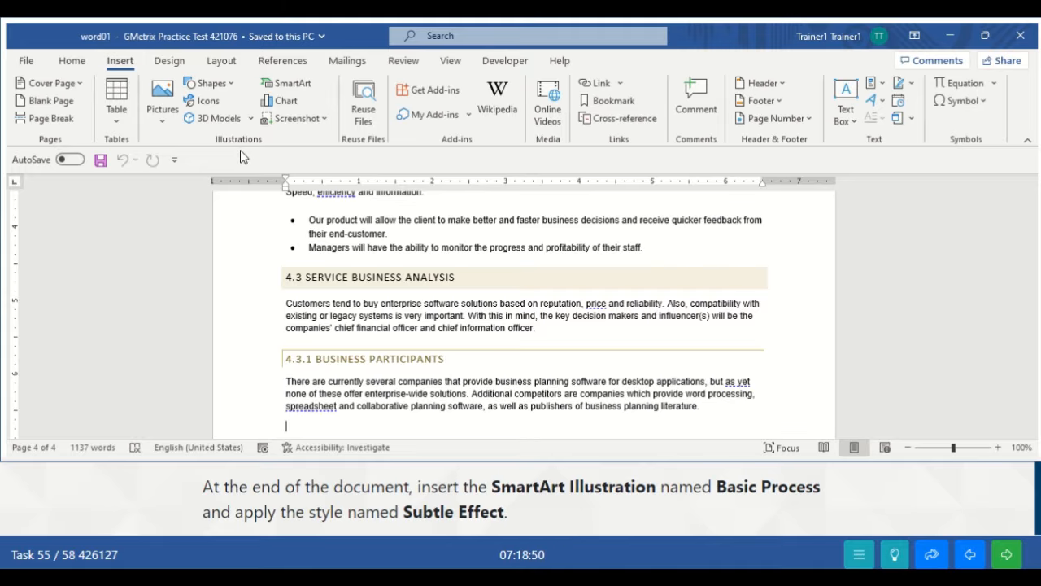
- Insert a Basic Process SmartArt from the Process category at the end of the document
left_click(282, 83)
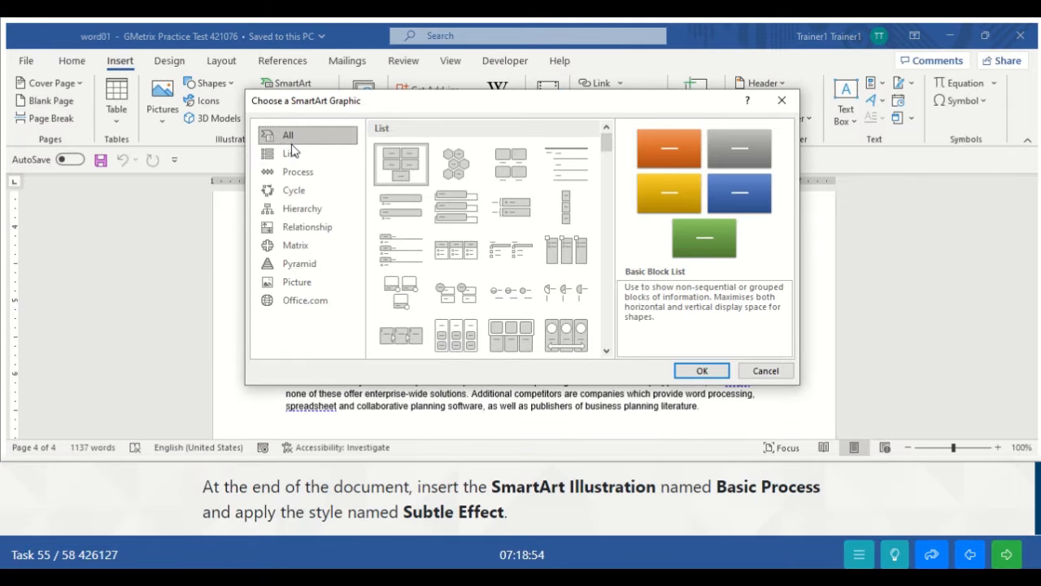
left_click(287, 175)
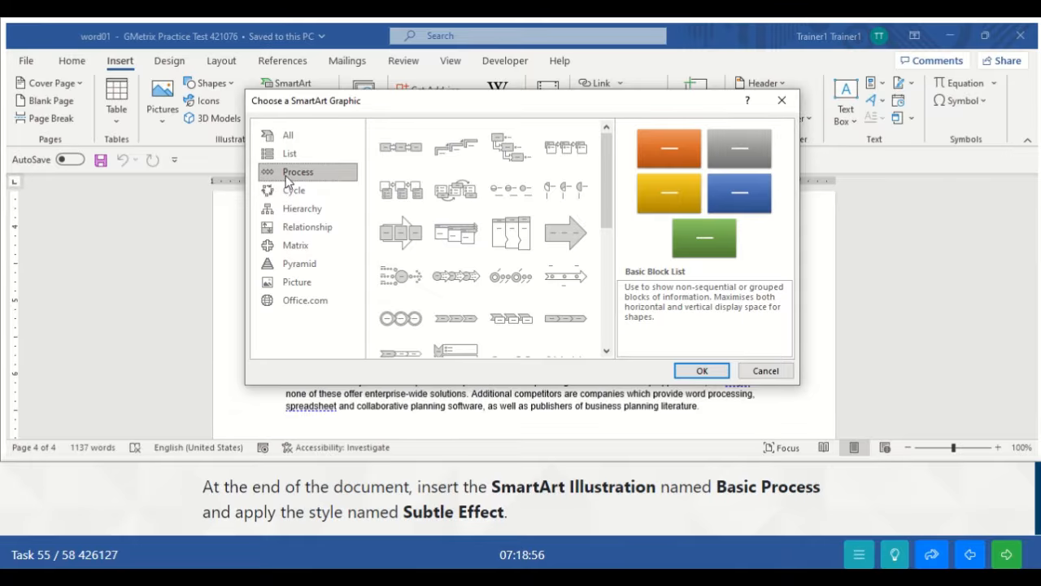
left_click(409, 151)
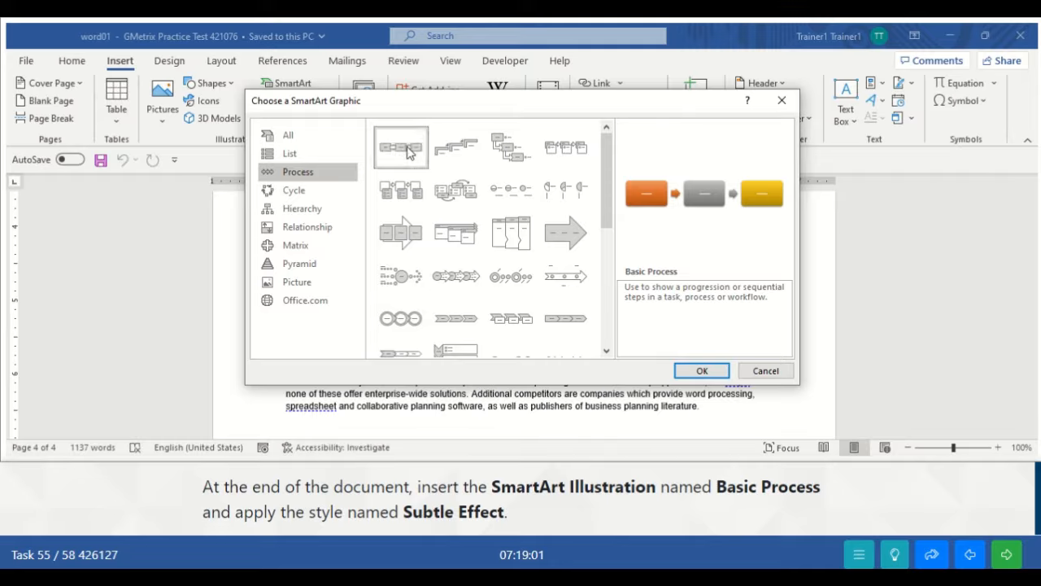
left_click(701, 372)
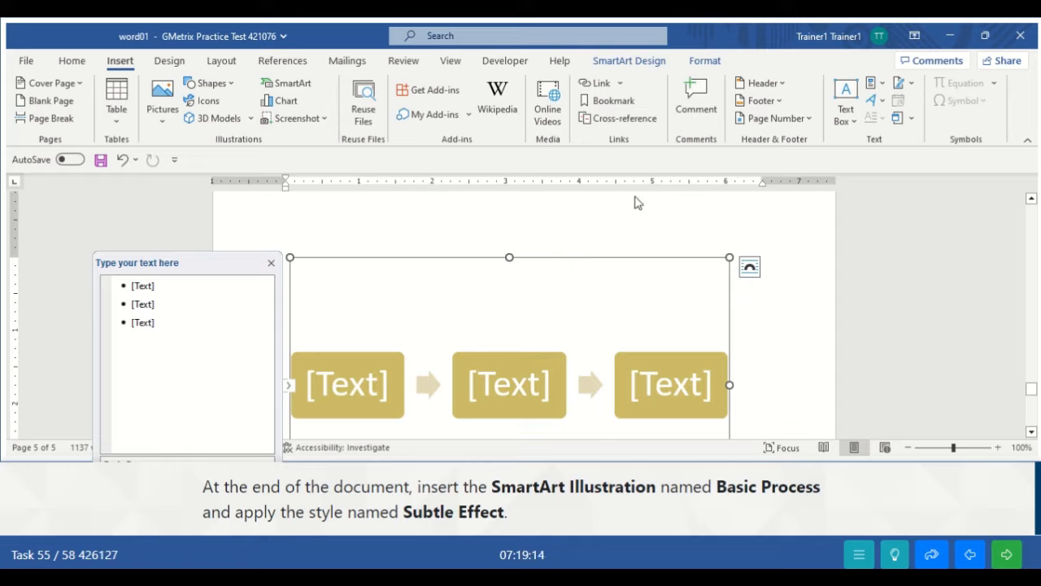
- Apply the Subtle Effect SmartArt style to the Basic Process graphic and submit the task
left_click(635, 63)
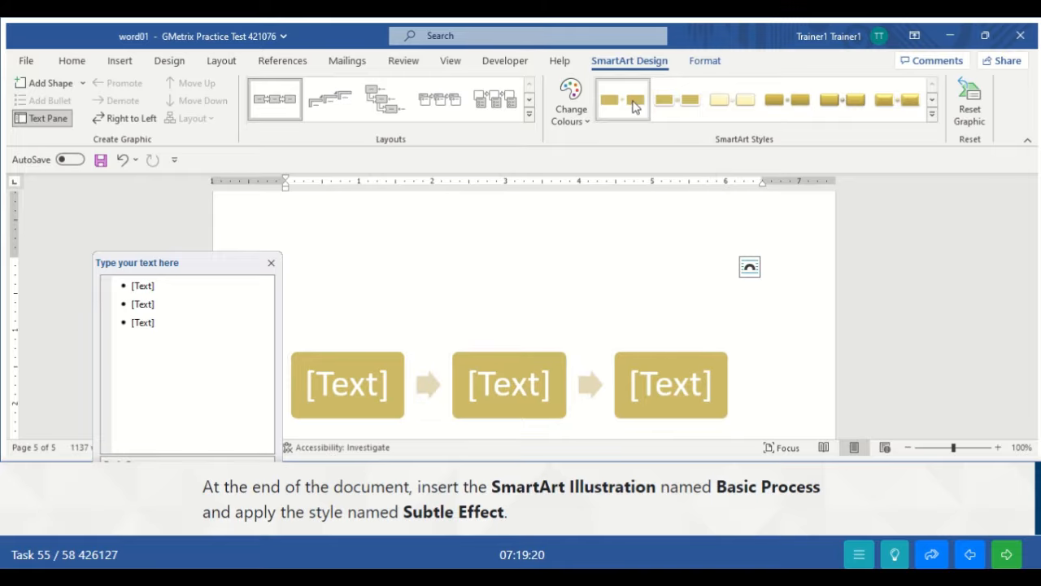
left_click(729, 103)
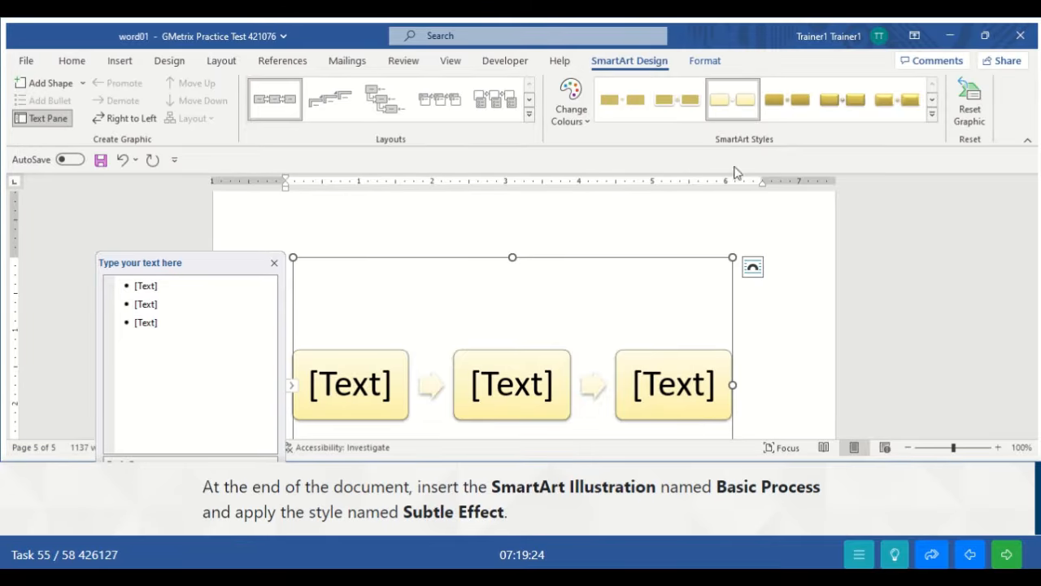
left_click(770, 302)
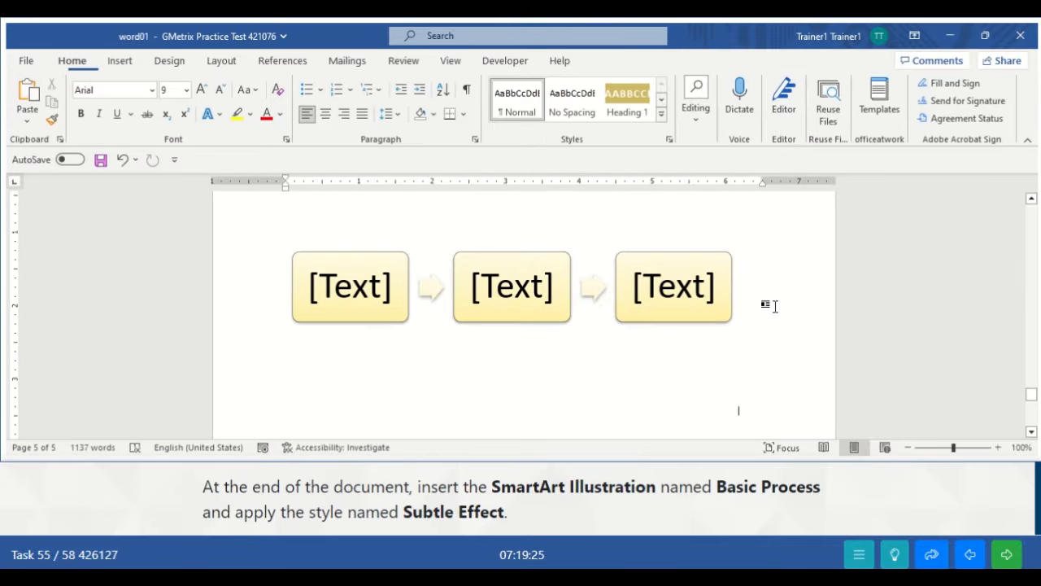
left_click(1005, 553)
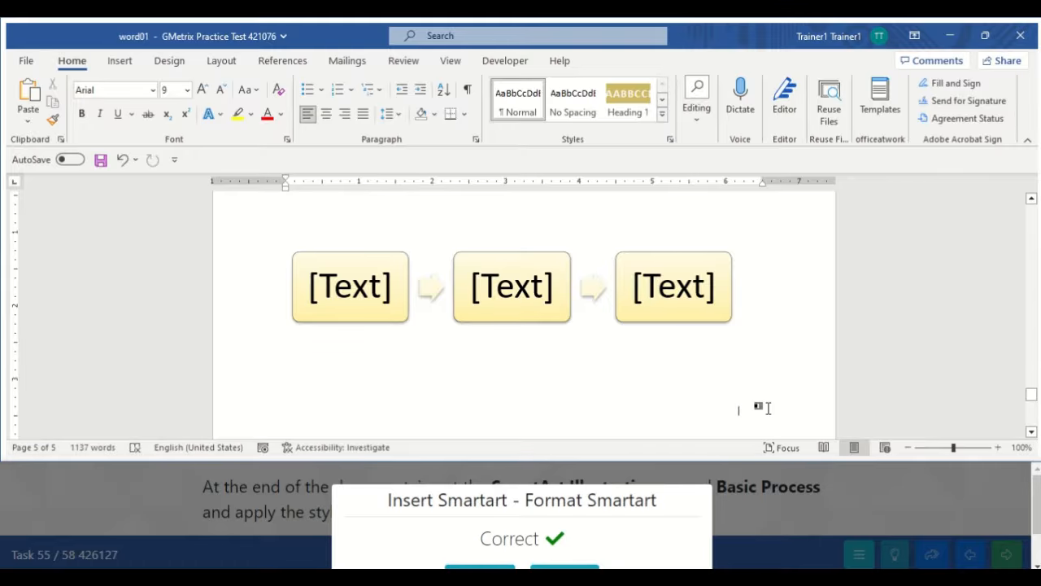
- Continue from the grading panel to load task 56's document with the scissors picture
left_click_drag(1035, 516, 1035, 524)
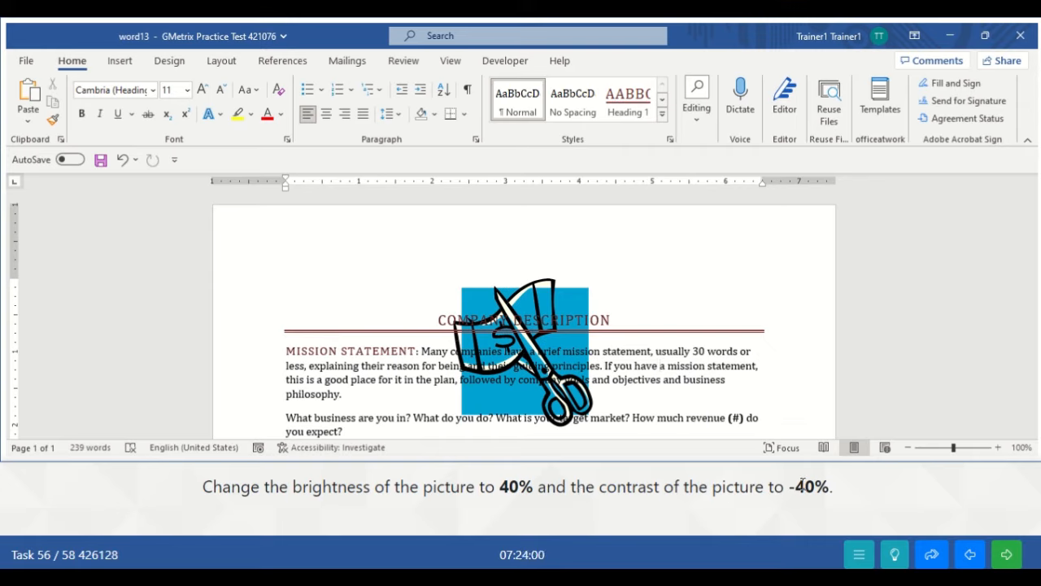
- Apply the Brightness +40% Contrast -40% correction to the scissors-and-money picture
left_click(571, 300)
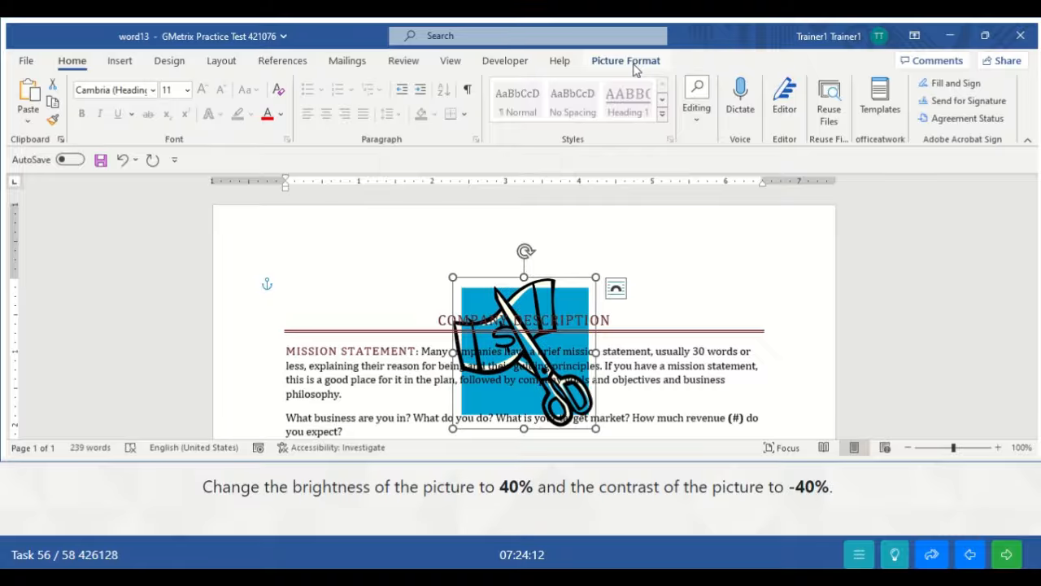
left_click(688, 391)
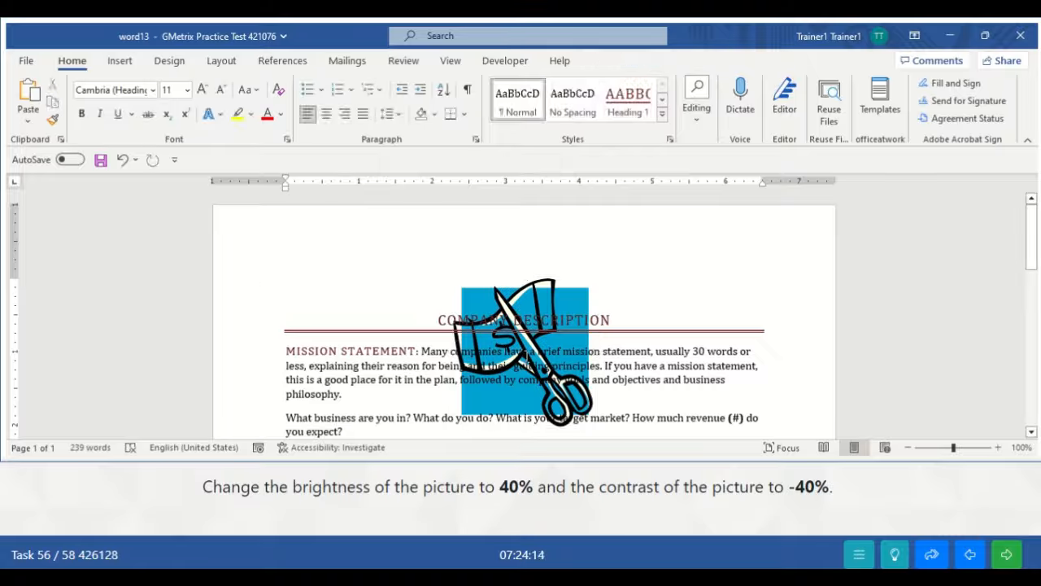
left_click(583, 301)
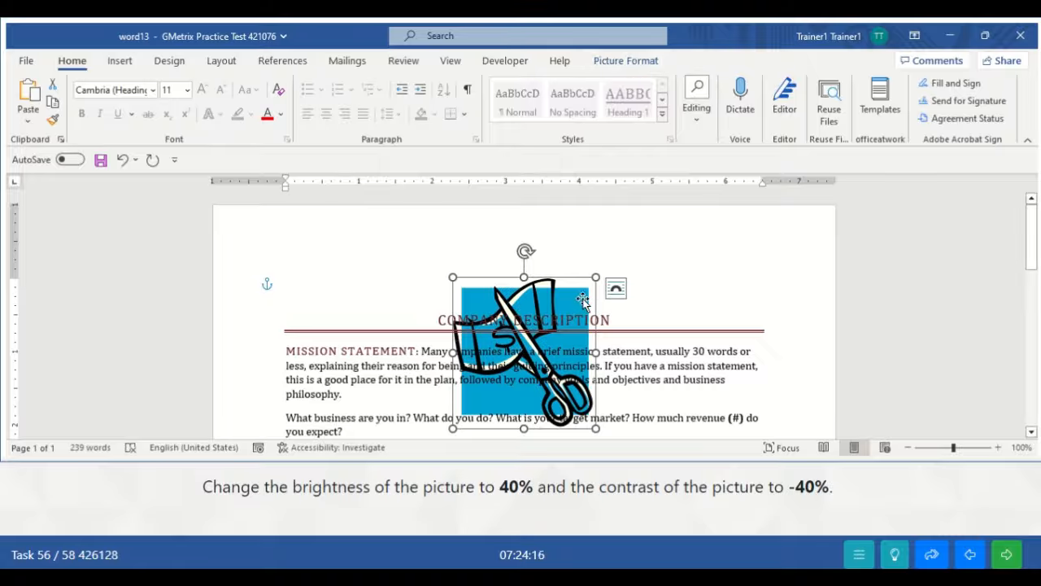
left_click(647, 63)
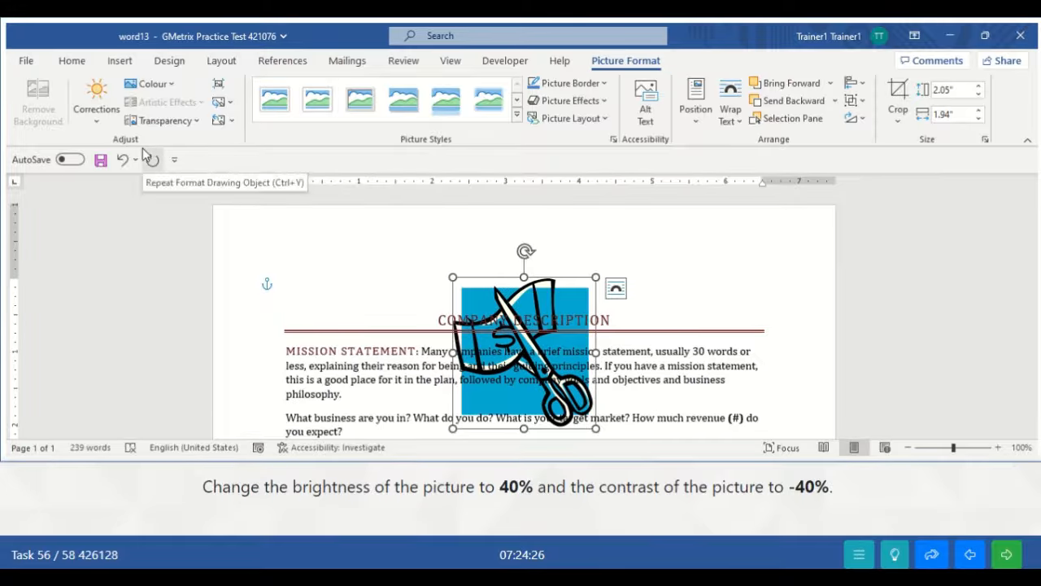
left_click(107, 125)
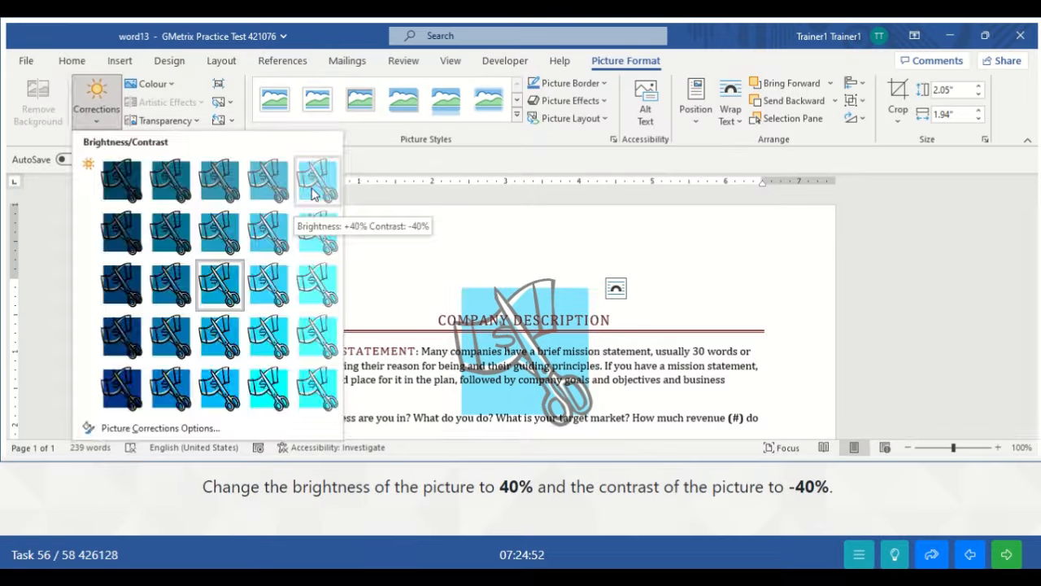
left_click(313, 191)
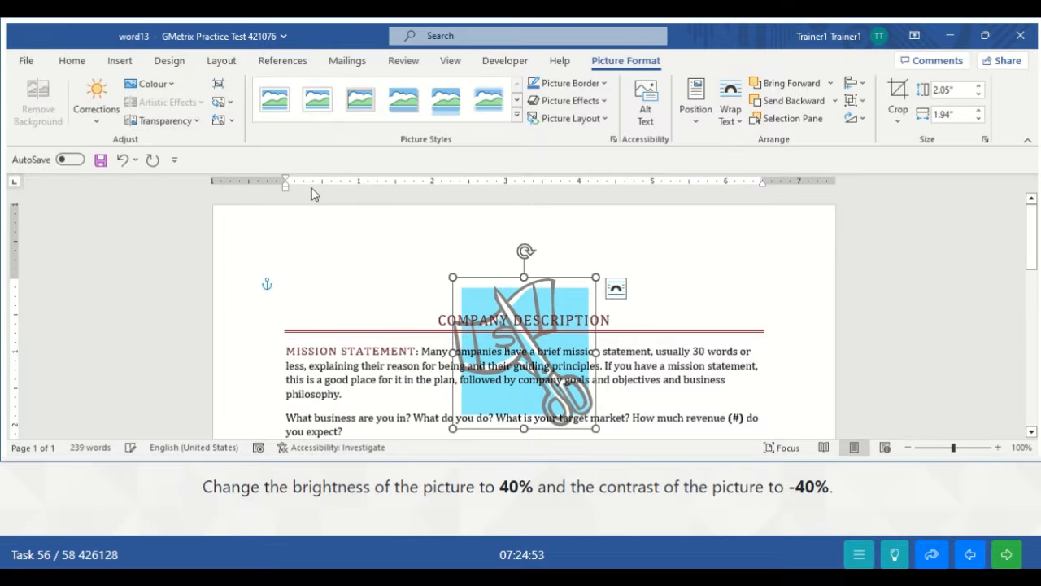
left_click(651, 394)
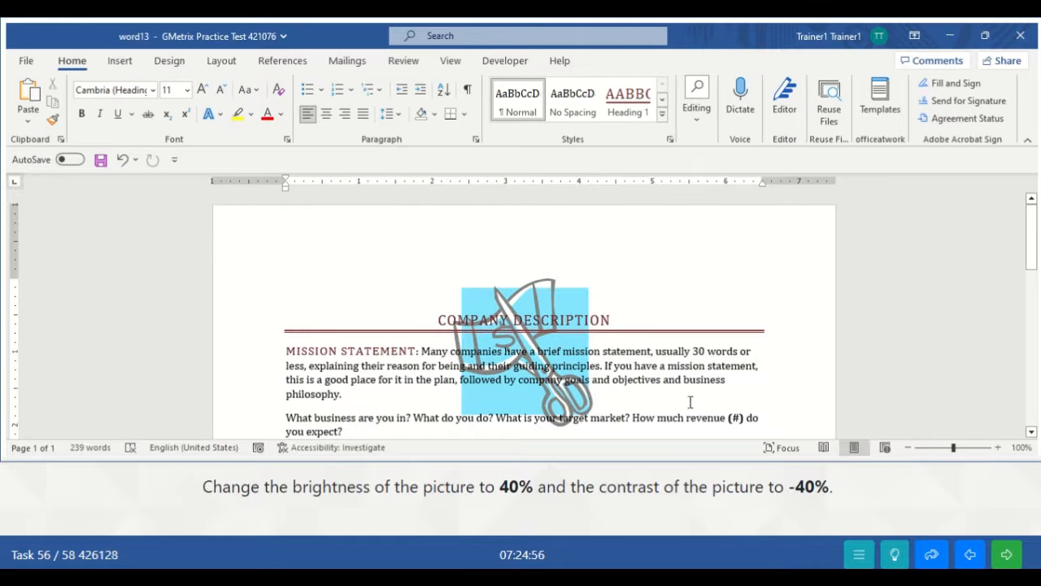
- Submit task 56 and scroll to the Signed by text box on page 2 of the Nondisclosure Agreement
left_click(1013, 556)
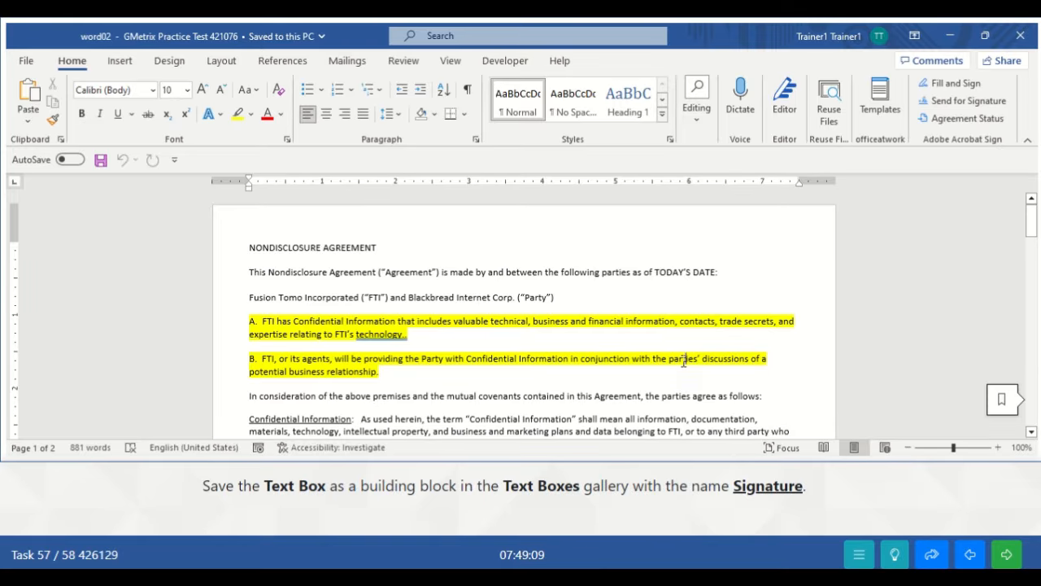
scroll(682, 363, "down", 10)
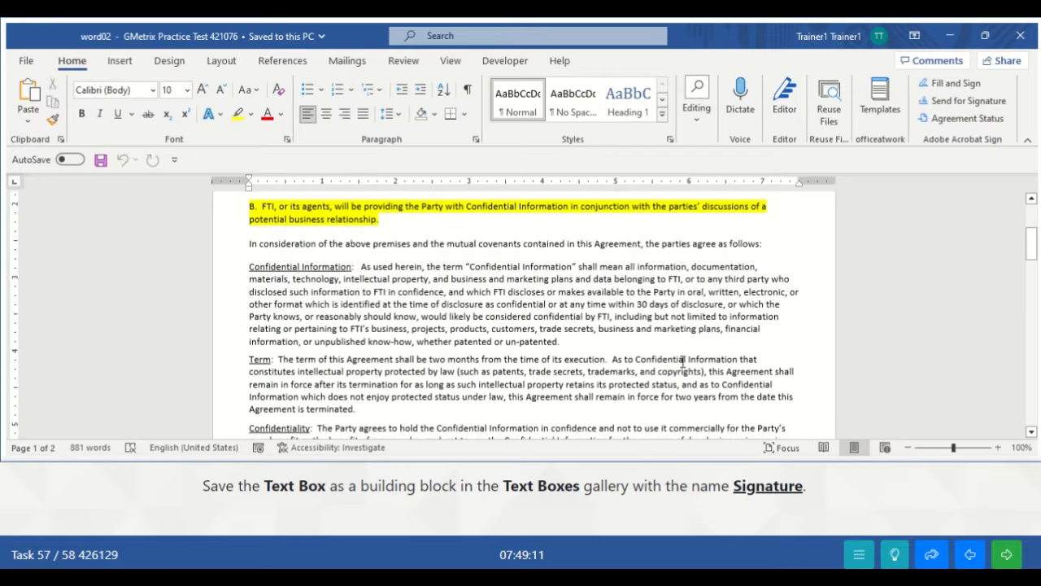
scroll(683, 362, "down", 10)
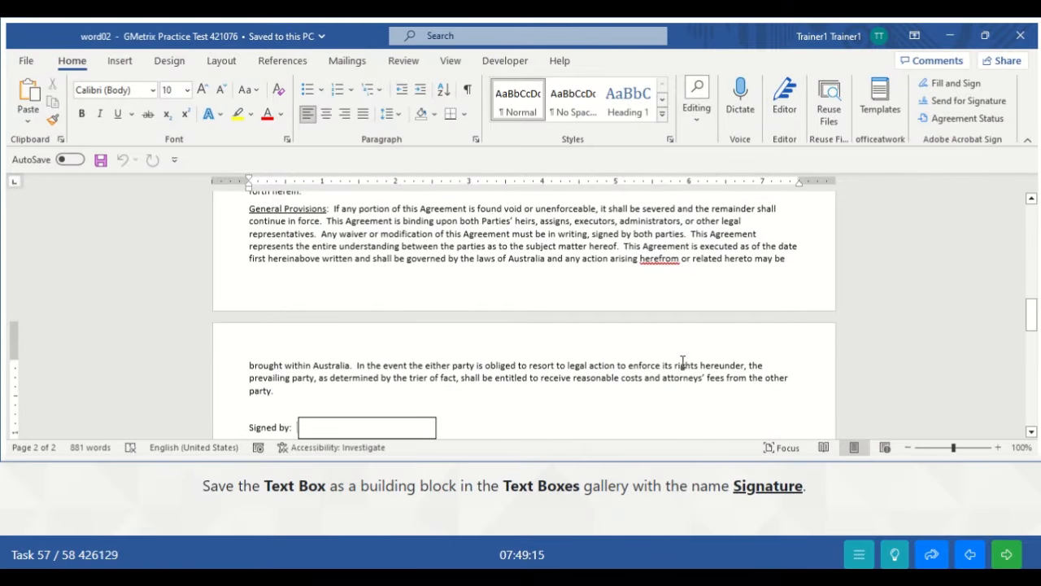
- Save the Signed by text box as Quick Part 'Signature' in Text Boxes, stored in Building Blocks(en-US)
left_click(402, 419)
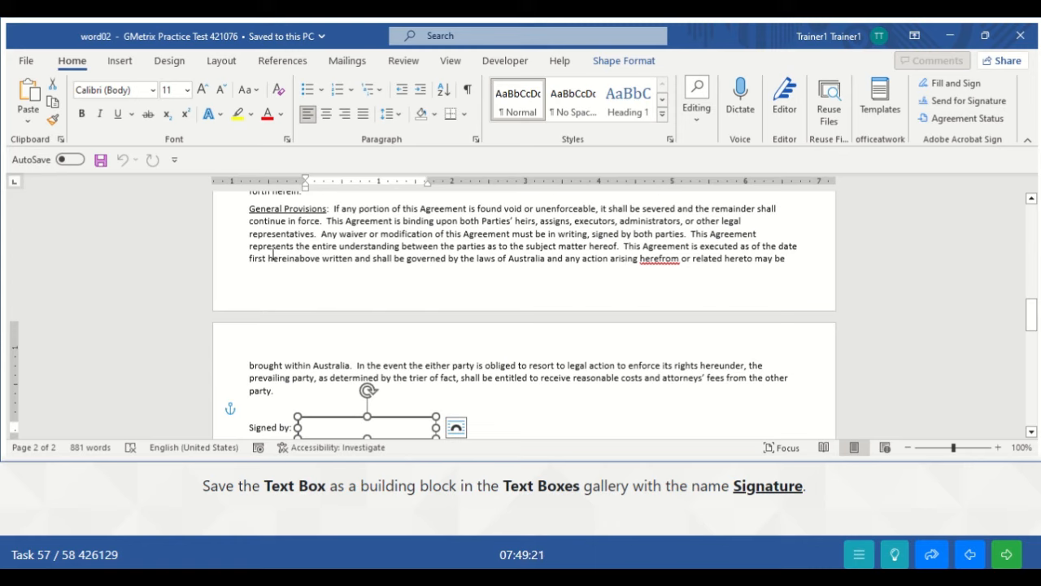
left_click(122, 62)
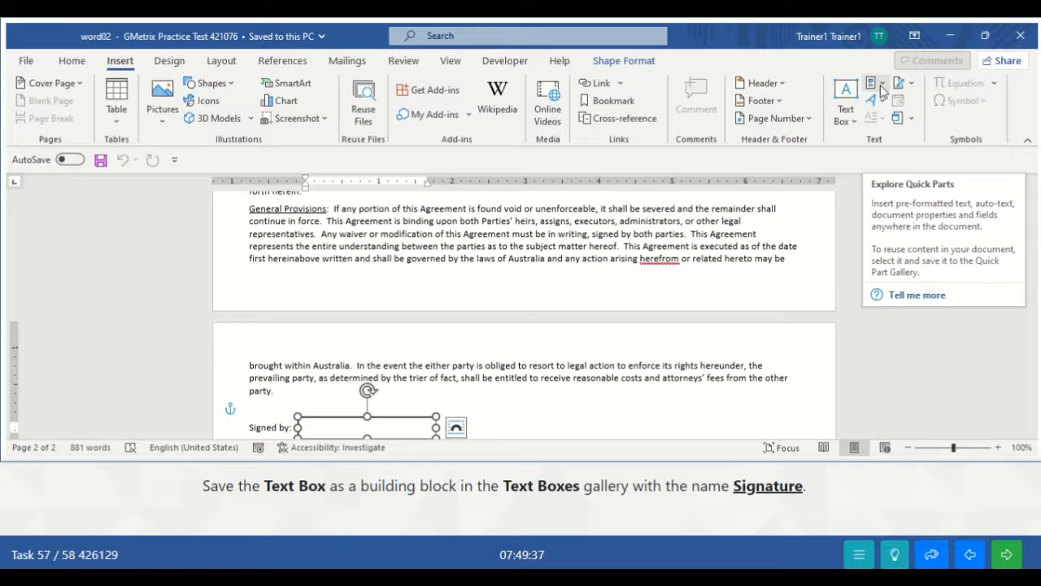
left_click(880, 85)
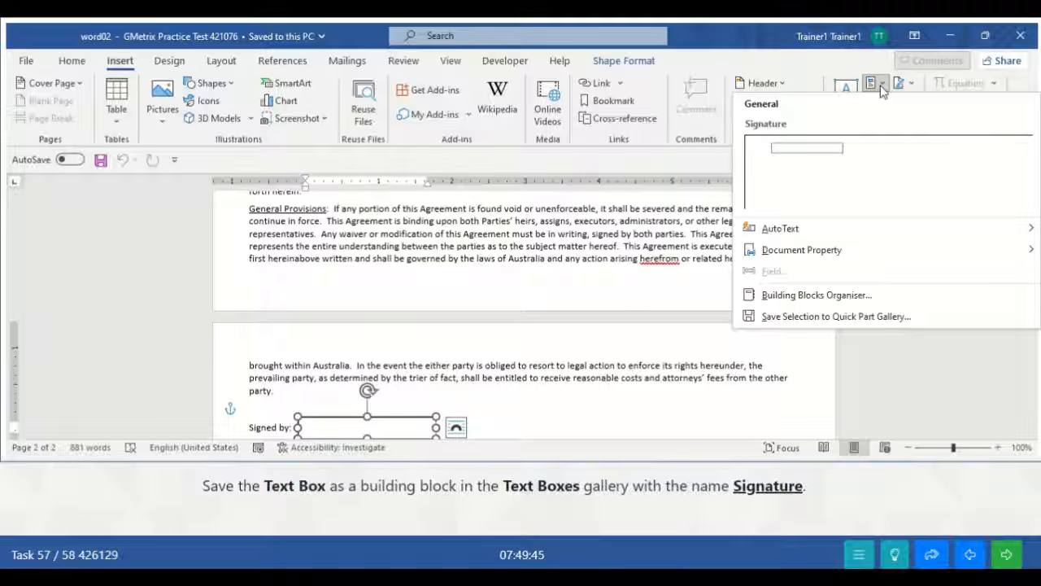
left_click(816, 317)
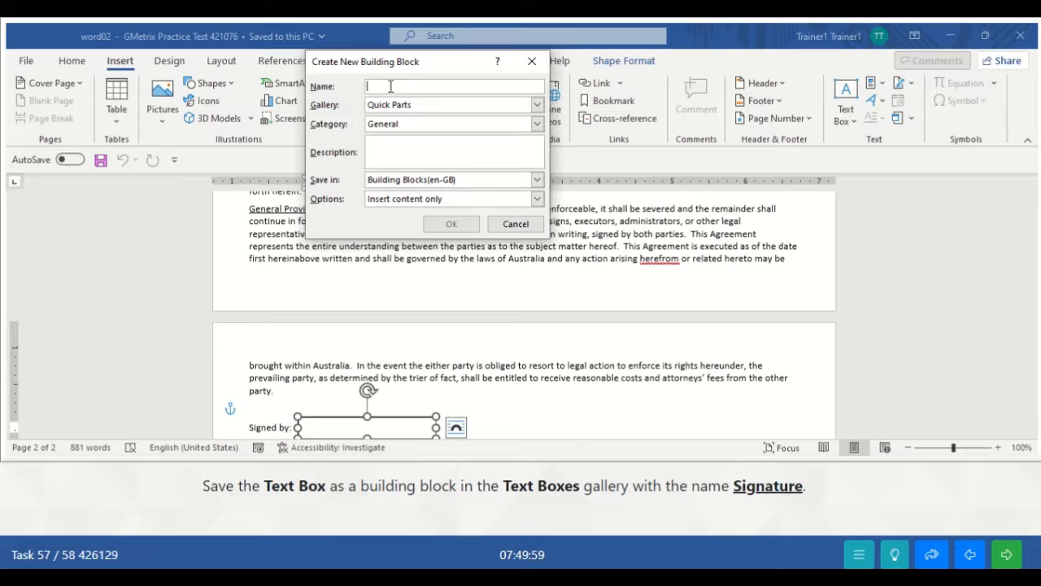
type("Si")
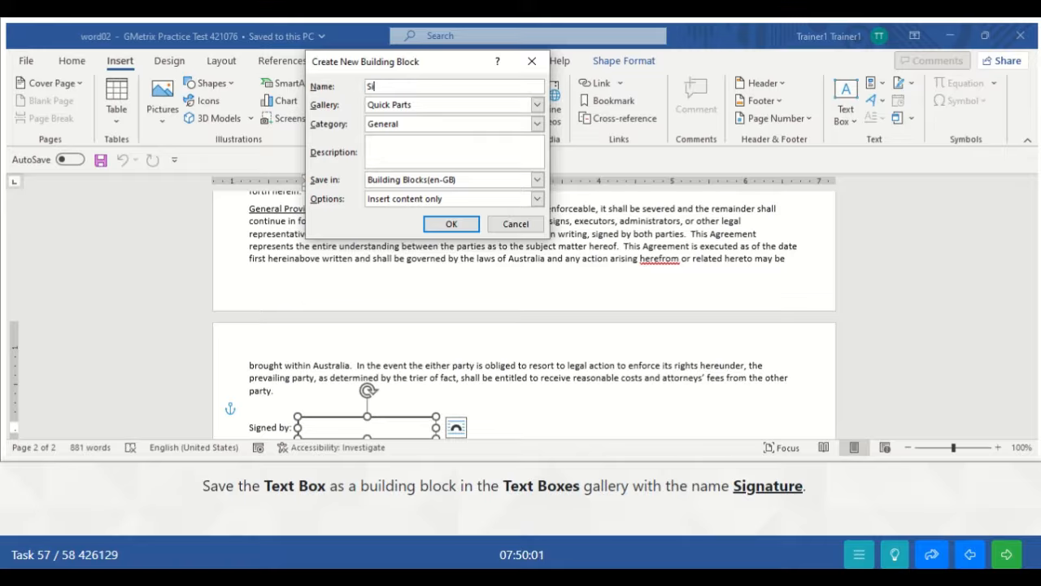
type("gnature")
left_click(537, 105)
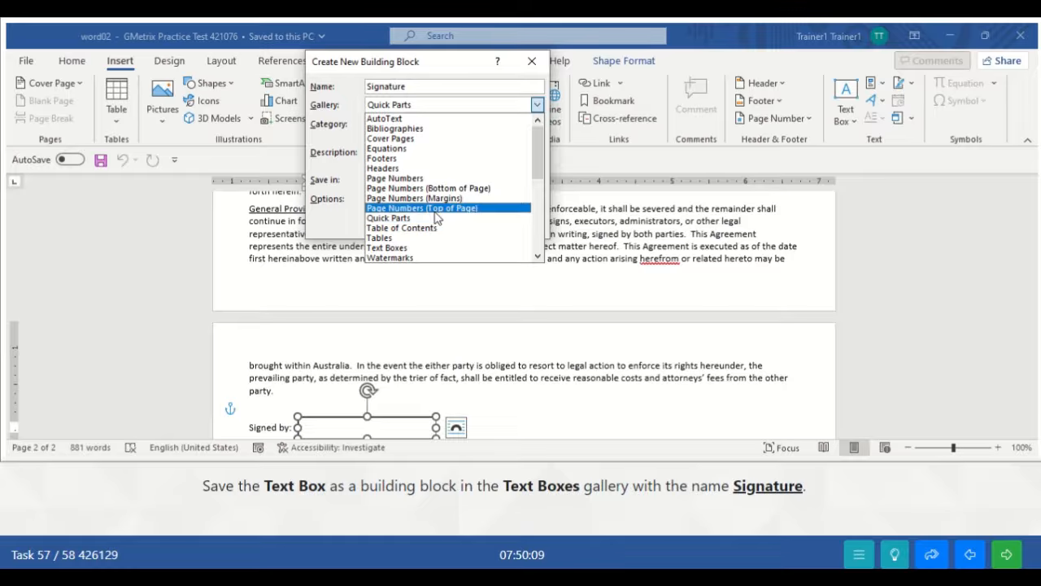
left_click(402, 249)
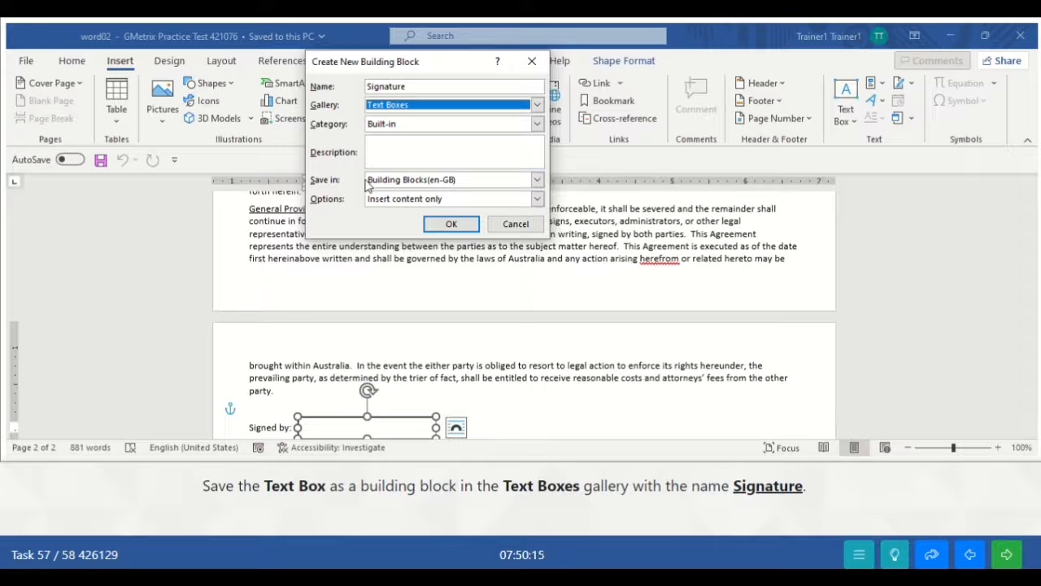
left_click(537, 181)
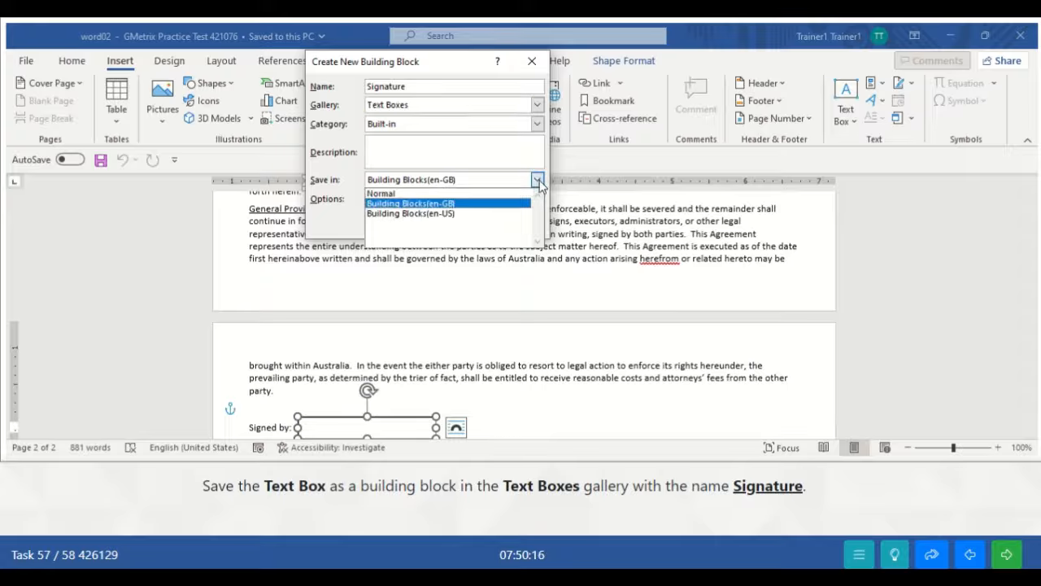
left_click(445, 214)
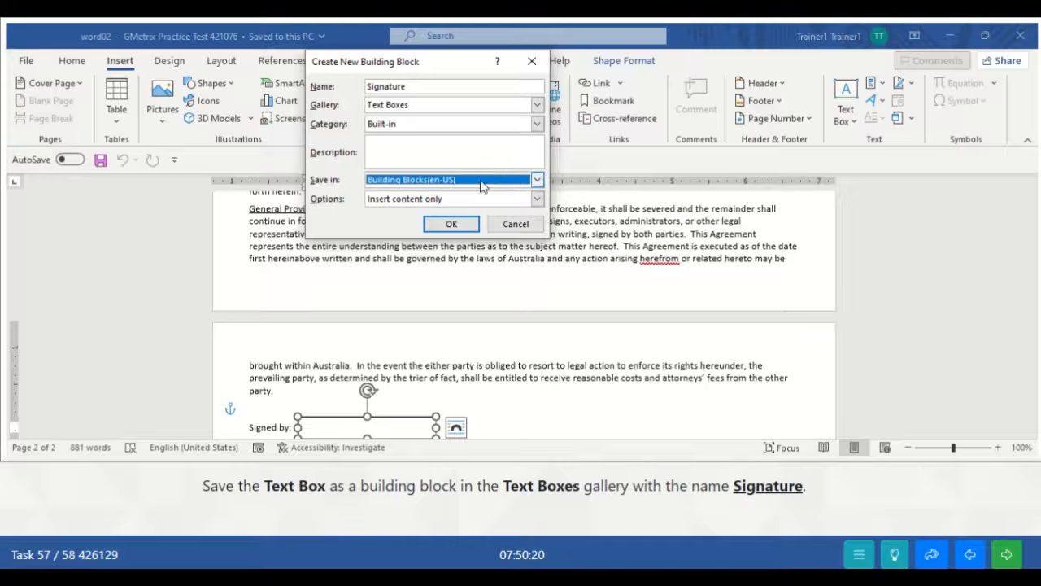
left_click(454, 226)
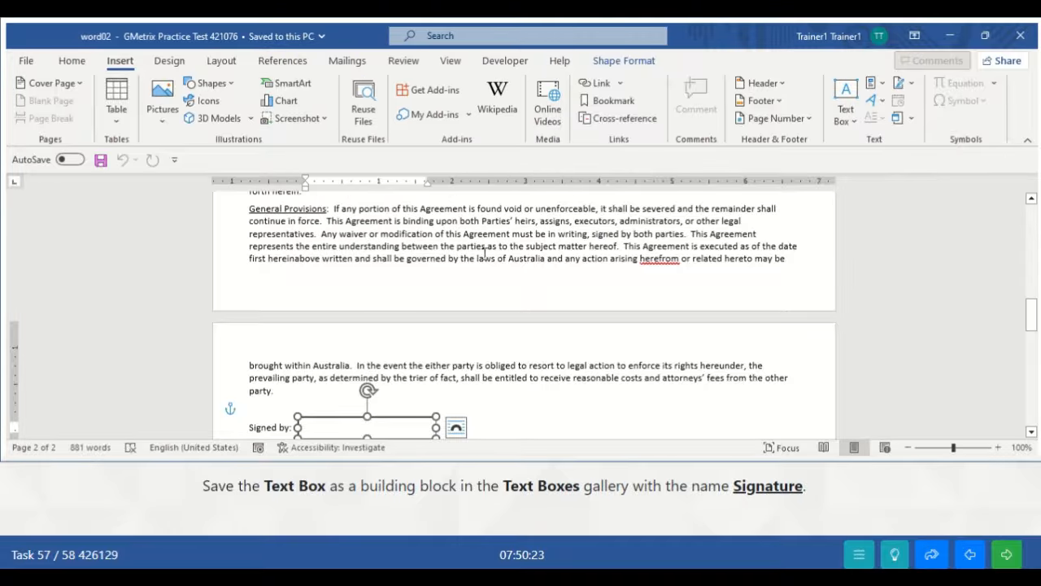
left_click(575, 390)
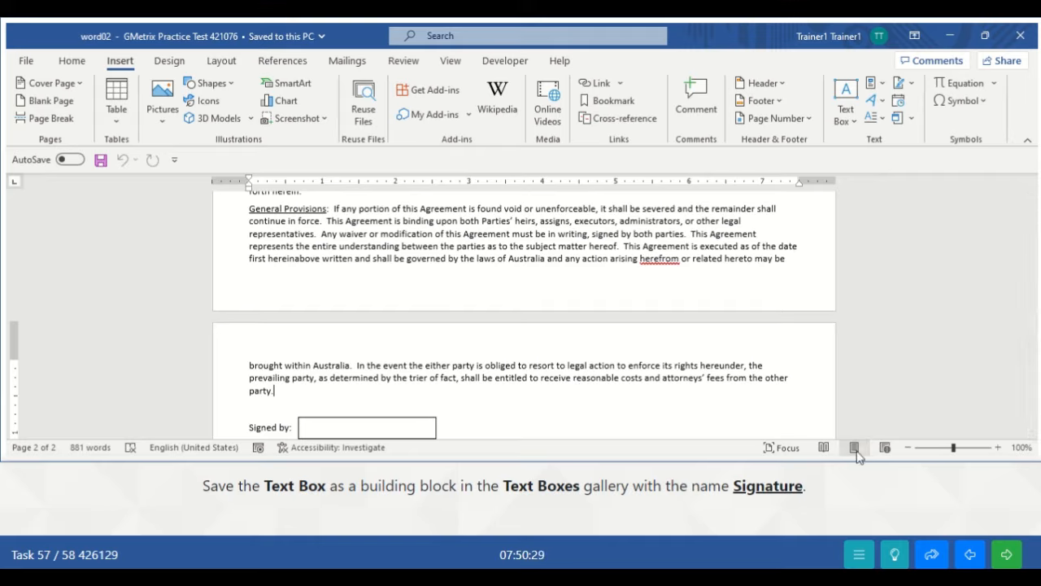
- Submit task 57 and move on to task 58, the blue outline shape style task
left_click(1008, 558)
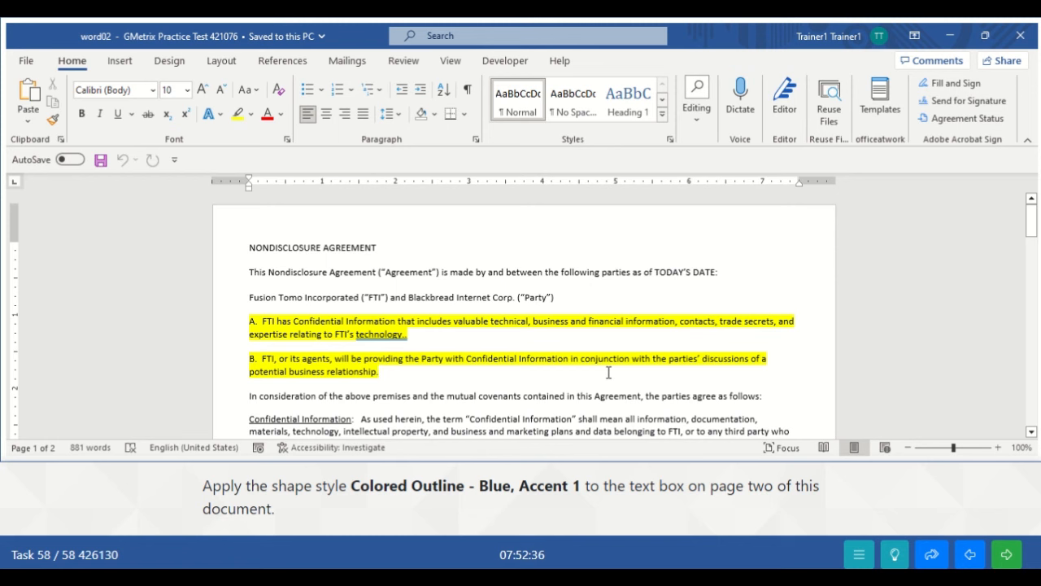
- Give the page-2 Signed by text box the Colored Outline – Blue, Accent 1 shape style
scroll(608, 371, "down", 6)
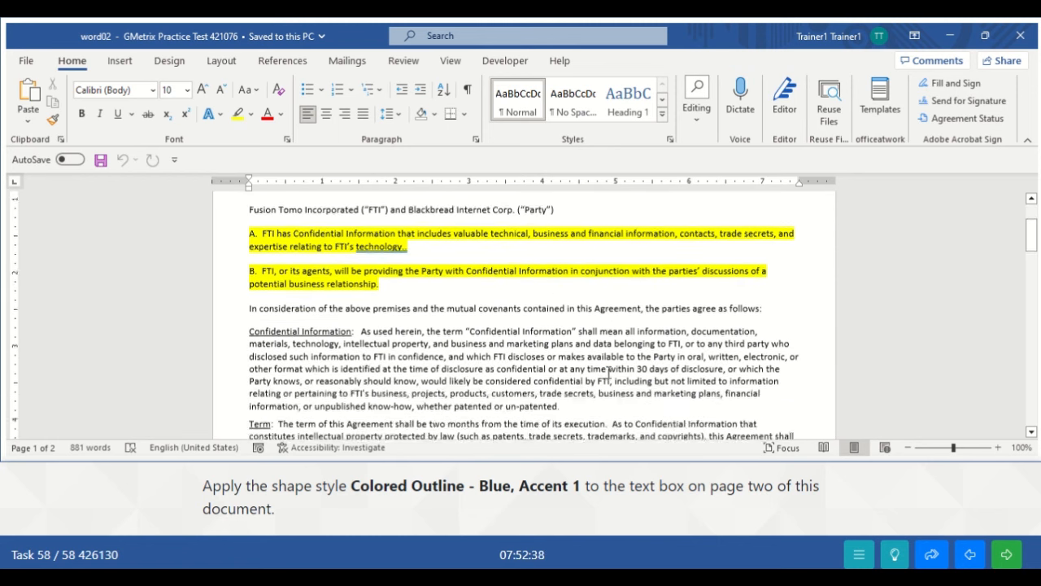
scroll(608, 371, "down", 10)
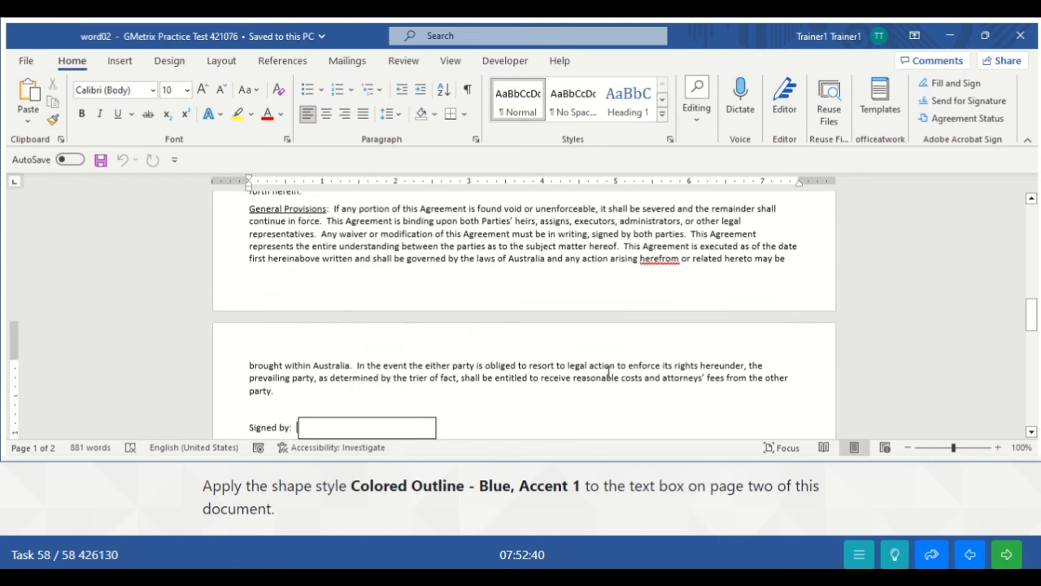
left_click(368, 417)
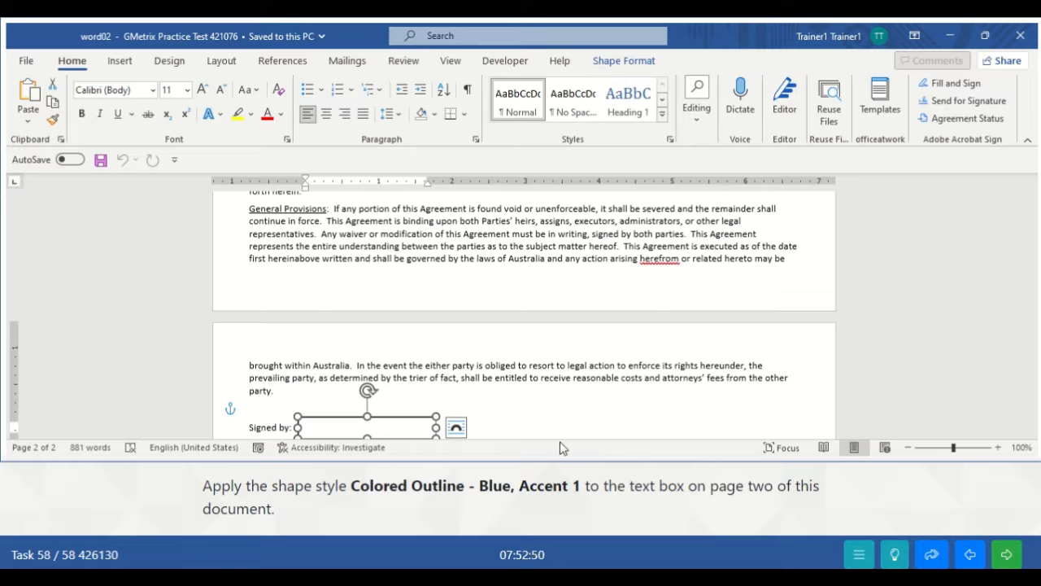
left_click(624, 61)
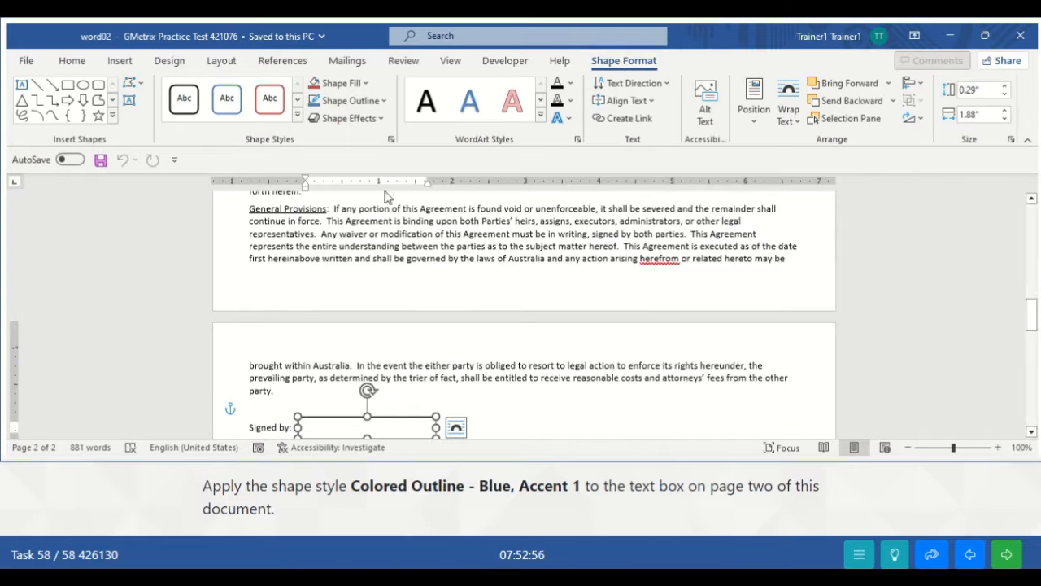
left_click(298, 120)
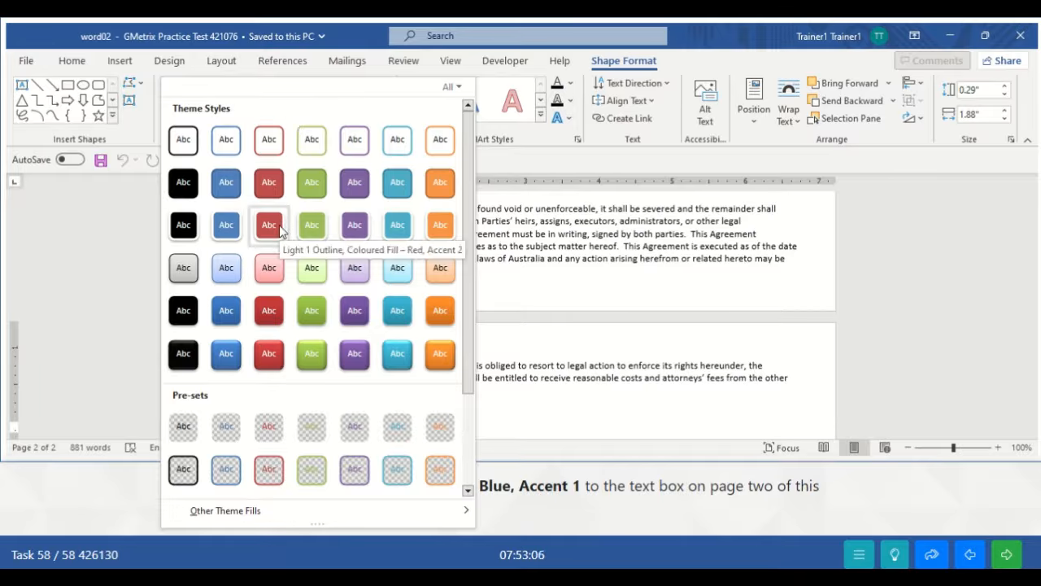
key("Escape")
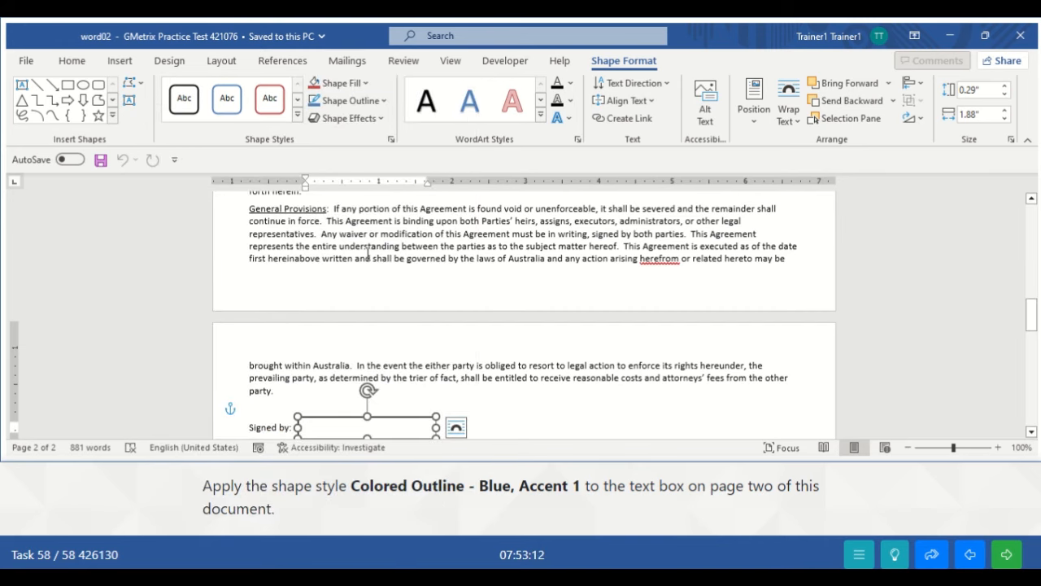
left_click(298, 115)
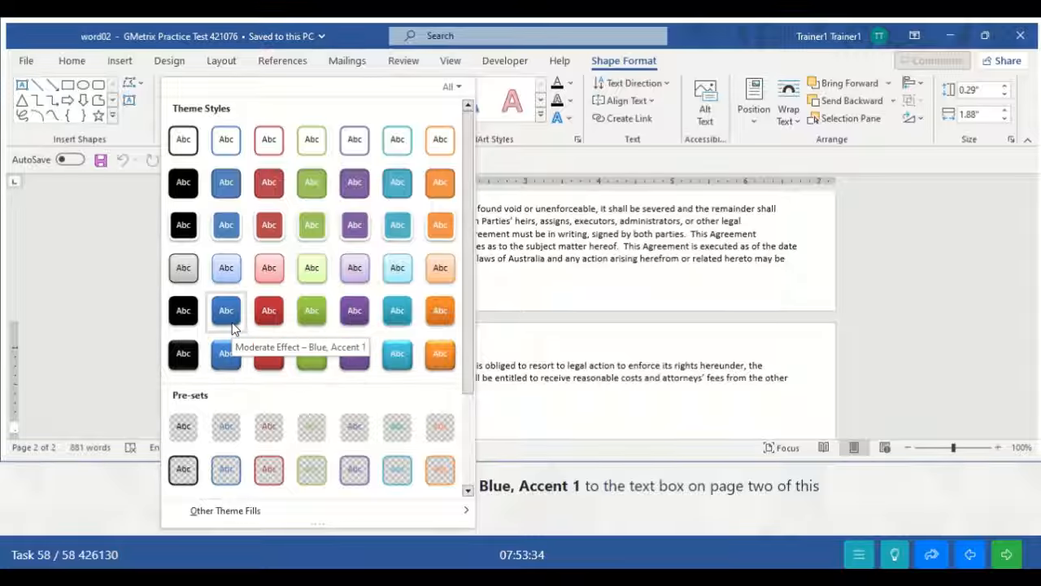
left_click(226, 140)
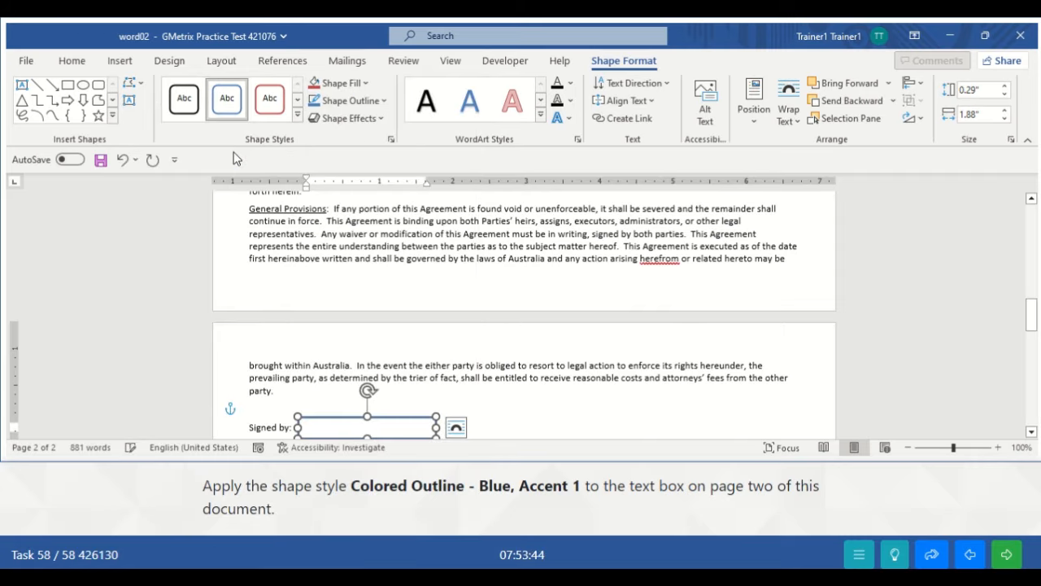
left_click(479, 379)
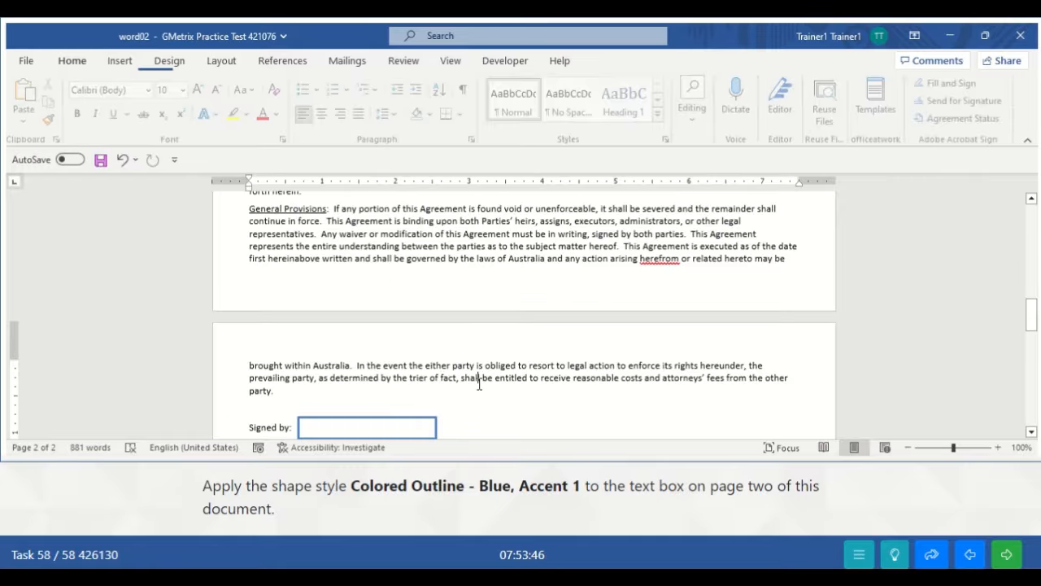